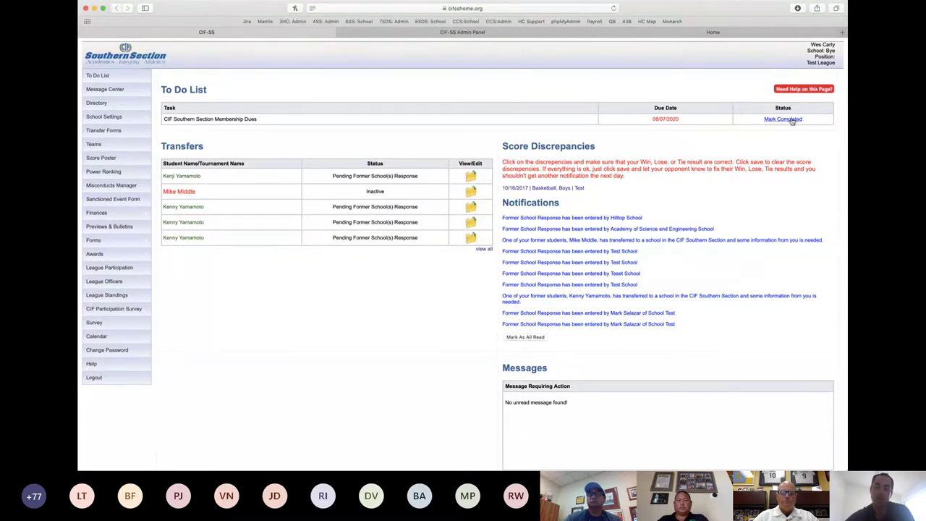
Step: Review the current page, briefly highlighting the 08/07/2020 due date
drag(651, 119, 680, 120)
click(680, 121)
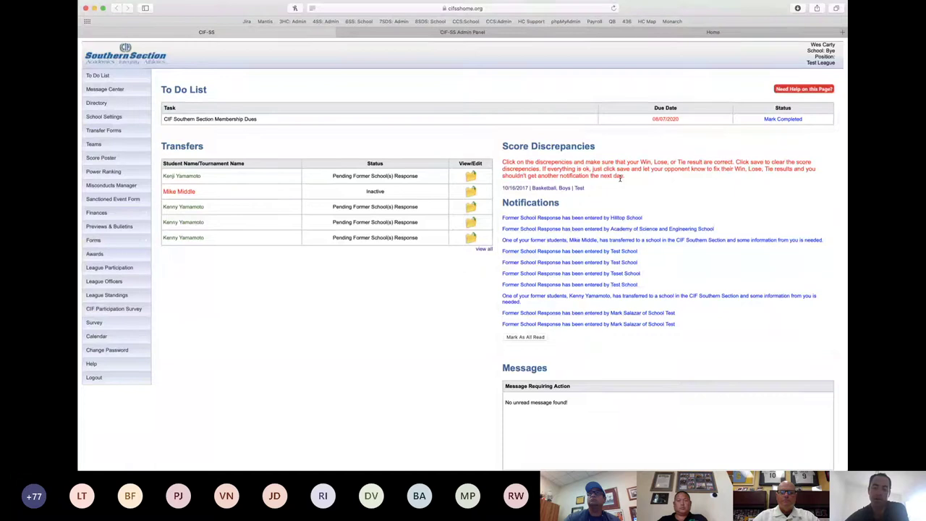
scroll(620, 178, down, 2)
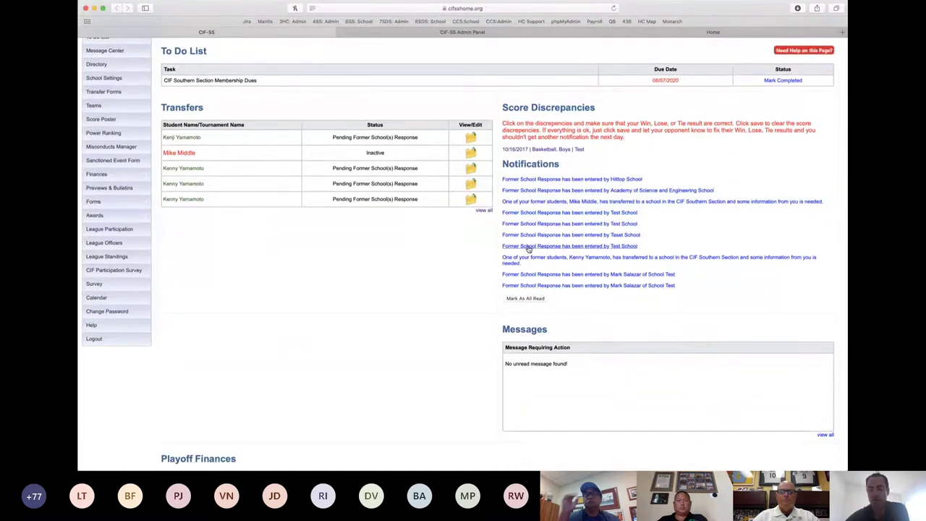
scroll(335, 287, up, 2)
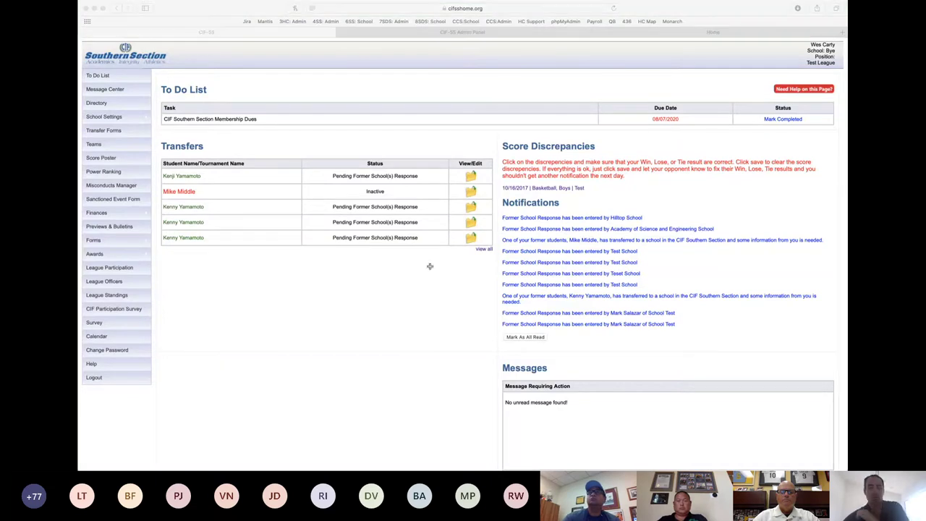
click(384, 245)
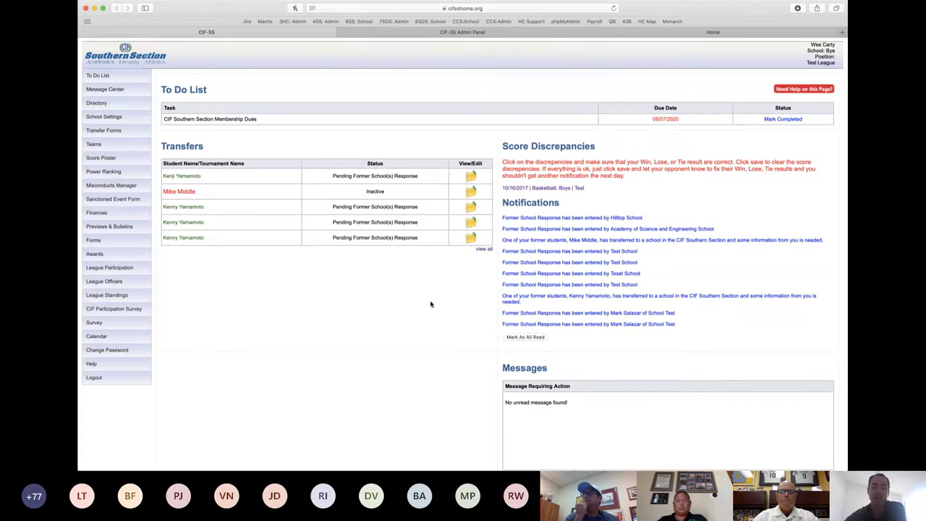
scroll(422, 326, down, 1)
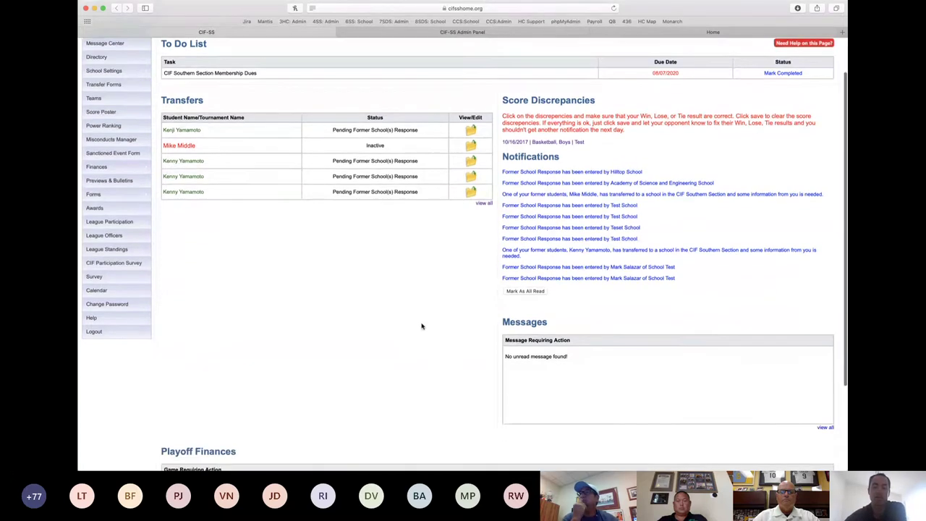
scroll(422, 326, down, 3)
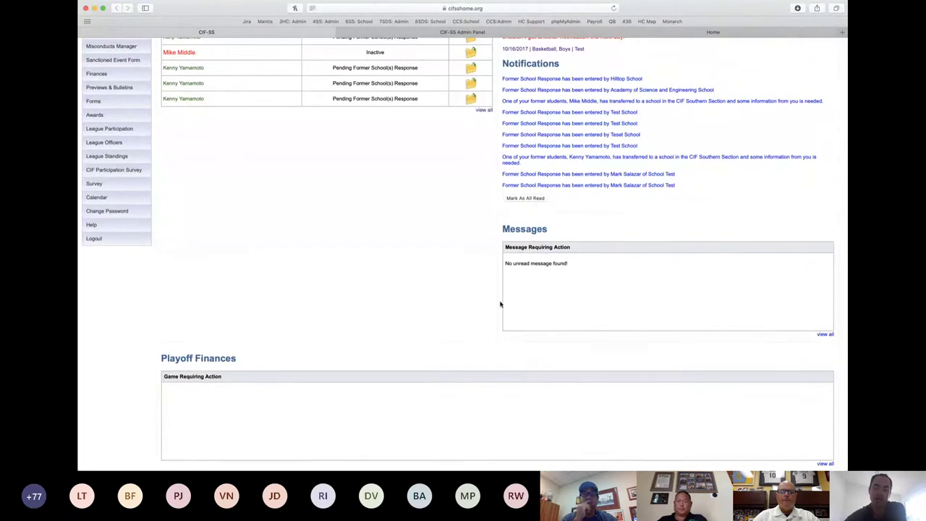
scroll(535, 242, down, 1)
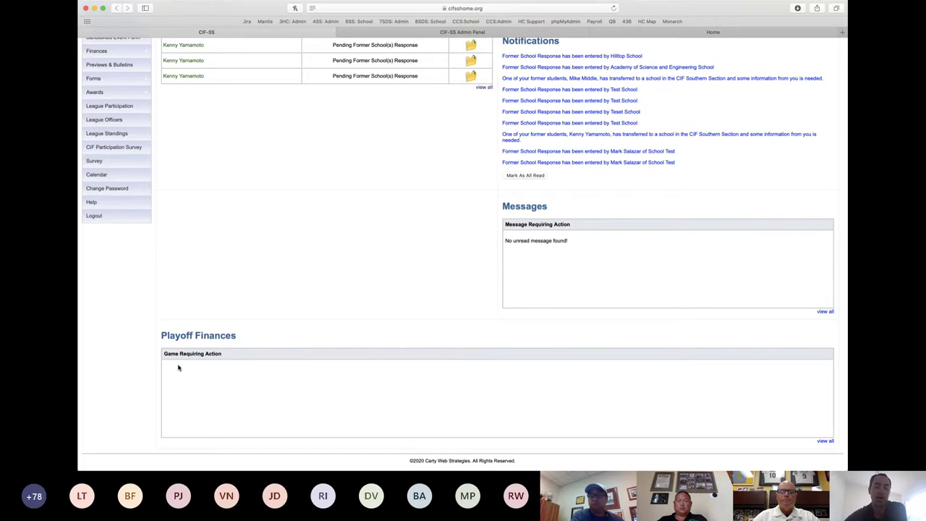
scroll(178, 367, up, 5)
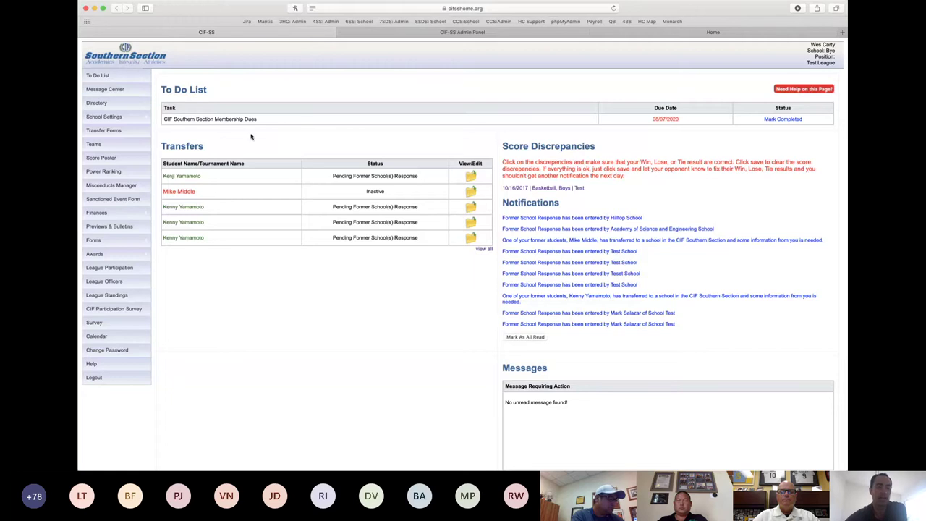
Step: Open the Message Center, preview Compose Message, then return to the empty Mail Box
click(116, 91)
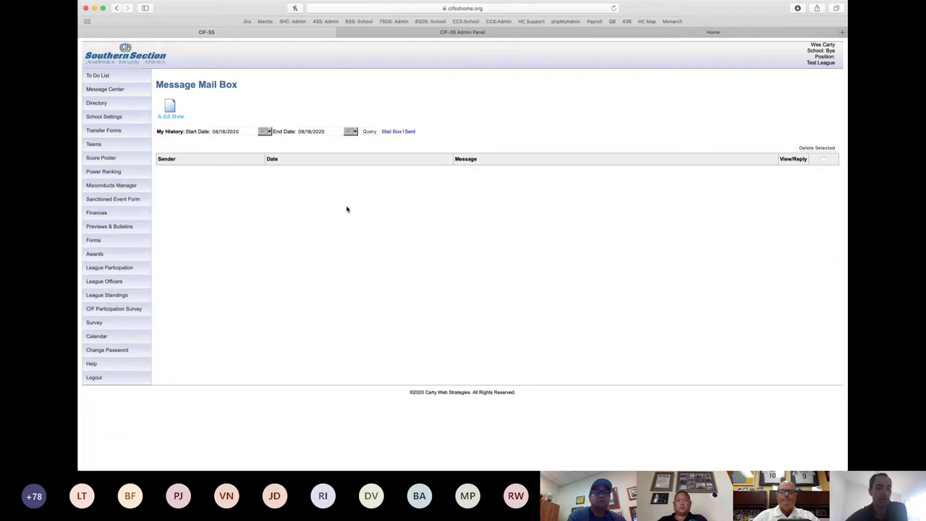
click(177, 115)
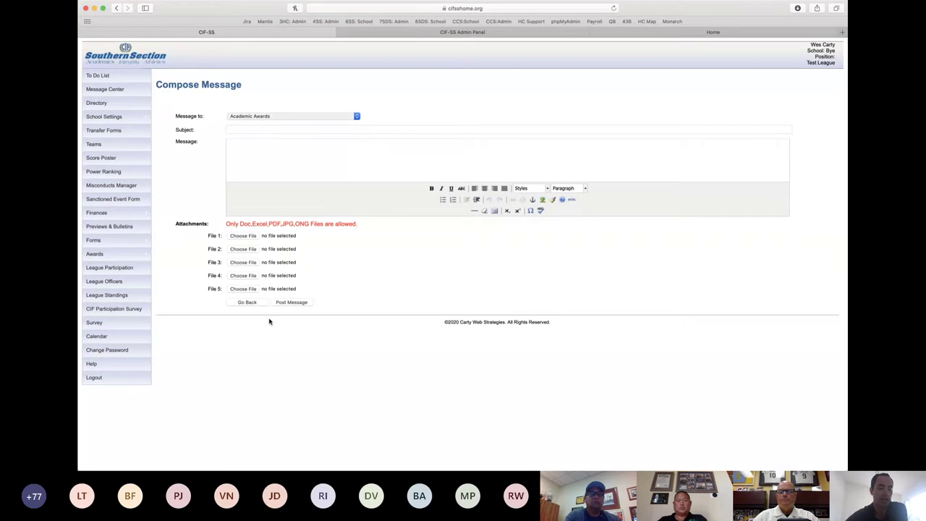
click(308, 304)
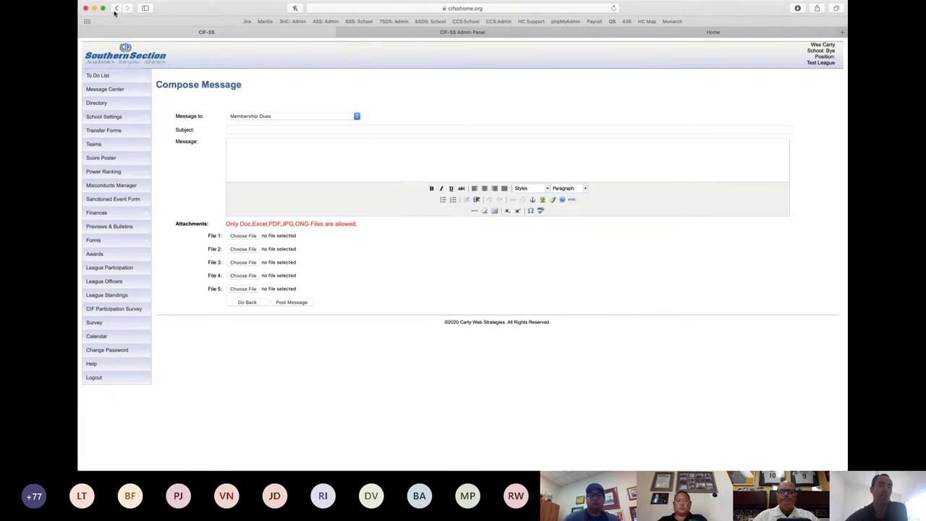
click(118, 9)
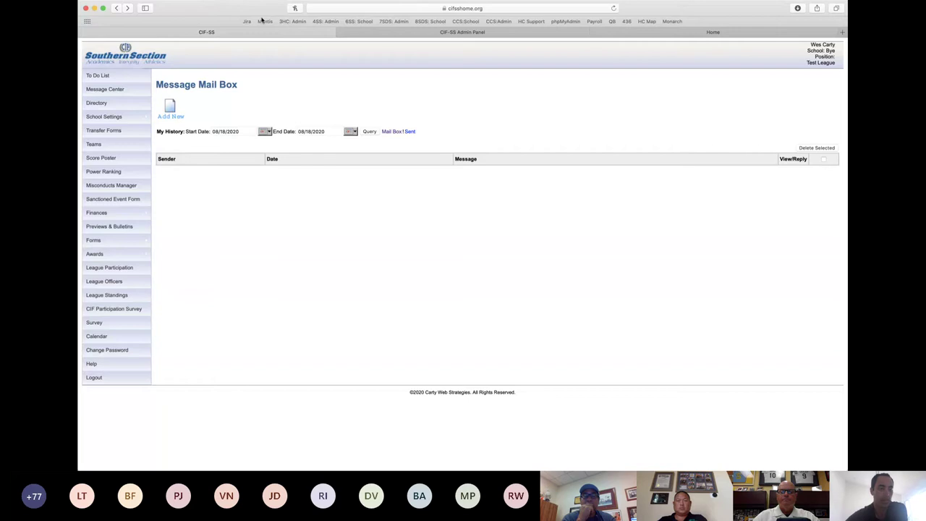
Step: Switch from the Directory to the League Directory and focus its League Name search box
click(123, 102)
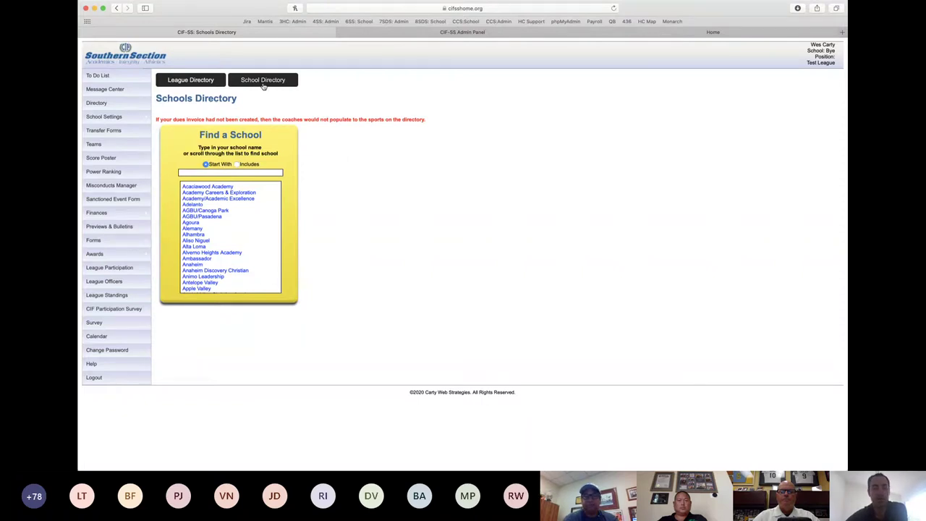
click(195, 82)
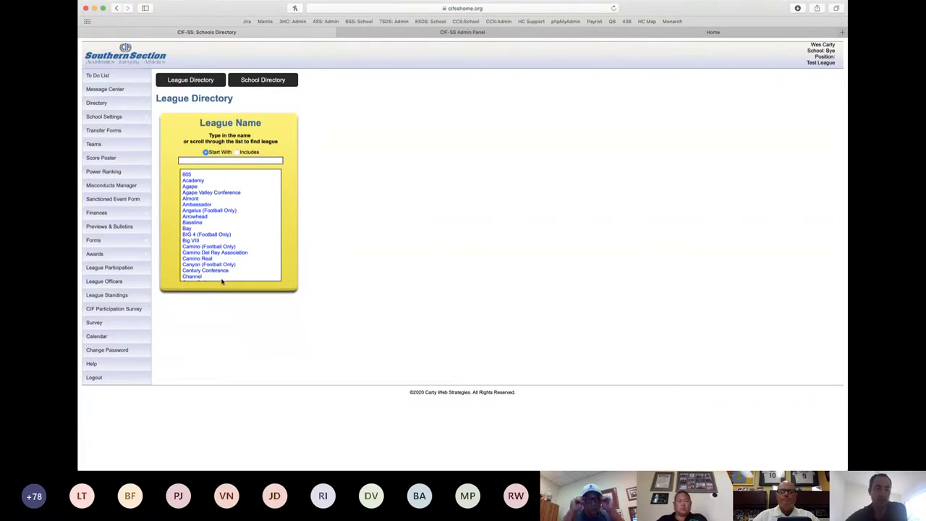
scroll(221, 276, down, 10)
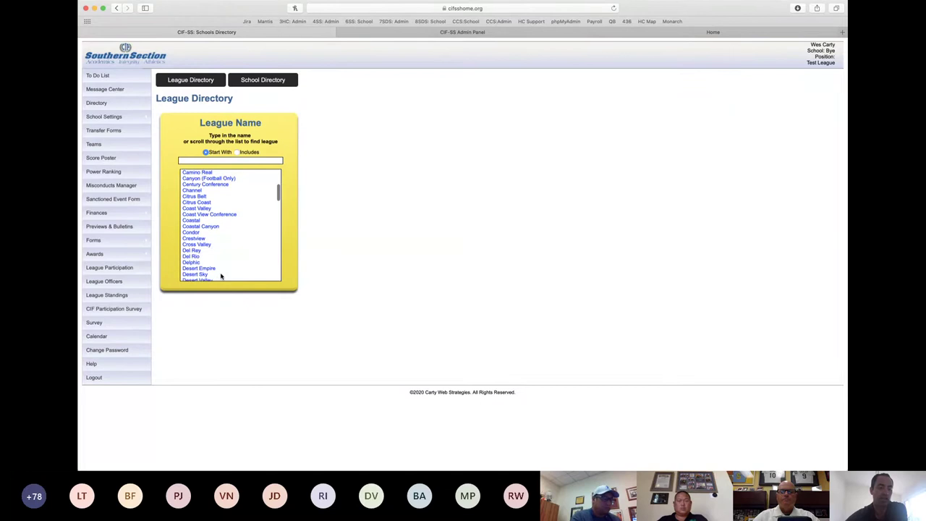
scroll(221, 275, down, 5)
scroll(221, 271, up, 20)
click(236, 161)
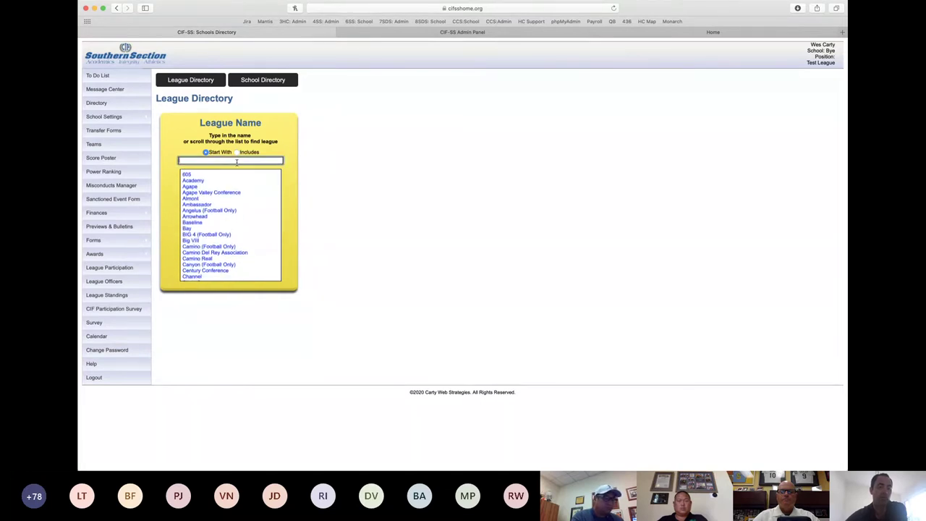
Step: Filter leagues by 'del' and review Del Rio's officer contacts and sports standings
text(del)
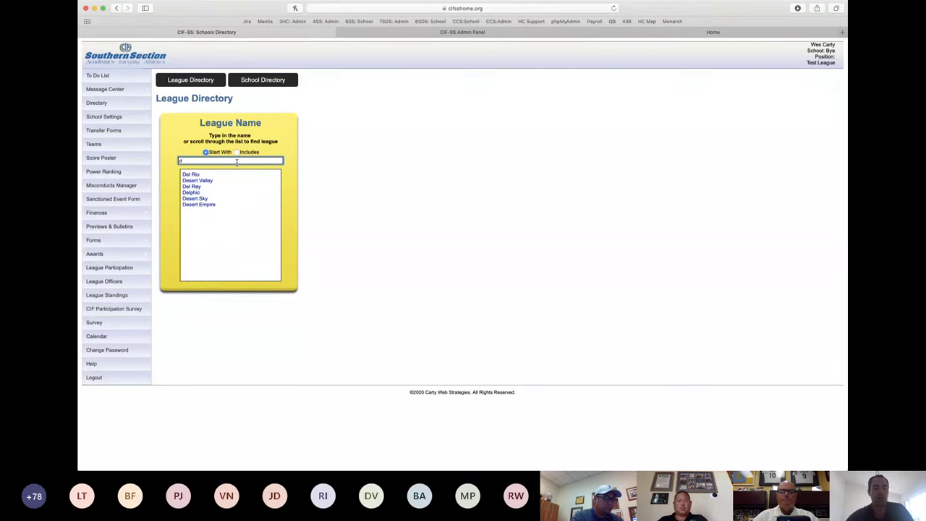
click(190, 175)
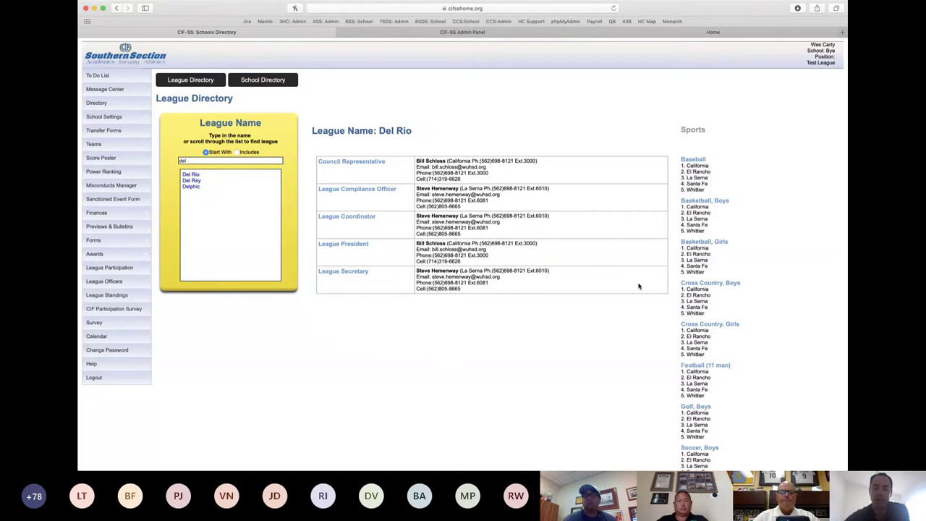
scroll(651, 288, down, 1)
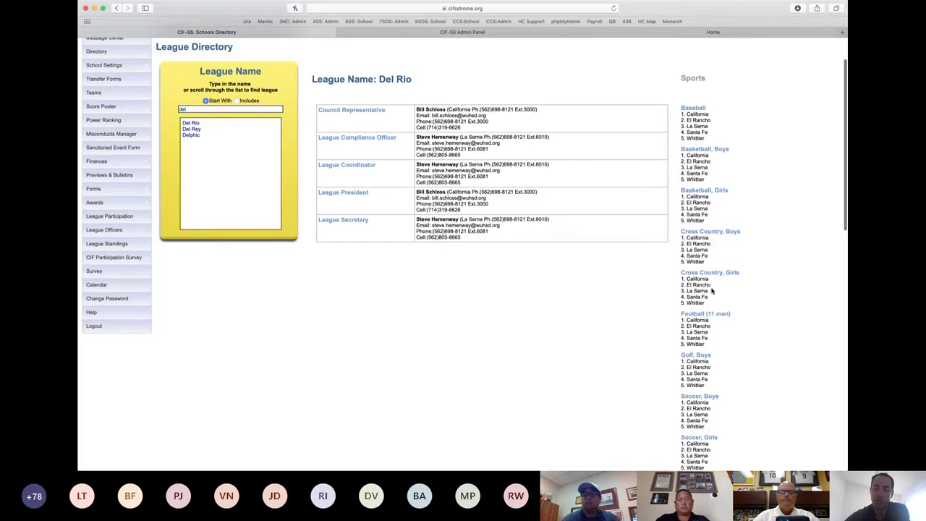
scroll(712, 290, down, 1)
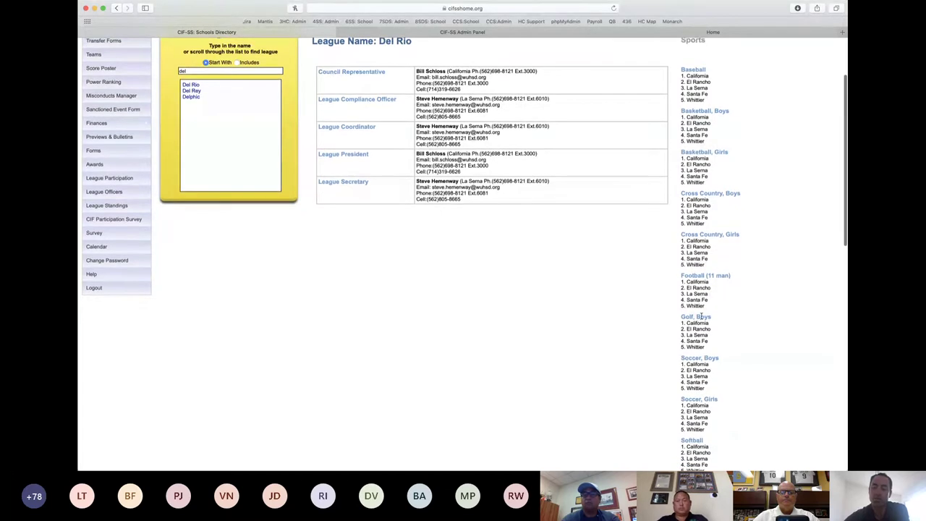
scroll(701, 316, down, 5)
scroll(701, 317, down, 1)
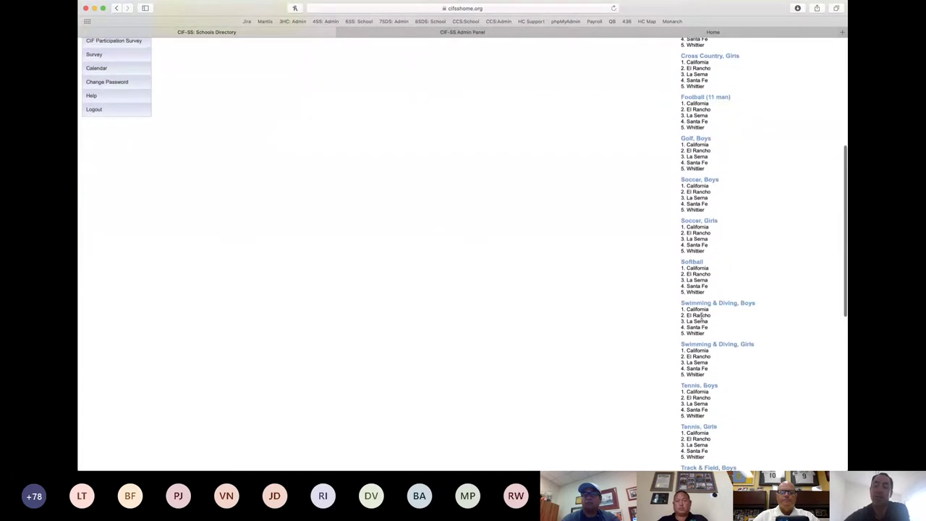
scroll(718, 306, down, 6)
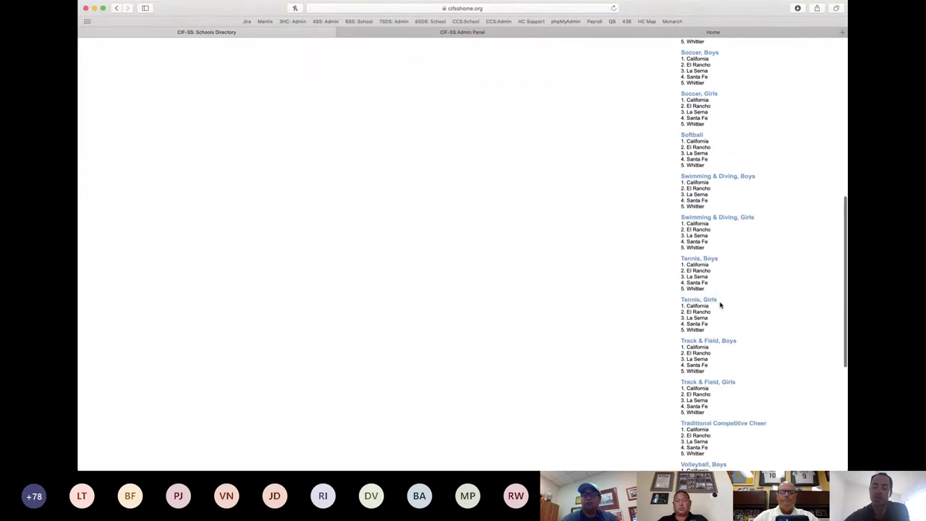
scroll(720, 296, down, 4)
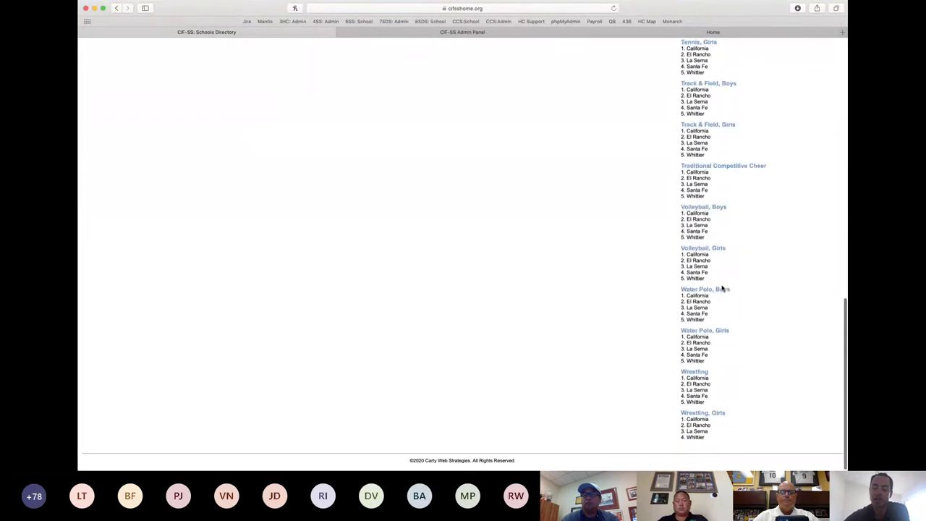
scroll(721, 288, up, 8)
scroll(721, 286, up, 10)
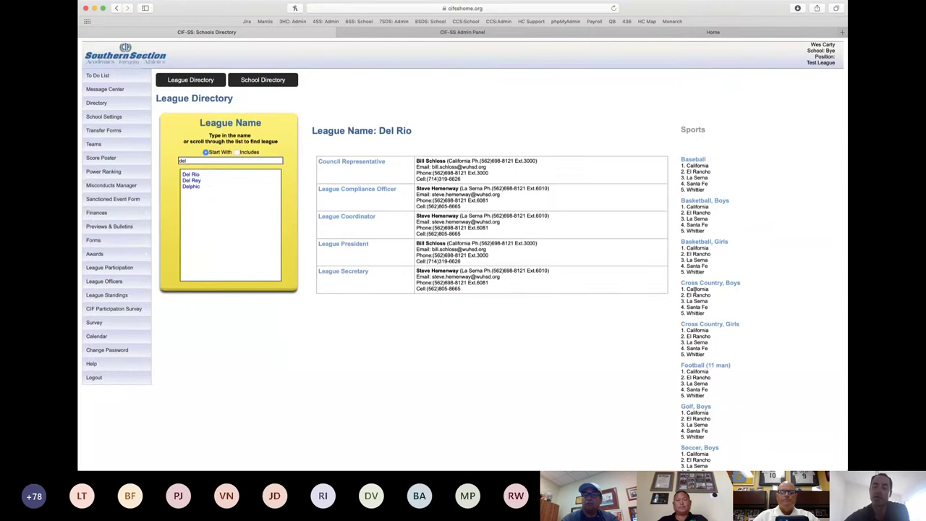
Step: Delete the 'del' text from the League Name search so all leagues list again
scroll(695, 275, down, 1)
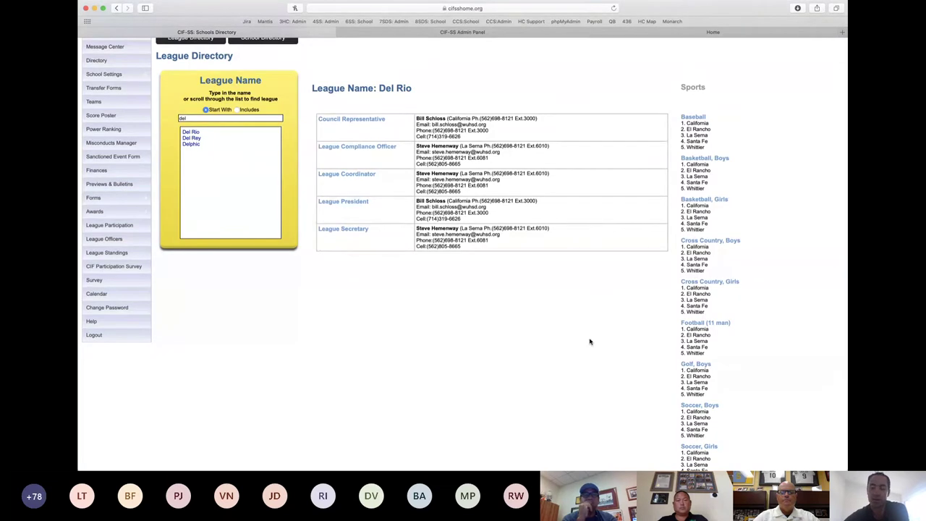
scroll(589, 342, down, 2)
scroll(590, 341, up, 4)
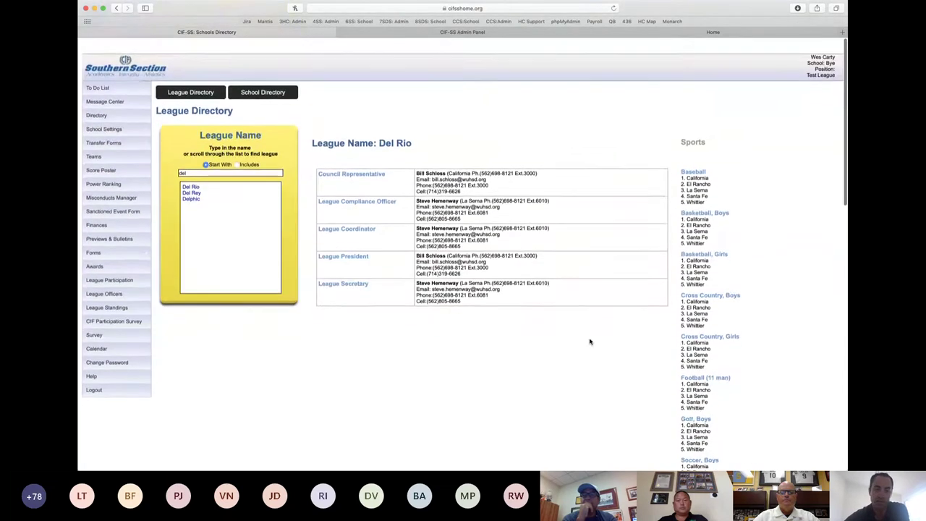
click(206, 159)
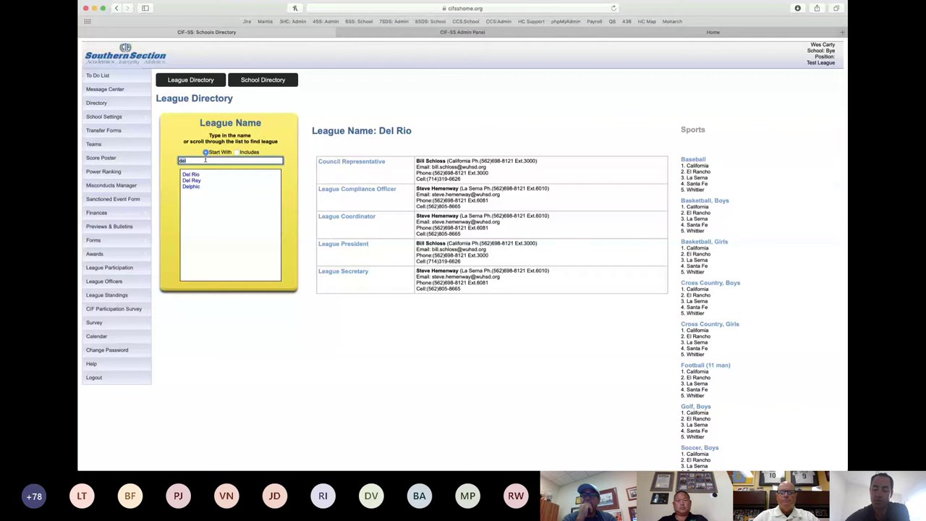
key(BackSpace)
key(BackSpace)
key(BackSpace)
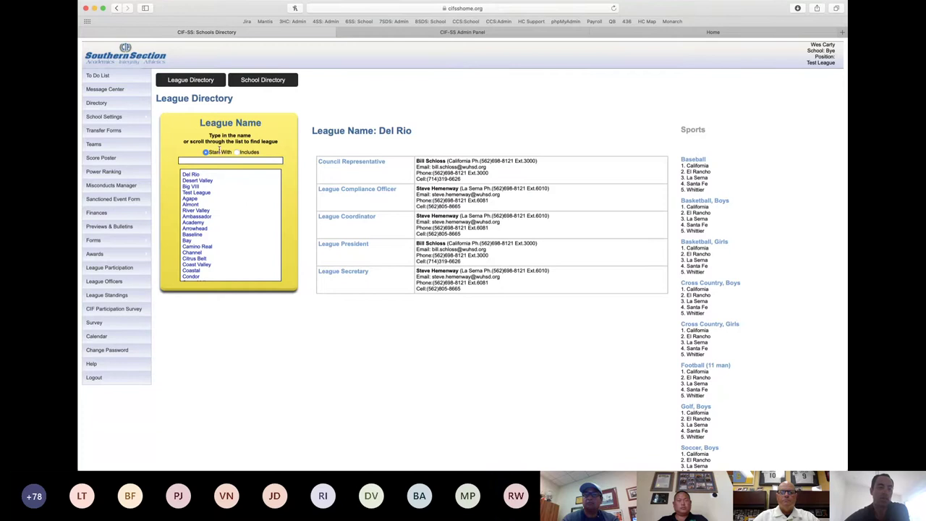
Step: Search the School Directory for 'la se' and open La Serna's entry
click(280, 83)
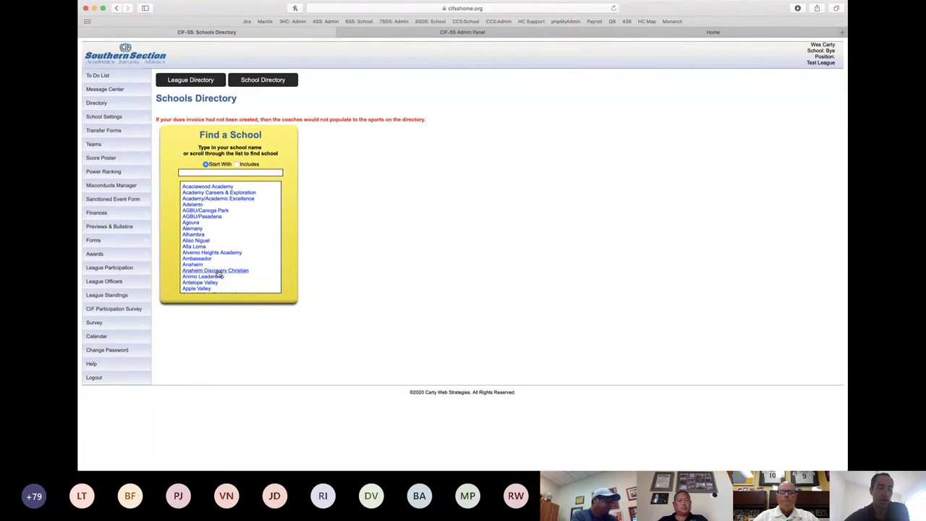
scroll(219, 272, down, 3)
scroll(219, 272, down, 10)
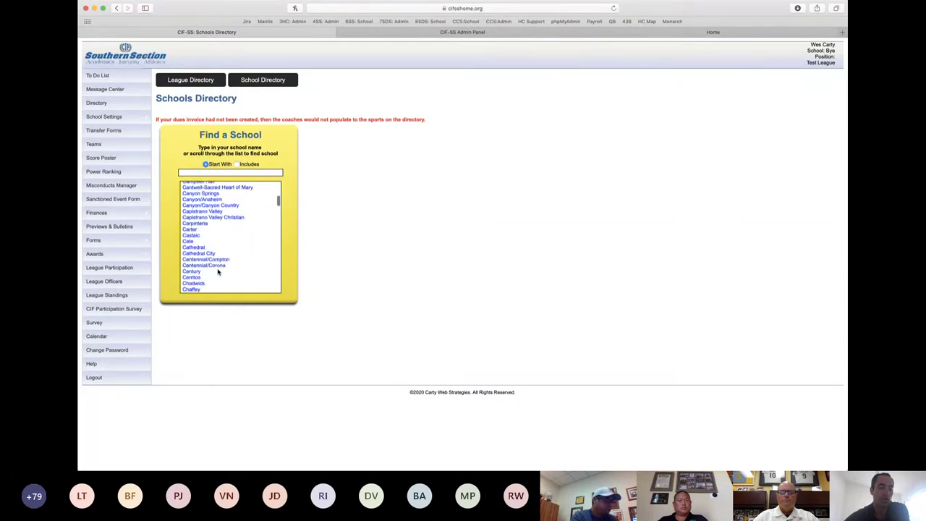
scroll(218, 272, up, 15)
click(238, 175)
text(la se)
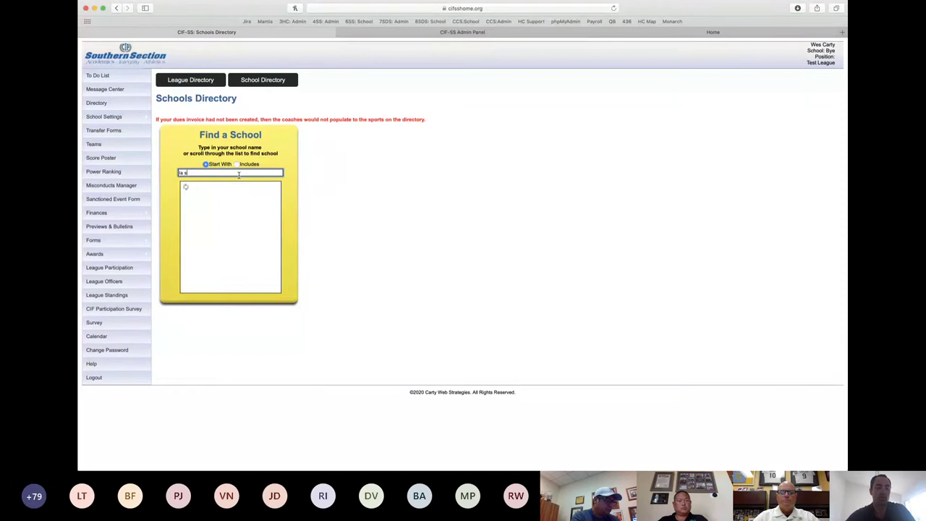
click(196, 187)
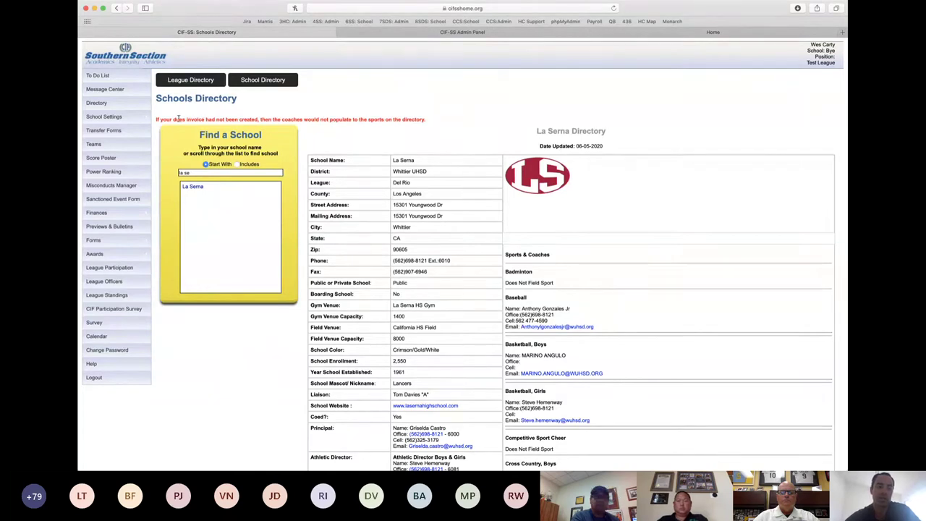
Step: Point out the dues invoice notice at the top of La Serna's directory entry
drag(157, 120, 209, 122)
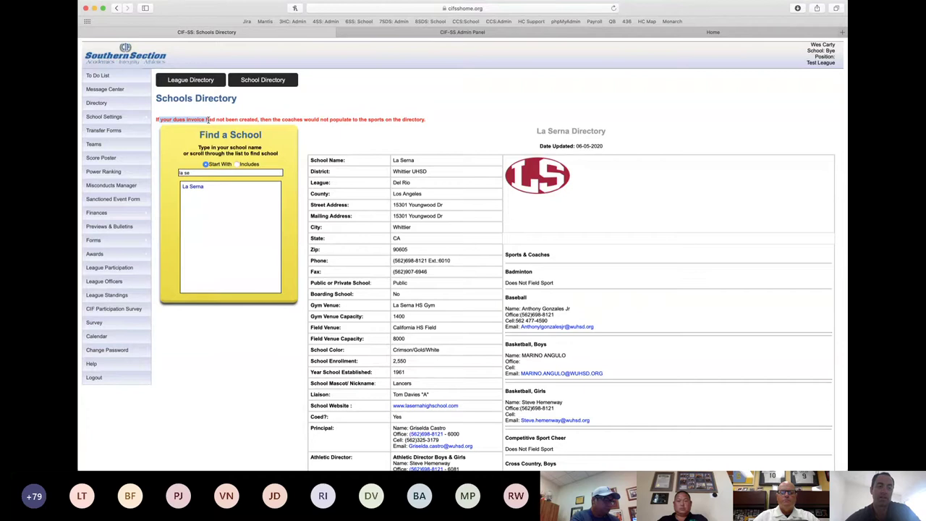
click(209, 121)
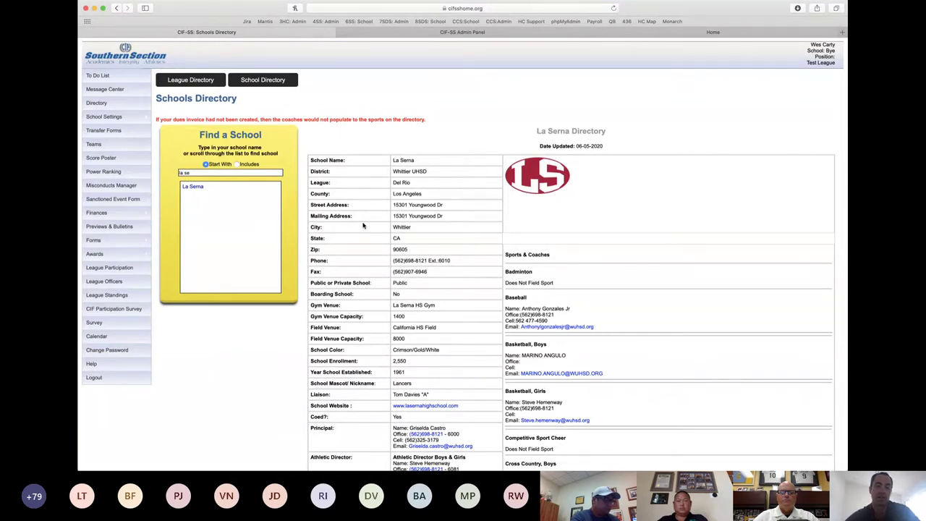
scroll(364, 226, down, 2)
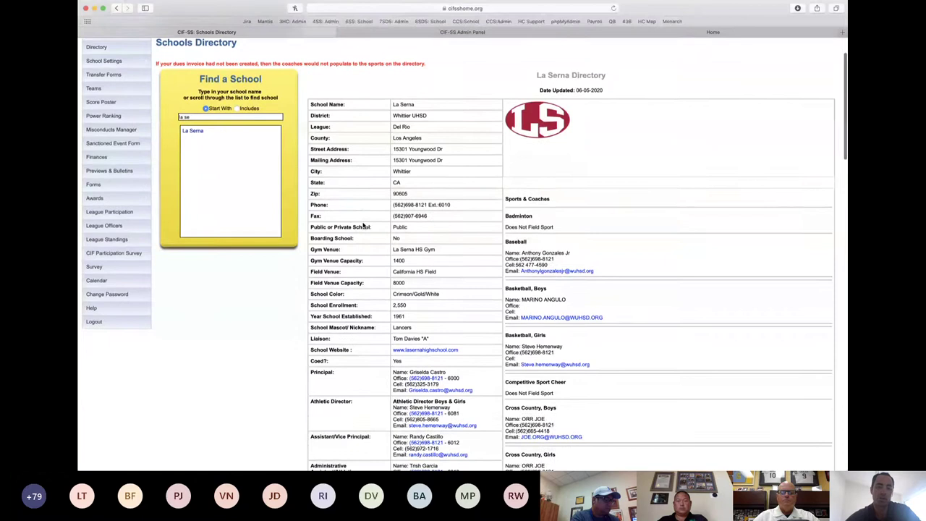
scroll(333, 144, up, 2)
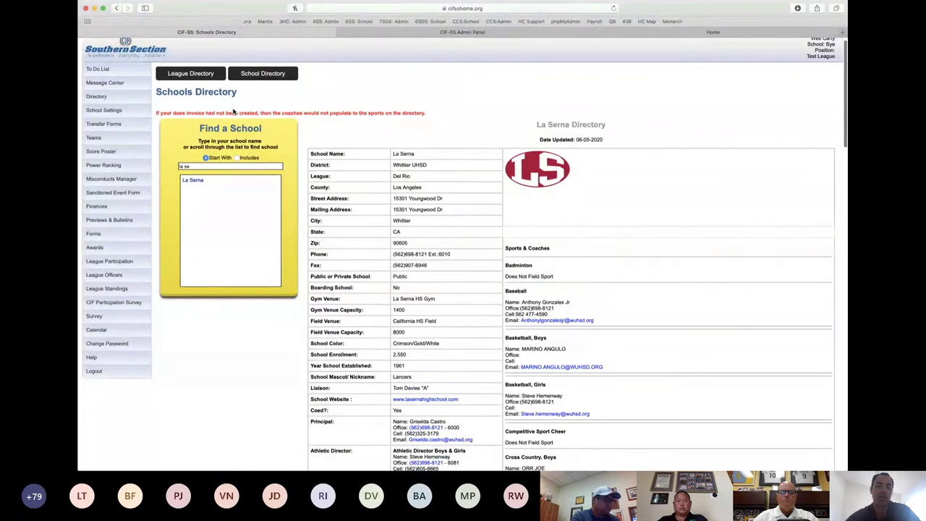
triple_click(234, 110)
click(306, 156)
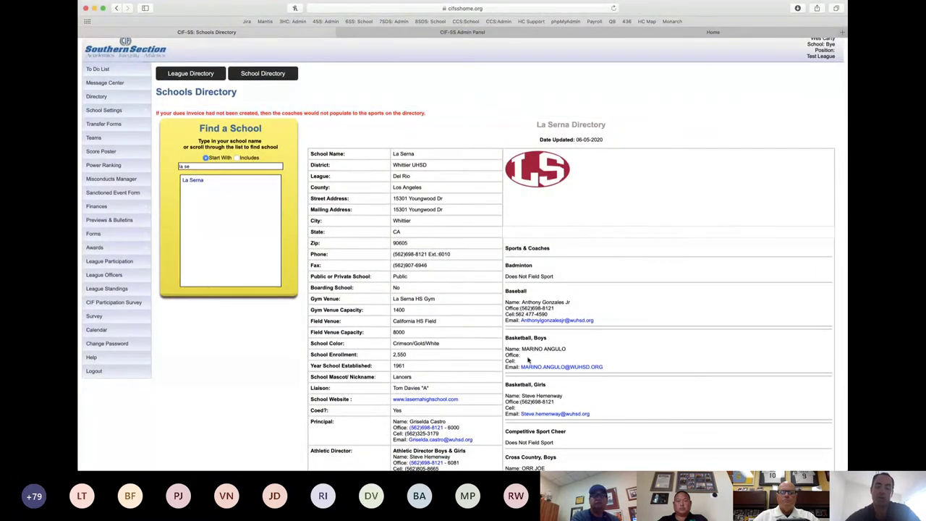
Step: Scroll through La Serna's details: enrollment 2,550, gym capacity 1400, field capacity 8000
scroll(529, 360, down, 1)
scroll(557, 393, down, 8)
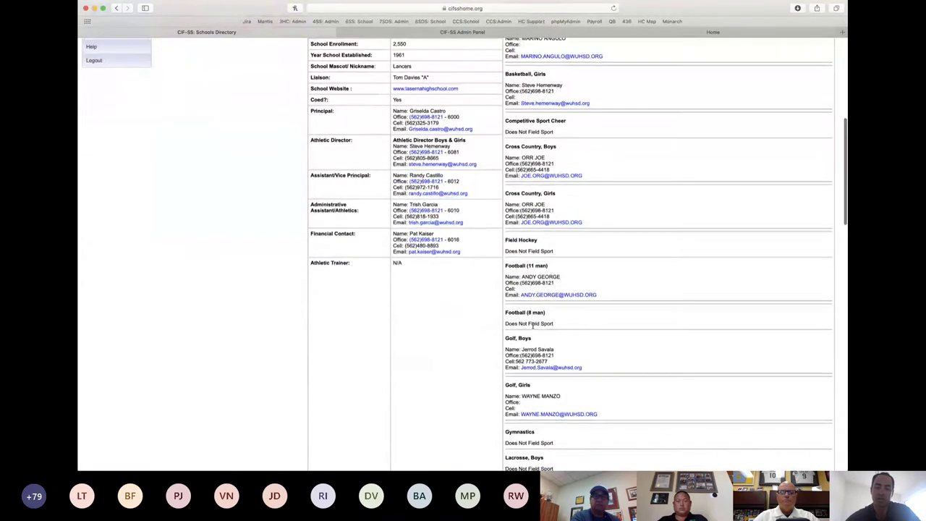
scroll(586, 256, up, 1)
drag(508, 275, 565, 265)
click(565, 265)
scroll(565, 266, up, 8)
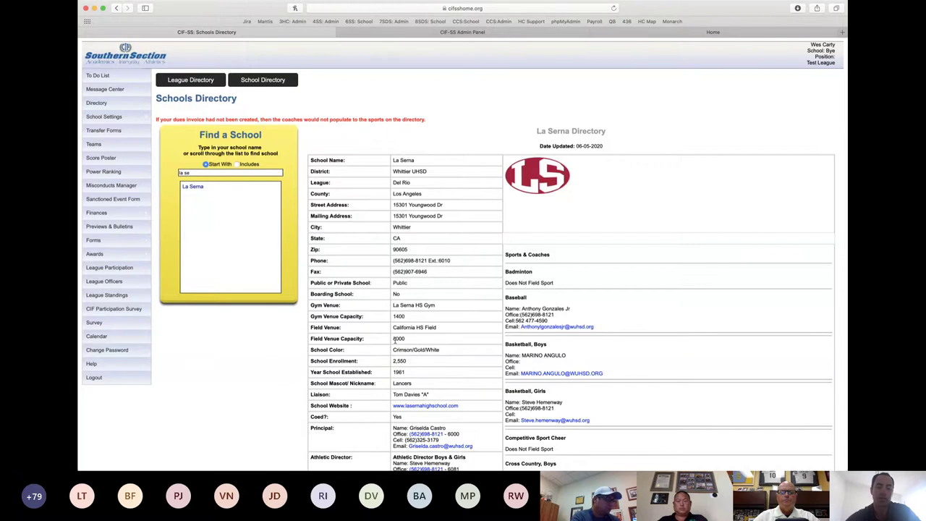
scroll(395, 340, down, 1)
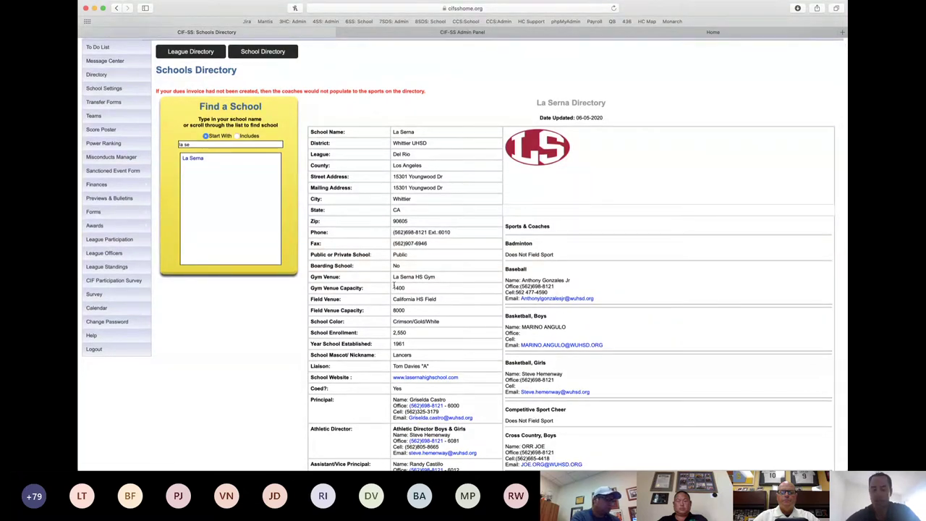
scroll(396, 287, down, 2)
scroll(436, 243, down, 1)
scroll(435, 243, up, 4)
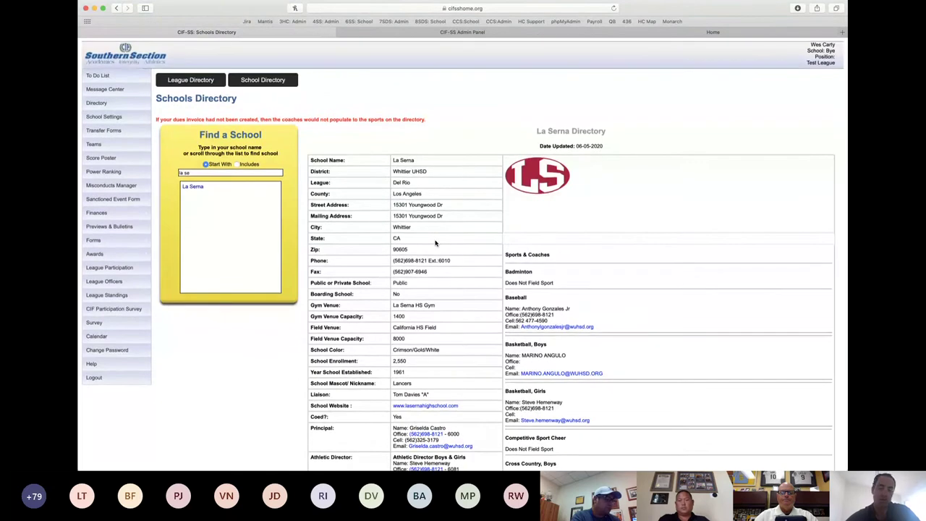
mouse_move(134, 124)
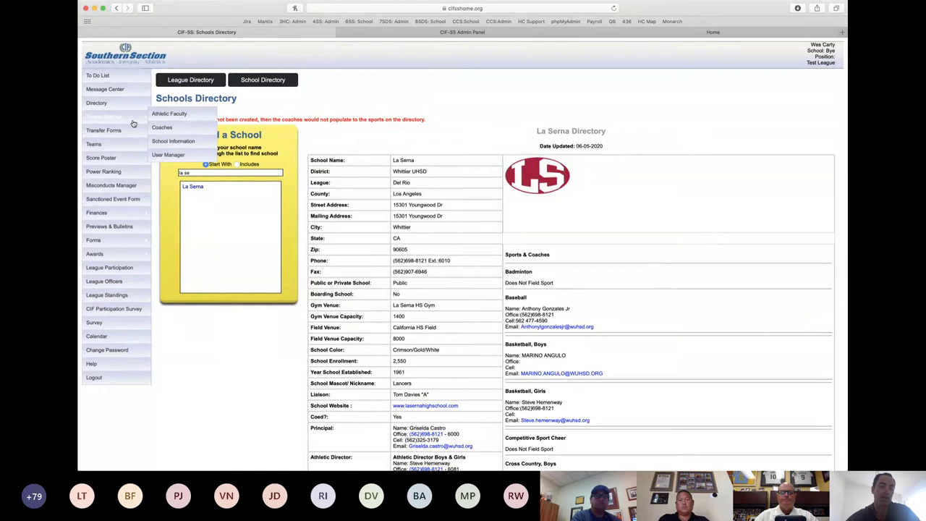
Step: Set Bye's School Enrollment to 600 in School Information, save, and return to Find a School
click(202, 146)
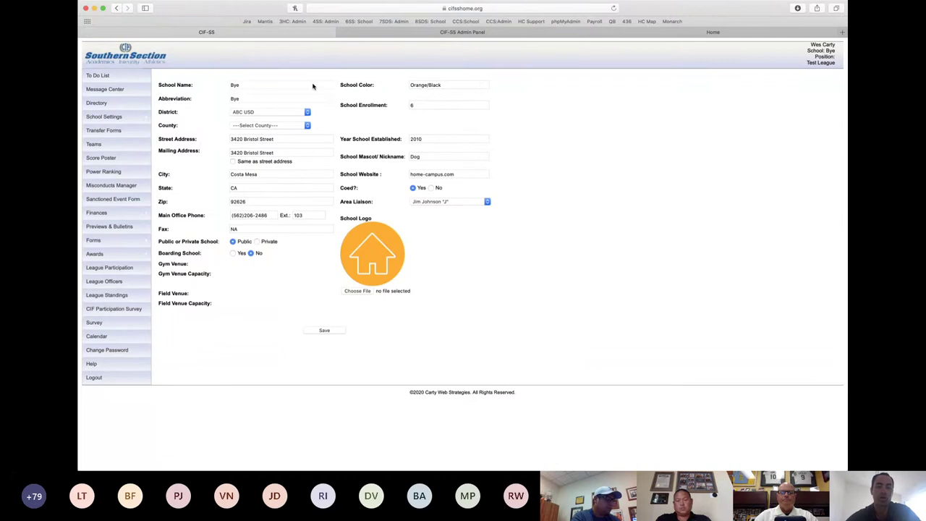
click(446, 108)
text(00)
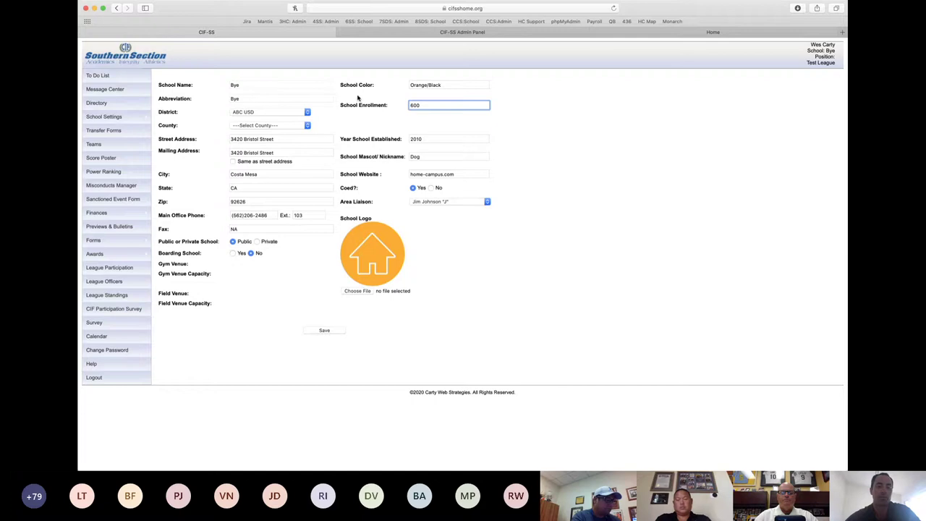
click(325, 330)
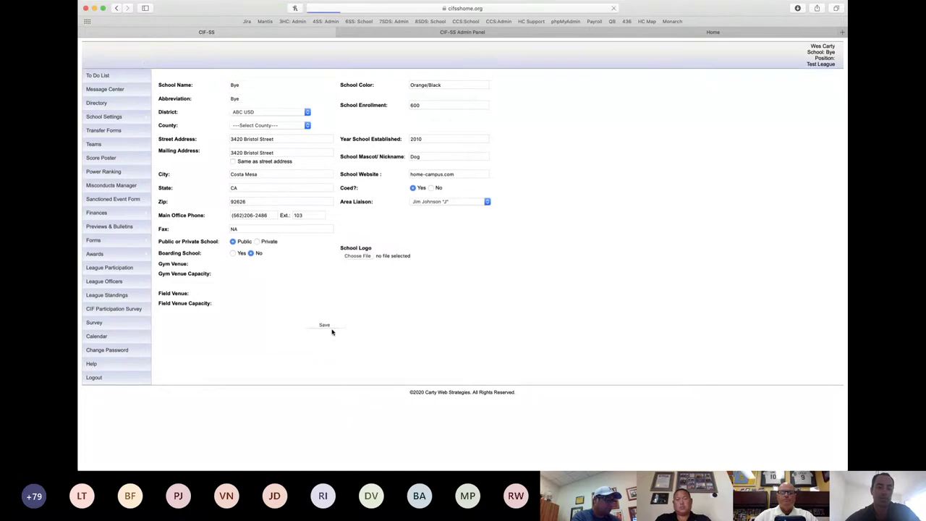
click(112, 106)
click(245, 171)
Step: Search 'bye', open Bye's directory entry, and confirm School Enrollment shows 600
text(bye)
click(186, 188)
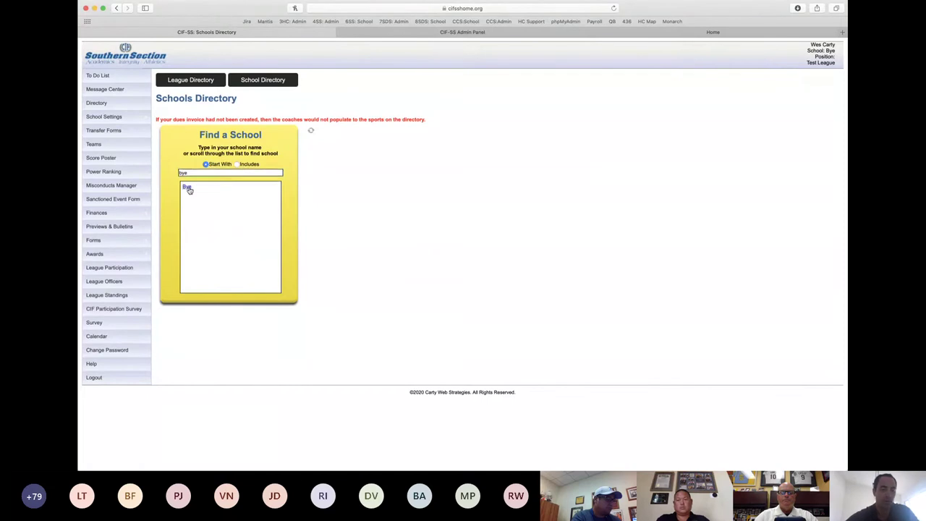
scroll(388, 304, down, 3)
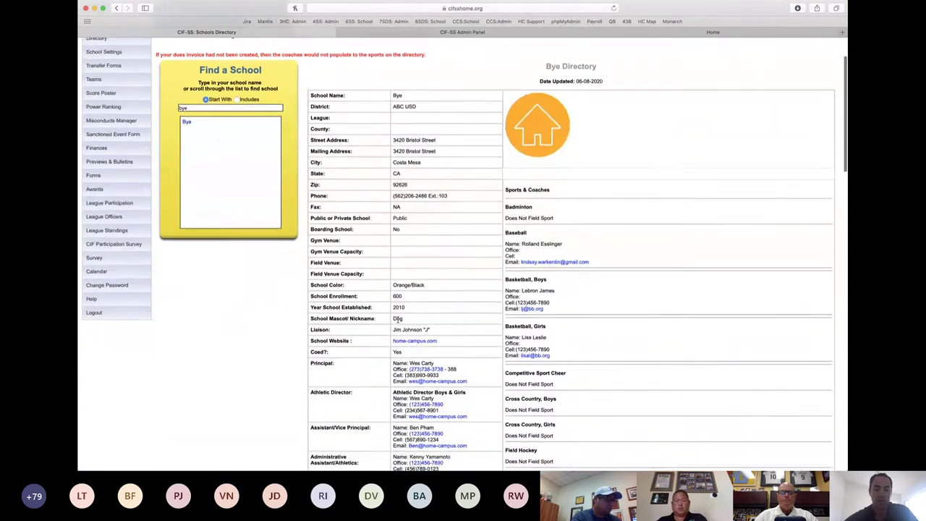
drag(413, 301, 386, 298)
click(410, 295)
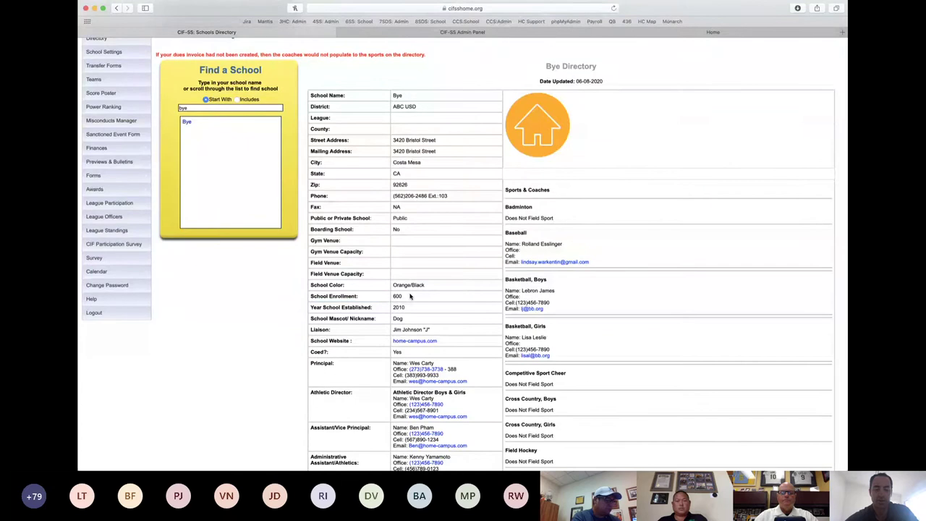
scroll(409, 296, down, 3)
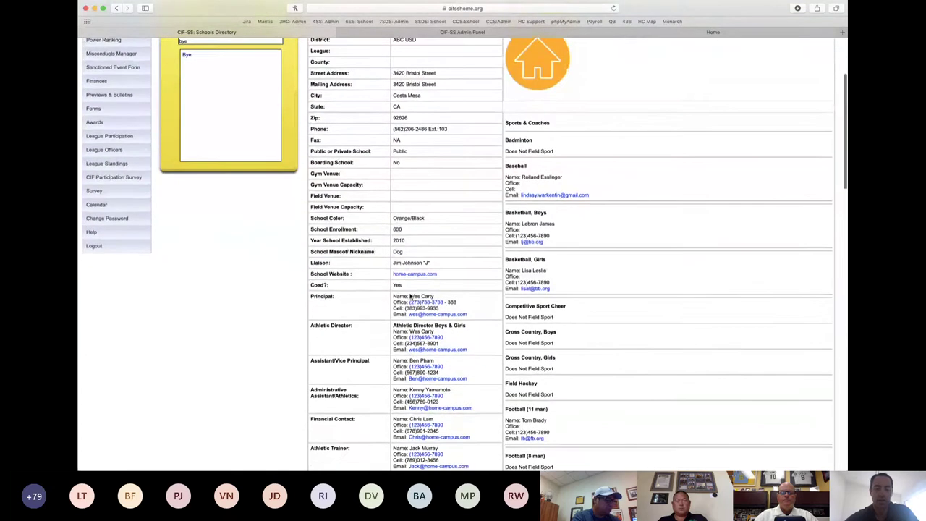
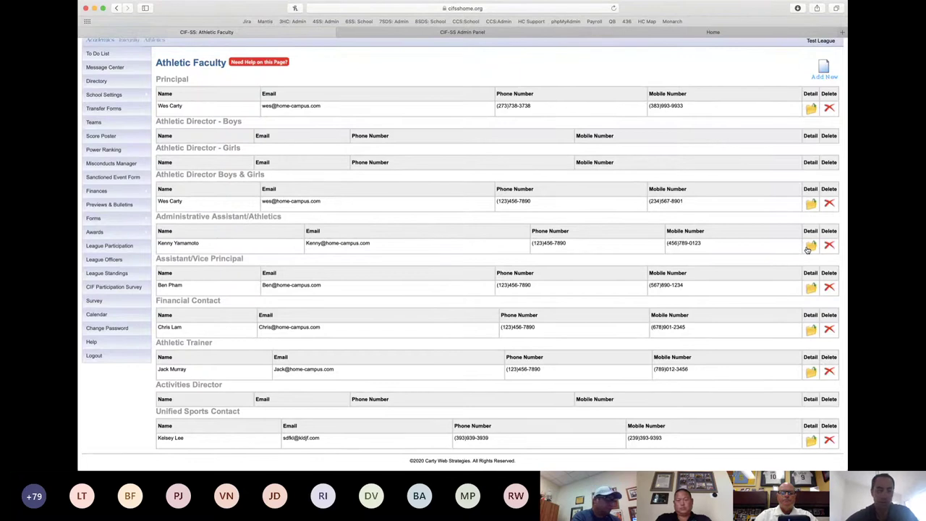
Step: Replace the Administrative Assistant/Athletics contact's mobile number with the new number and save
click(808, 248)
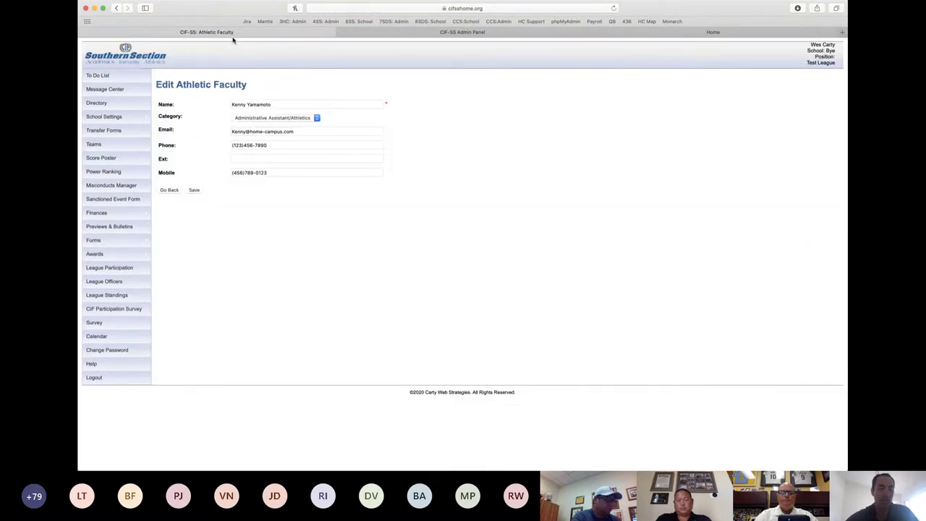
click(310, 131)
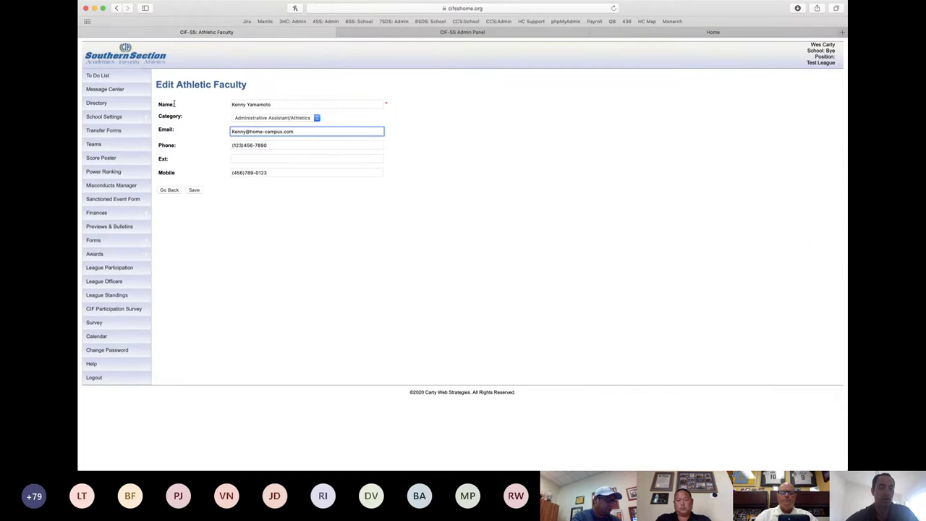
drag(174, 104, 158, 105)
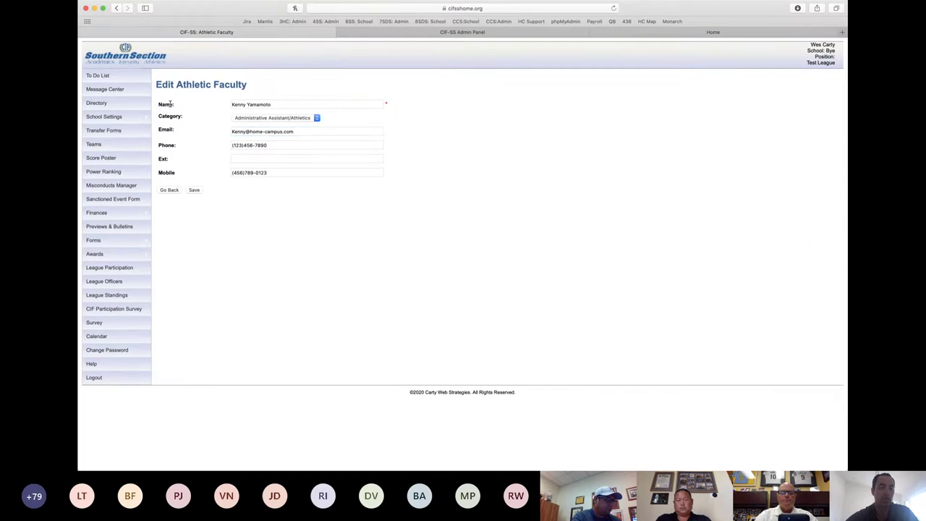
click(274, 227)
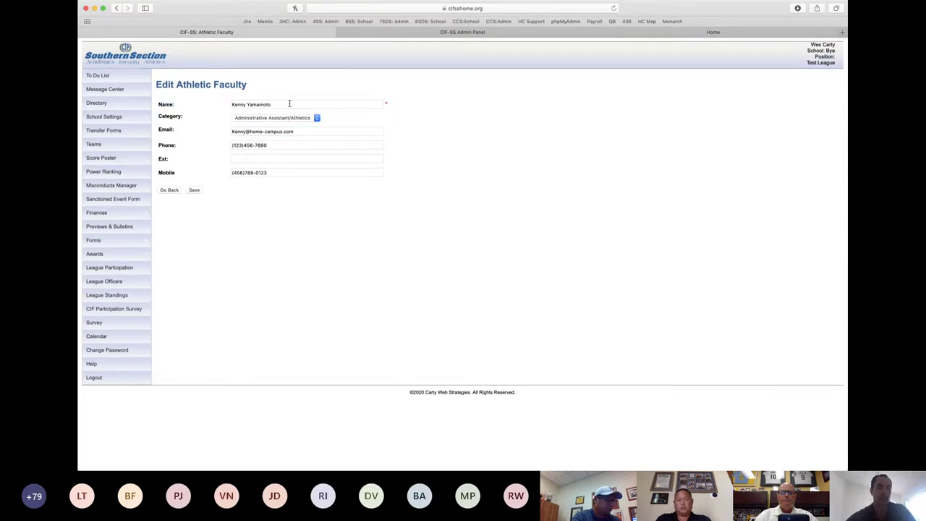
click(289, 104)
drag(295, 145, 85, 133)
click(290, 180)
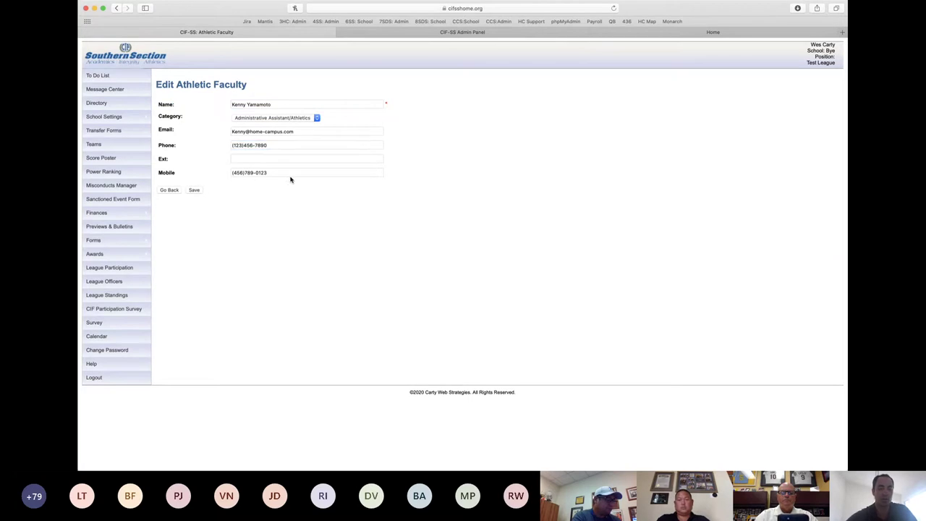
drag(290, 174, 209, 161)
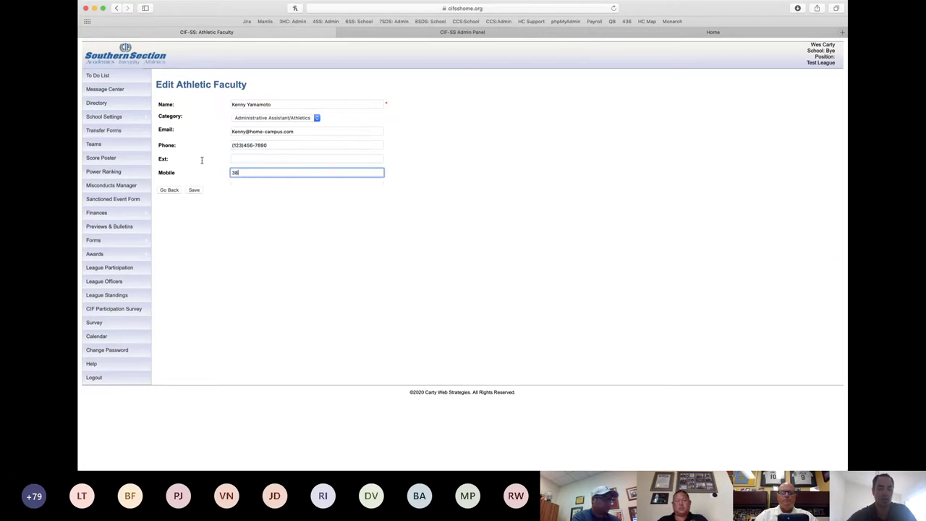
click(272, 224)
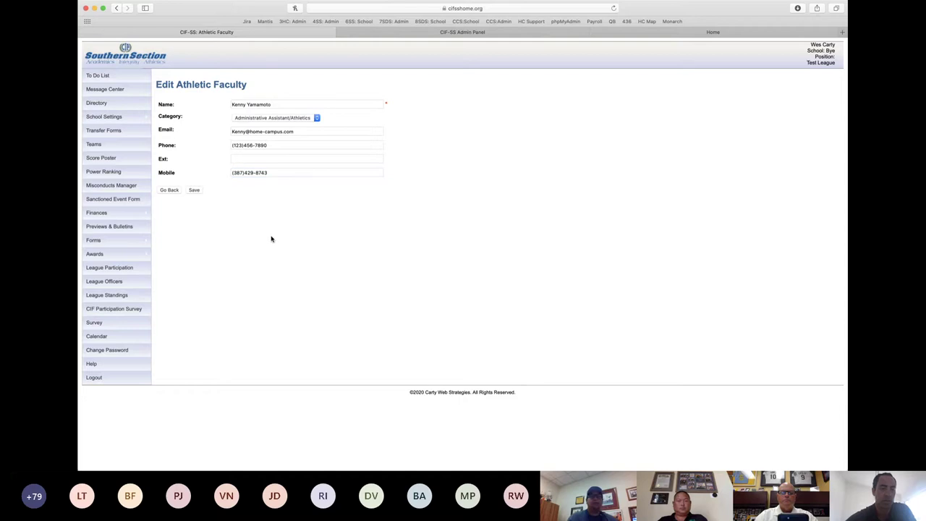
click(194, 190)
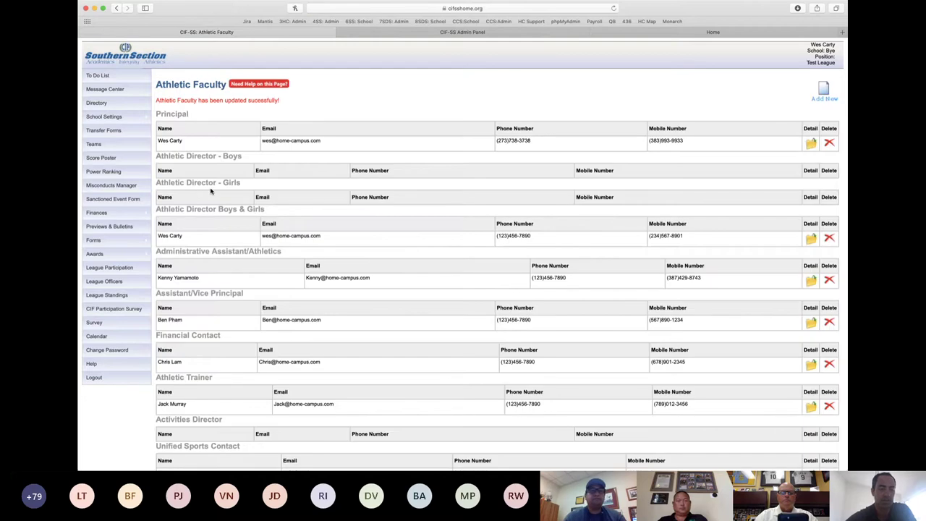
Step: Delete the Athletic Trainer contact from the faculty list
scroll(477, 310, down, 1)
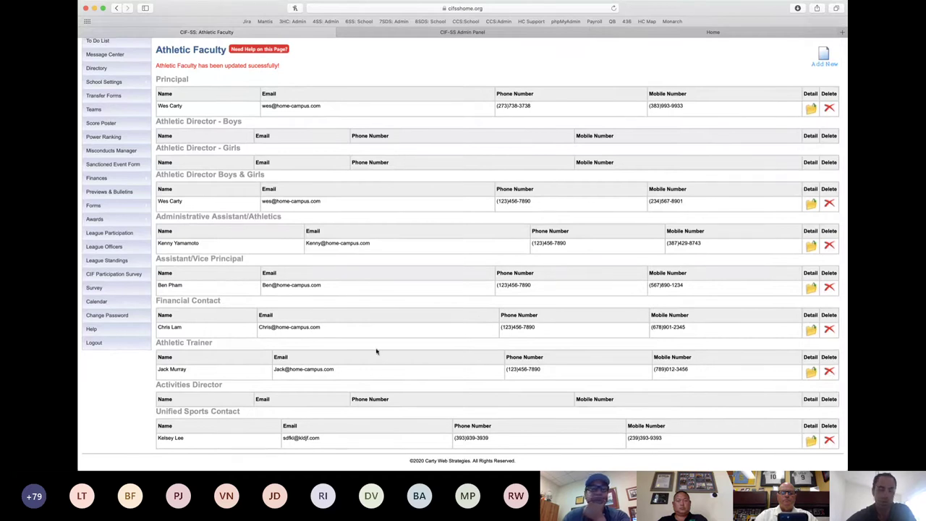
click(829, 372)
click(542, 249)
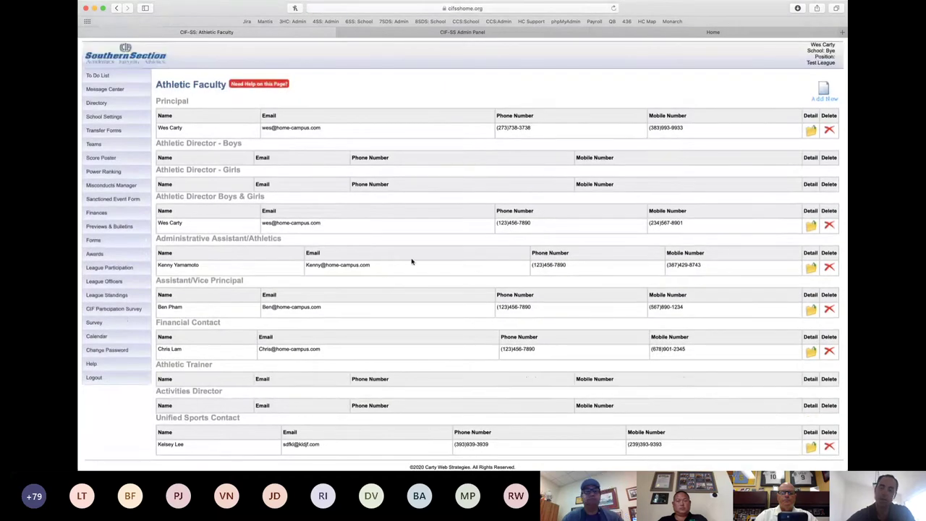
Step: Start a new faculty contact with the trainer's name, an email, phone and mobile number
click(822, 99)
click(283, 103)
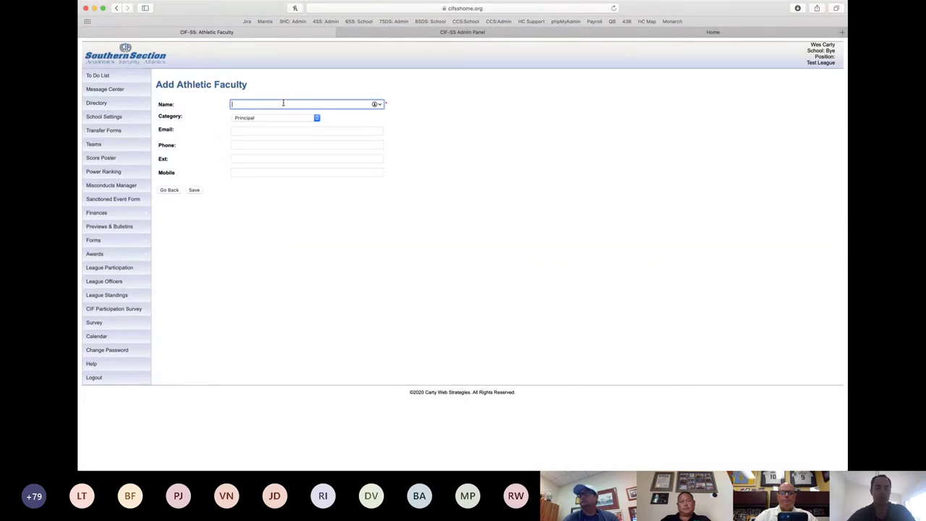
text(Trainer Mike)
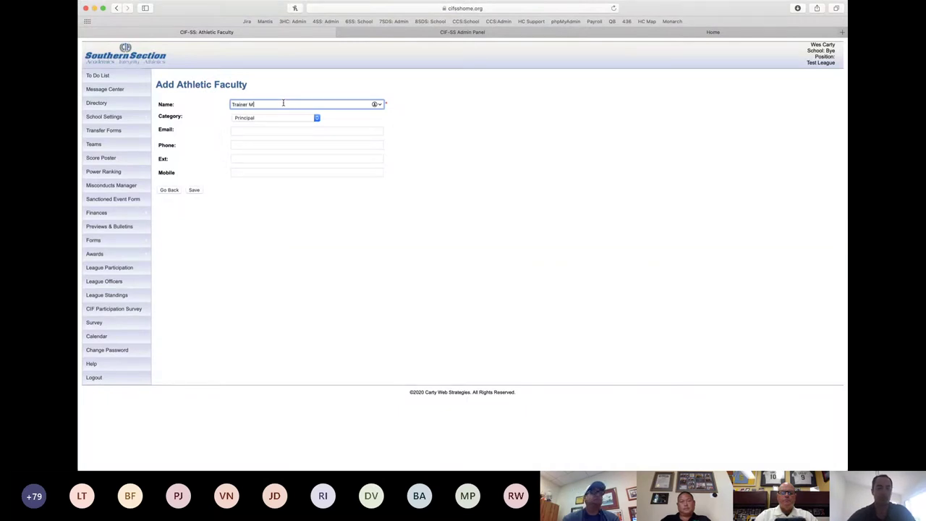
click(248, 128)
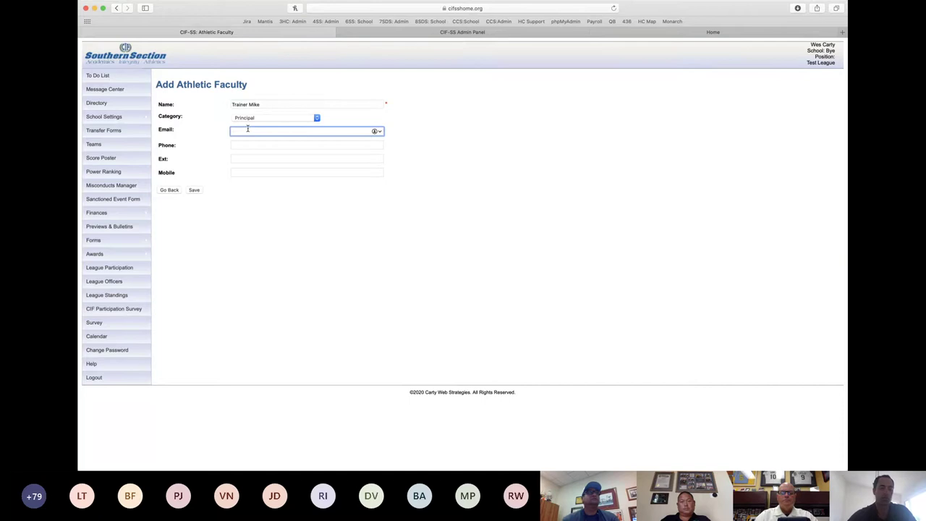
text(asfdjklklkjdsf.com)
key(Tab)
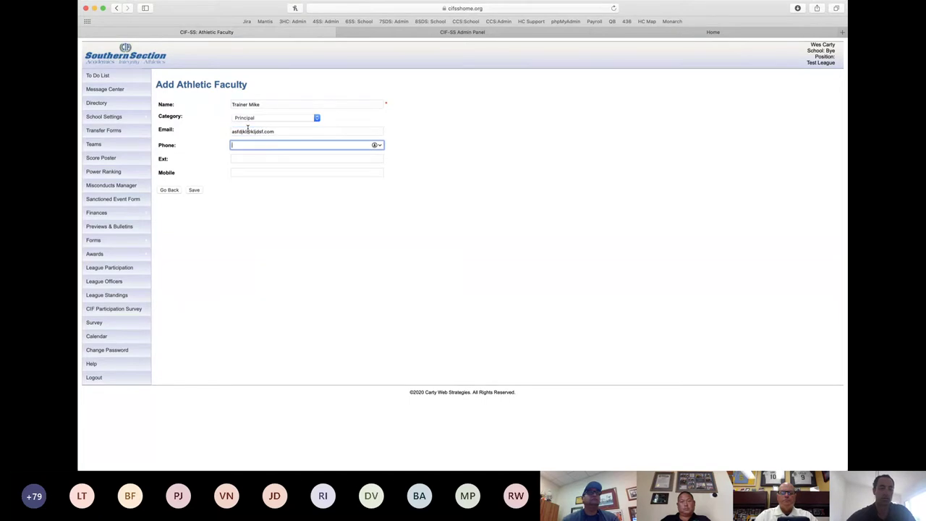
text((293)939-3939)
key(Tab)
key(Tab)
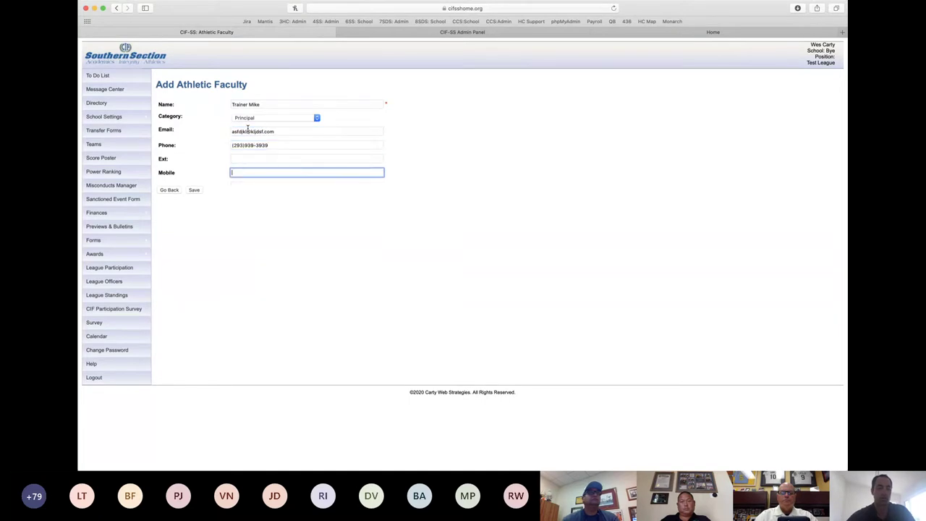
text((393)939-393)
Step: Set the new contact's category to Athletic Trainer, save it, and go to the Schools Directory
click(253, 121)
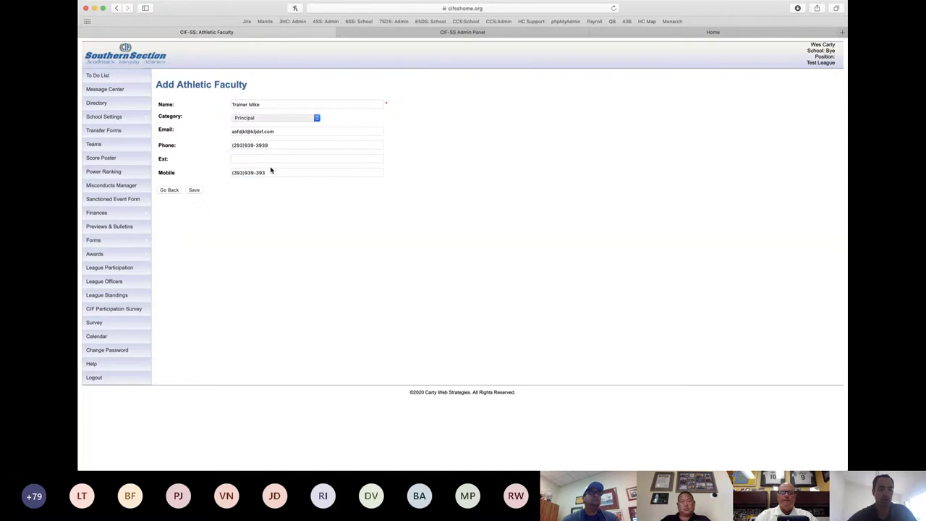
click(311, 152)
click(194, 190)
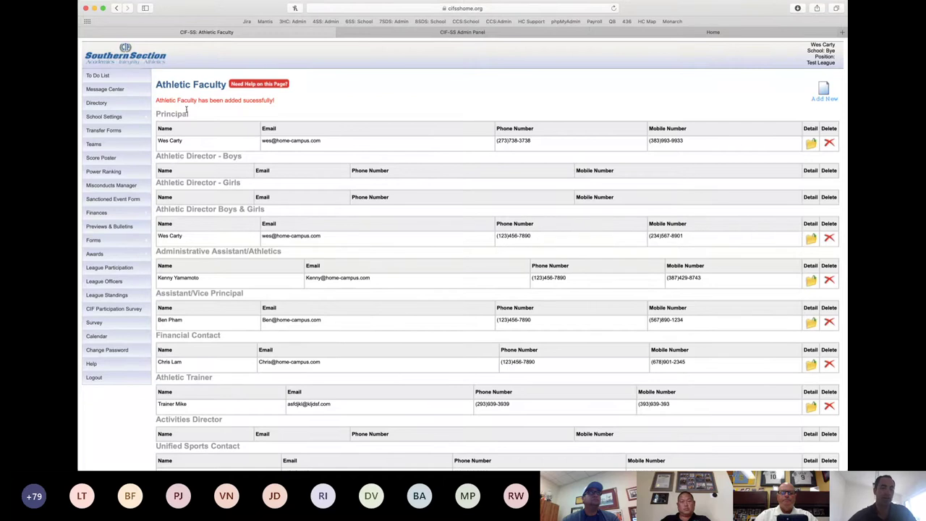
click(128, 104)
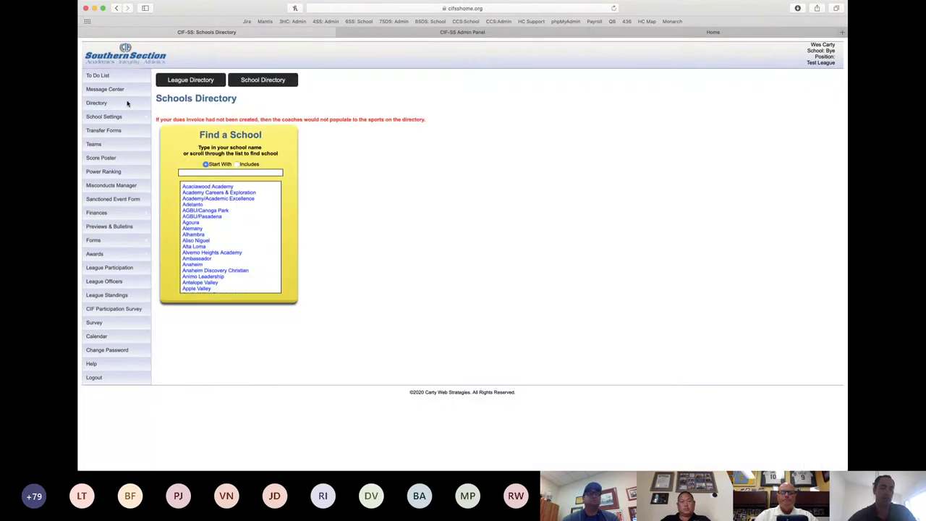
Step: Open the Bye school's directory entry and check the updated cell number and new Athletic Trainer
text(bye)
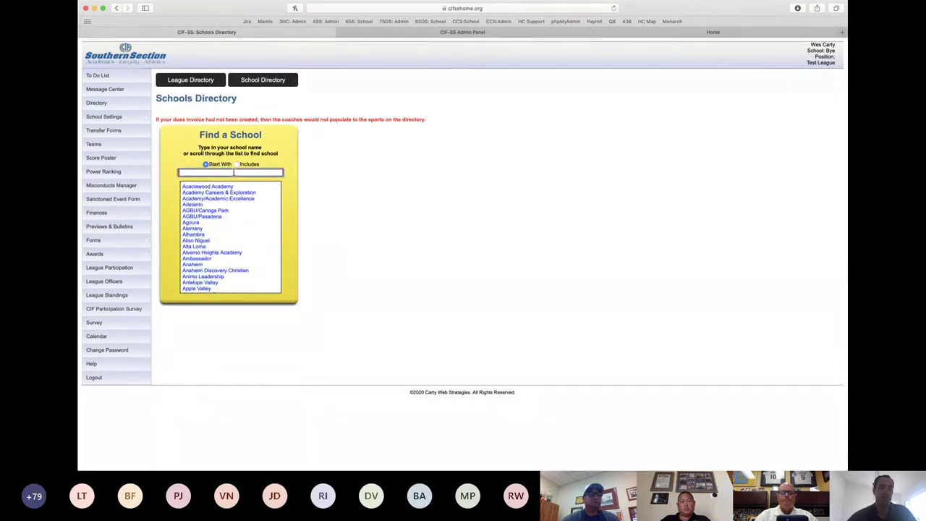
click(186, 187)
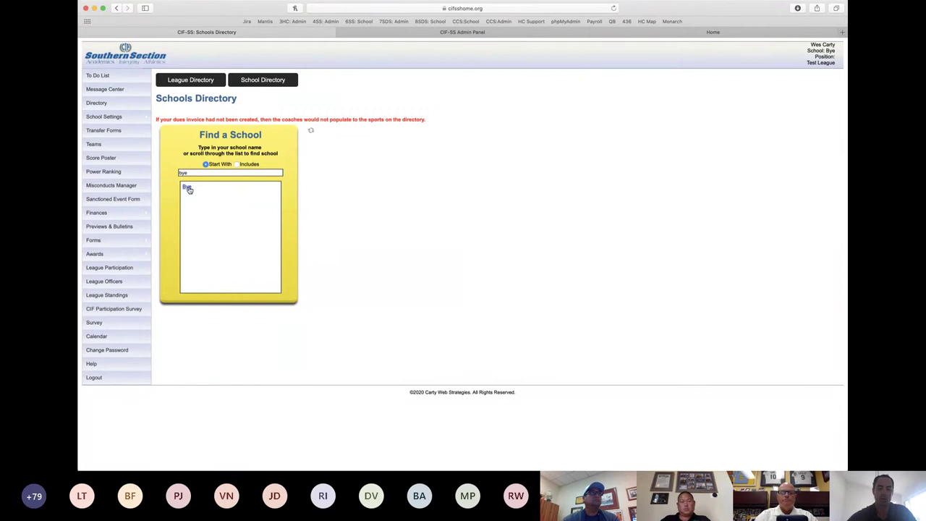
scroll(416, 355, down, 2)
scroll(420, 362, down, 5)
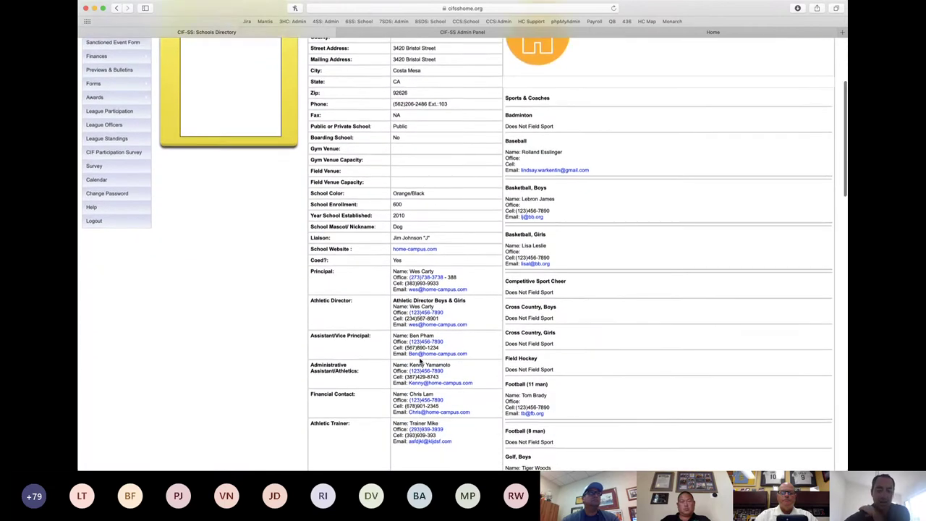
drag(438, 327, 403, 327)
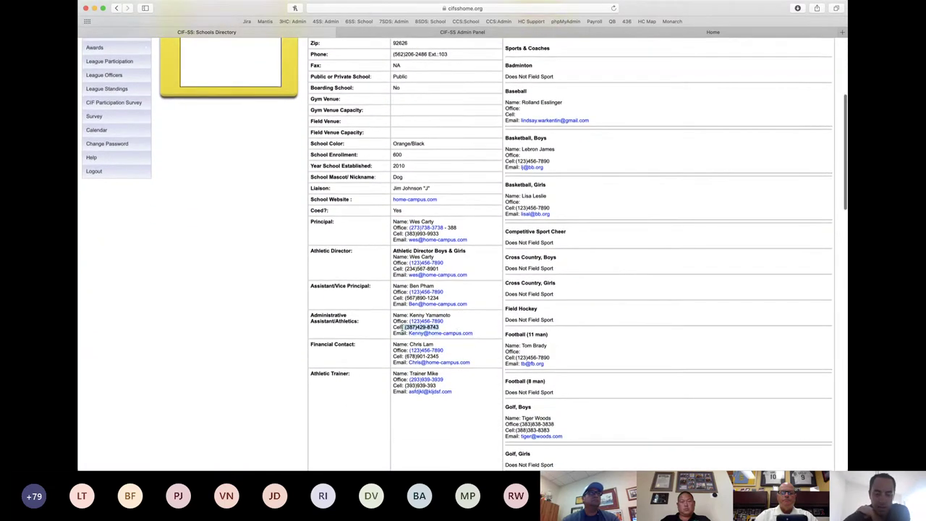
scroll(449, 333, down, 2)
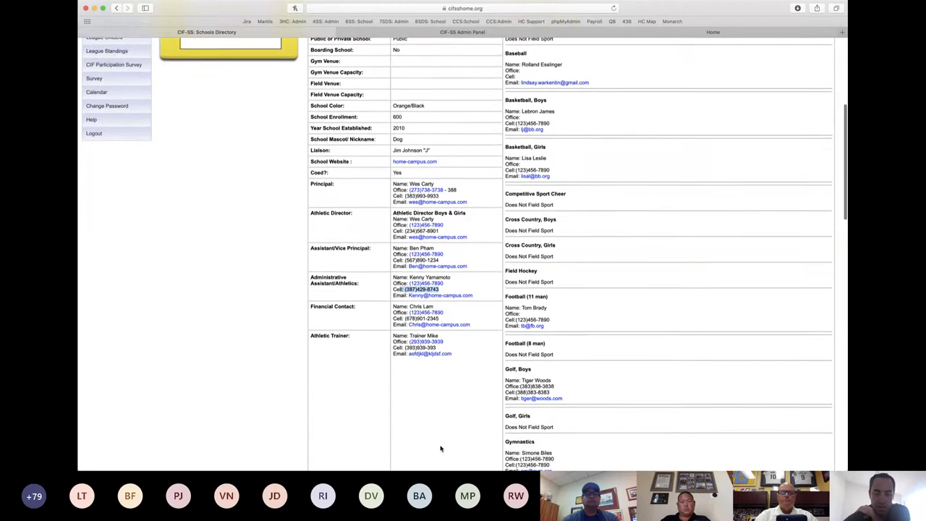
drag(456, 332, 393, 316)
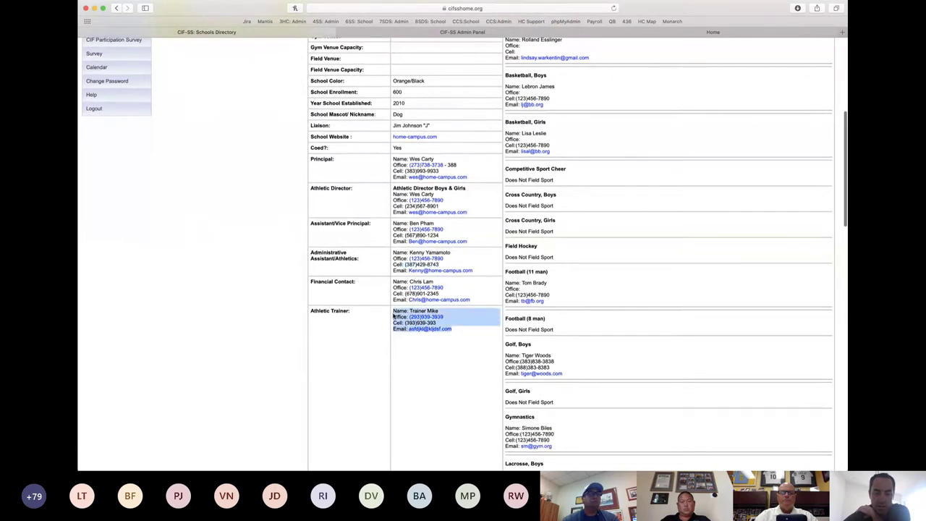
click(422, 396)
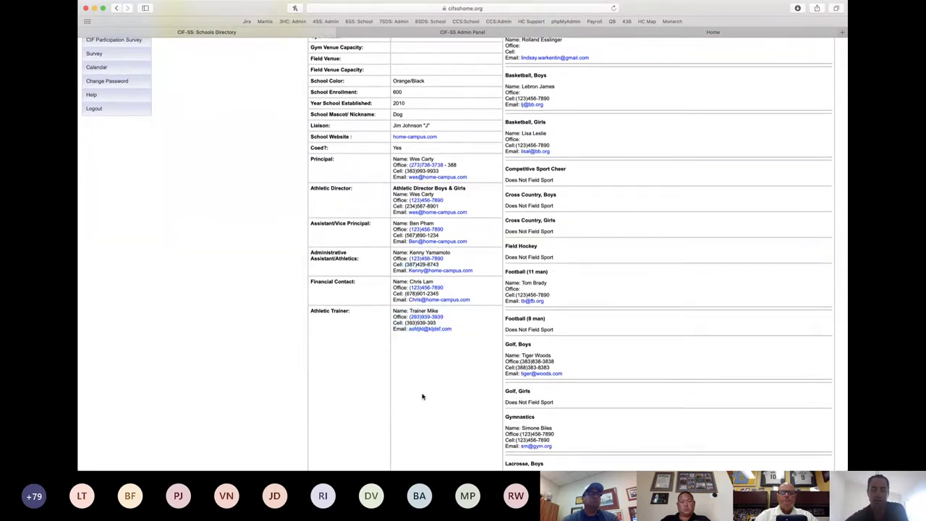
Step: Scroll back to the top of the Bye directory page and bring up the School Settings submenu
scroll(423, 397, up, 3)
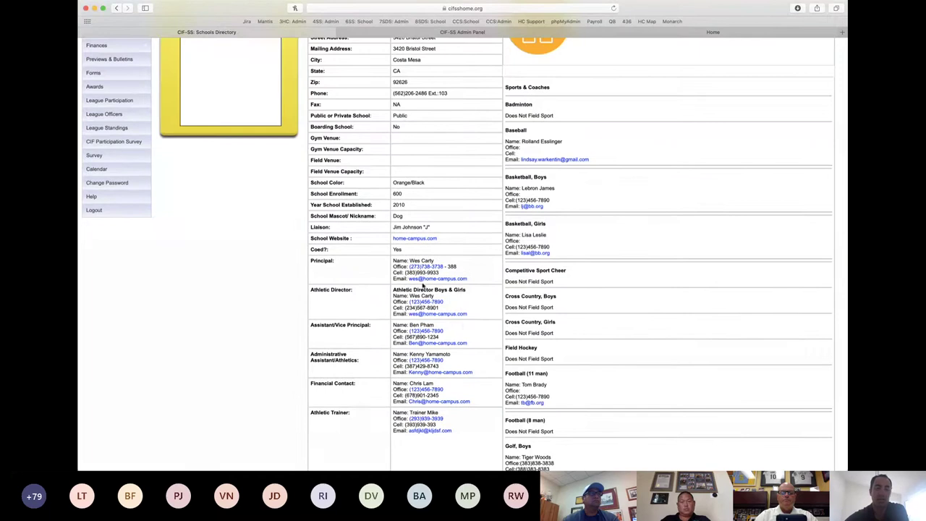
scroll(438, 376, up, 2)
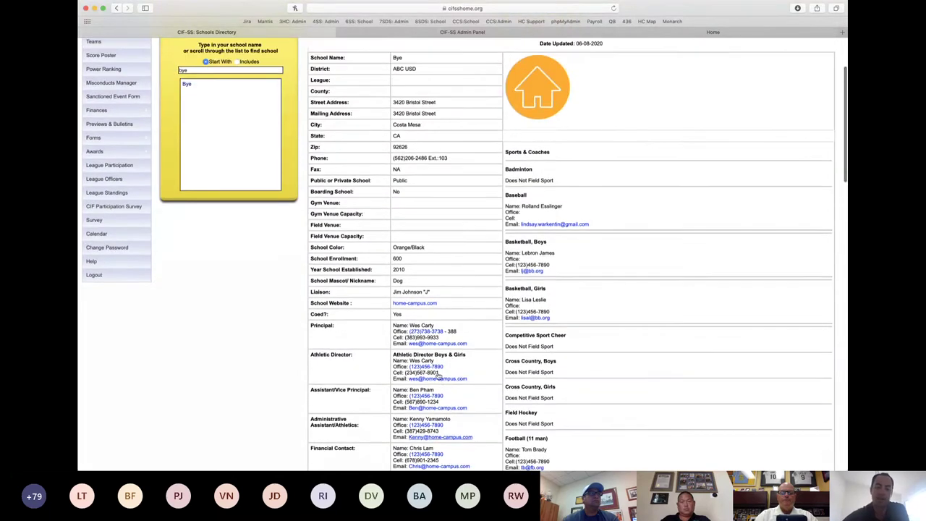
scroll(597, 309, up, 3)
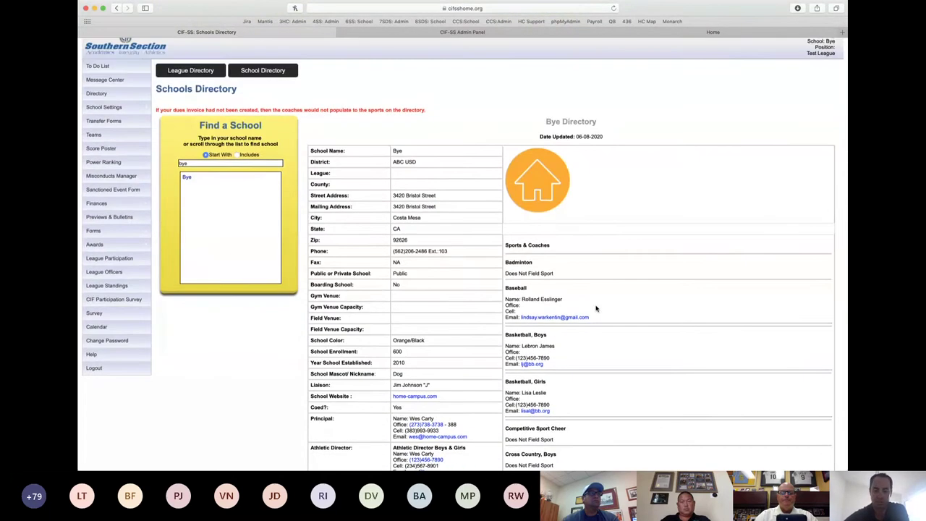
scroll(596, 309, down, 3)
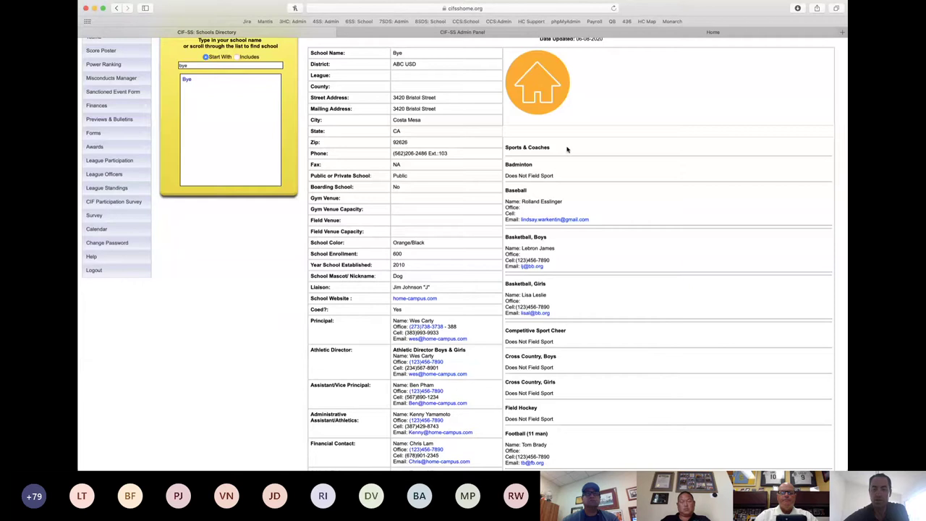
scroll(566, 149, up, 3)
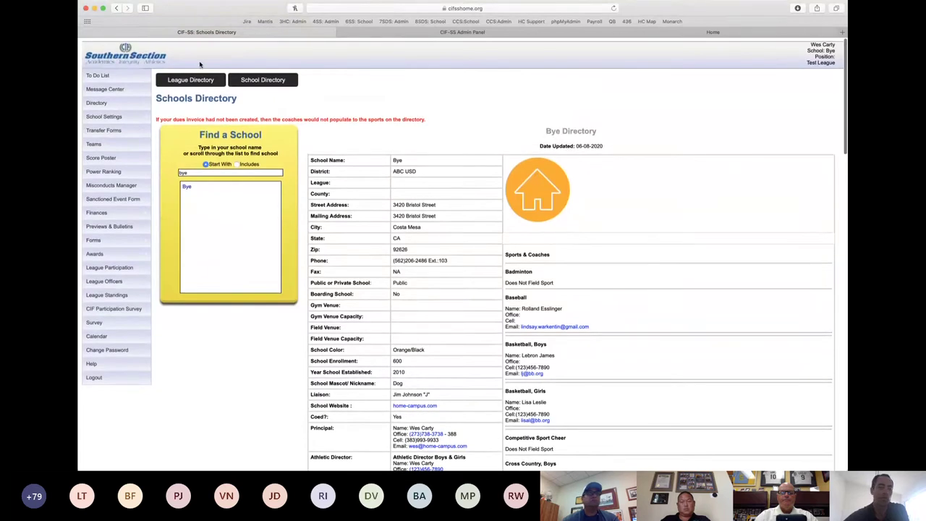
mouse_move(100, 121)
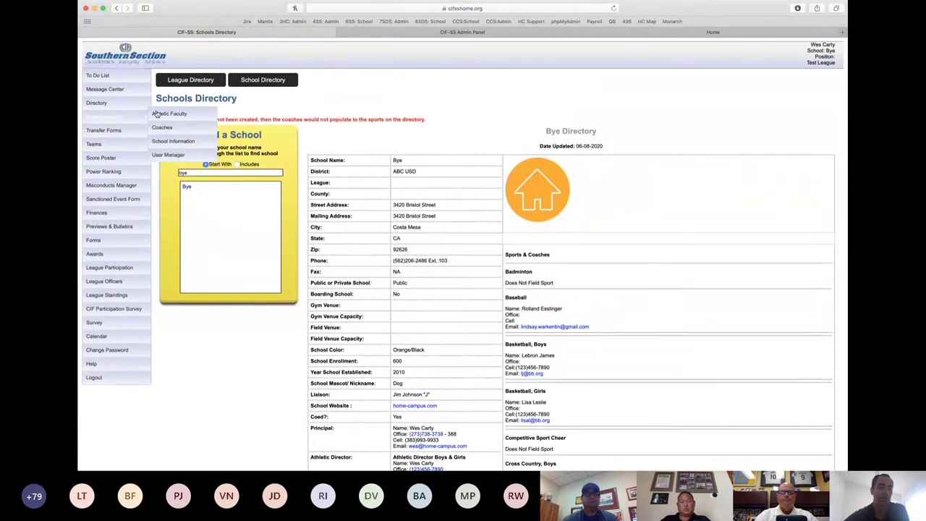
Step: Review the school's Coaches list and teams, including Gymnastics, then bring up a blank Add Coach form
click(195, 129)
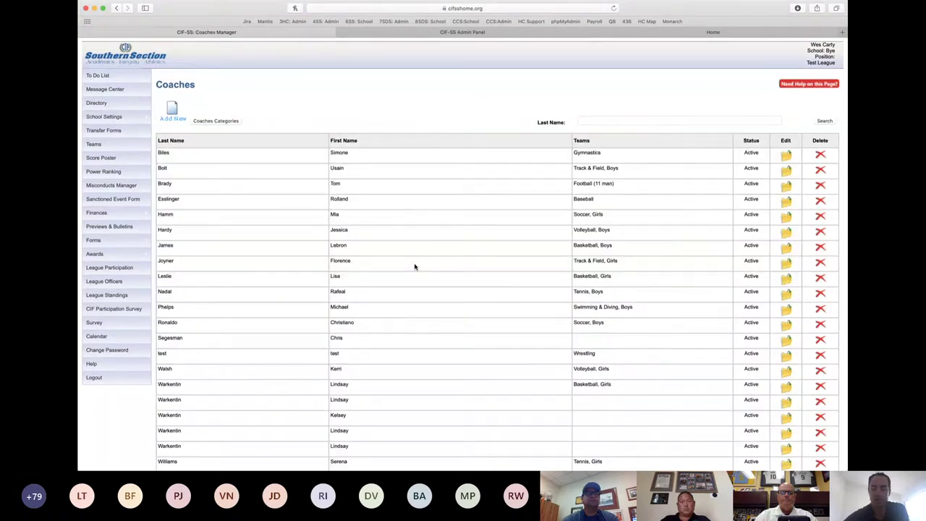
scroll(414, 267, down, 1)
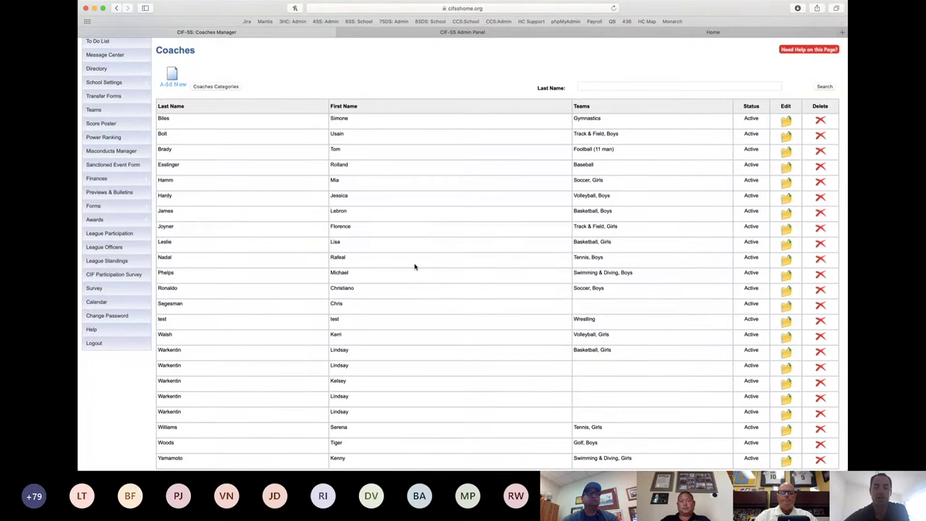
scroll(415, 267, down, 1)
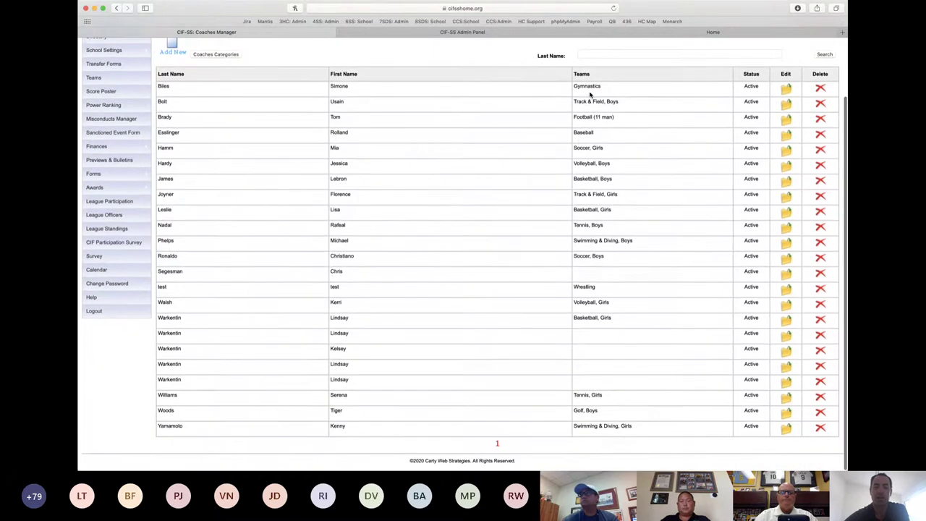
click(590, 91)
click(606, 280)
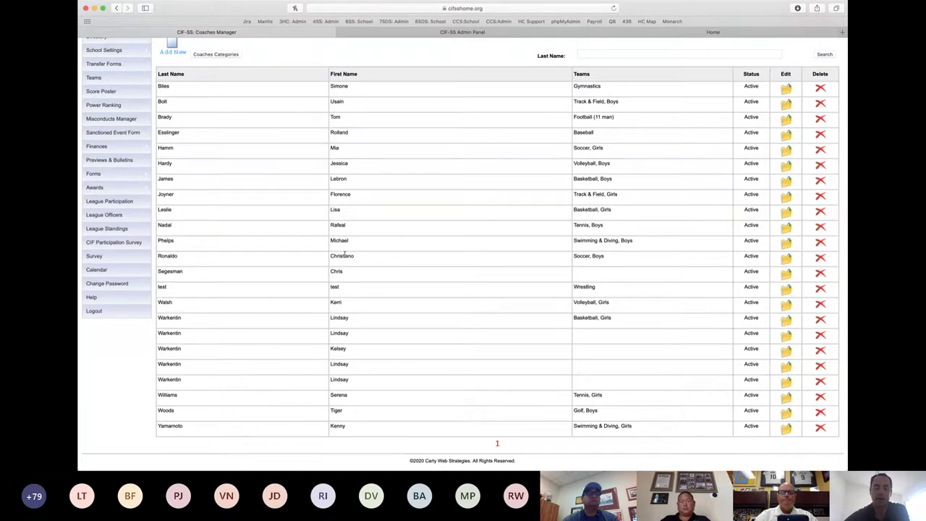
scroll(200, 151, up, 2)
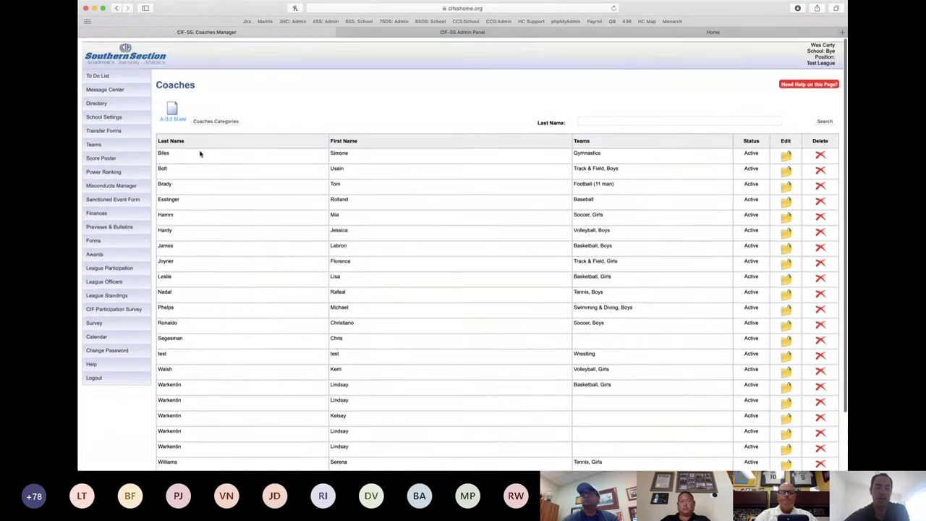
click(174, 110)
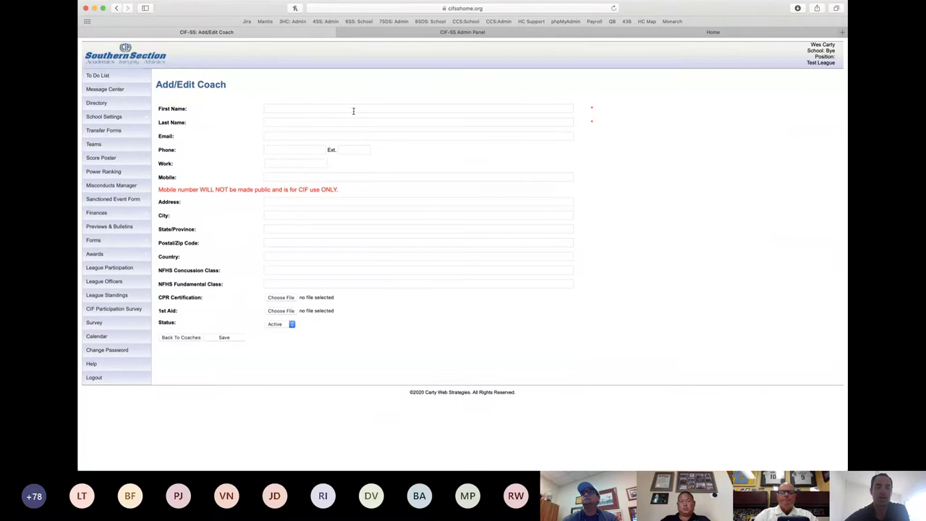
Step: Enter the new coach's first and last name, e-mail, phone and mobile numbers
click(354, 109)
text(Bar)
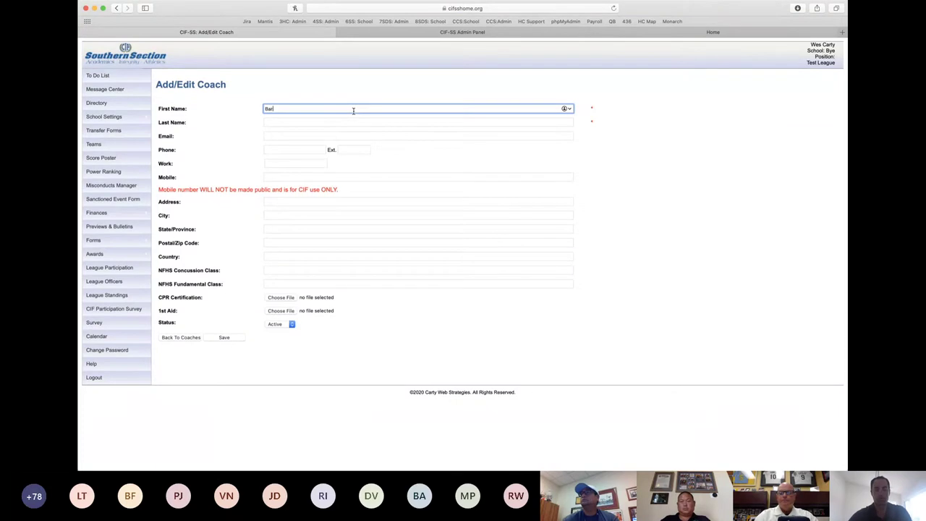
text(ry)
key(Tab)
text(Bonds)
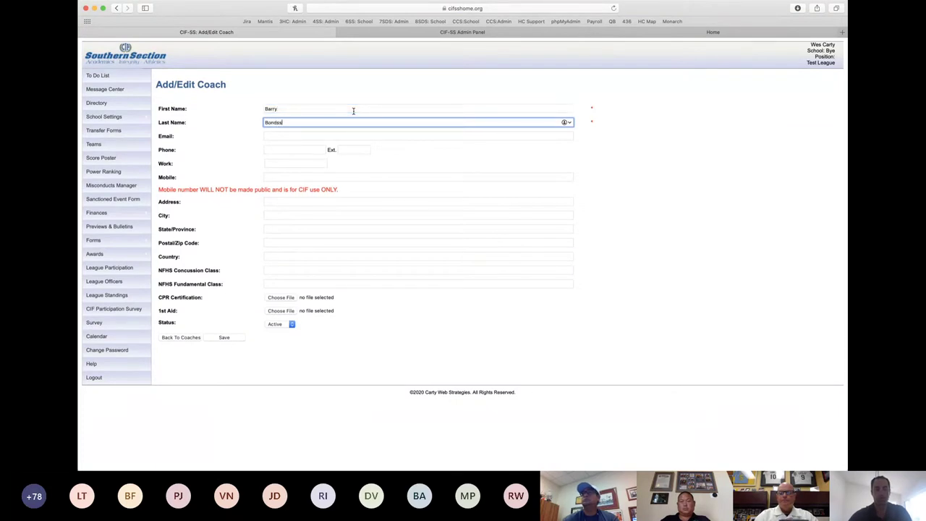
key(Tab)
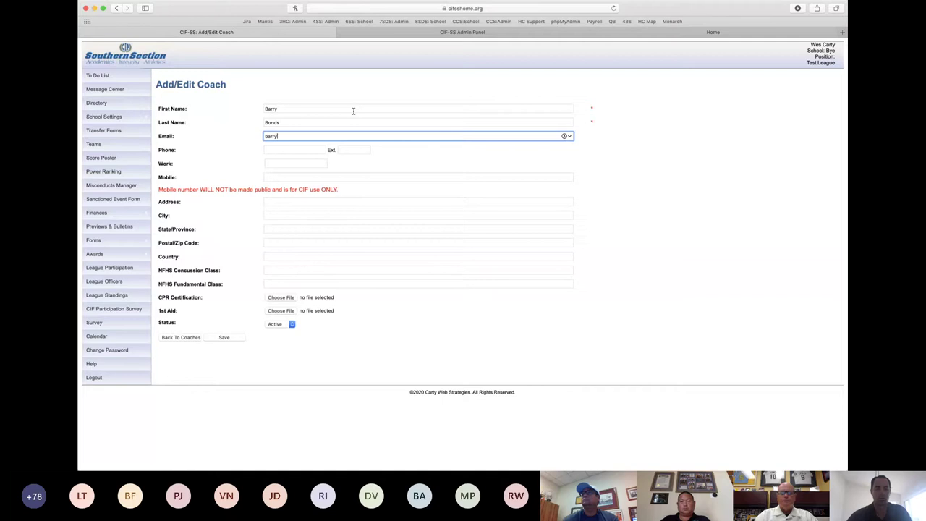
key(Tab)
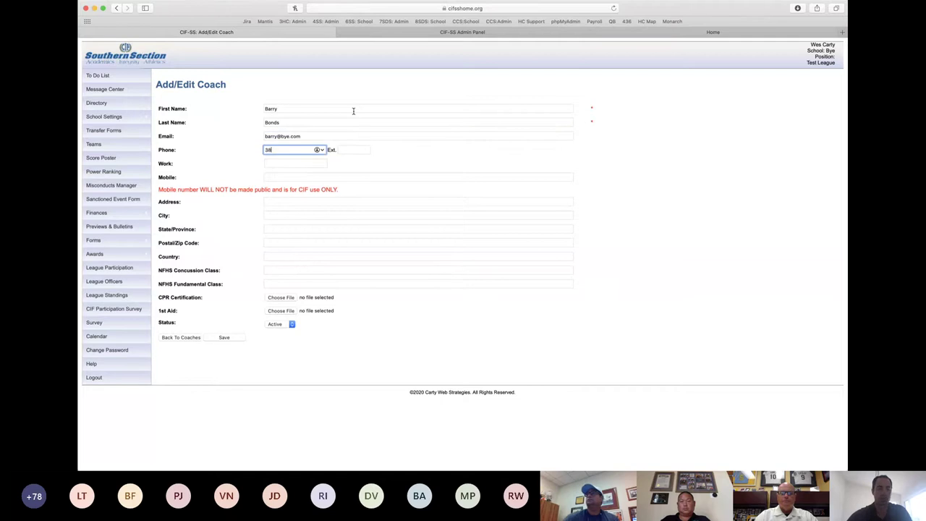
key(Tab)
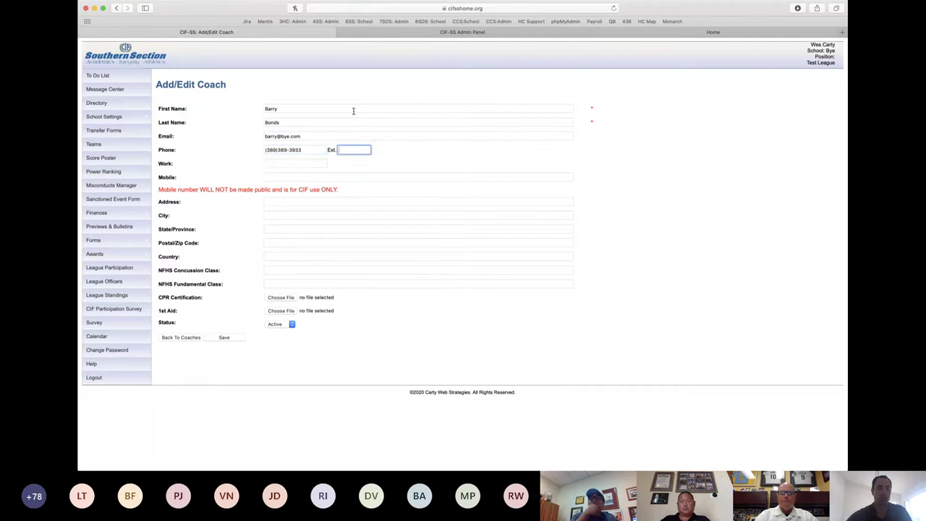
key(Tab)
key(Tab)
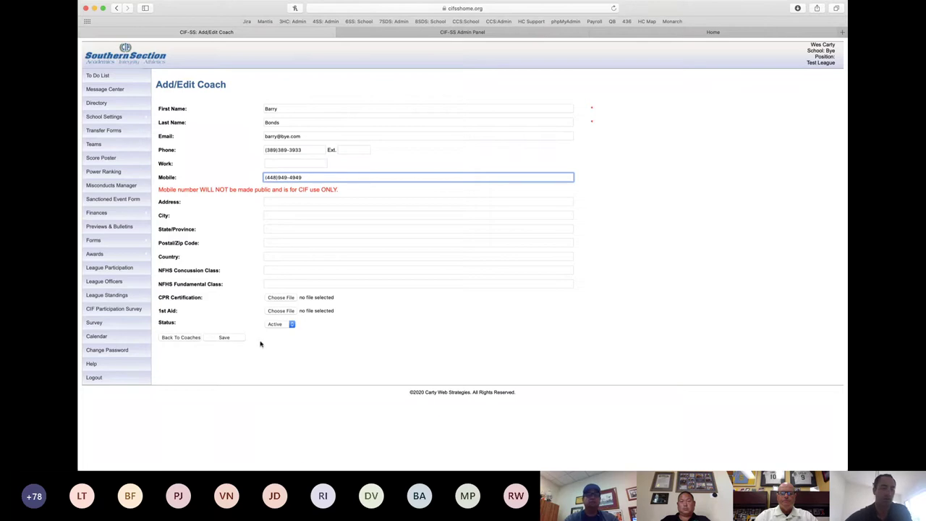
Step: Save the new coach and confirm the Active row appears in the Coaches list
click(270, 380)
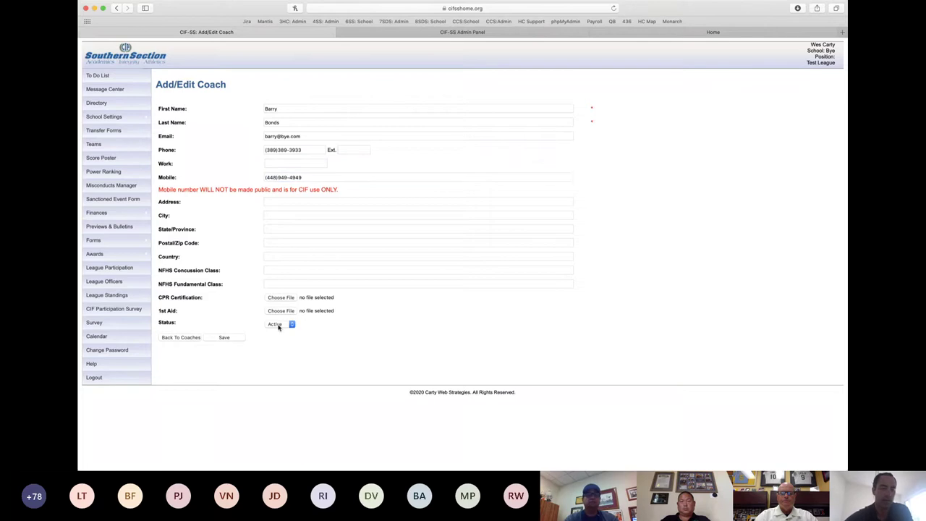
drag(159, 190, 323, 189)
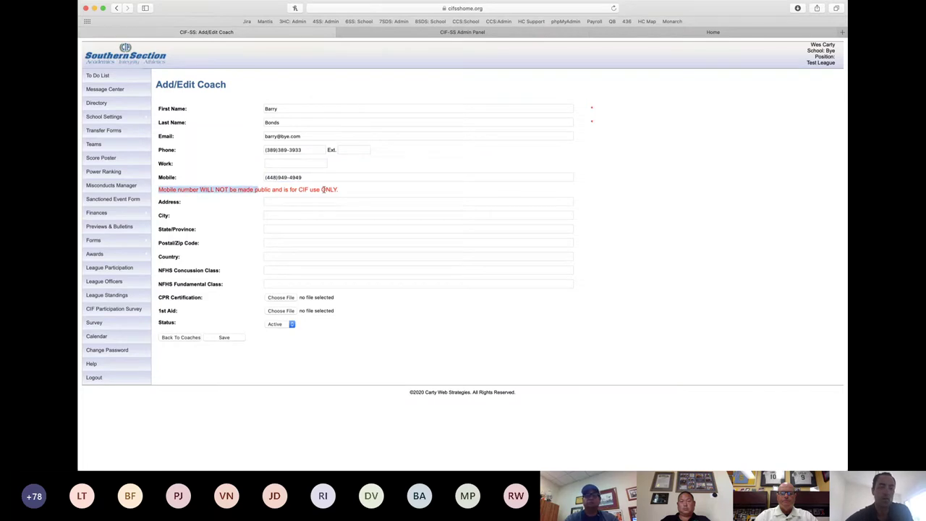
click(359, 192)
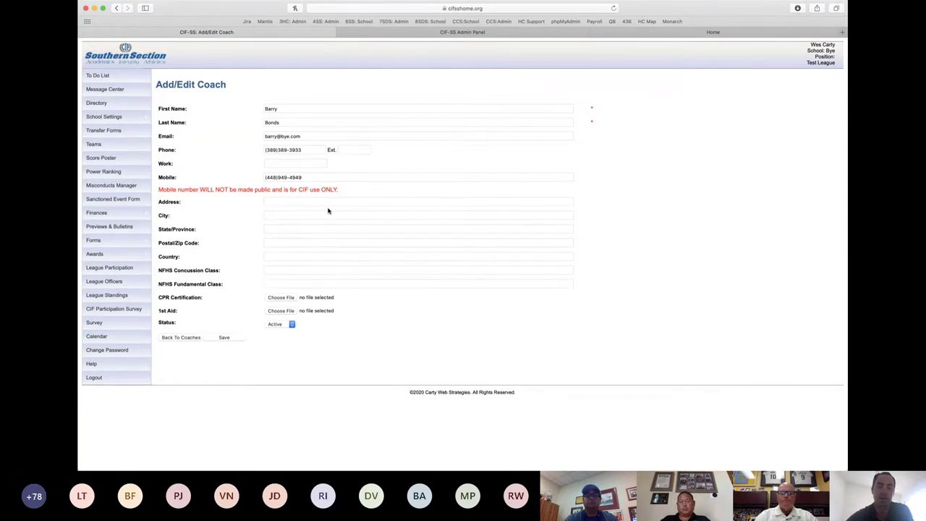
click(229, 340)
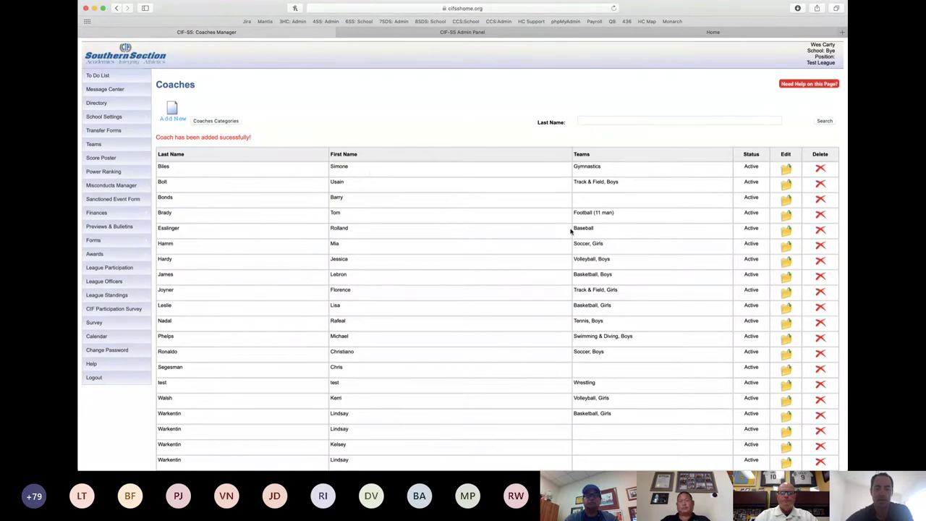
drag(344, 201, 166, 199)
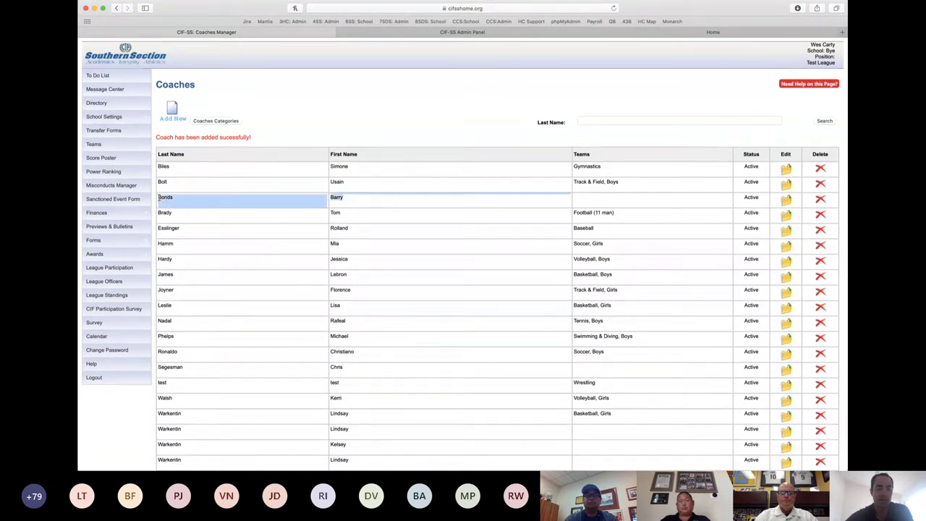
click(159, 198)
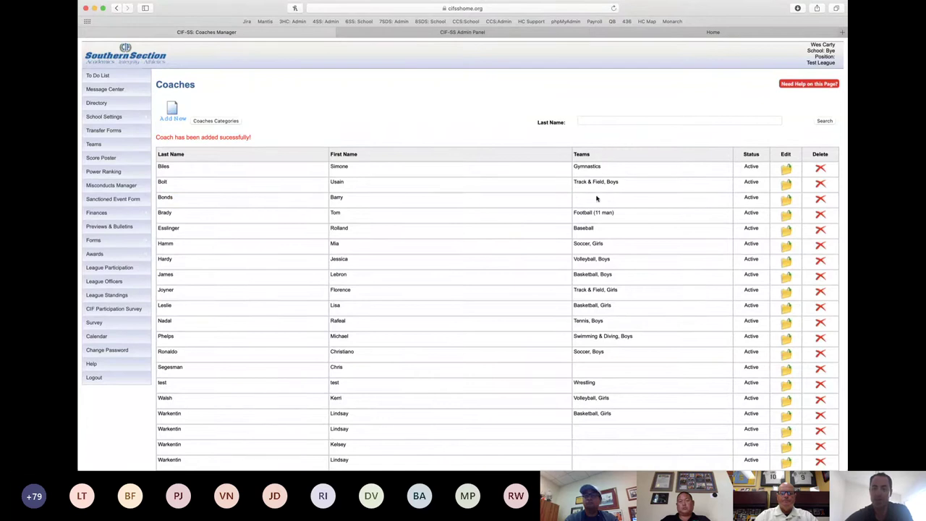
Step: Open Bye's entry in the Schools Directory and search the page for the new coach
click(111, 102)
scroll(194, 262, down, 5)
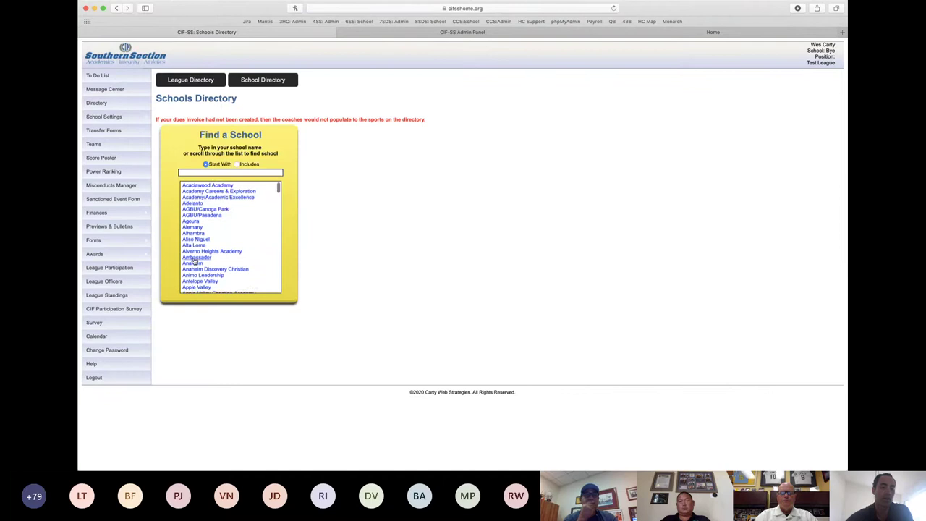
scroll(194, 262, down, 3)
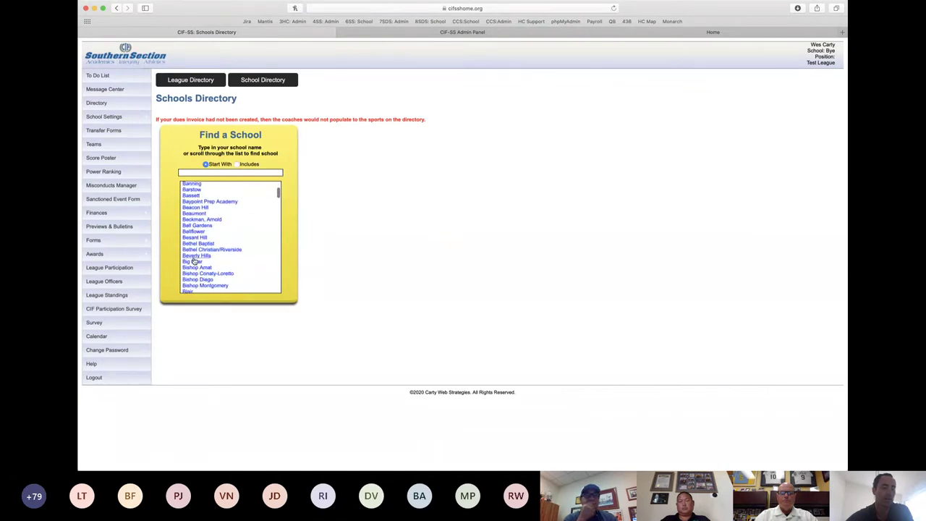
click(233, 171)
text(bye)
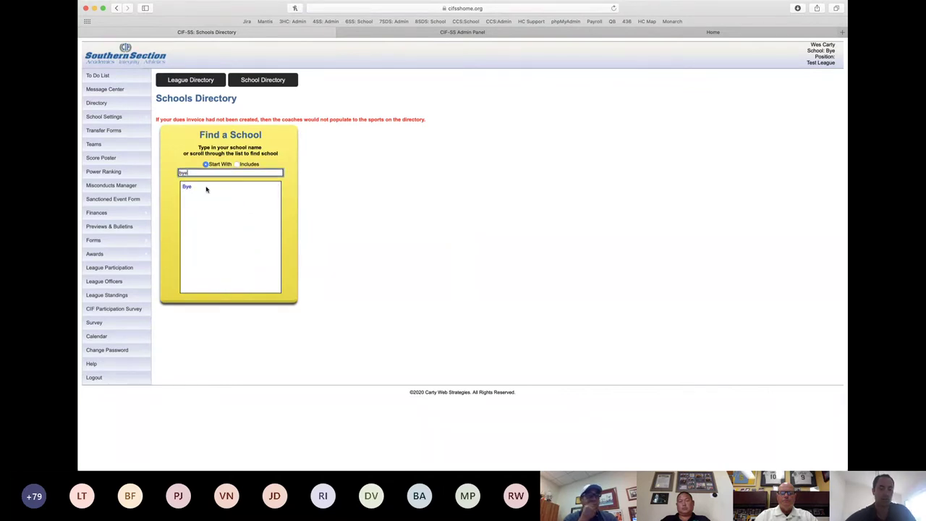
click(187, 188)
scroll(460, 291, down, 3)
key(super+f)
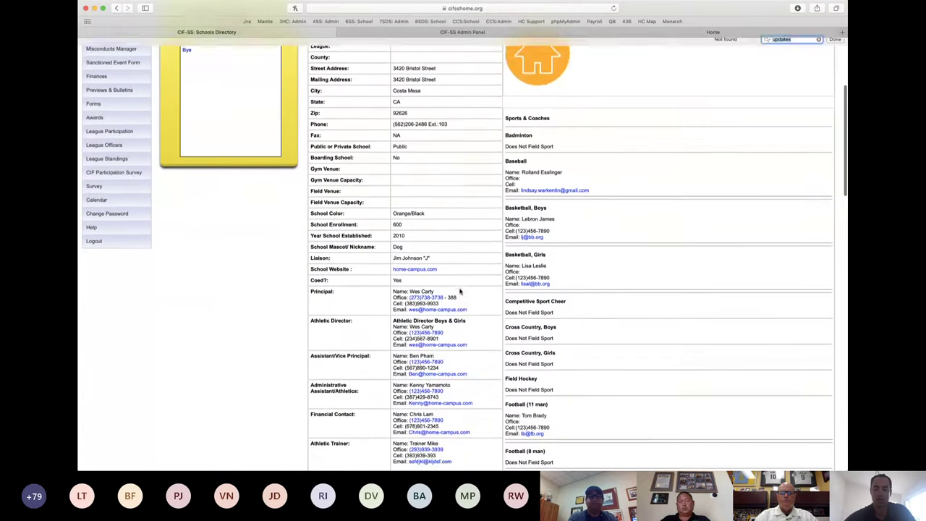
text(barry)
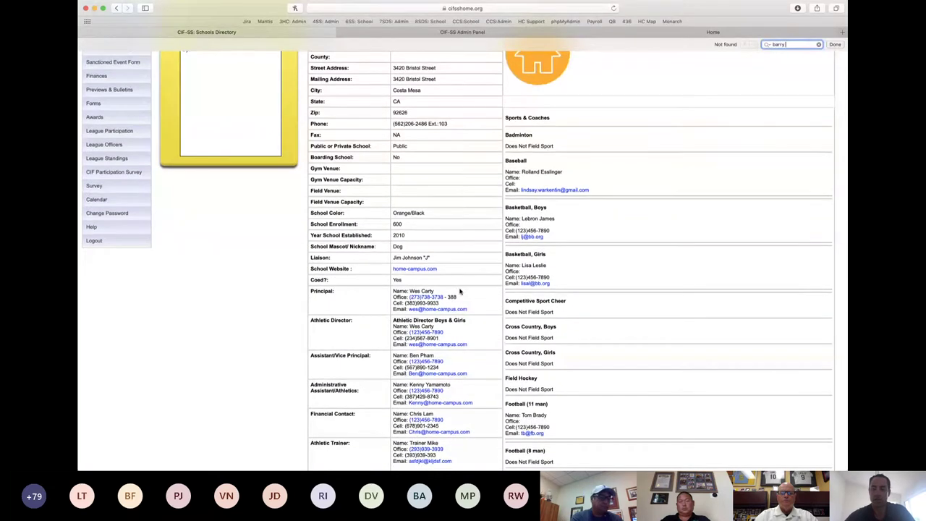
text( bond)
Step: Scroll through the Bye directory entry, then go to the school's Teams page
scroll(522, 249, down, 5)
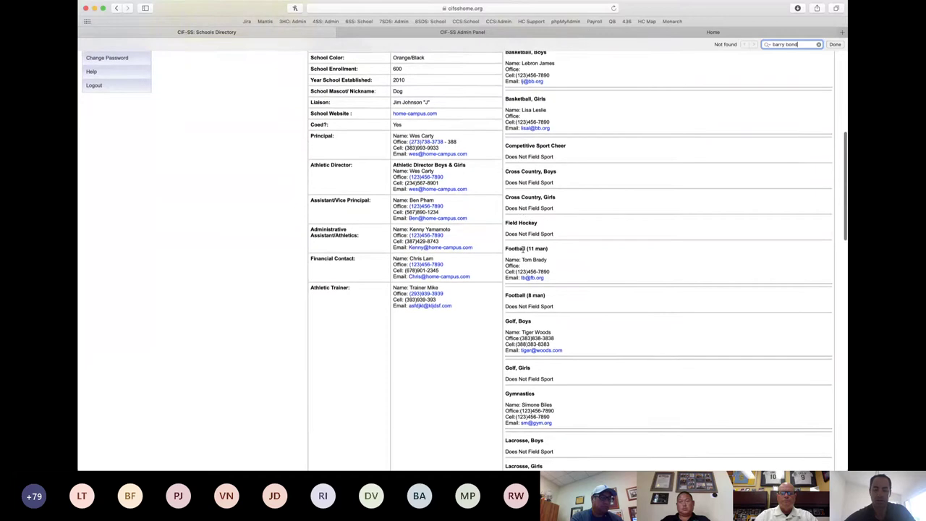
scroll(522, 248, down, 5)
scroll(533, 361, up, 10)
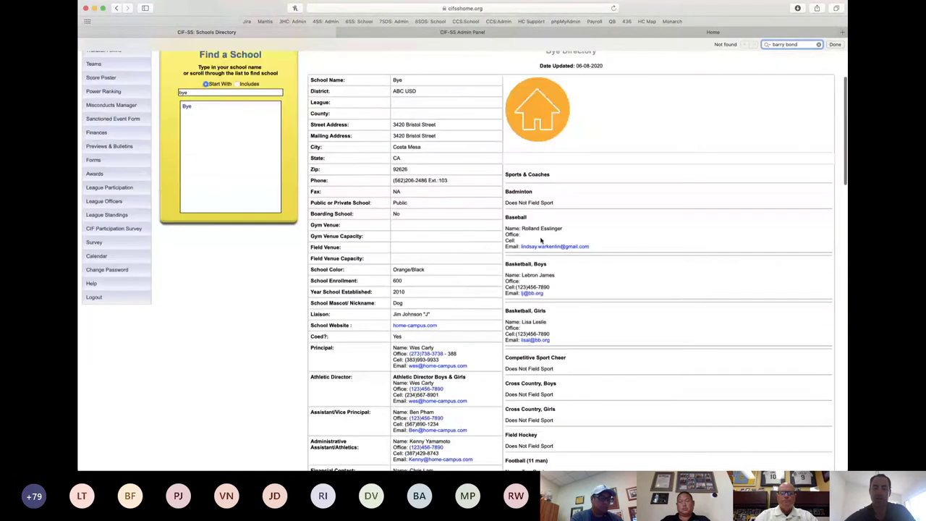
scroll(608, 345, up, 3)
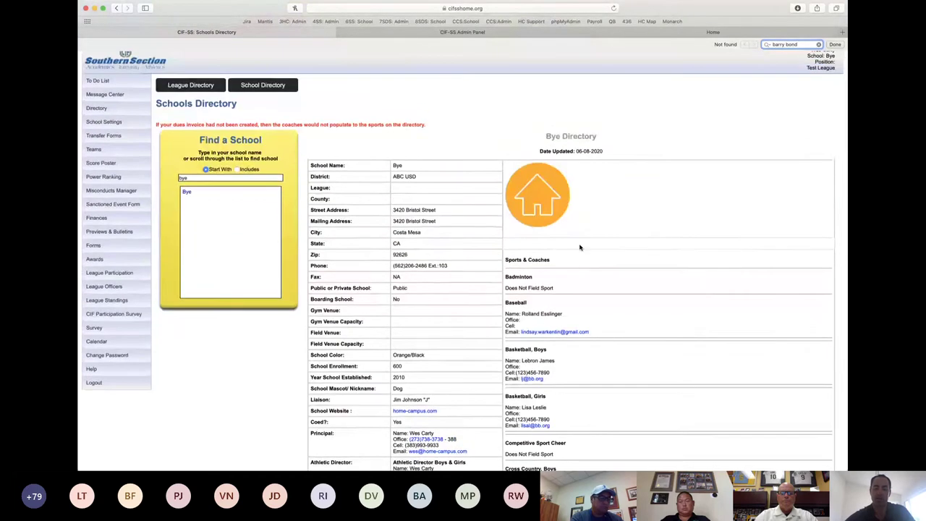
scroll(579, 247, down, 2)
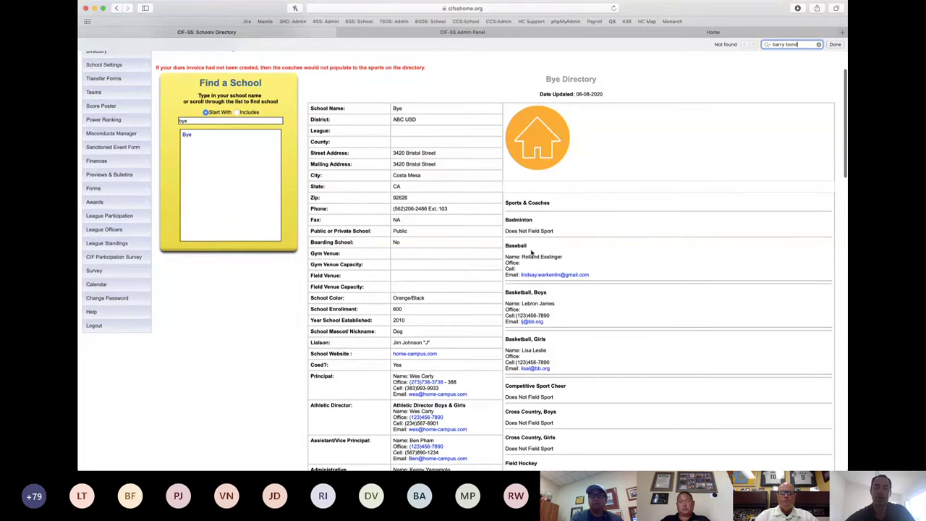
scroll(654, 298, up, 2)
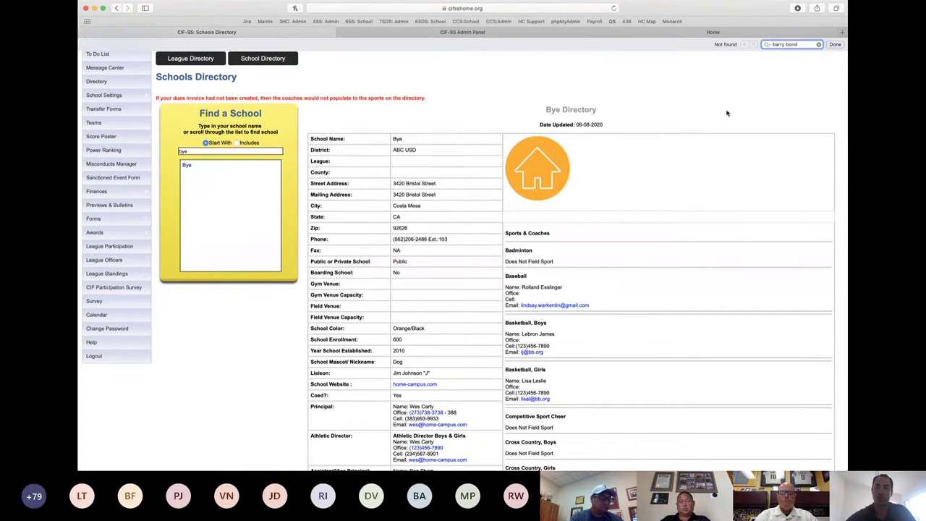
scroll(386, 230, up, 2)
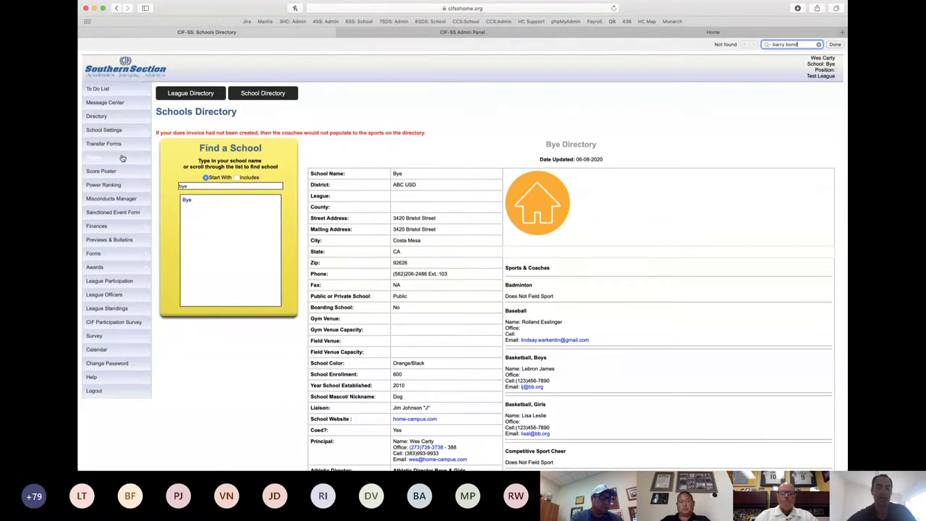
click(114, 158)
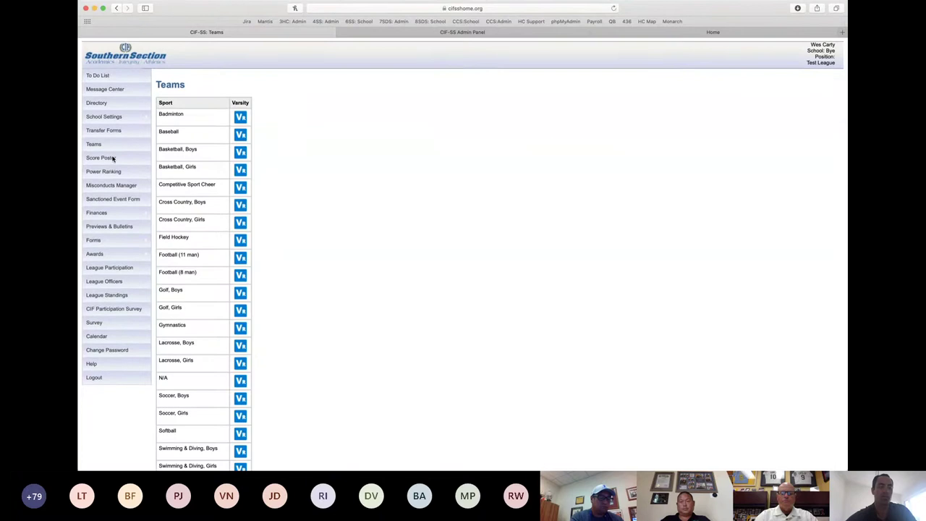
Step: Remove the Varsity Baseball head coach and assign another coach from the school's list
click(244, 133)
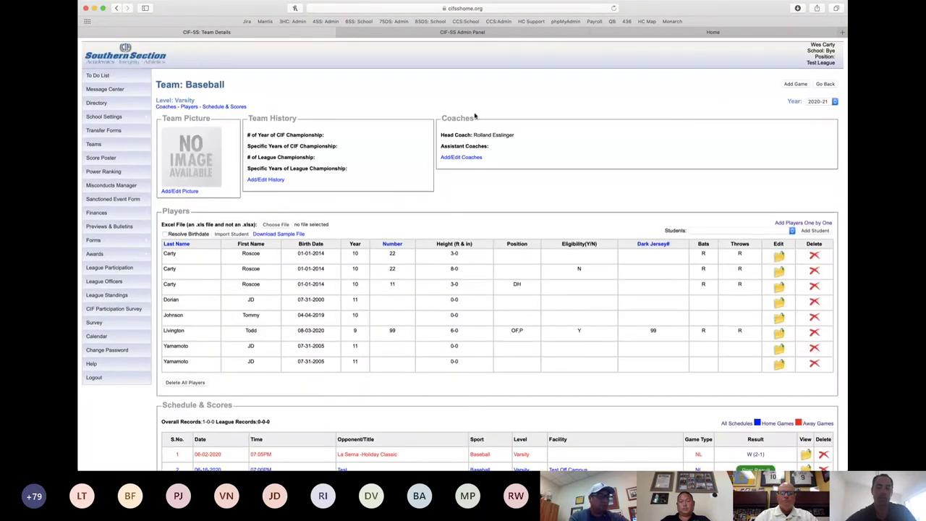
click(474, 160)
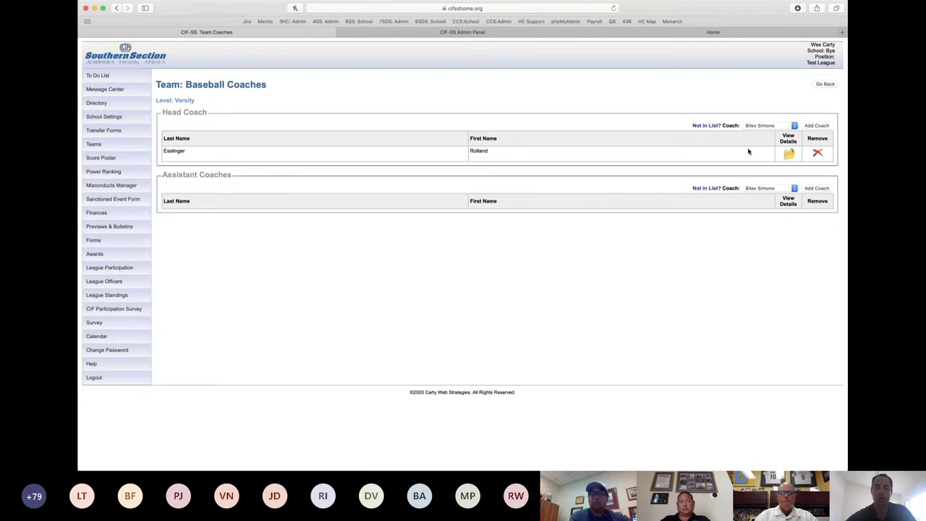
click(818, 153)
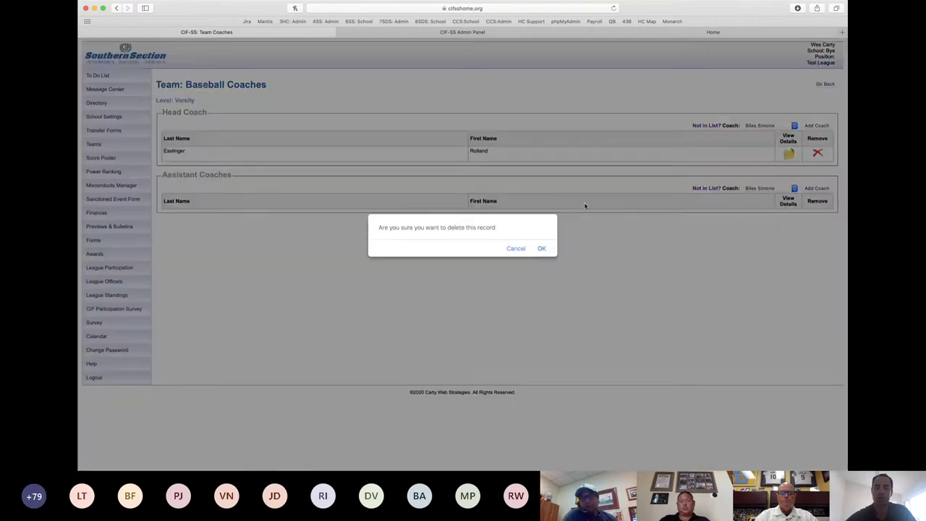
click(541, 248)
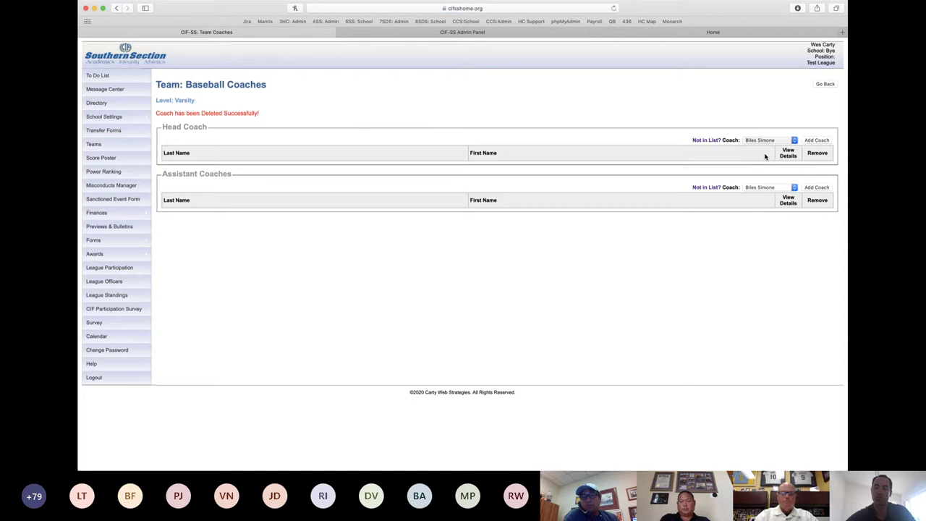
click(818, 140)
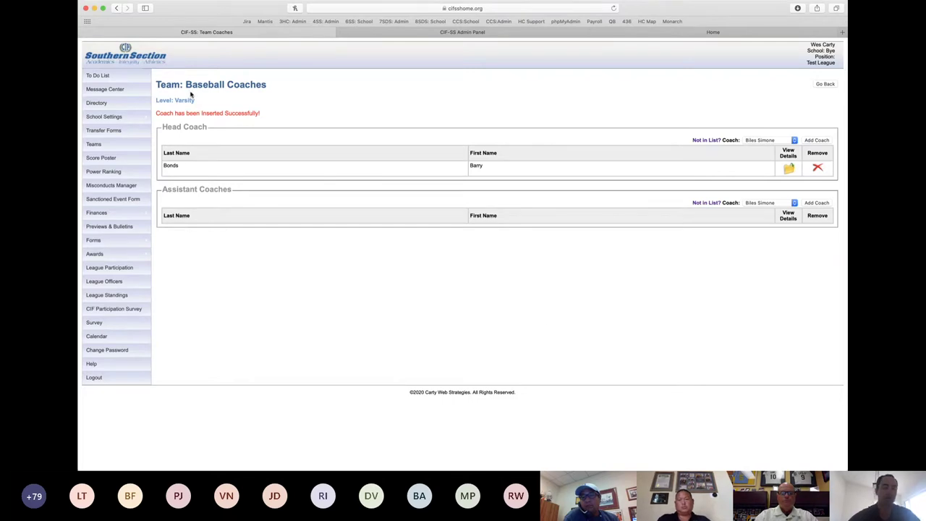
Step: Search 'bye' in the Schools Directory and open the Bye school's details
click(130, 105)
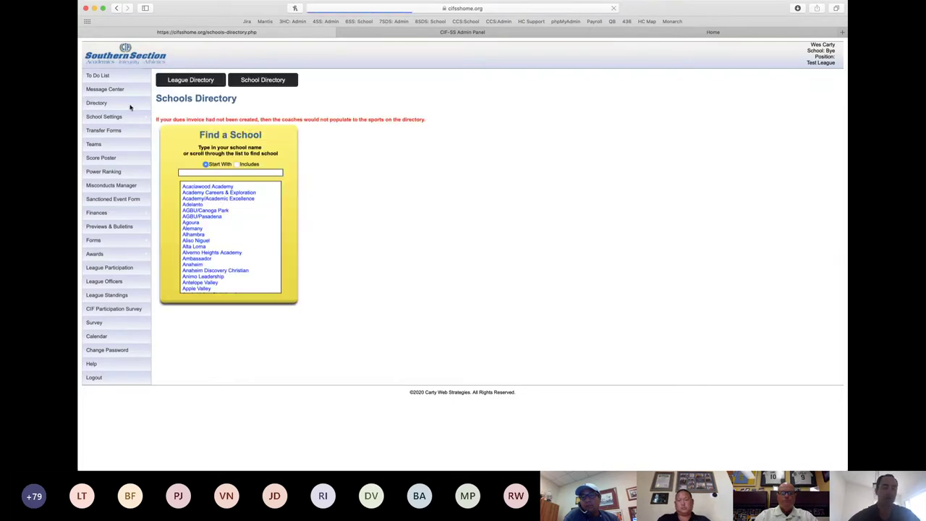
click(279, 171)
text(bye)
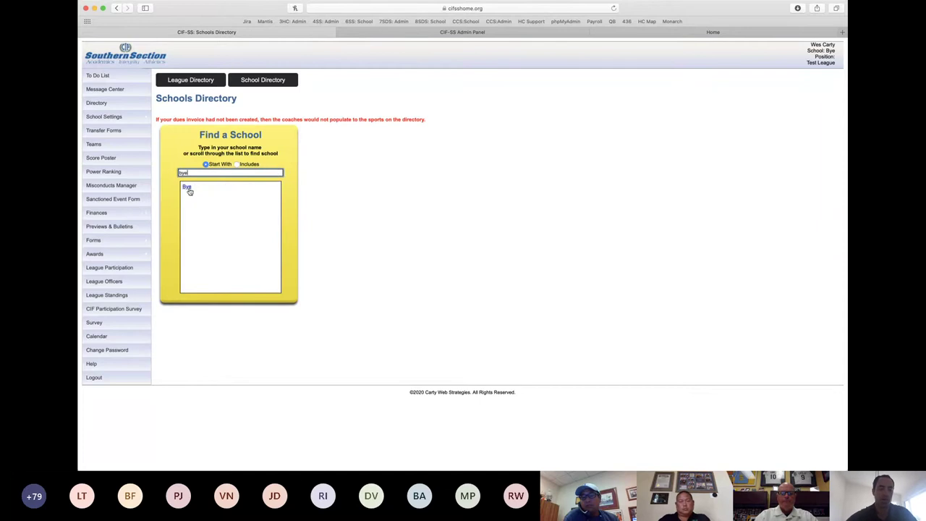
click(187, 187)
scroll(577, 251, down, 2)
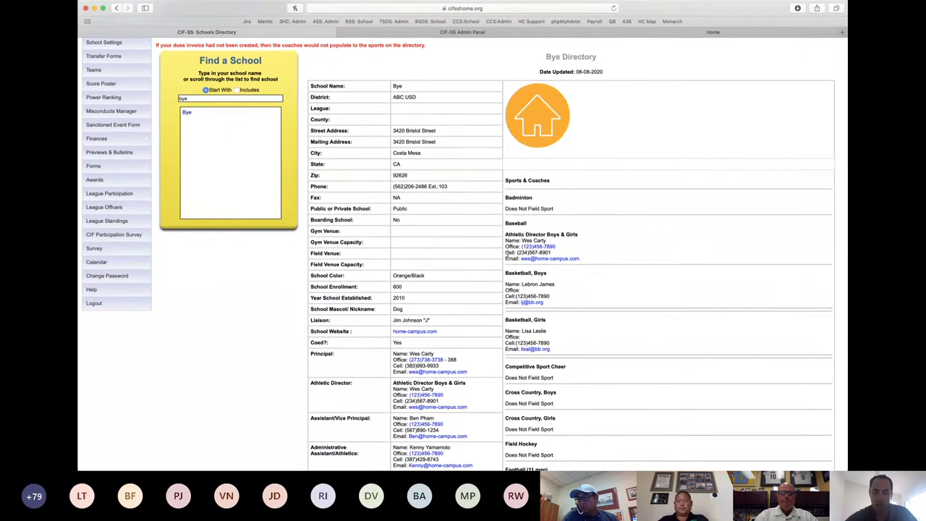
scroll(666, 239, down, 2)
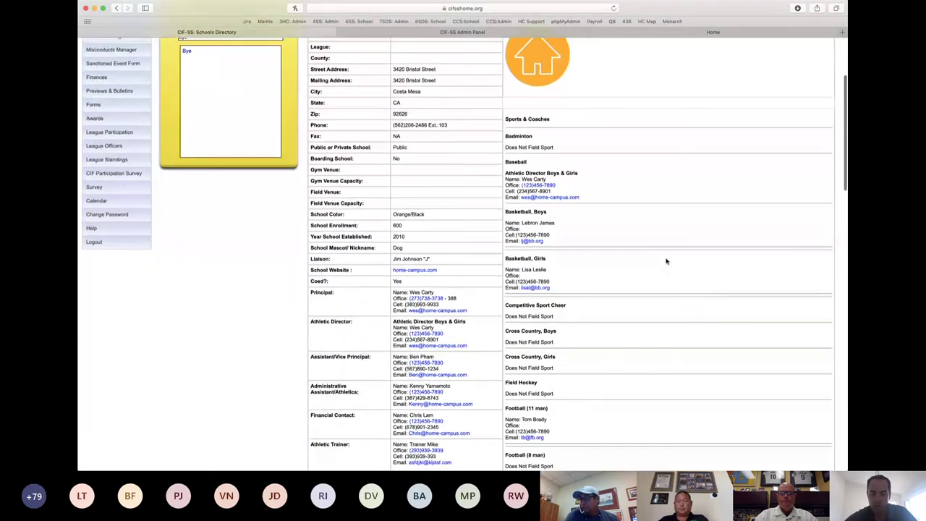
scroll(665, 257, up, 2)
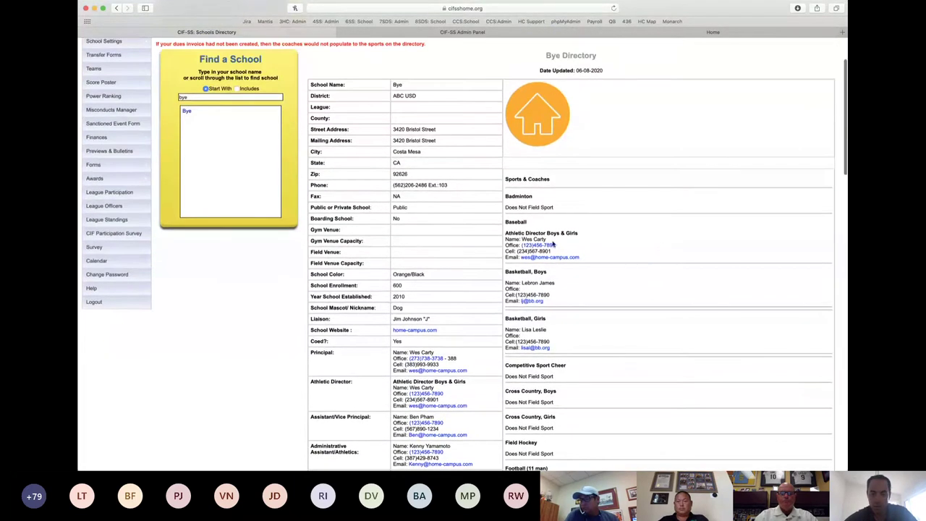
scroll(271, 207, up, 3)
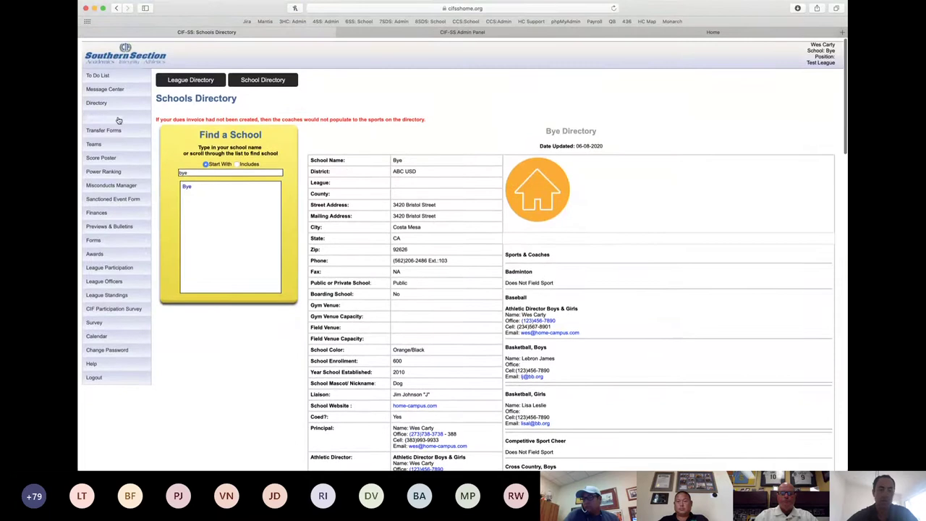
mouse_move(125, 114)
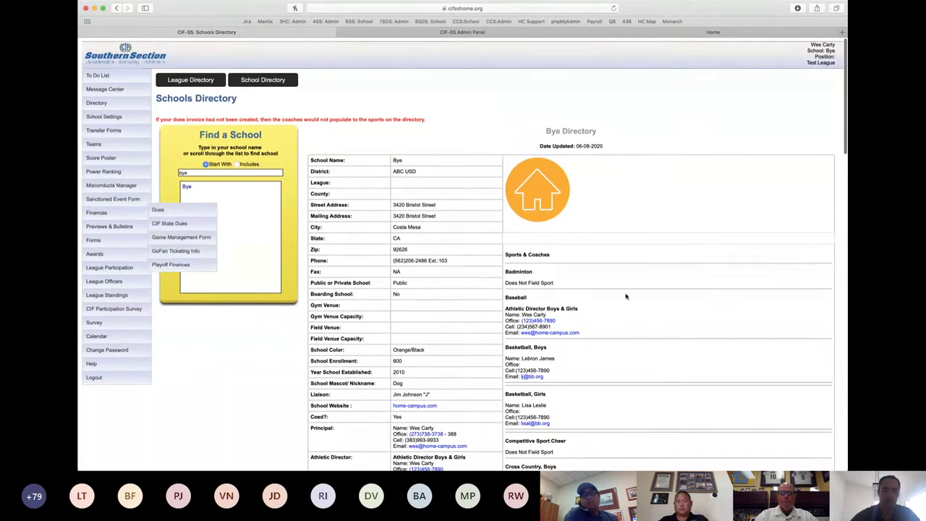
scroll(626, 296, down, 4)
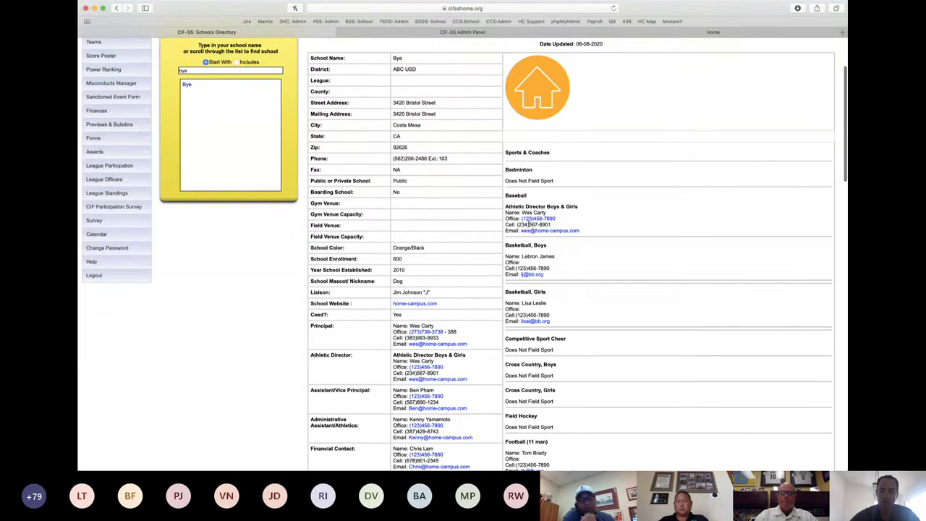
scroll(527, 224, up, 1)
scroll(529, 226, up, 1)
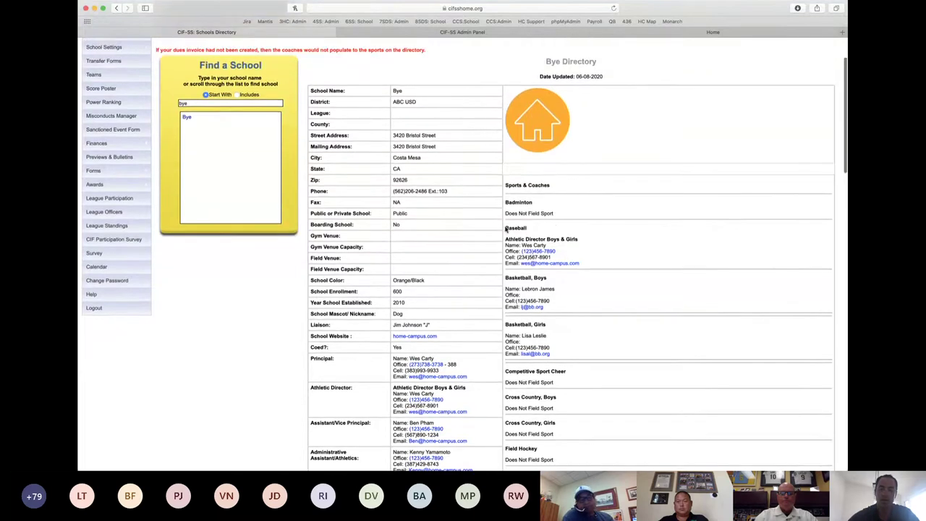
Step: Check the coach listed under Baseball and the Athletic Director's contact details
mouse_move(506, 228)
mouse_down()
mouse_move(601, 262)
mouse_move(512, 239)
mouse_up()
click(602, 261)
click(509, 239)
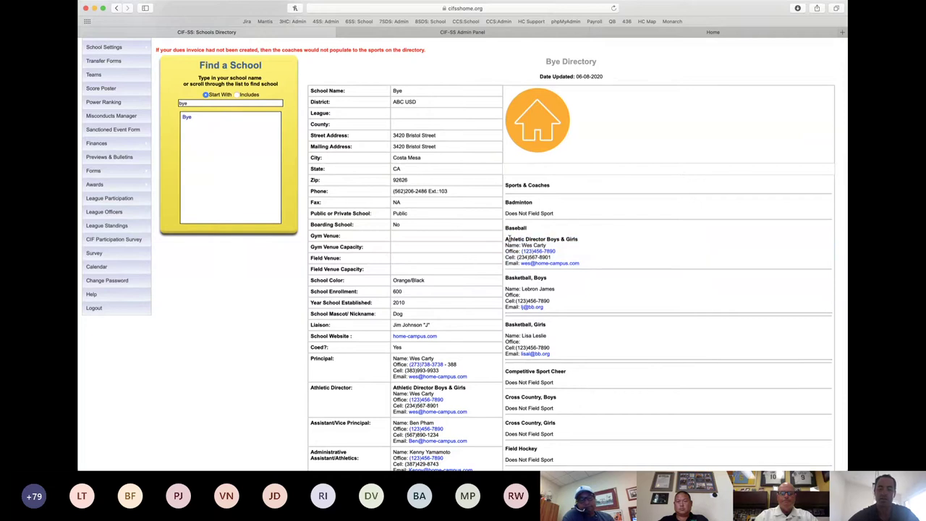
key(shift+End)
click(393, 259)
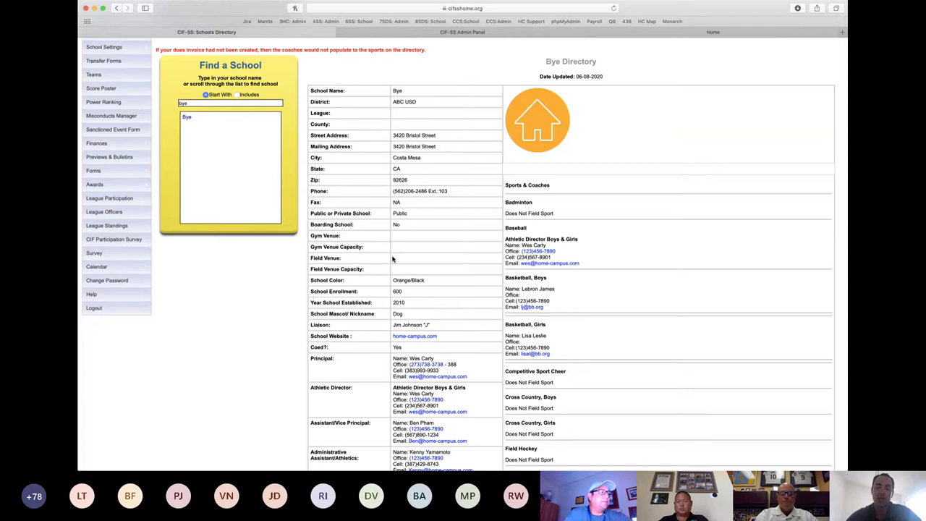
drag(393, 386, 475, 416)
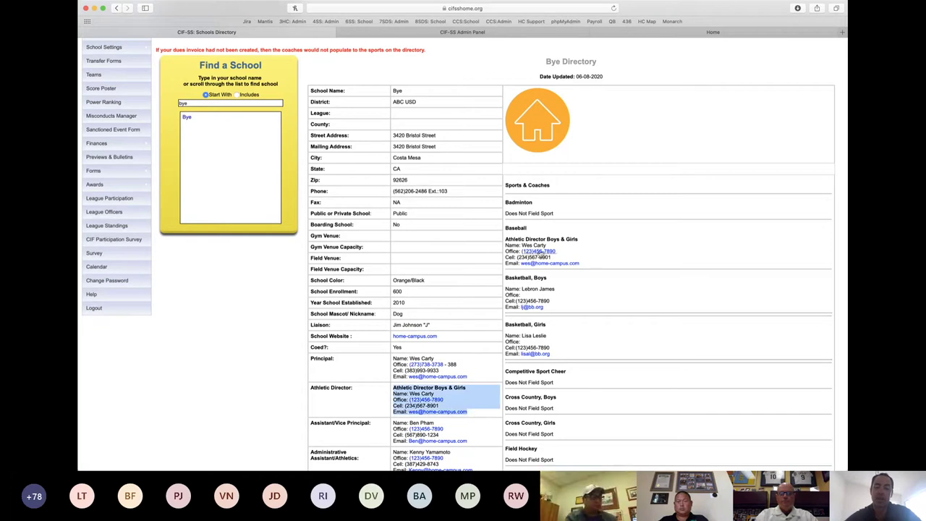
scroll(578, 371, down, 2)
scroll(578, 371, down, 5)
click(578, 371)
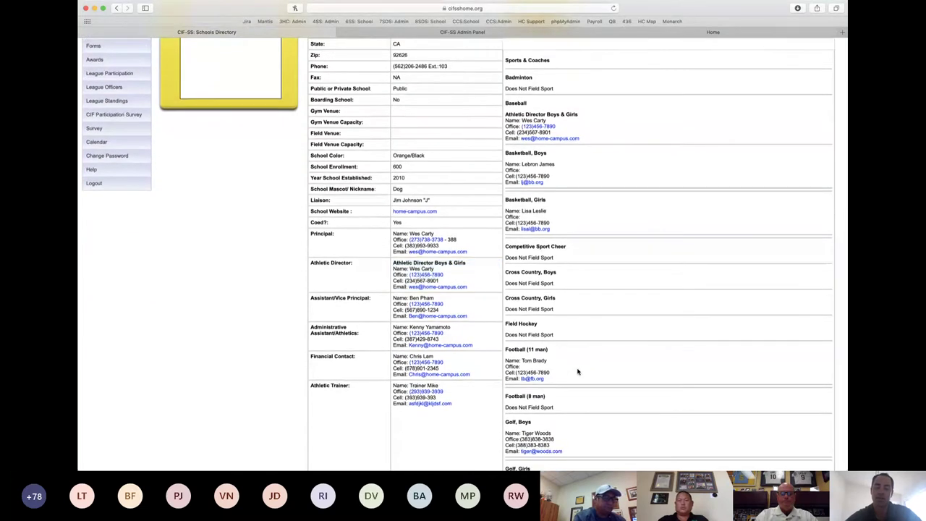
scroll(577, 371, up, 8)
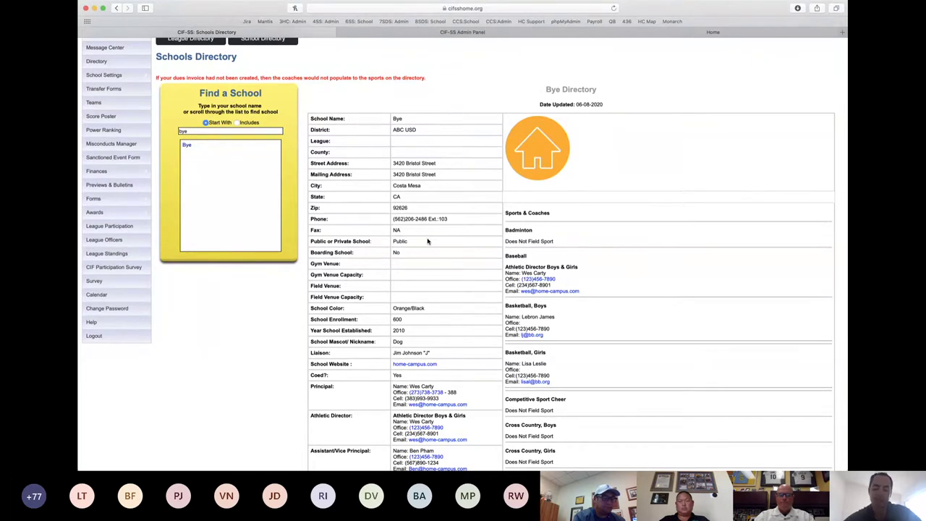
scroll(428, 242, down, 3)
scroll(480, 226, up, 5)
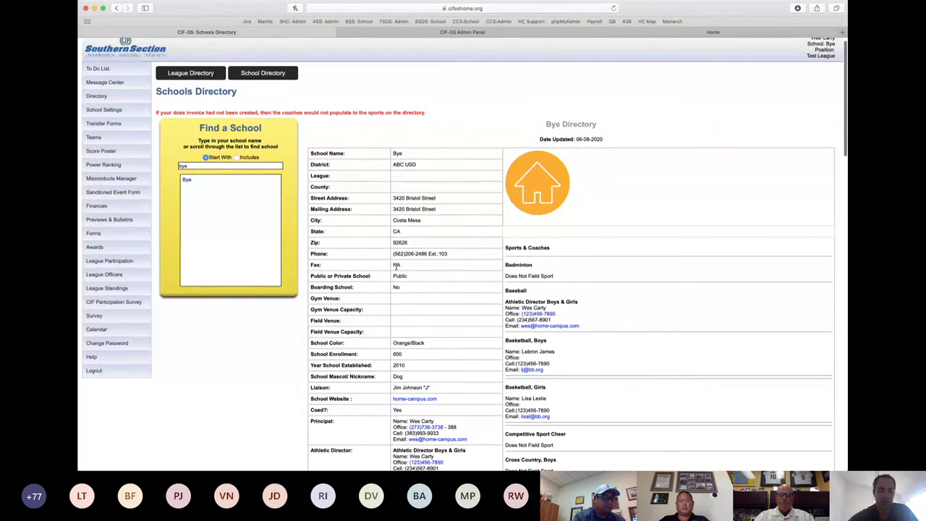
mouse_move(145, 116)
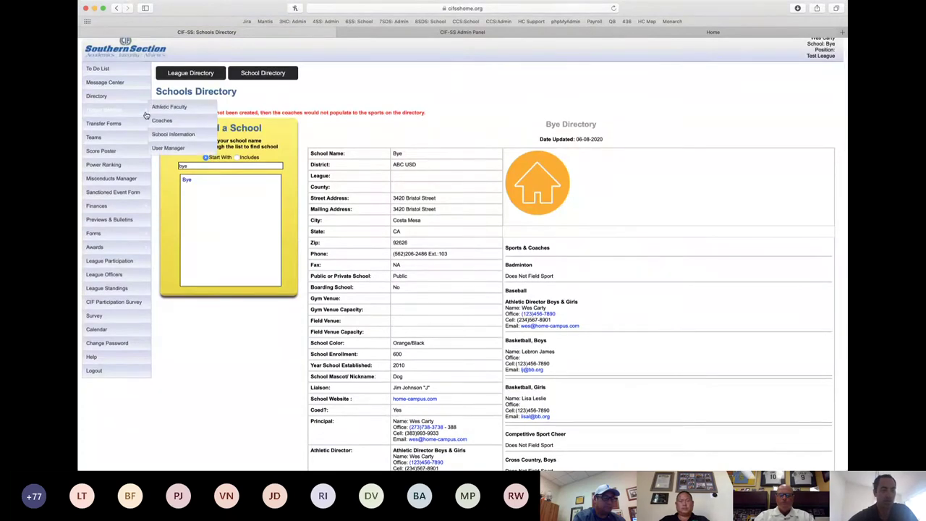
Step: Glance at the school's Dues page, then go back and open the Teams list
mouse_move(111, 209)
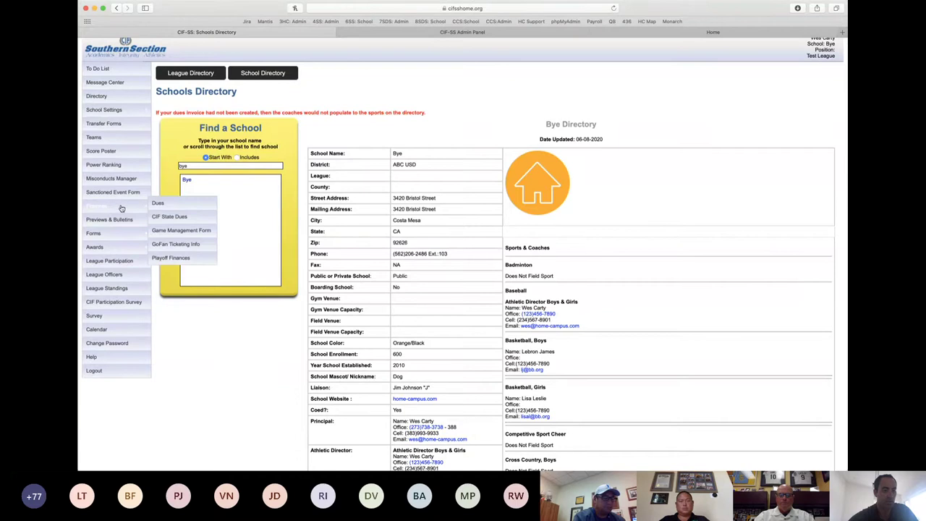
click(185, 204)
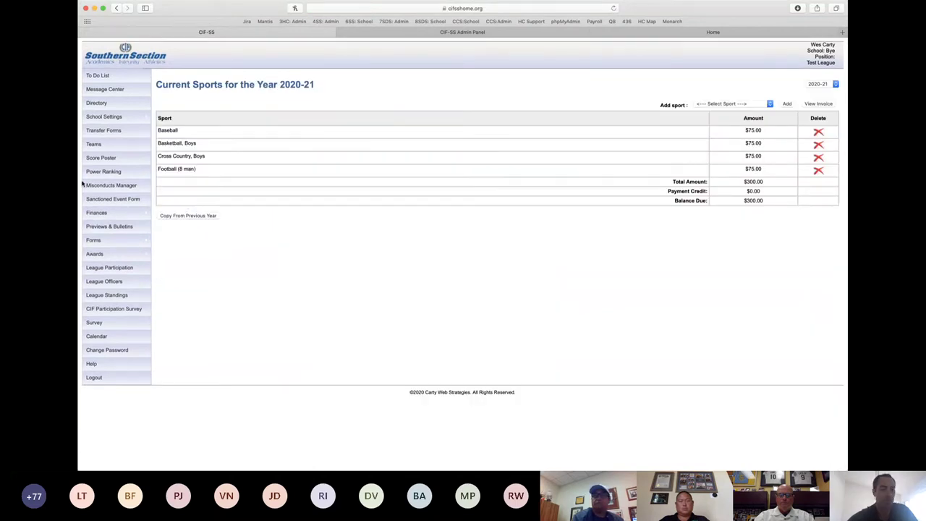
click(116, 8)
click(100, 144)
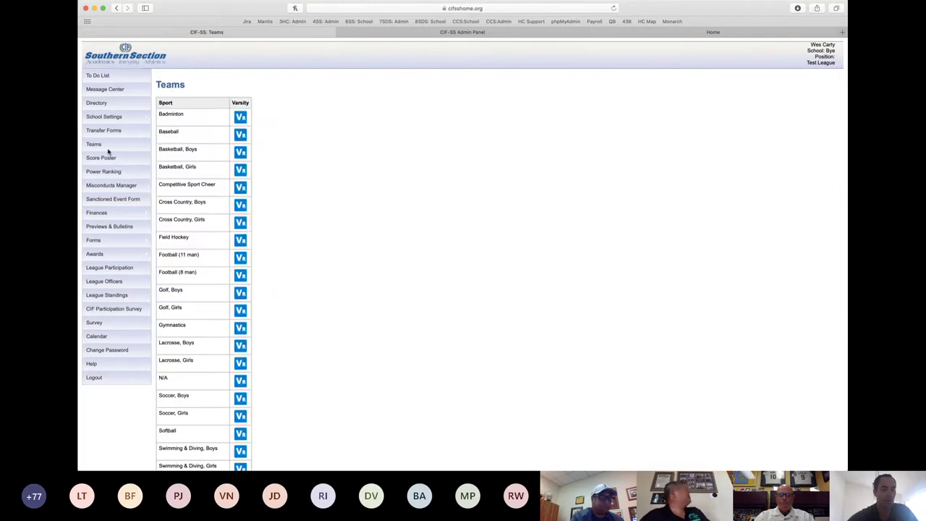
Step: Add a head coach to Varsity Baseball and return to the Teams list
click(240, 135)
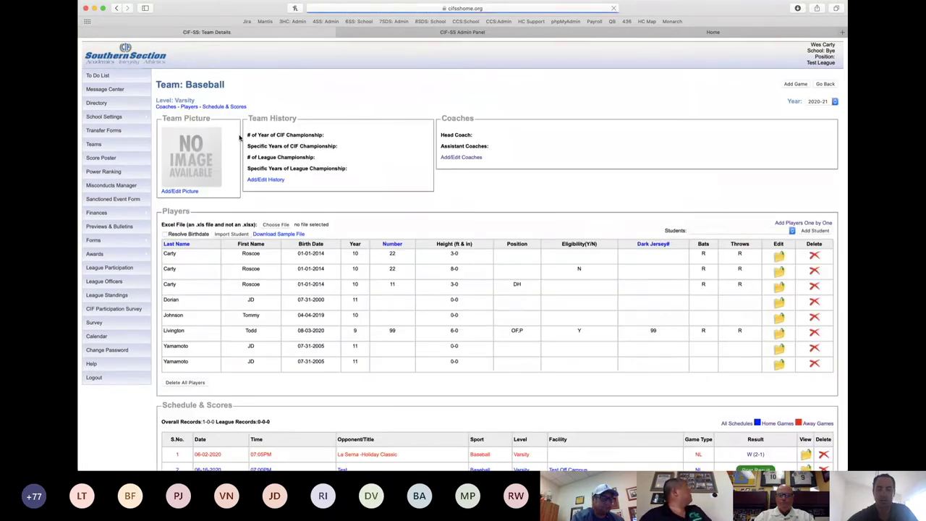
click(468, 158)
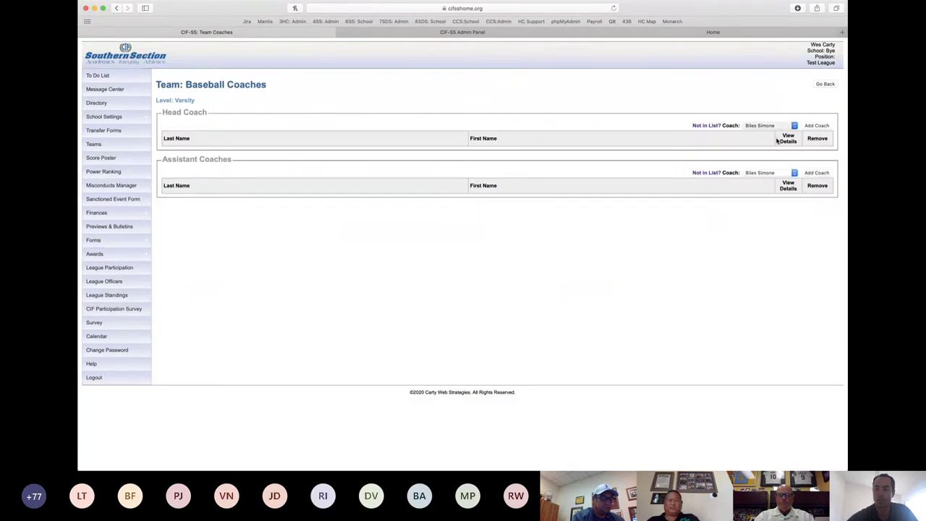
click(817, 126)
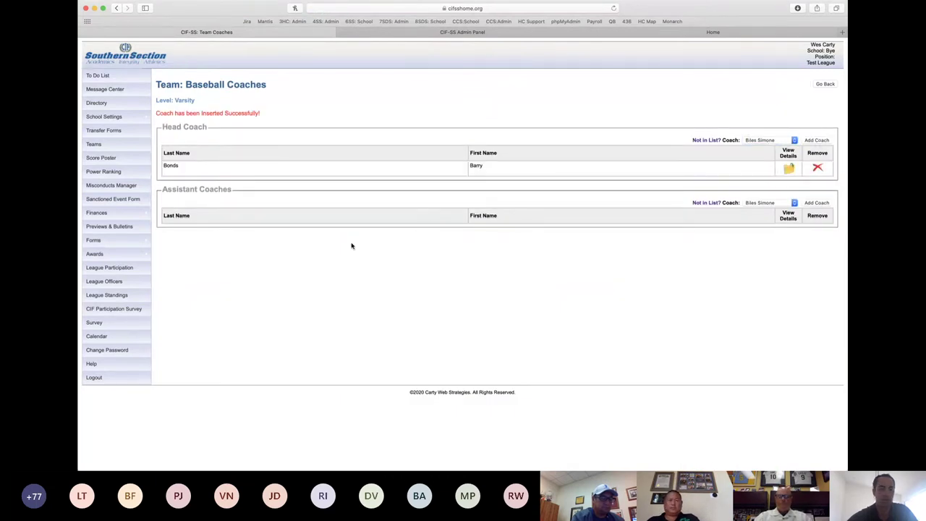
click(124, 142)
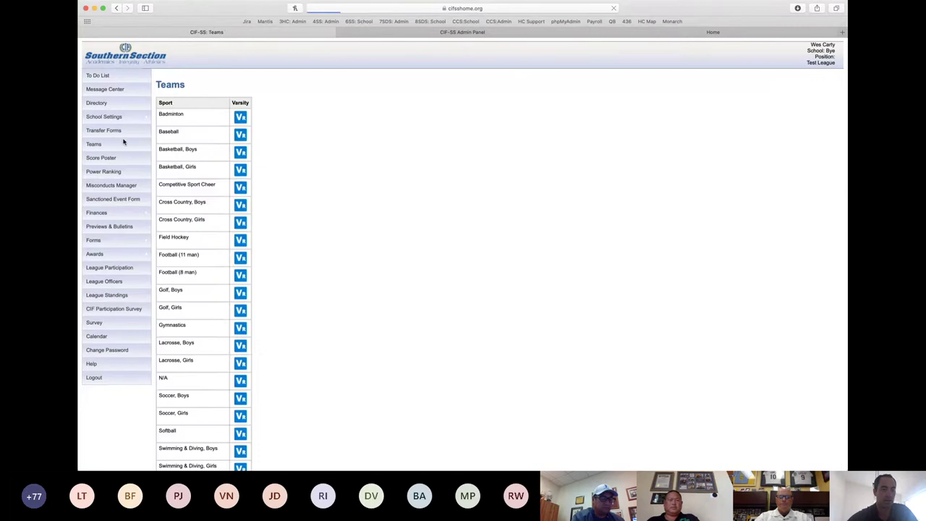
Step: Find Bye in the Schools Directory and check the Baseball coach's contact details
click(121, 105)
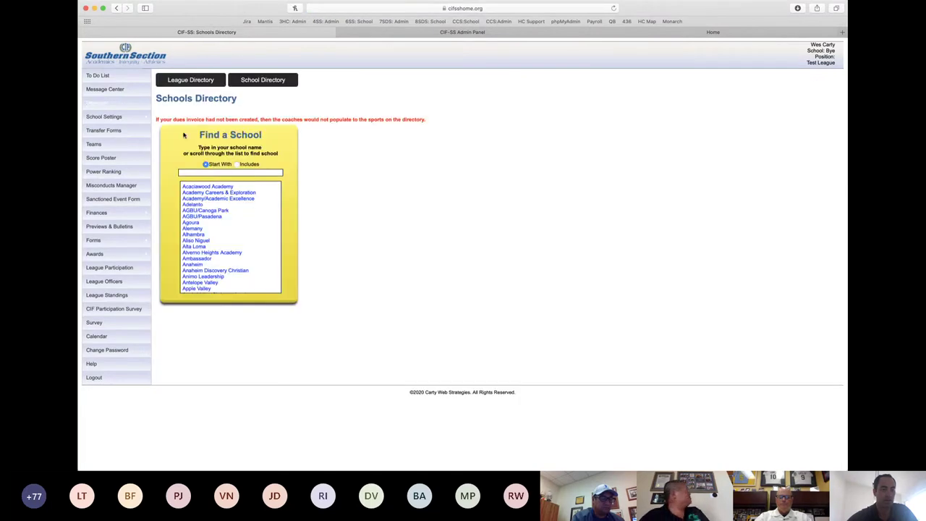
click(249, 175)
text(bye)
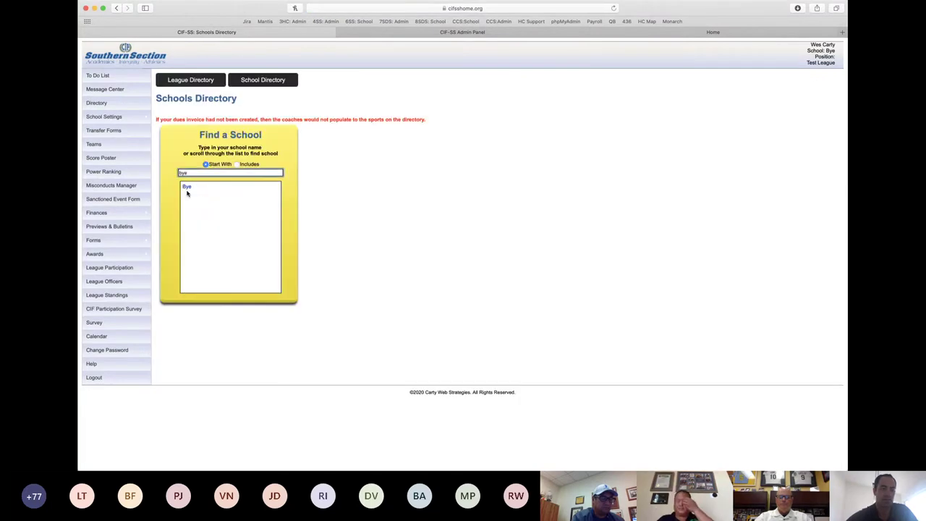
click(187, 188)
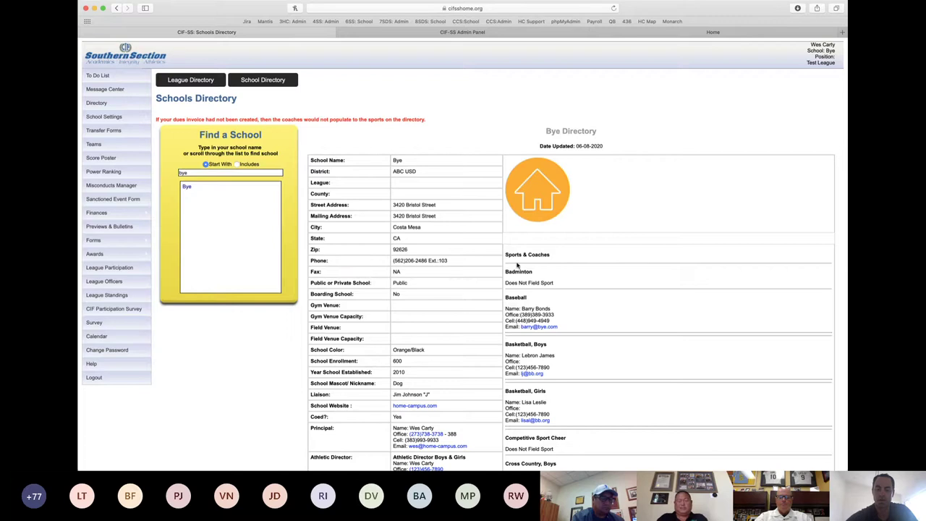
scroll(518, 267, down, 2)
drag(581, 281, 506, 254)
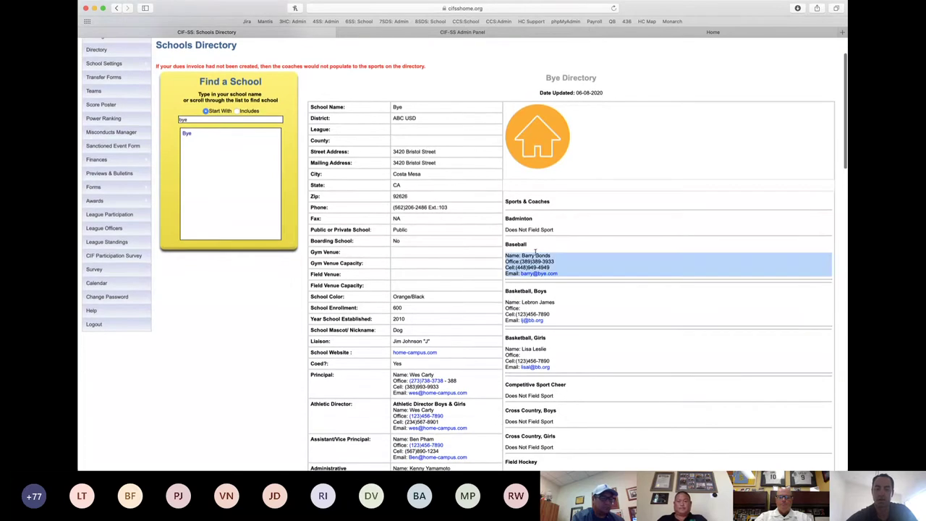
click(610, 259)
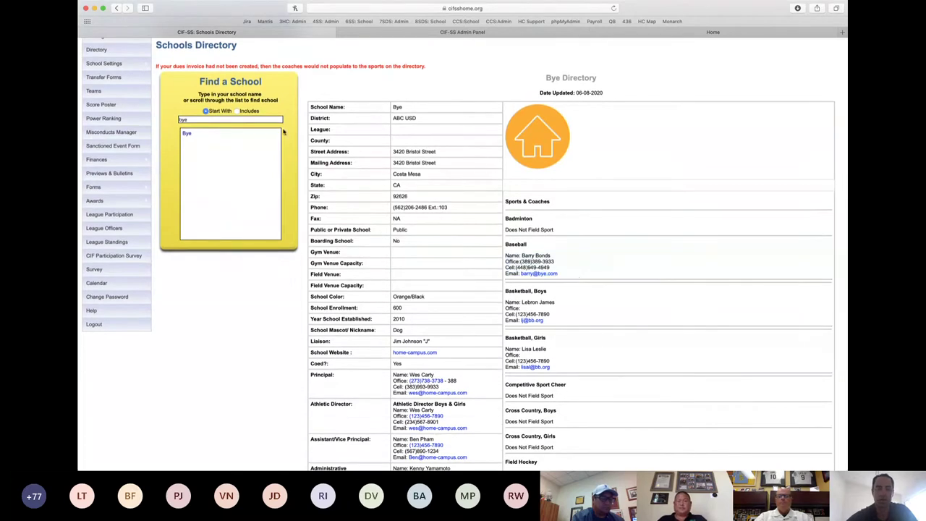
Step: Scroll through the rest of the Bye directory entry and back to the top
scroll(507, 312, down, 6)
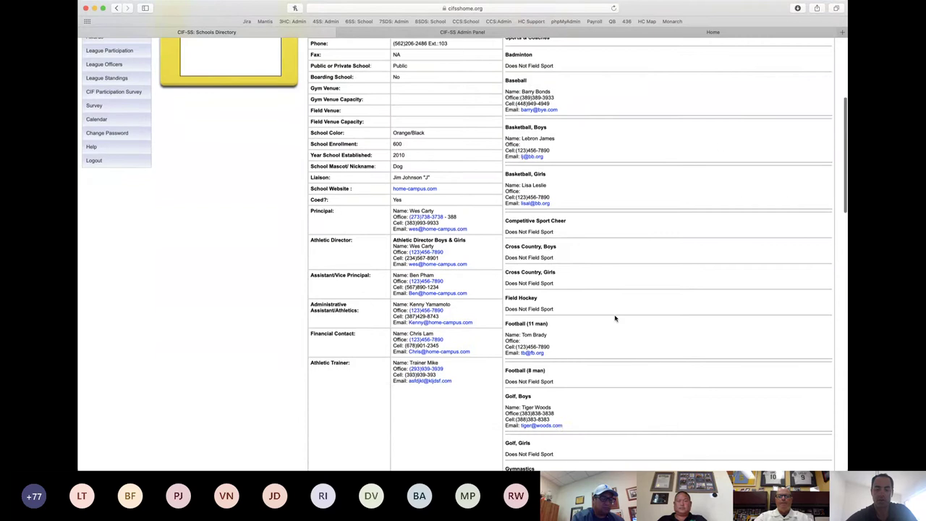
scroll(582, 279, up, 7)
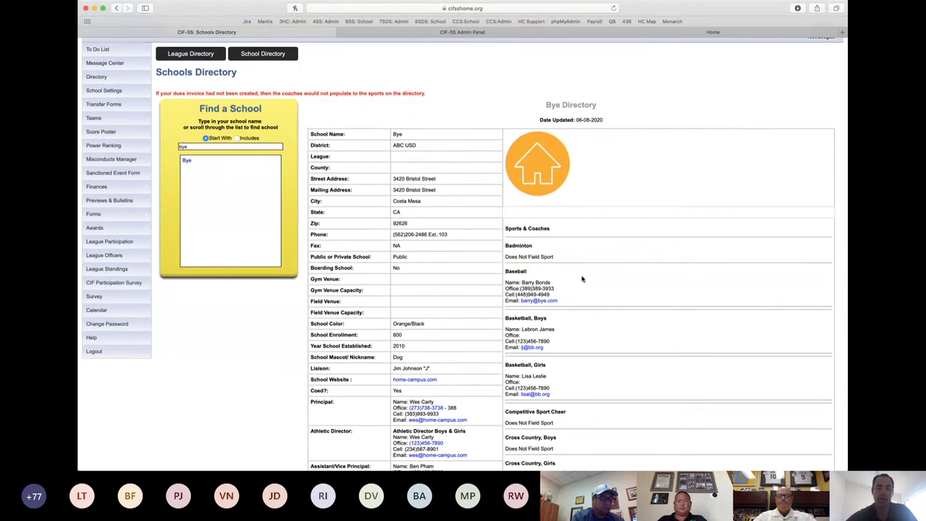
scroll(479, 219, up, 2)
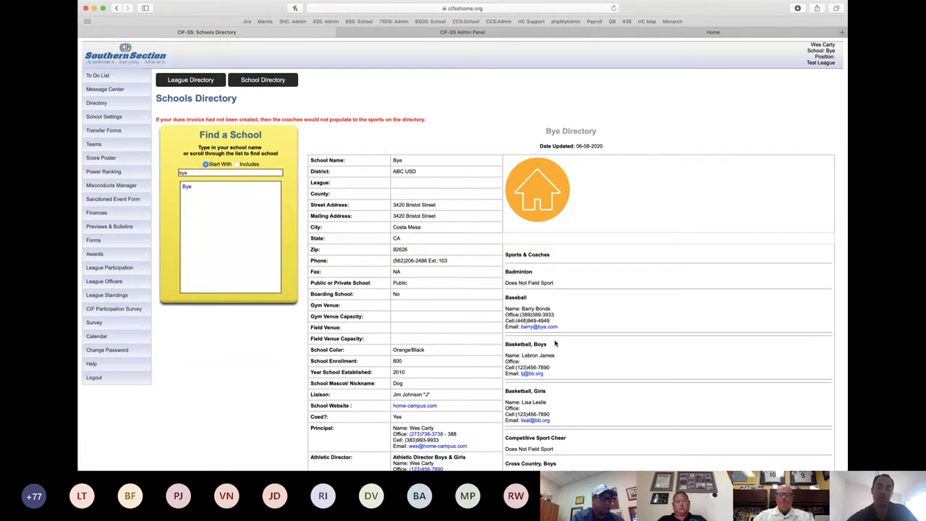
scroll(403, 394, down, 2)
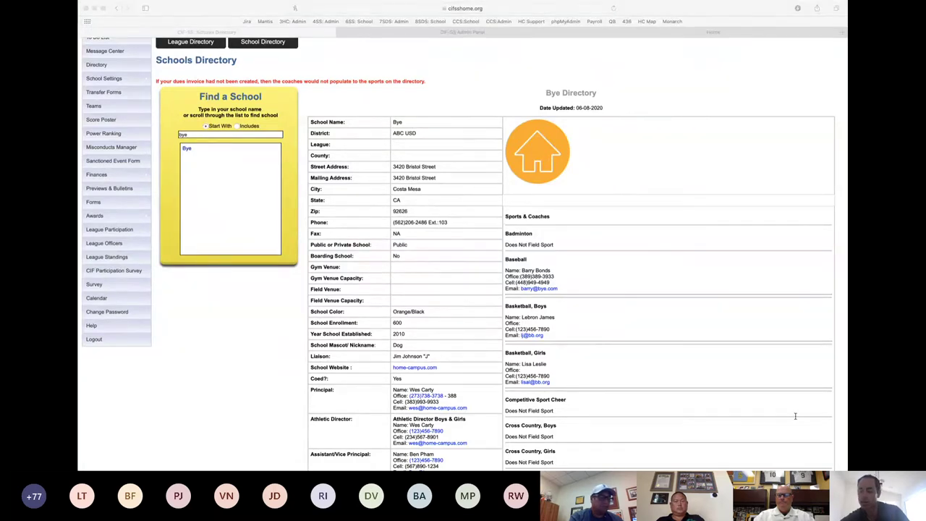
click(772, 416)
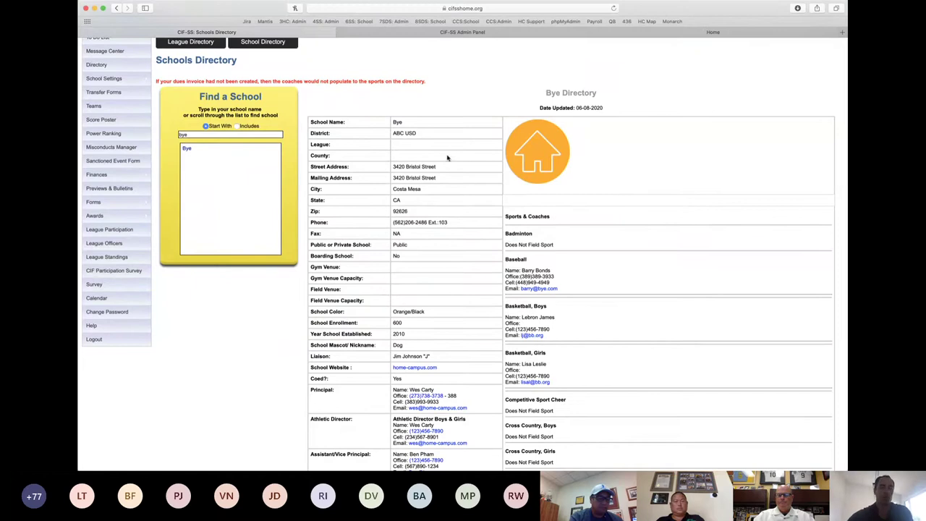
scroll(463, 163, up, 2)
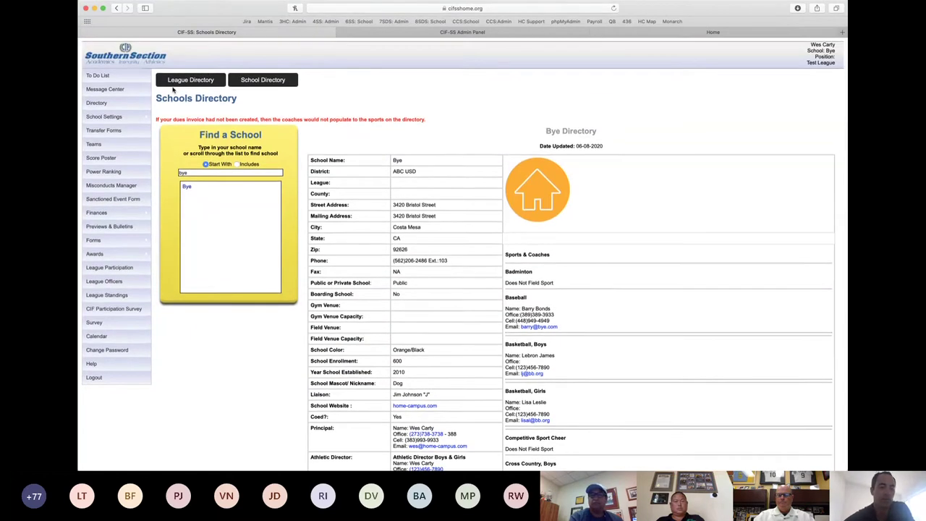
Step: Open User Manager under School Settings and point out the test user's type, name and username
mouse_move(118, 118)
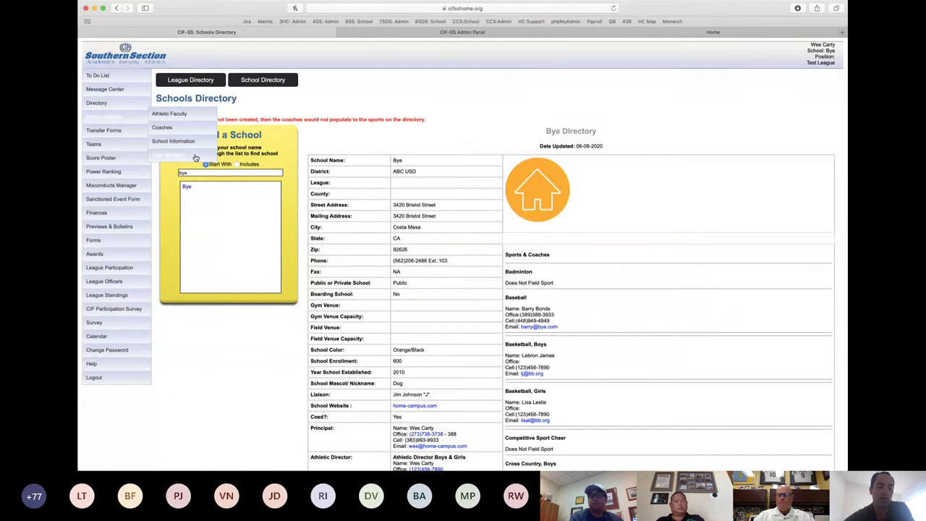
click(194, 157)
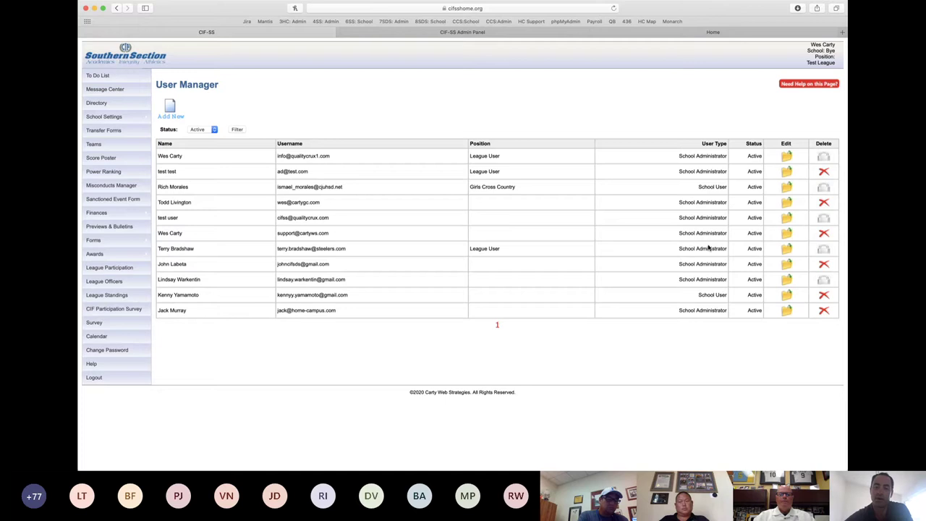
double_click(712, 217)
click(712, 217)
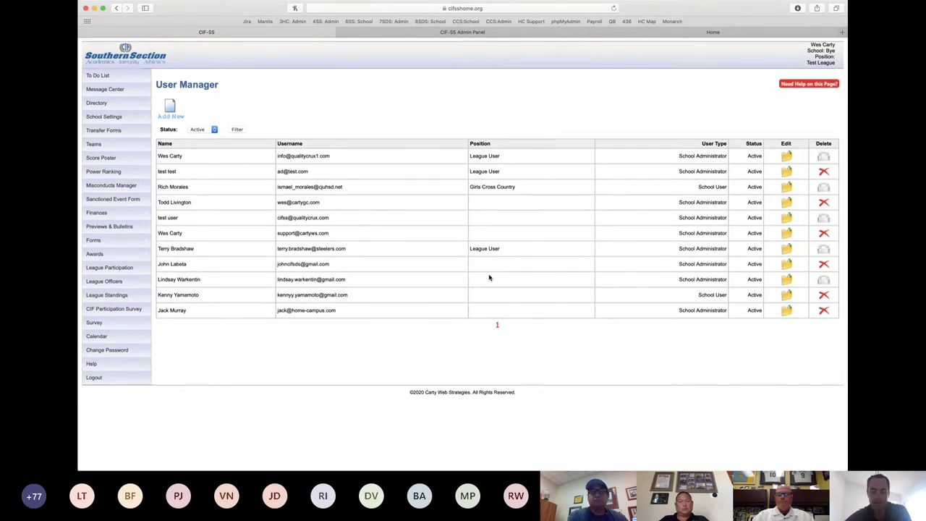
drag(160, 217, 369, 218)
click(369, 217)
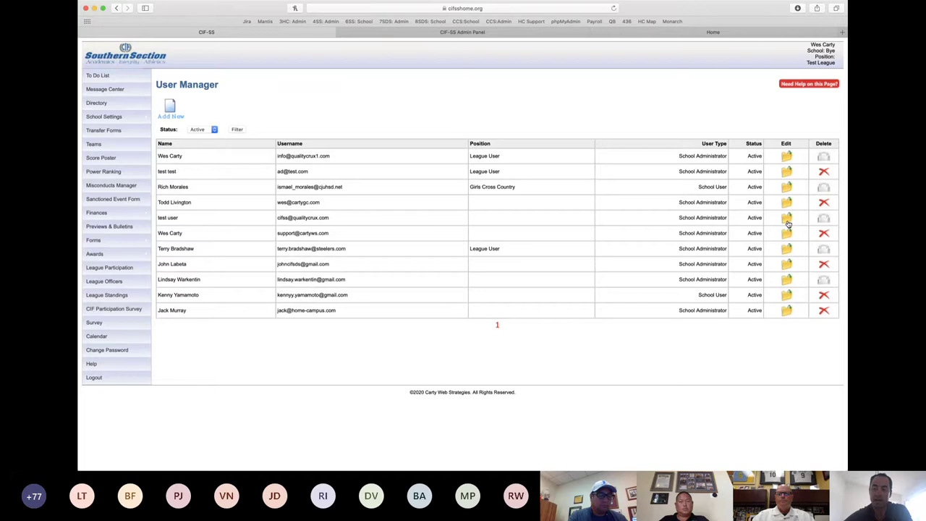
Step: Change the test user's status to Block
click(787, 221)
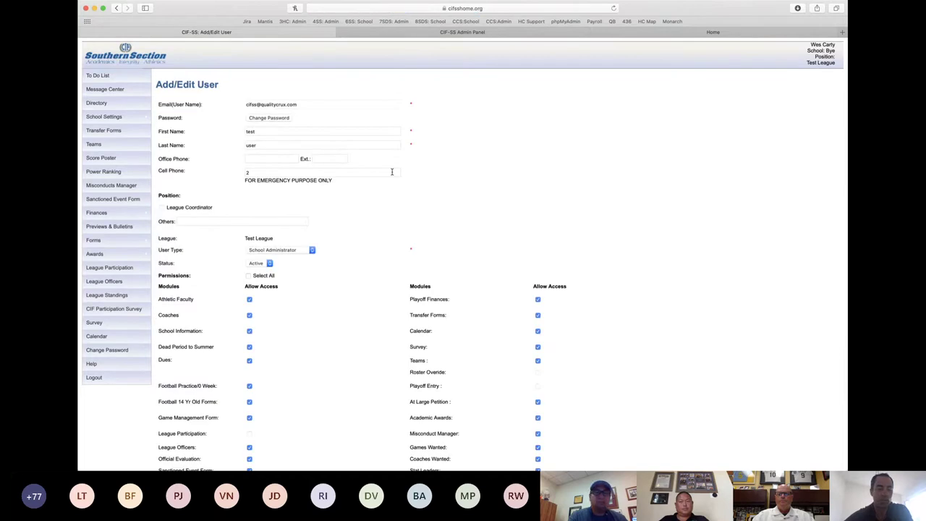
scroll(391, 172, down, 3)
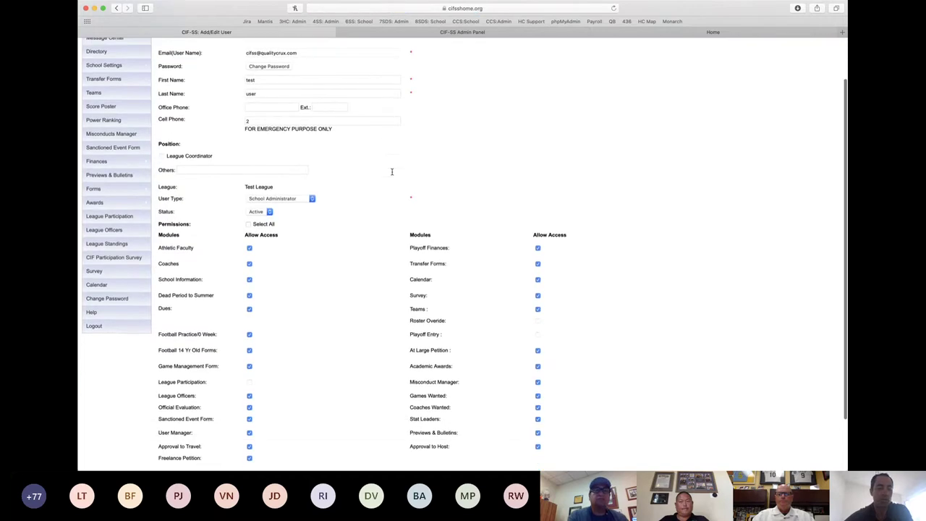
click(265, 213)
click(265, 222)
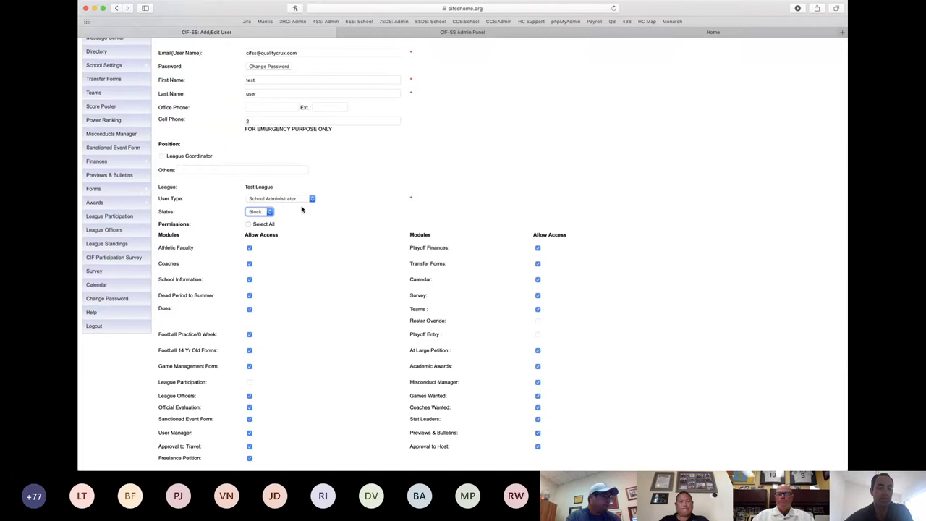
click(383, 193)
Step: Remove the test user's access to every module, accept the terms of use, and save
scroll(382, 192, down, 3)
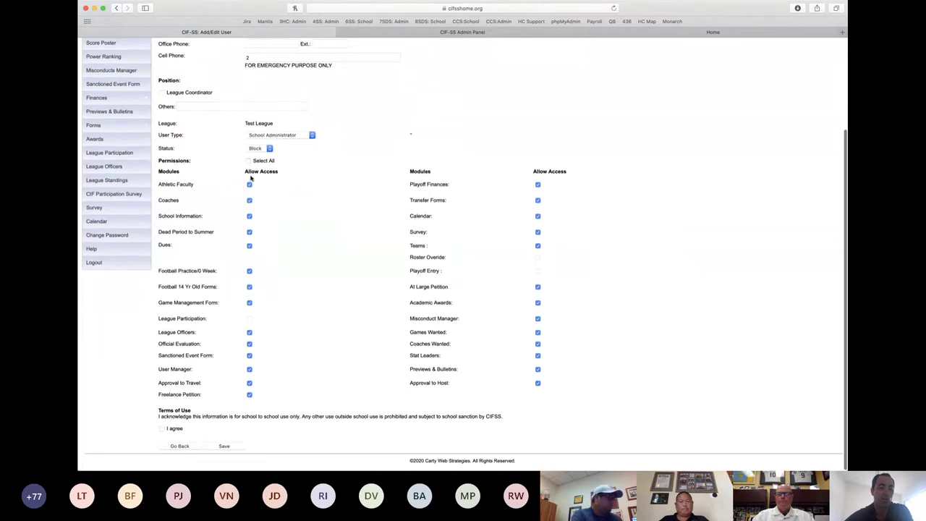
click(249, 160)
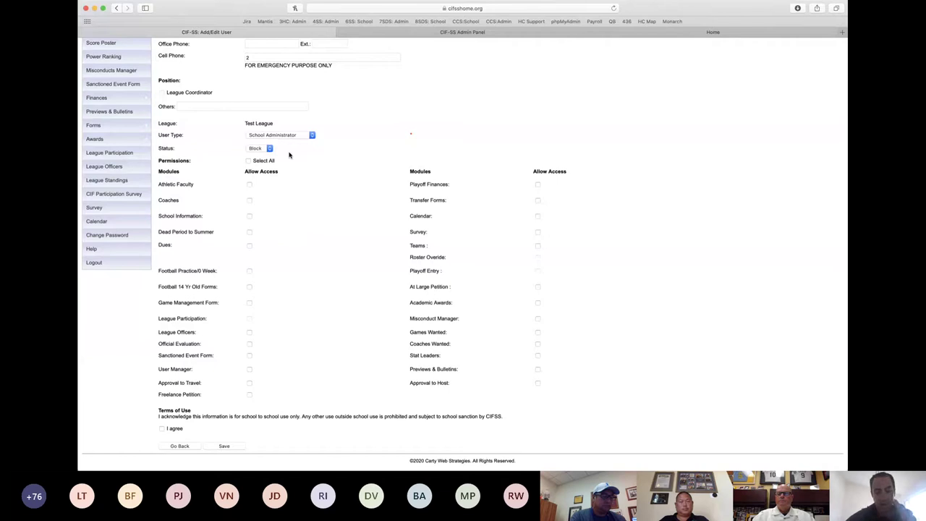
scroll(289, 155, down, 1)
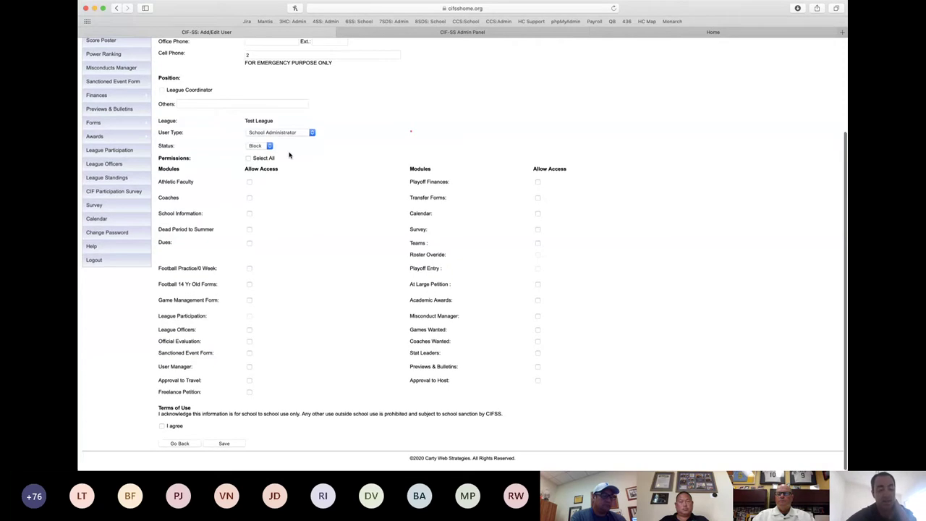
click(161, 425)
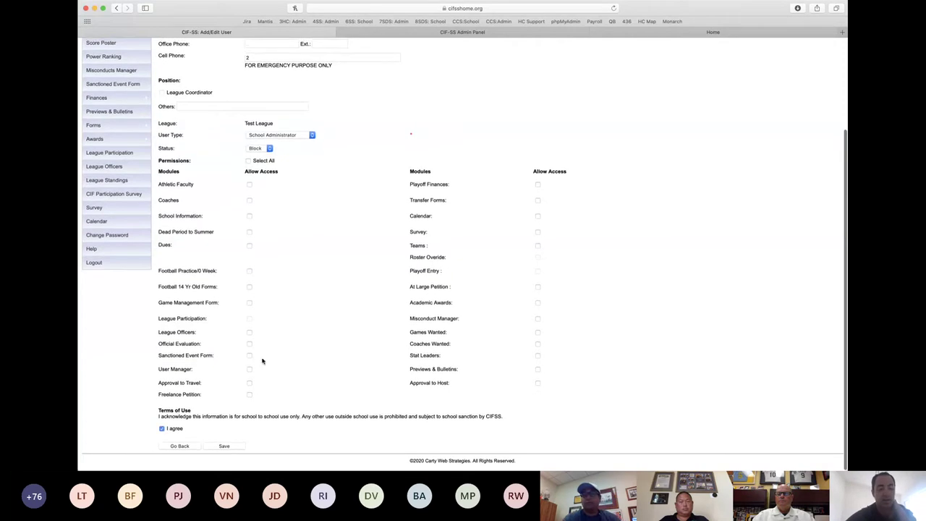
click(230, 446)
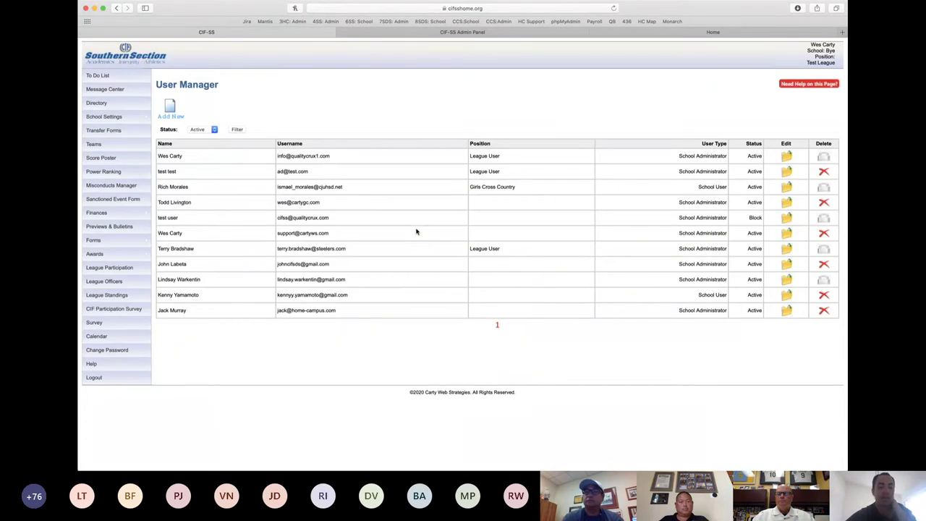
Step: Filter the user list by Block status and highlight the blocked test user
click(210, 130)
click(234, 131)
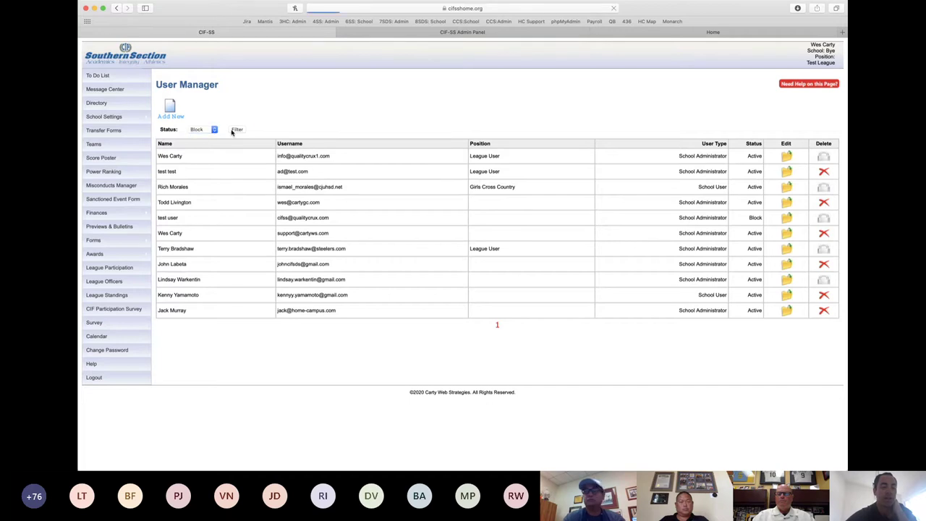
click(234, 130)
drag(159, 157, 351, 164)
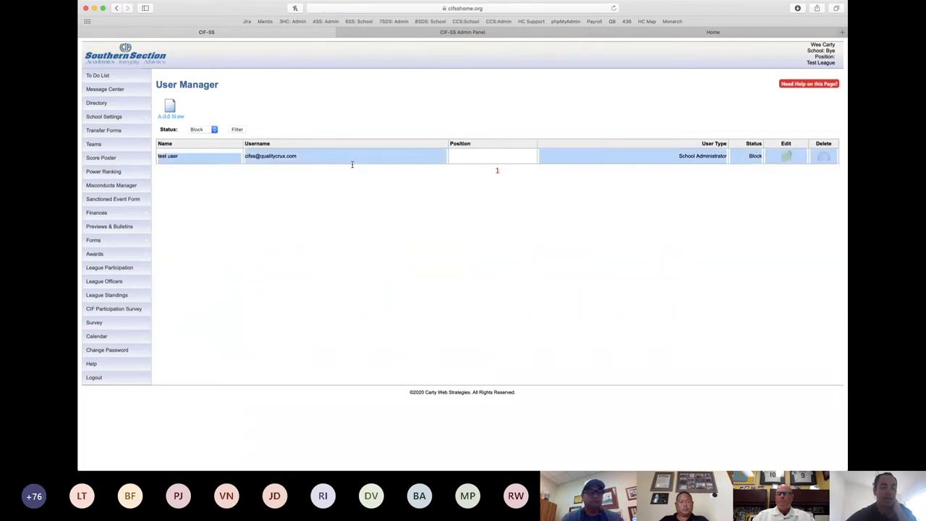
click(352, 165)
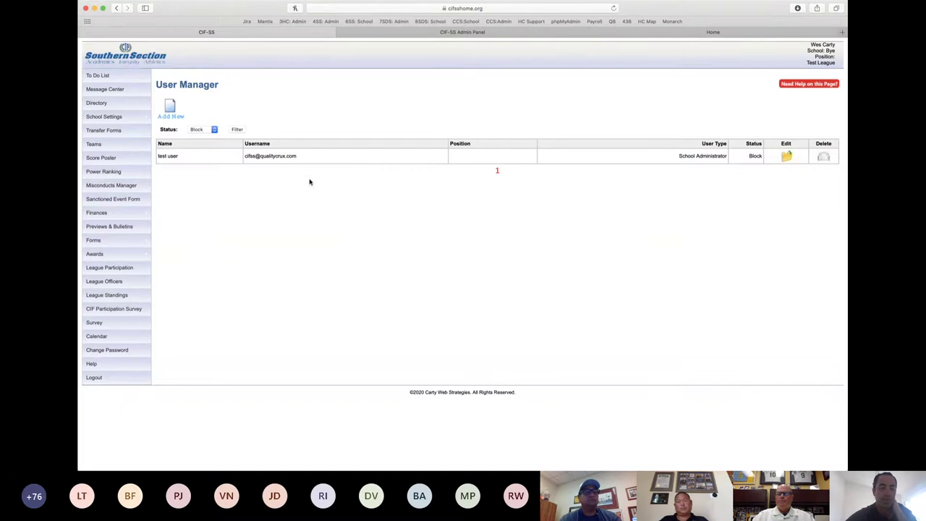
Step: Filter the list back to Active users and start adding a new user
click(214, 129)
click(249, 120)
click(238, 129)
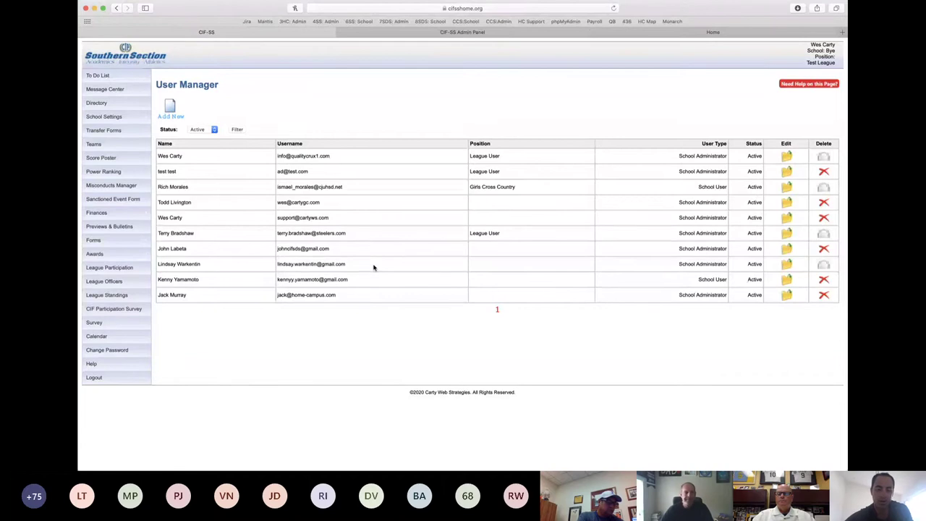
click(174, 116)
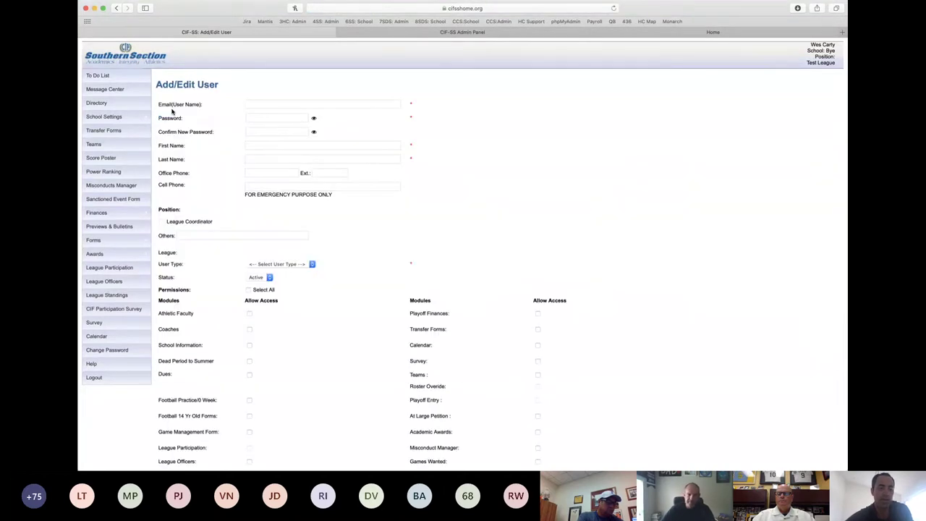
Step: Enter the new user's e-mail address
click(303, 104)
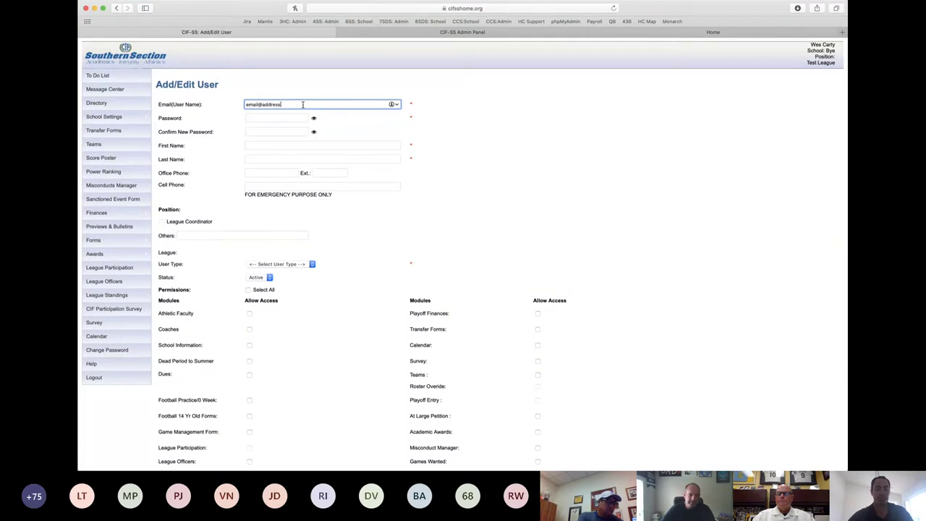
text(.com)
key(Tab)
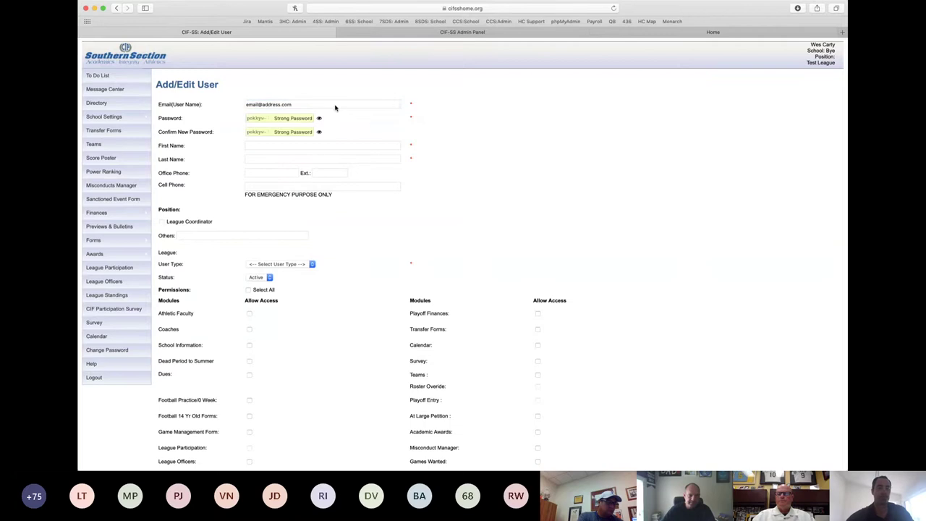
Step: Enter the account password and paste the same value into Confirm New Password
click(275, 120)
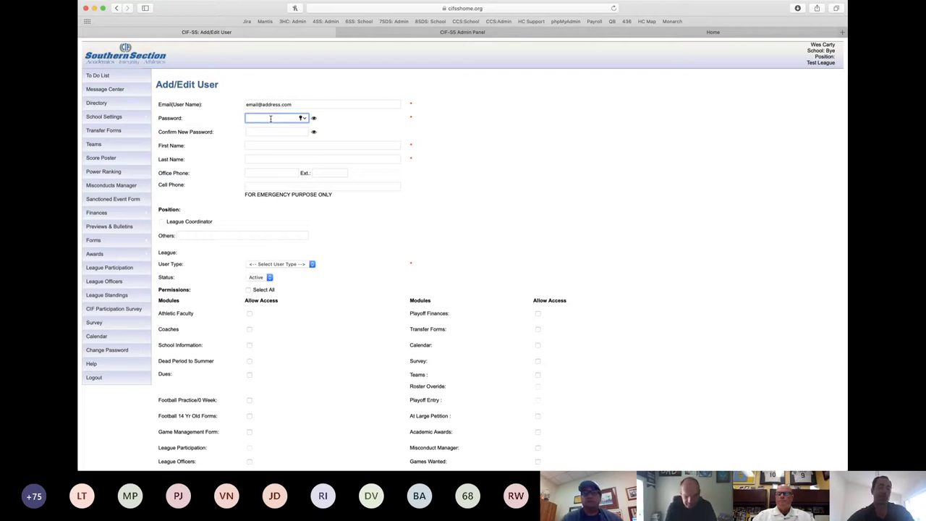
click(119, 358)
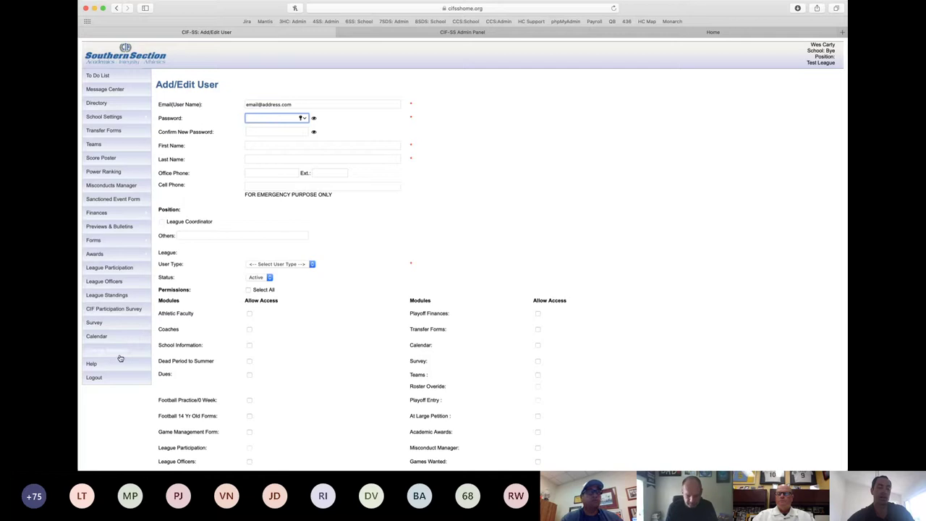
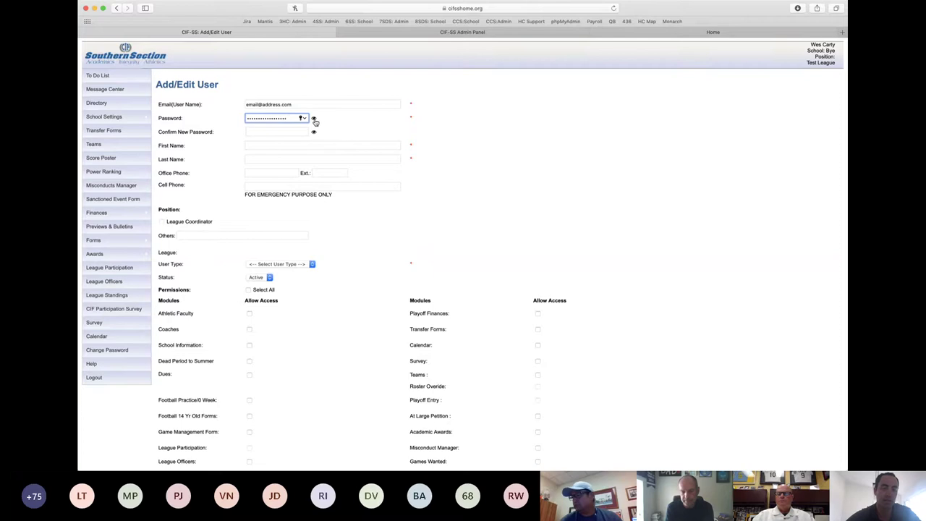
click(315, 121)
drag(308, 119, 190, 110)
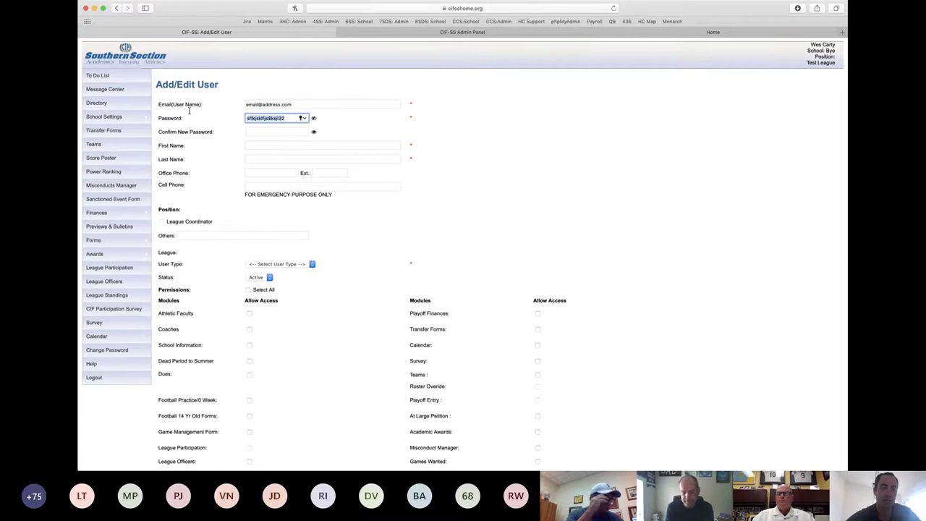
click(314, 118)
click(290, 132)
key(ctrl+v)
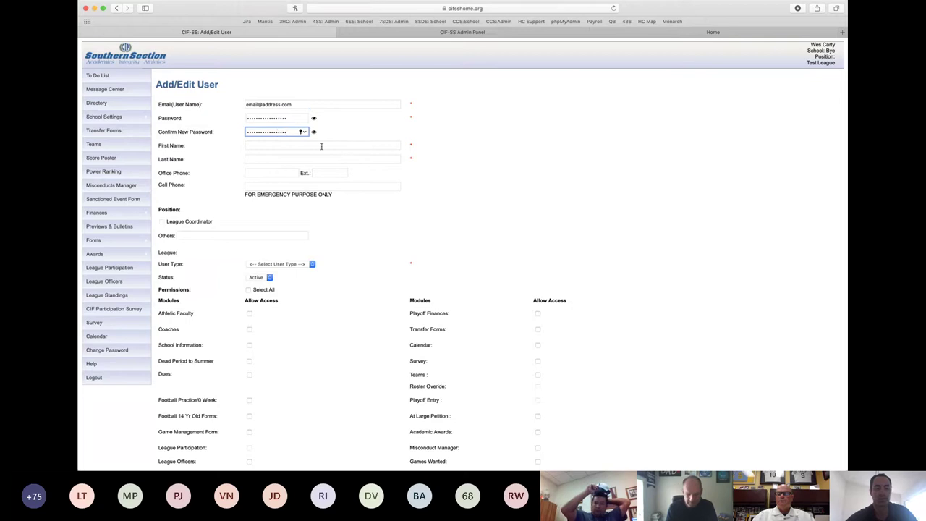
Step: Fill in the user's first and last name
click(322, 145)
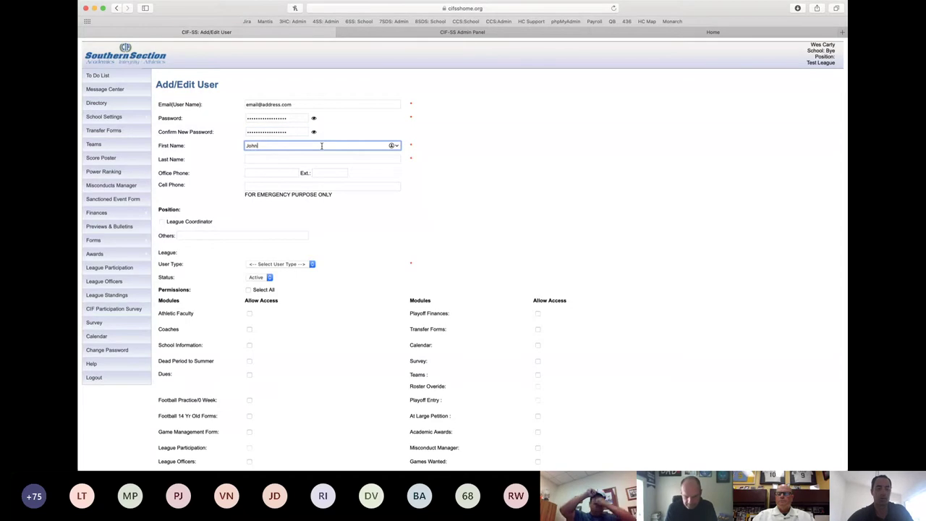
key(Tab)
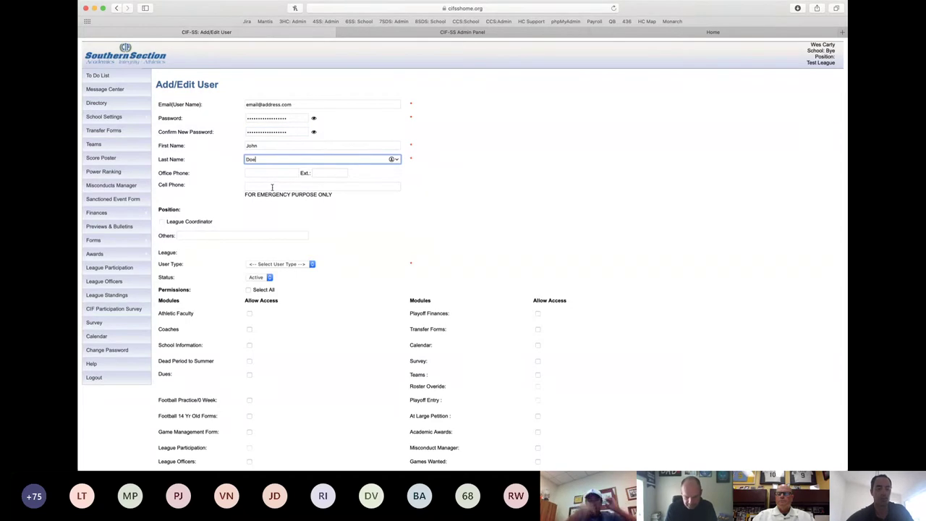
click(392, 252)
scroll(391, 250, down, 3)
Step: Set the user type to School User and point out the Allow Access column
click(276, 192)
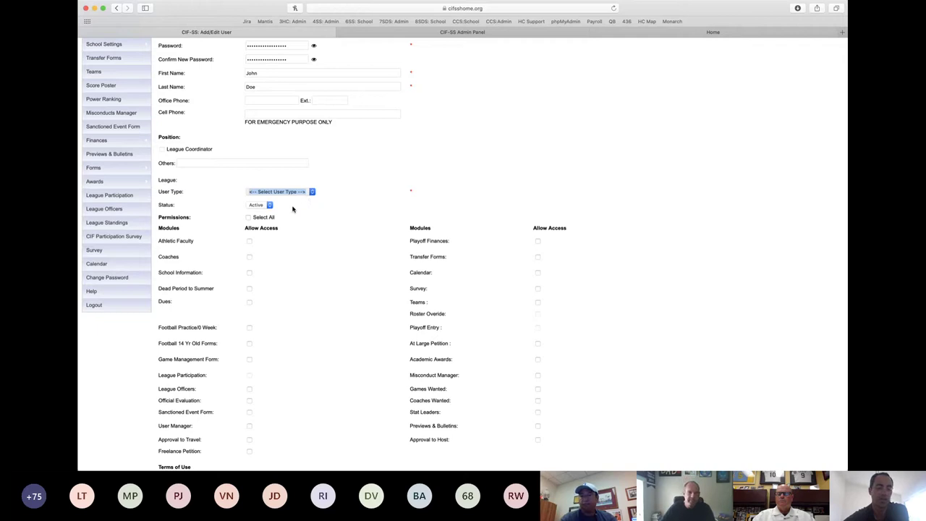
key(s)
scroll(331, 215, down, 3)
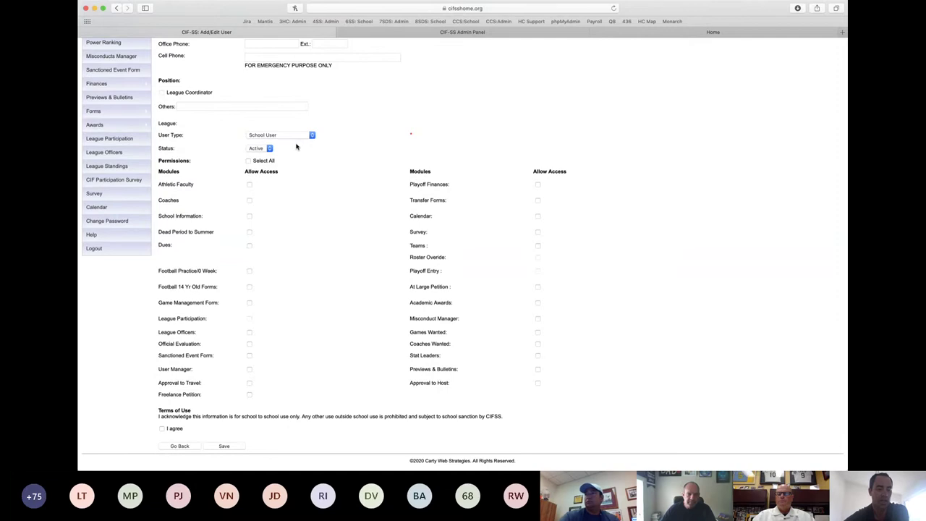
scroll(288, 241, down, 1)
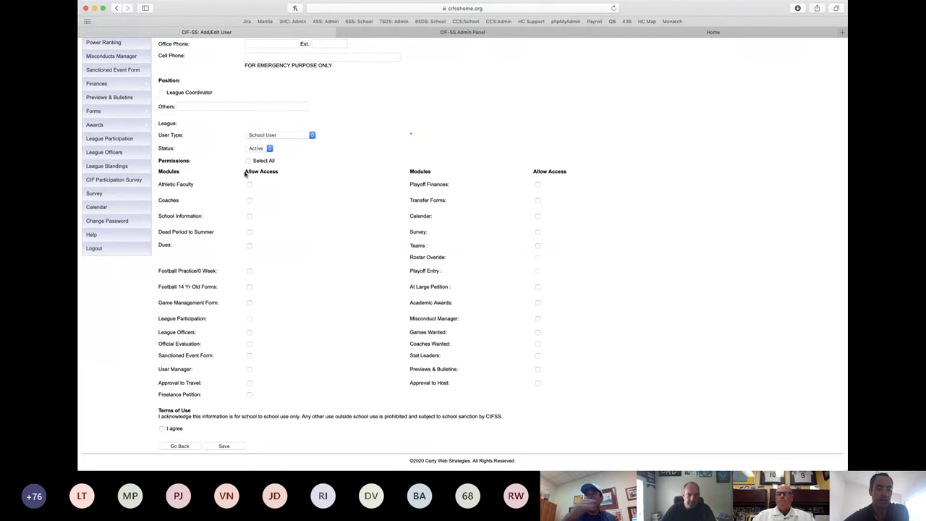
drag(244, 171, 279, 172)
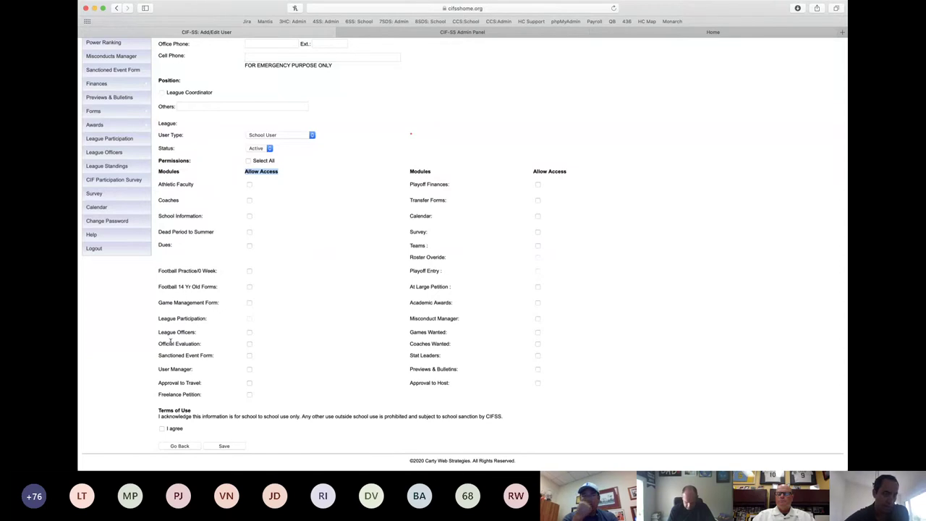
Step: Review the module permissions list and remove access to the Dues module
scroll(171, 340, up, 5)
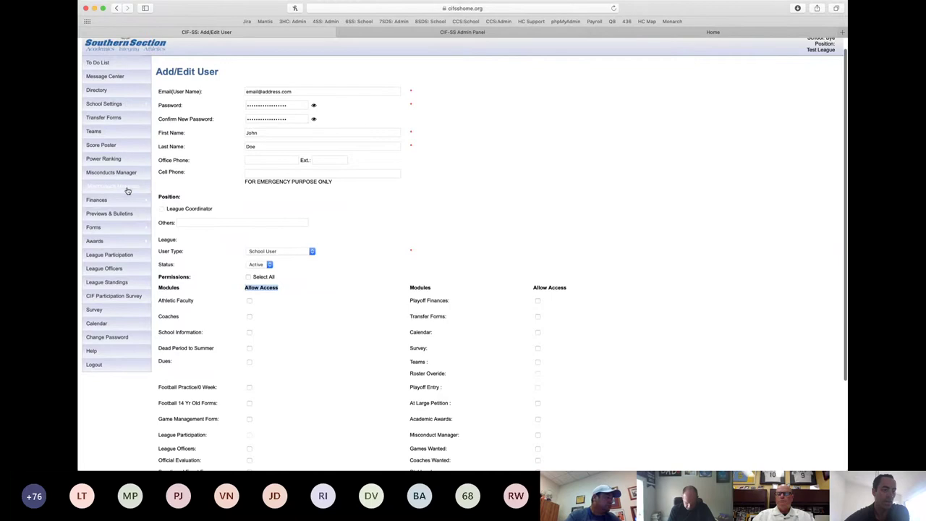
mouse_move(94, 228)
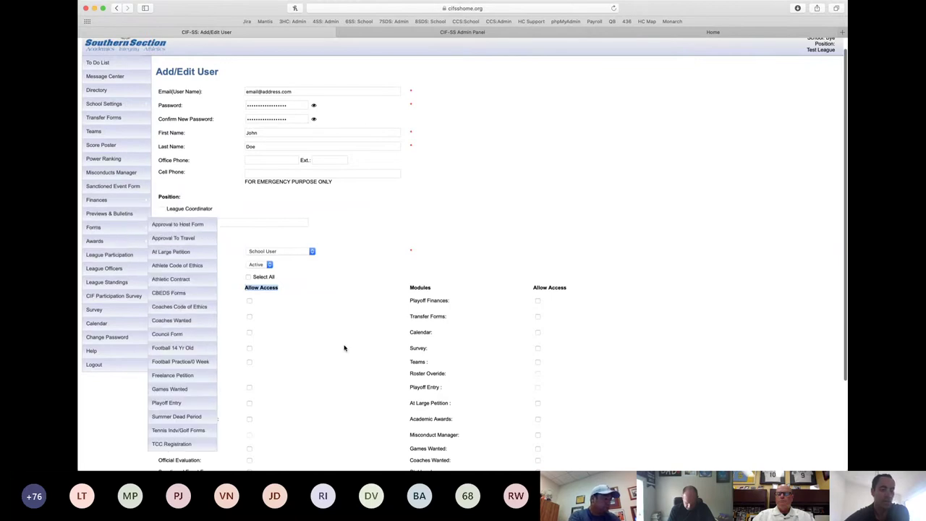
scroll(326, 355, down, 3)
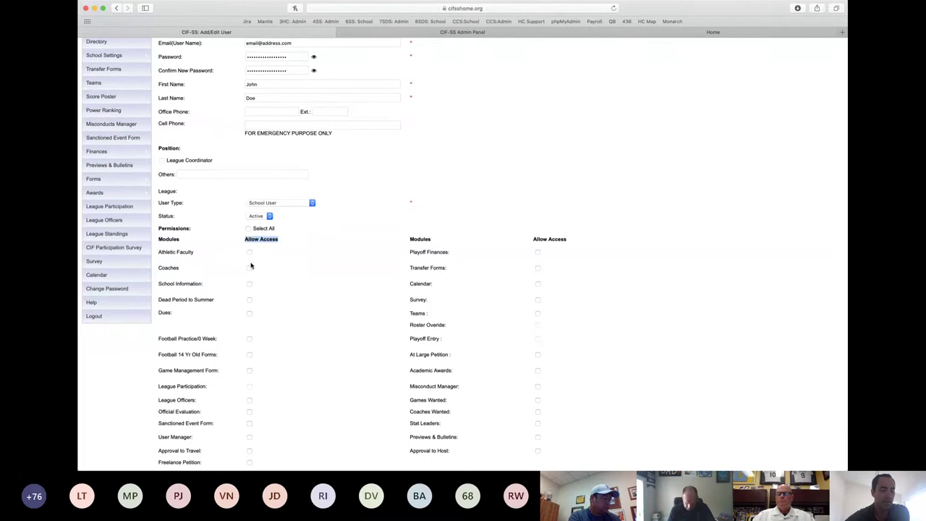
scroll(267, 345, down, 3)
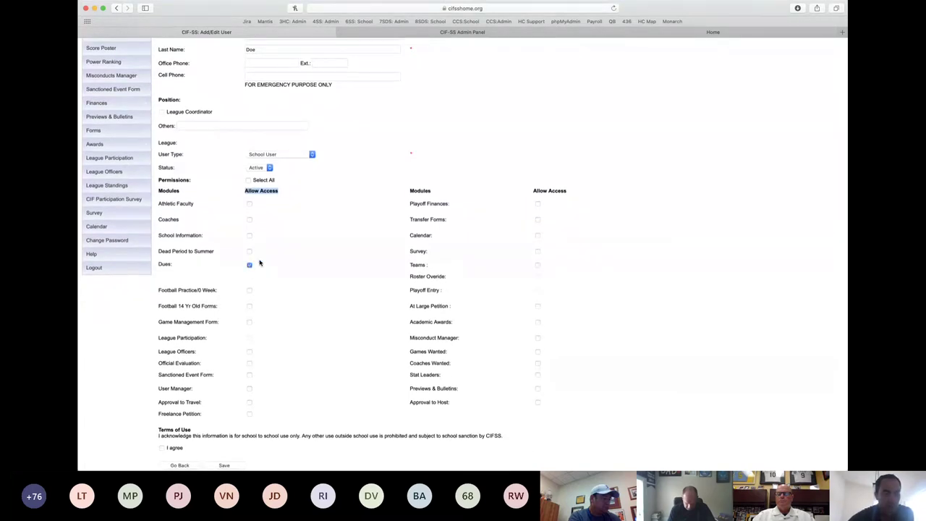
scroll(259, 261, up, 6)
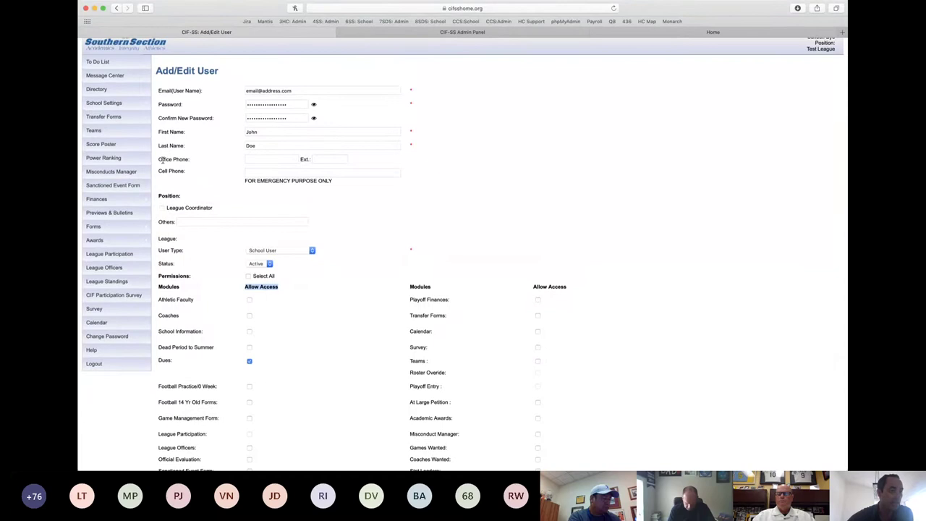
mouse_move(159, 199)
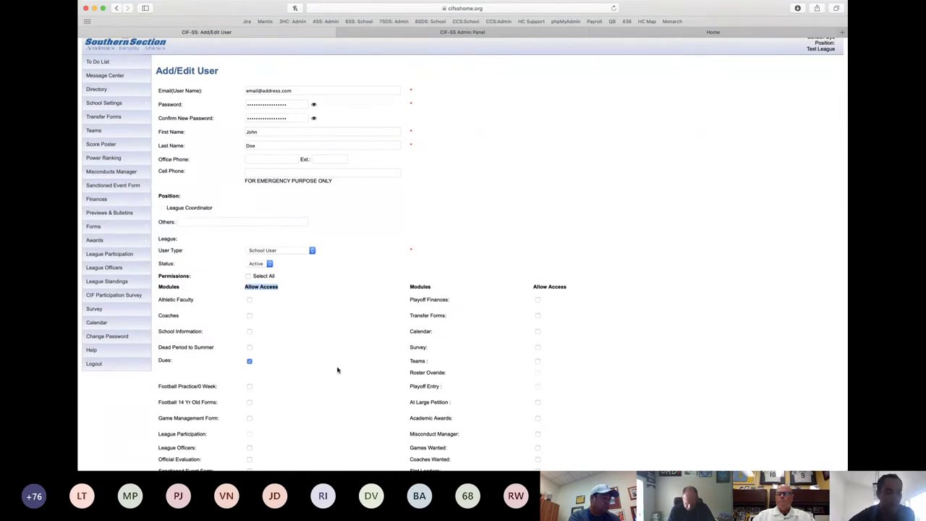
scroll(289, 340, down, 2)
scroll(275, 314, down, 1)
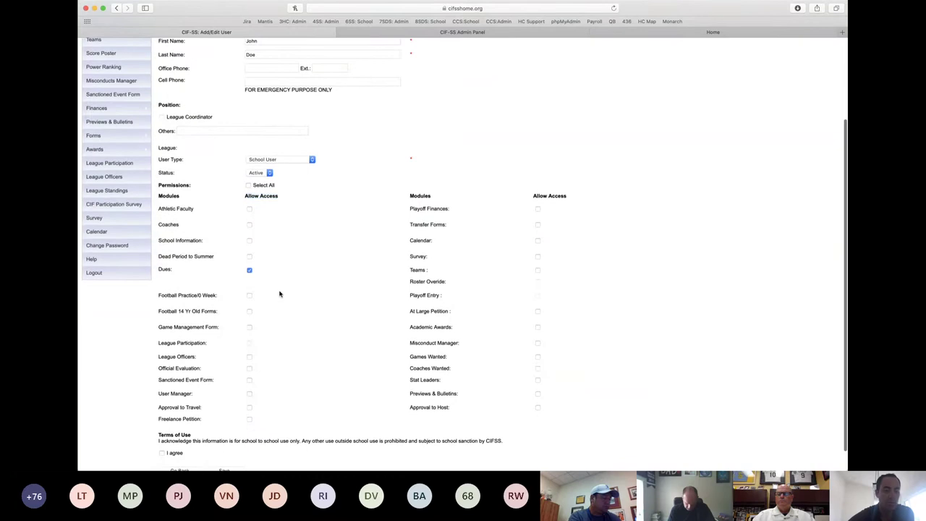
click(248, 270)
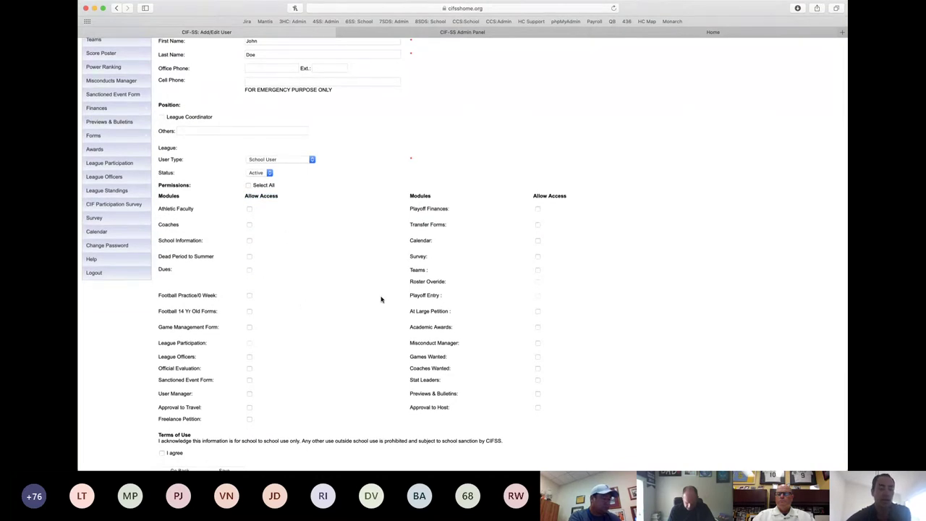
Step: Toggle Freelance Petition access on and back off, then save the new School User
scroll(381, 298, down, 1)
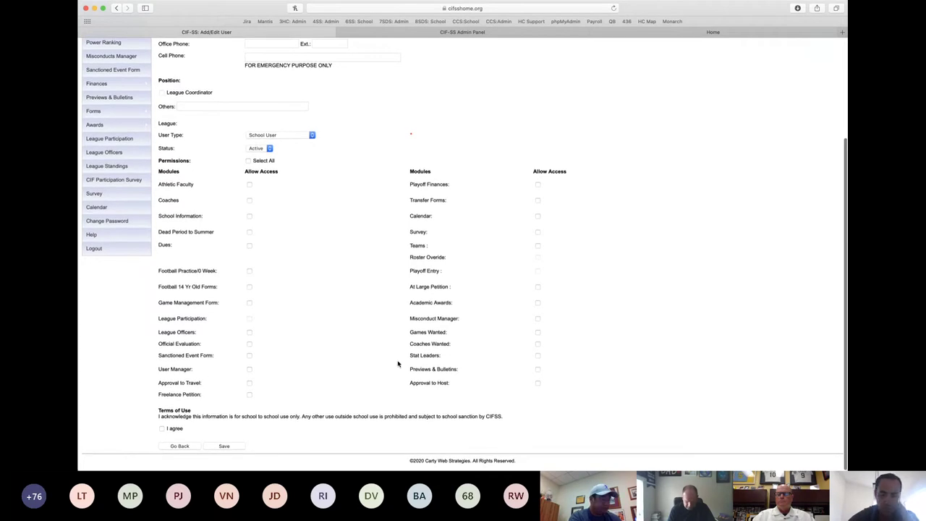
click(249, 394)
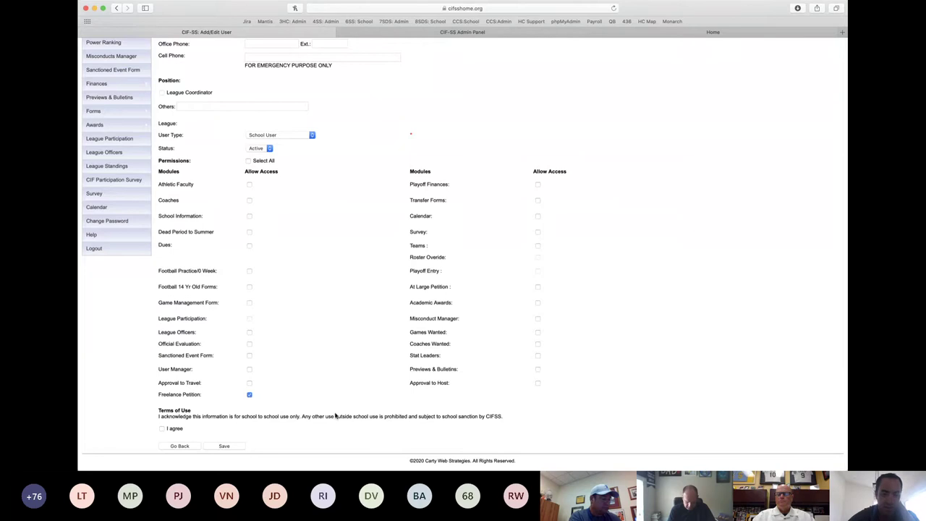
click(250, 396)
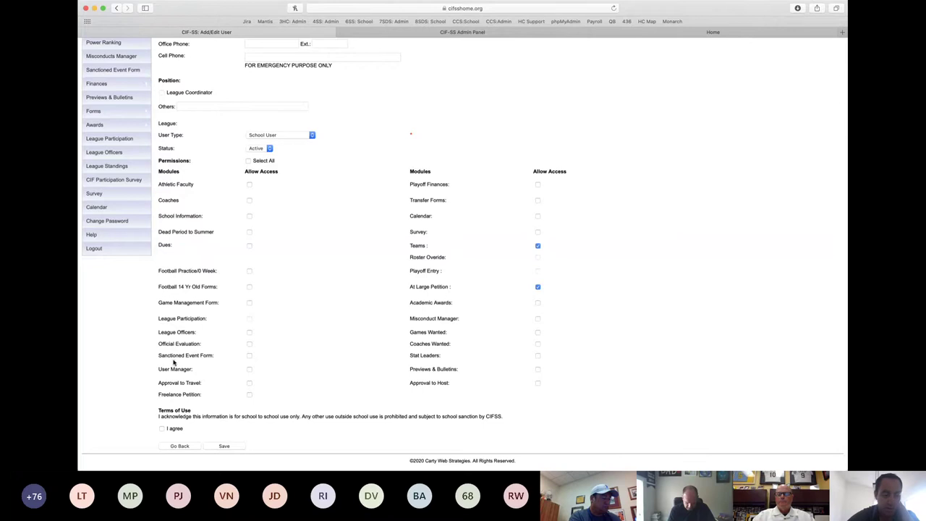
click(225, 446)
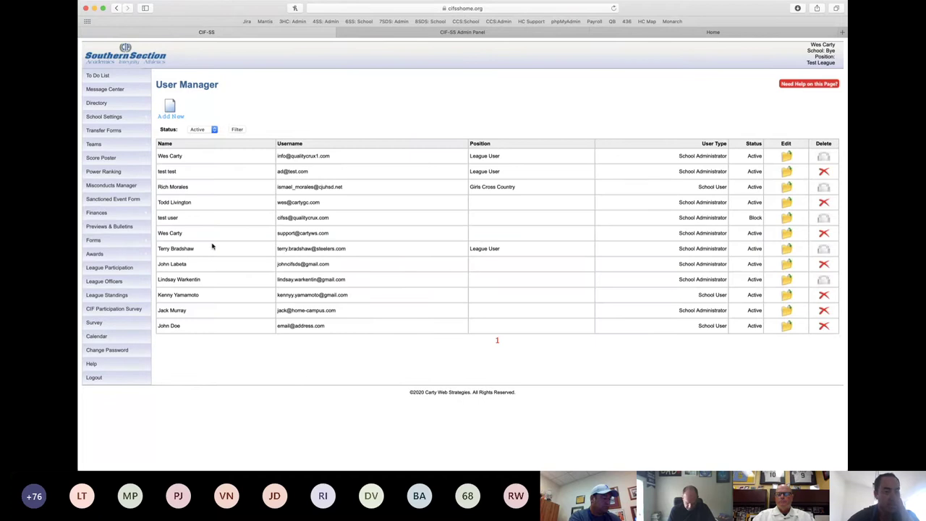
drag(341, 329, 169, 328)
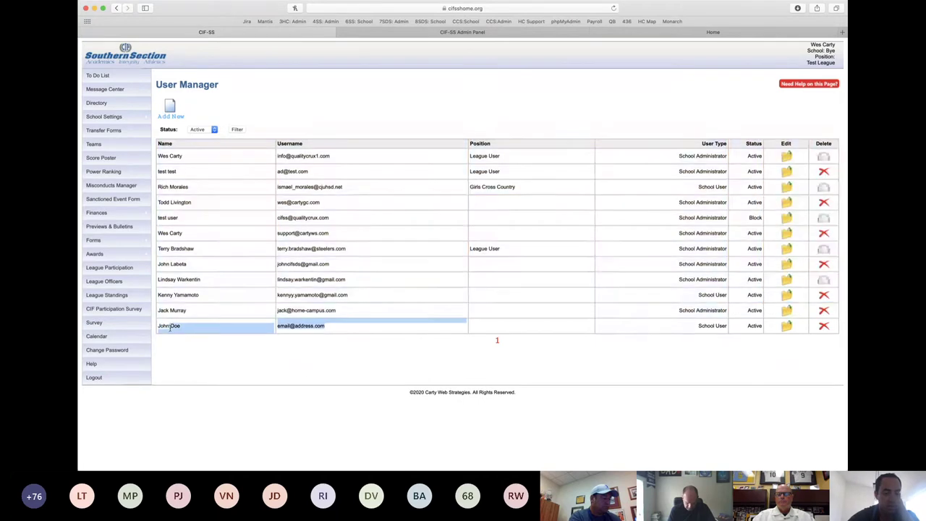
click(169, 328)
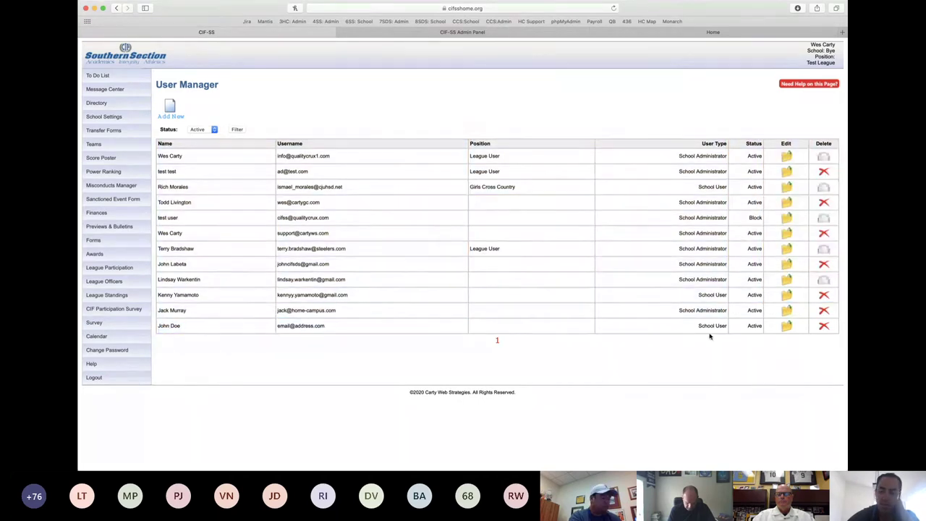
click(786, 326)
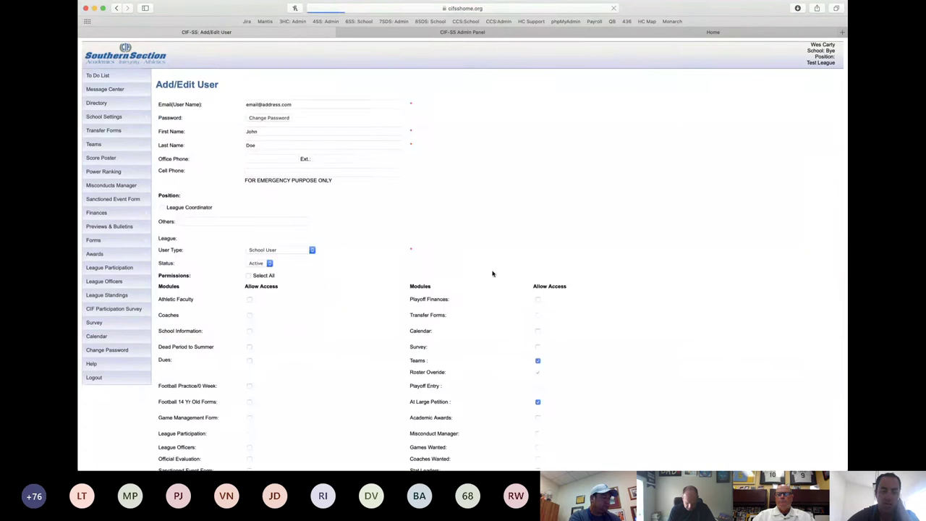
scroll(306, 267, down, 4)
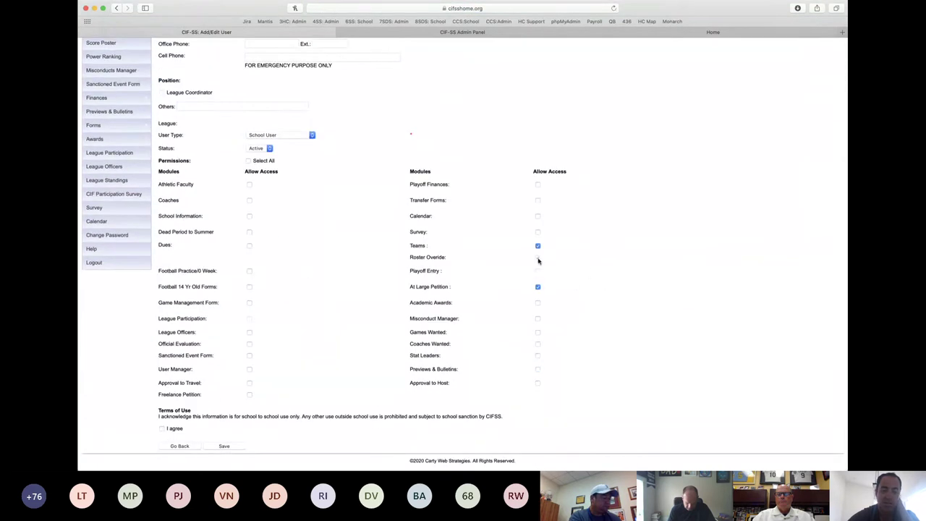
scroll(486, 234, left, 5)
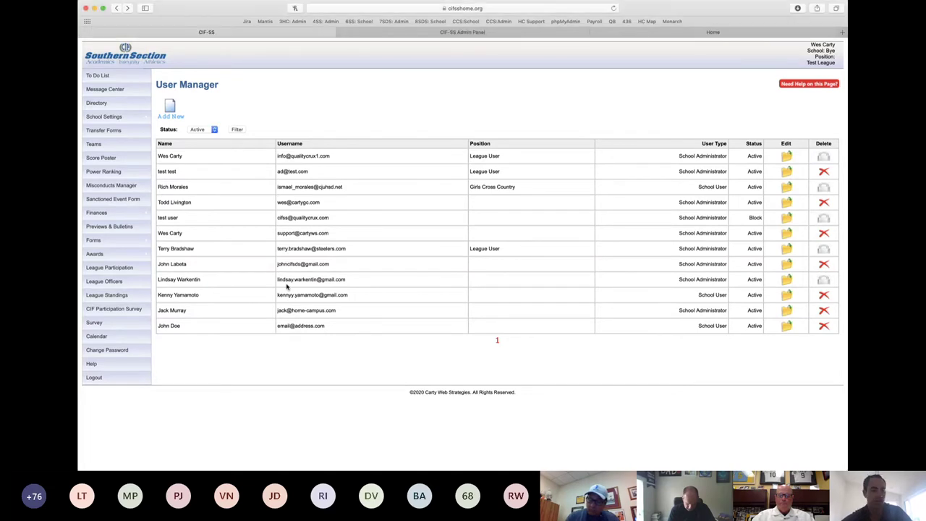
Step: Log out, sign back in with the saved league login, and open the Help page
click(121, 374)
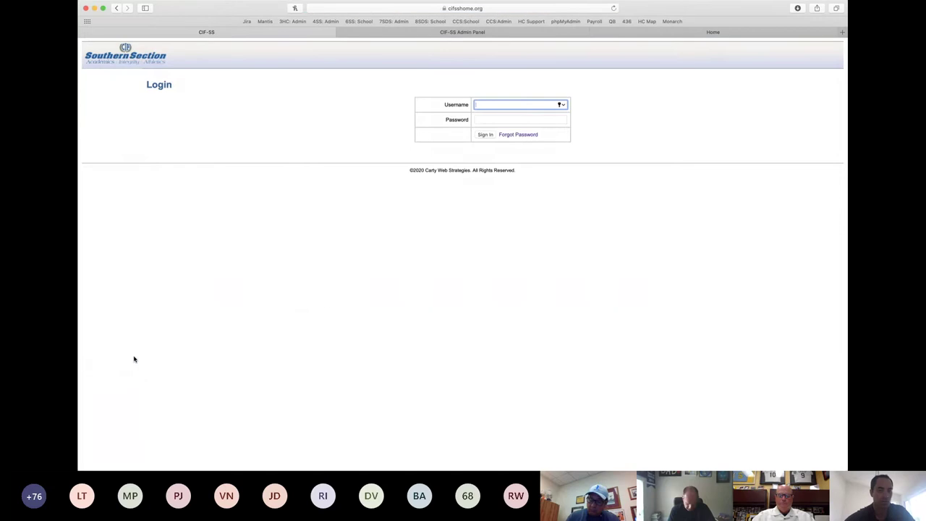
key(Return)
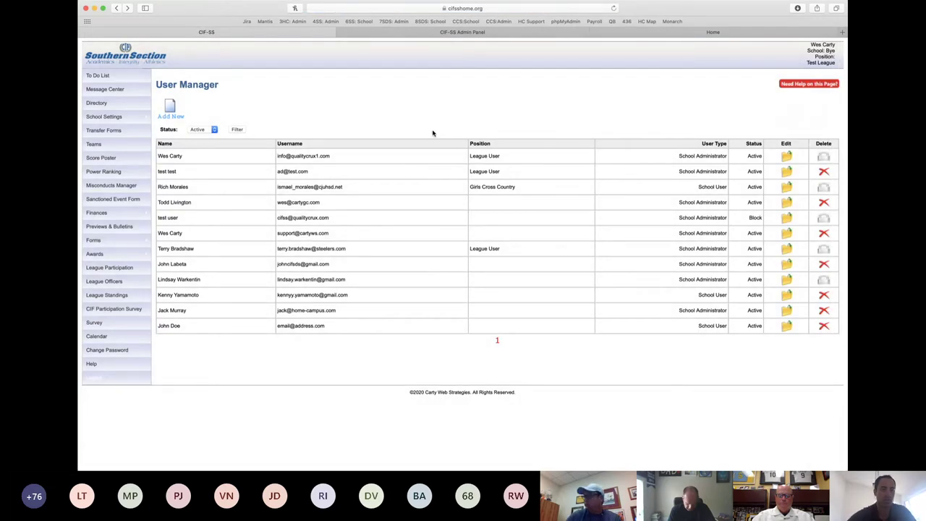
click(116, 372)
click(503, 104)
text(info)
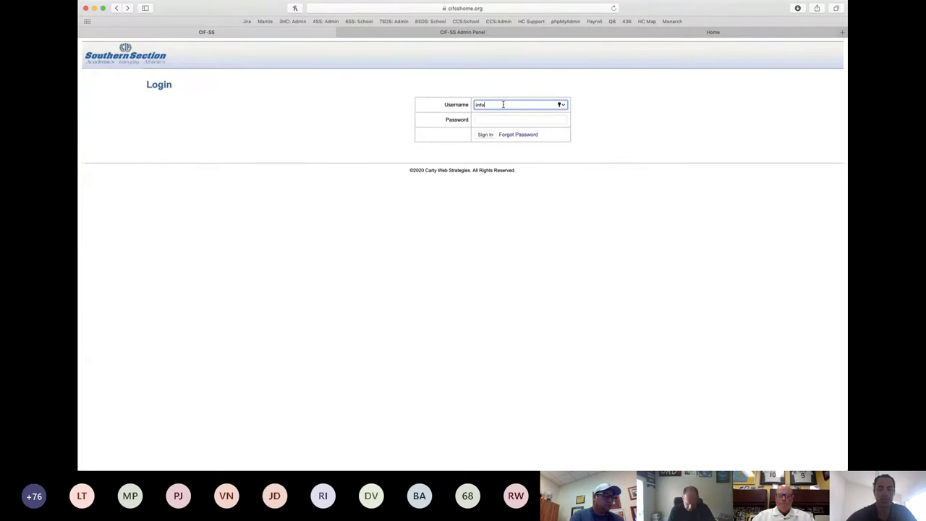
key(Return)
key(Return)
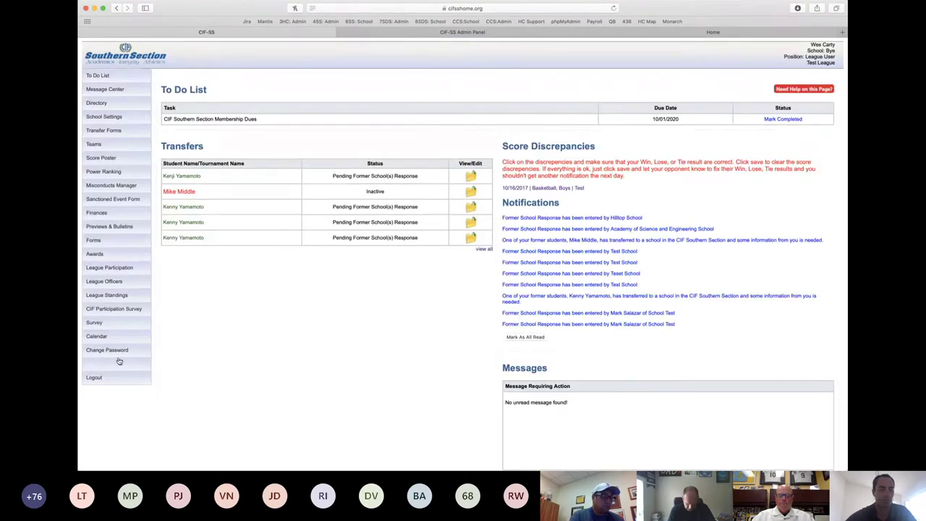
click(116, 362)
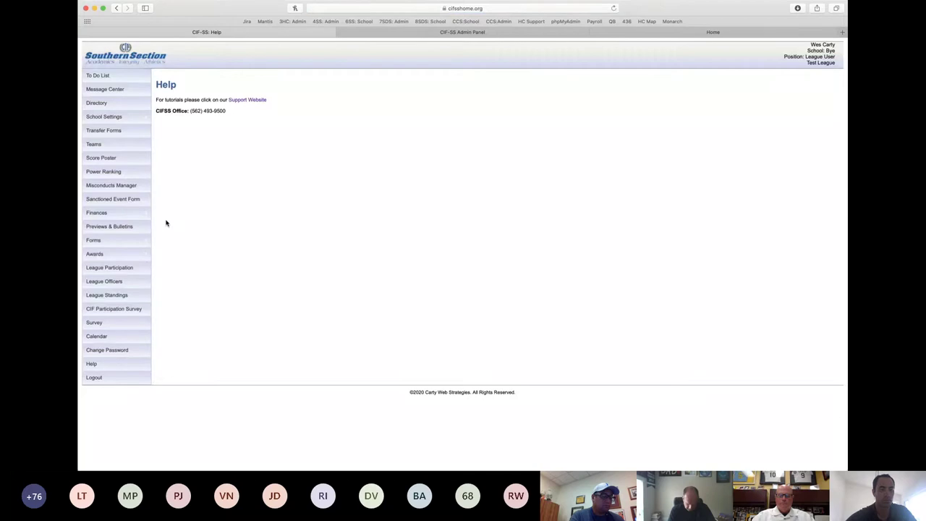
click(262, 100)
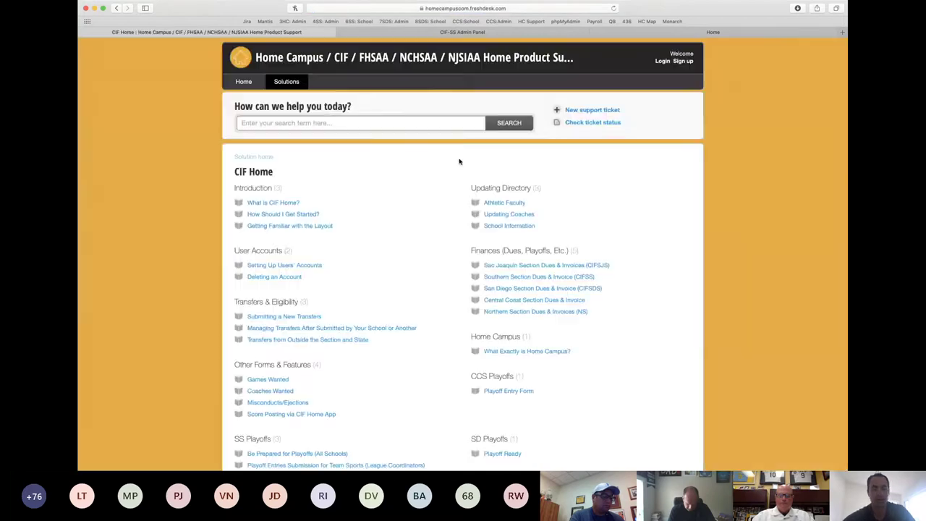
key(super+bracketleft)
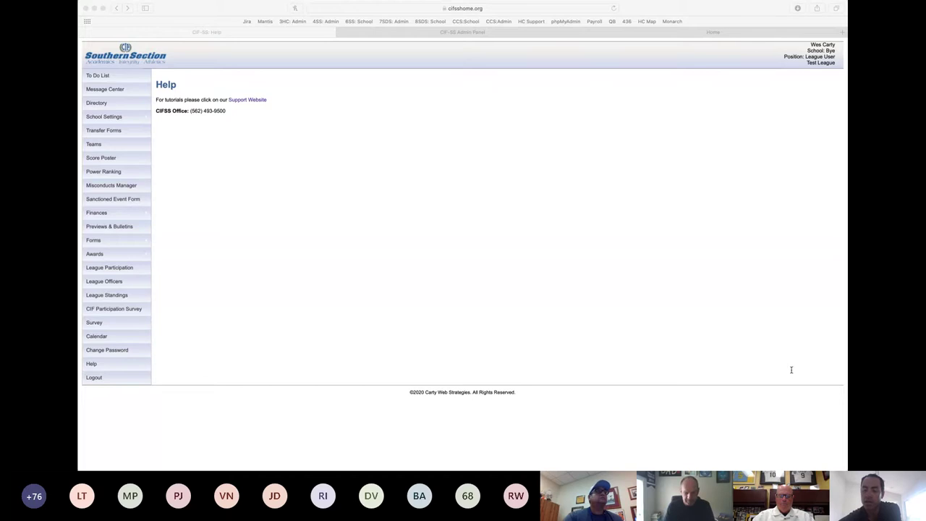
Step: Return to the league user's To Do List dashboard
click(765, 418)
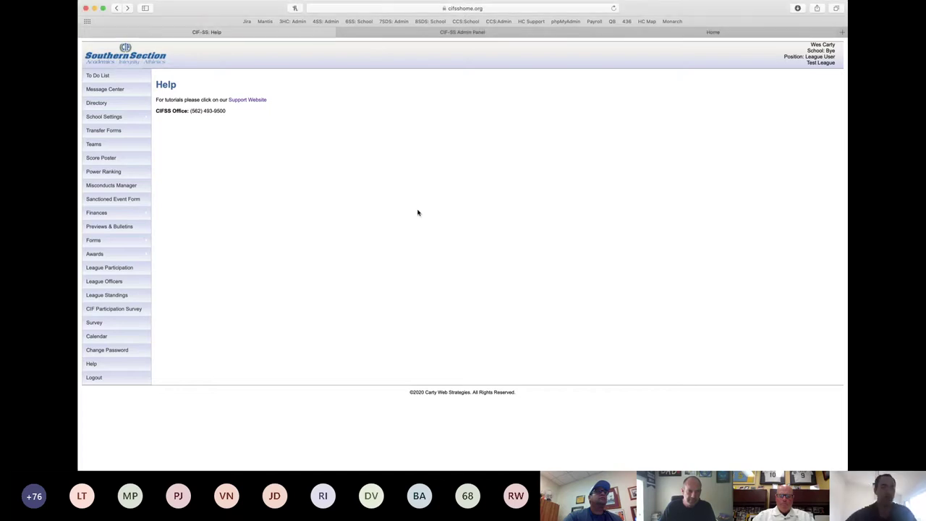
click(138, 75)
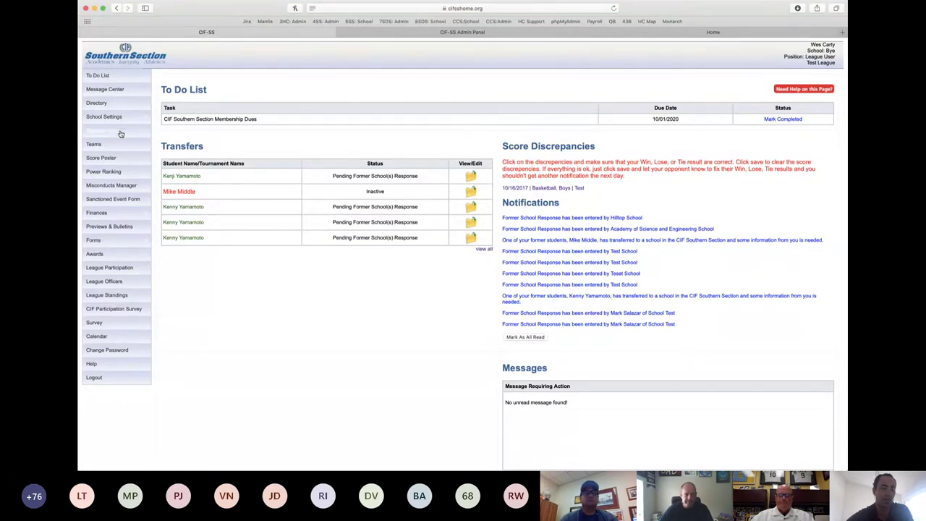
Step: Open Transfer Forms and scroll through the Bylaw 207 transfer requests
click(120, 133)
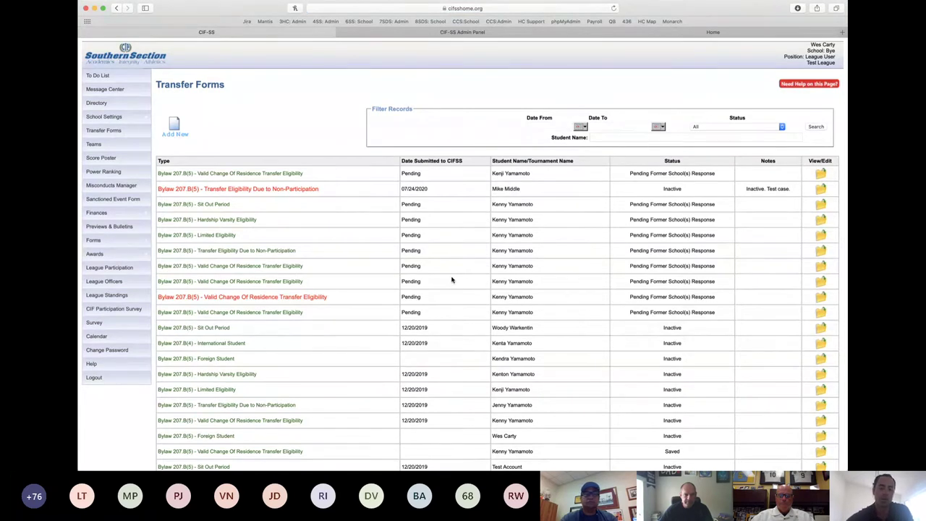
scroll(451, 278, down, 2)
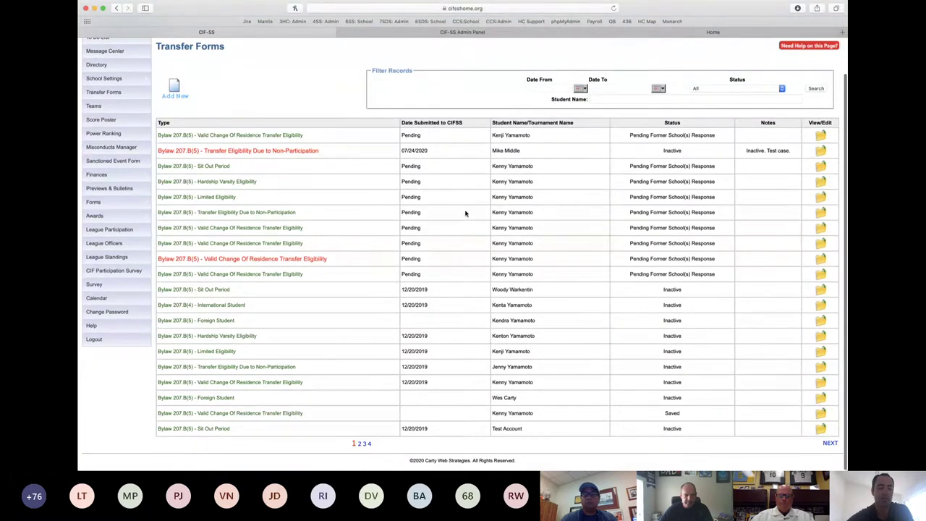
scroll(466, 214, up, 2)
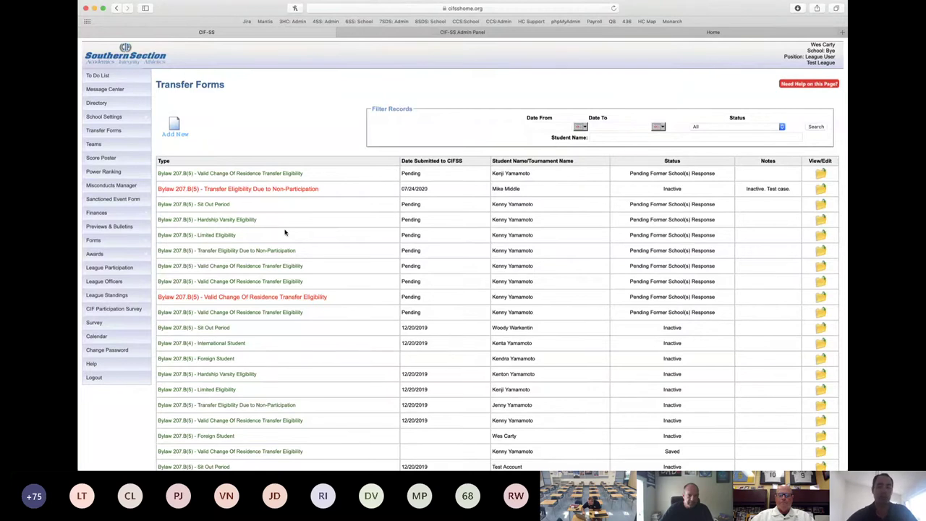
Step: Open and scroll through the Athletic Director Worksheet PDF, then go back to Transfer Forms
click(177, 134)
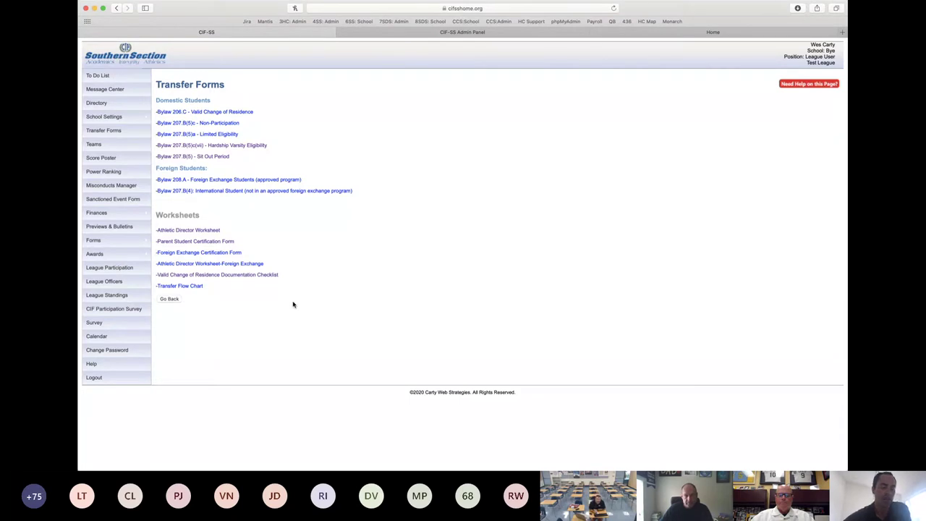
click(176, 230)
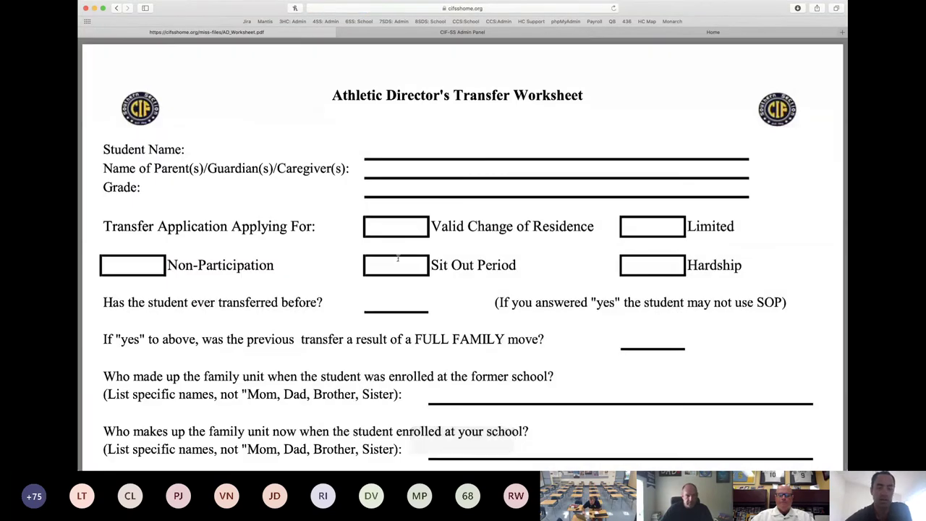
scroll(397, 259, down, 5)
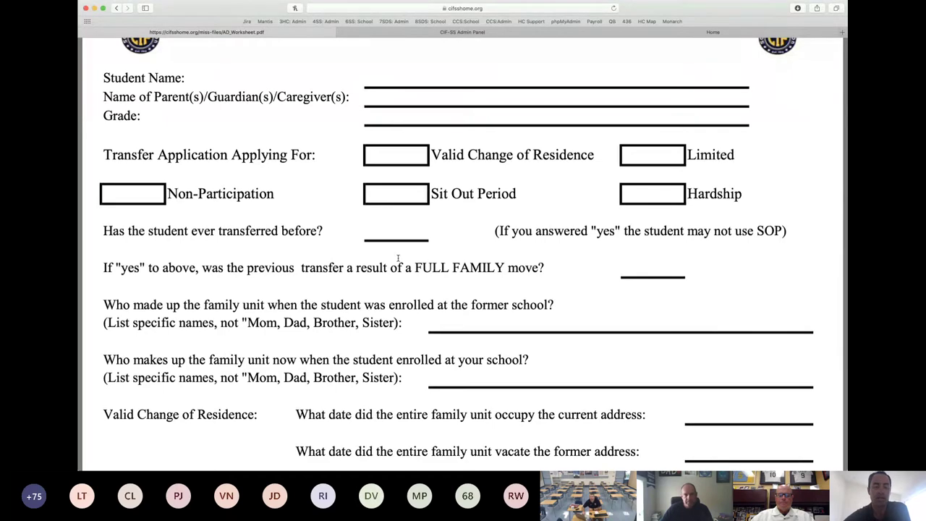
scroll(397, 259, up, 5)
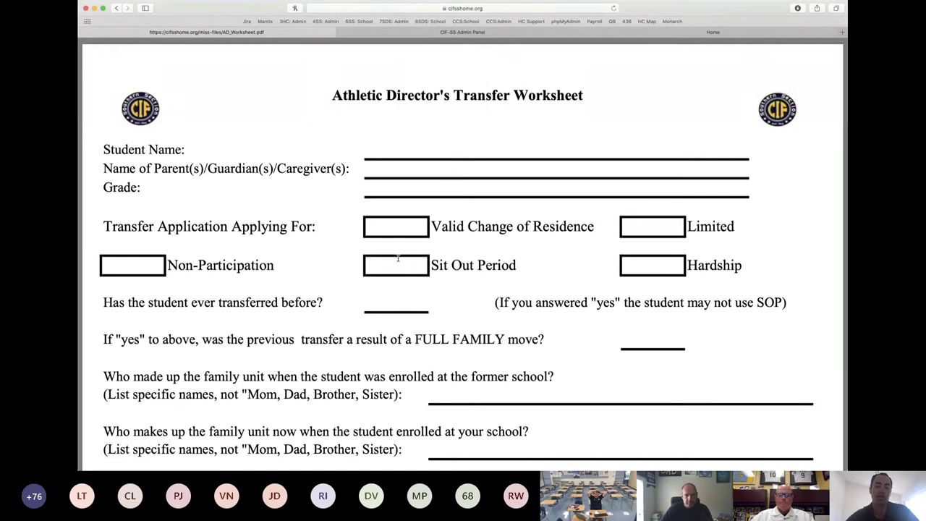
scroll(398, 258, down, 7)
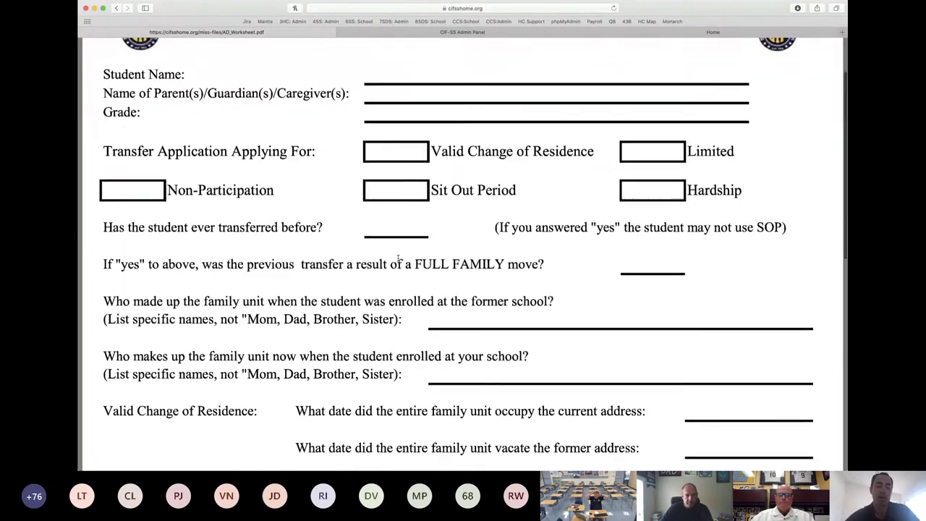
scroll(397, 259, down, 7)
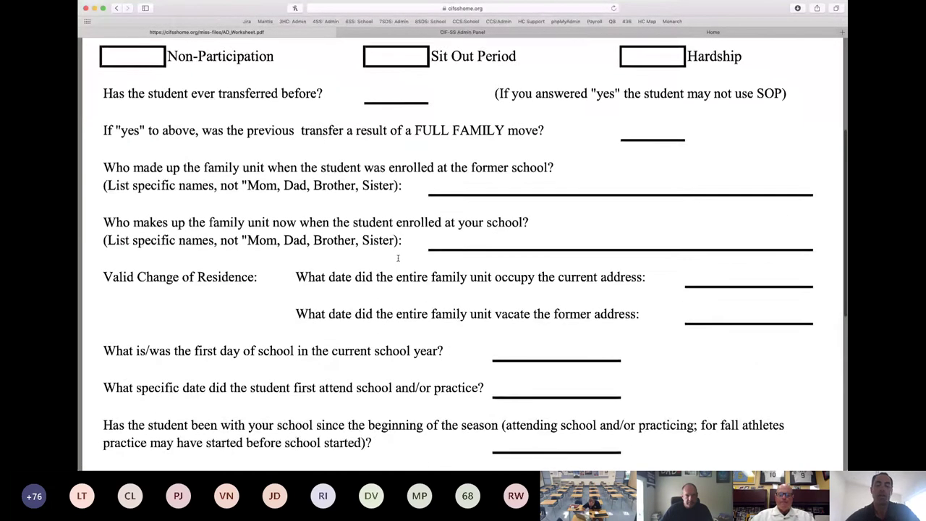
scroll(398, 258, up, 14)
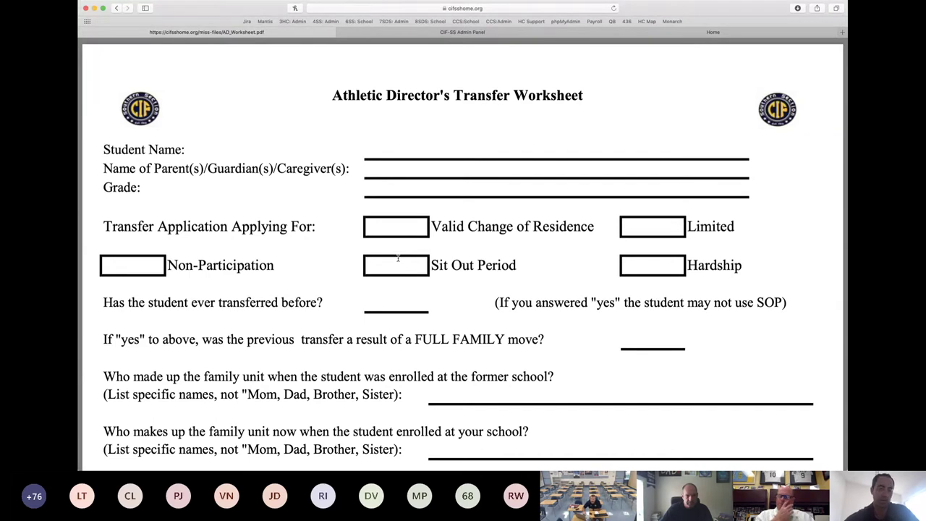
scroll(396, 314, down, 1)
scroll(340, 198, up, 1)
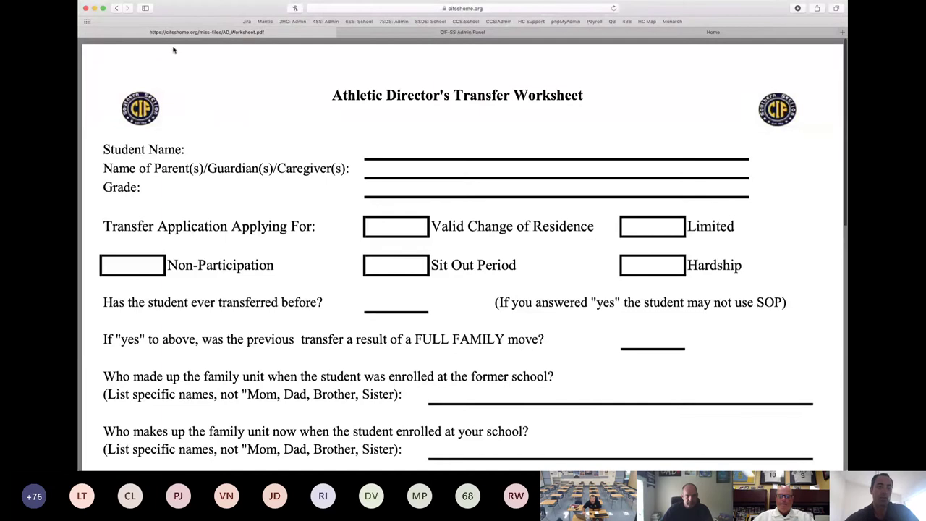
click(117, 8)
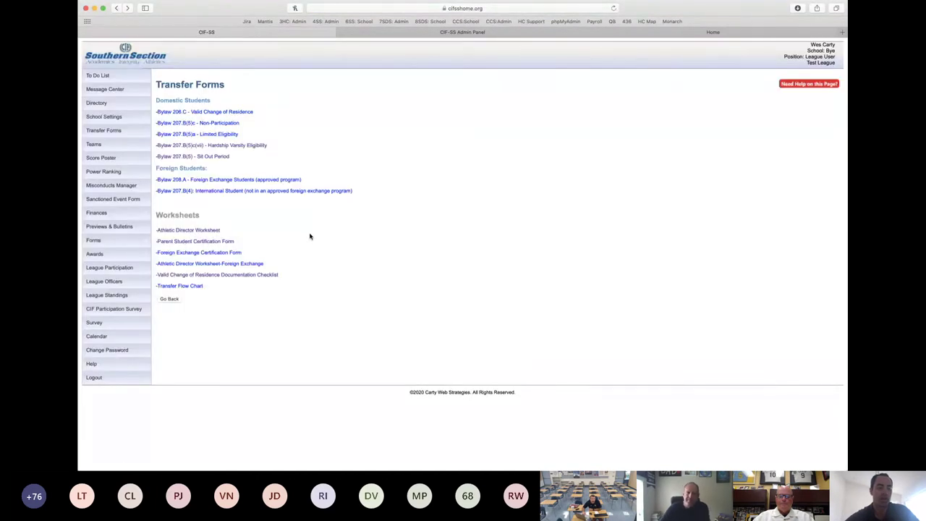
click(252, 264)
scroll(351, 317, down, 3)
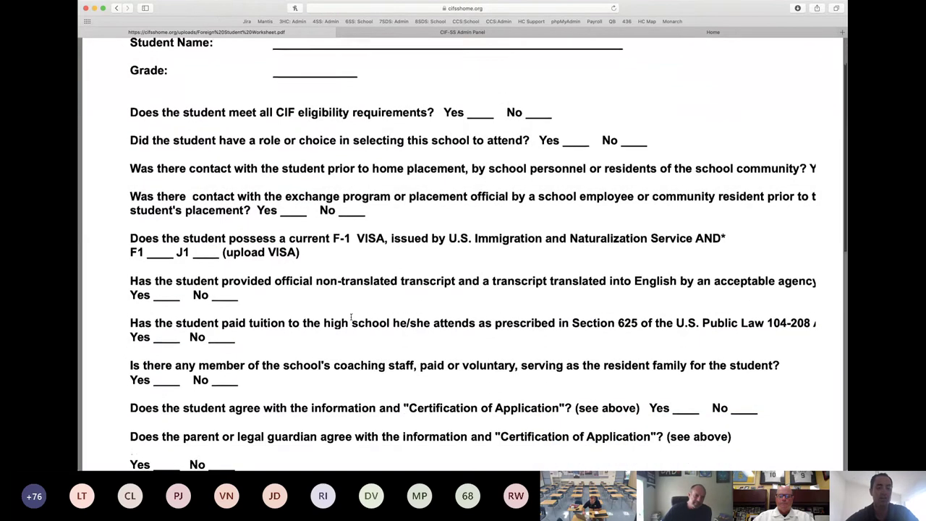
scroll(351, 316, down, 3)
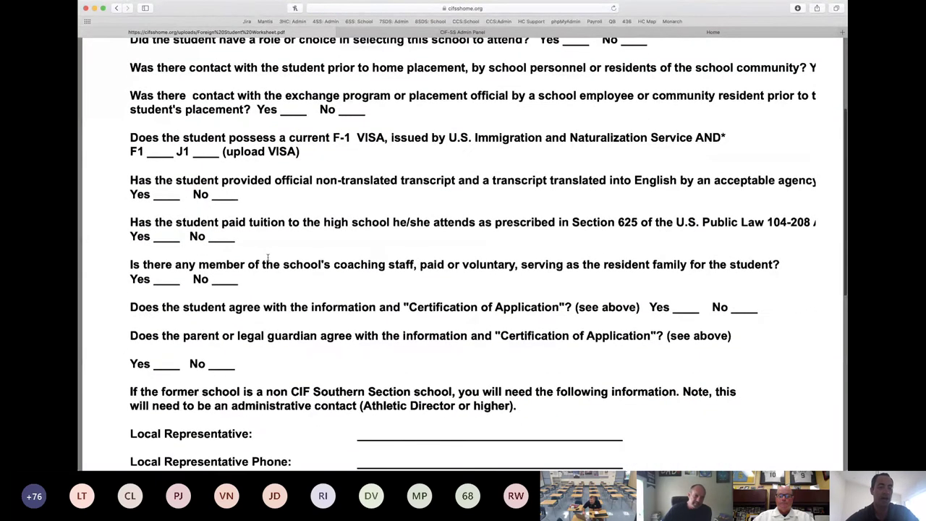
scroll(268, 257, down, 3)
scroll(268, 258, up, 8)
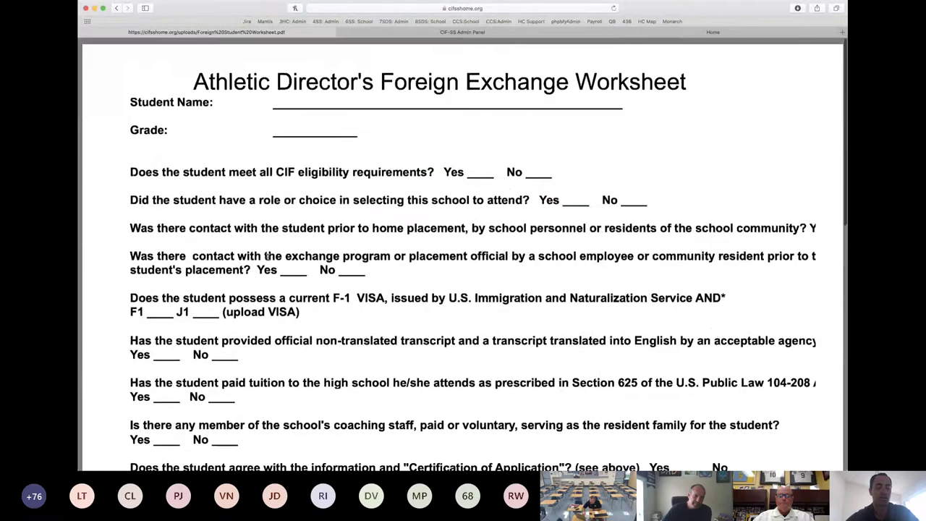
key(super+bracketleft)
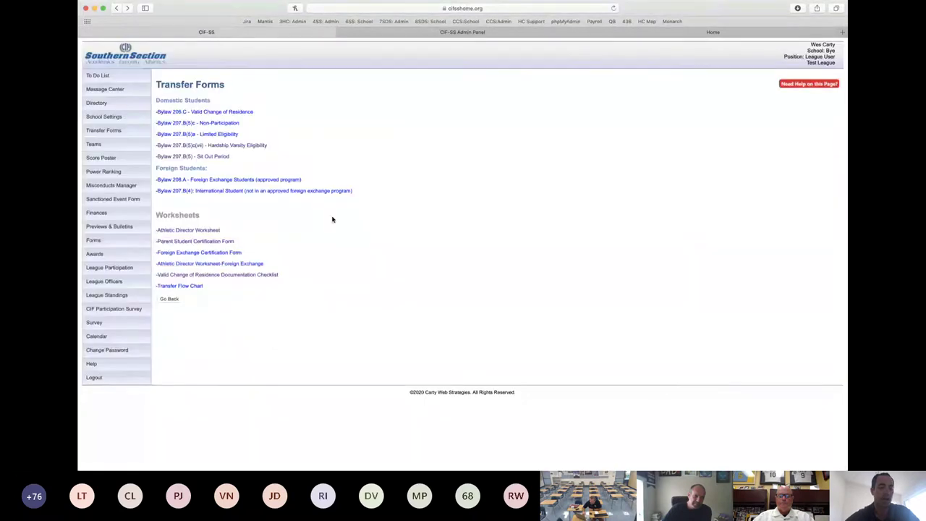
click(220, 244)
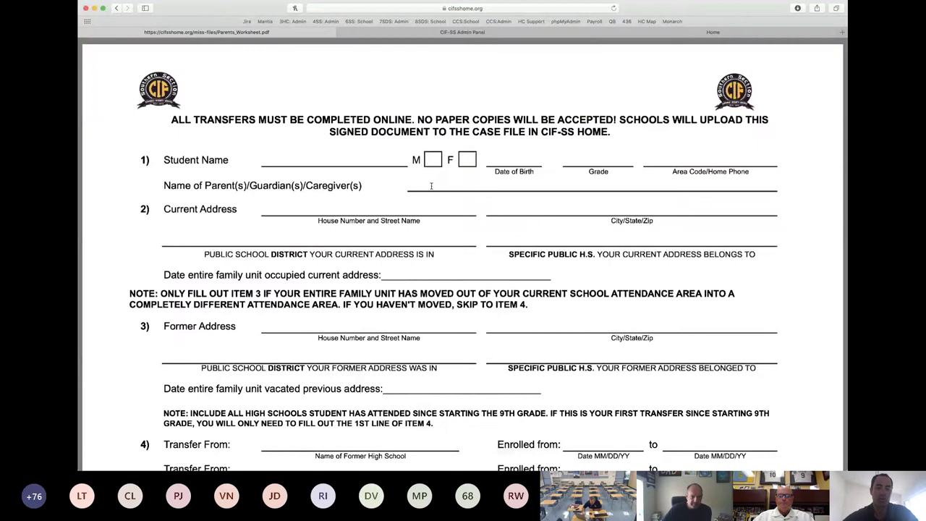
scroll(432, 186, down, 1)
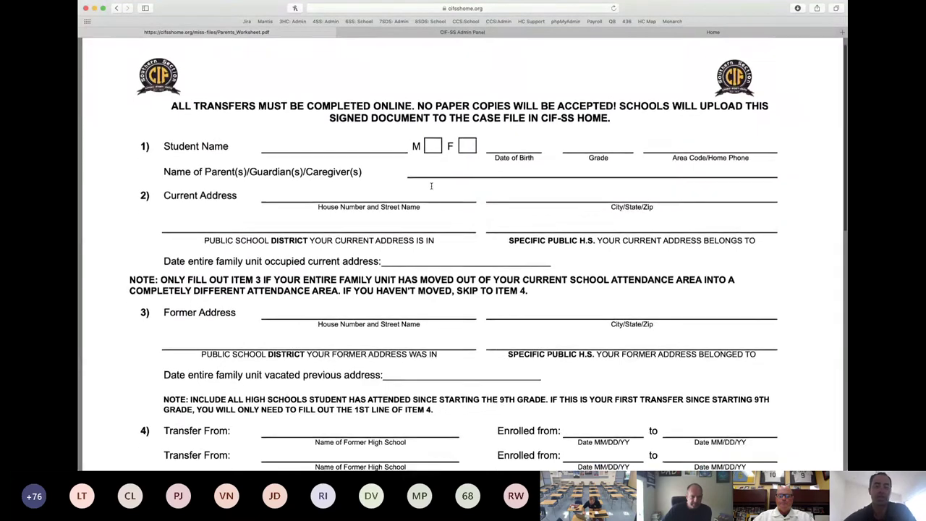
scroll(432, 186, down, 5)
scroll(431, 186, down, 10)
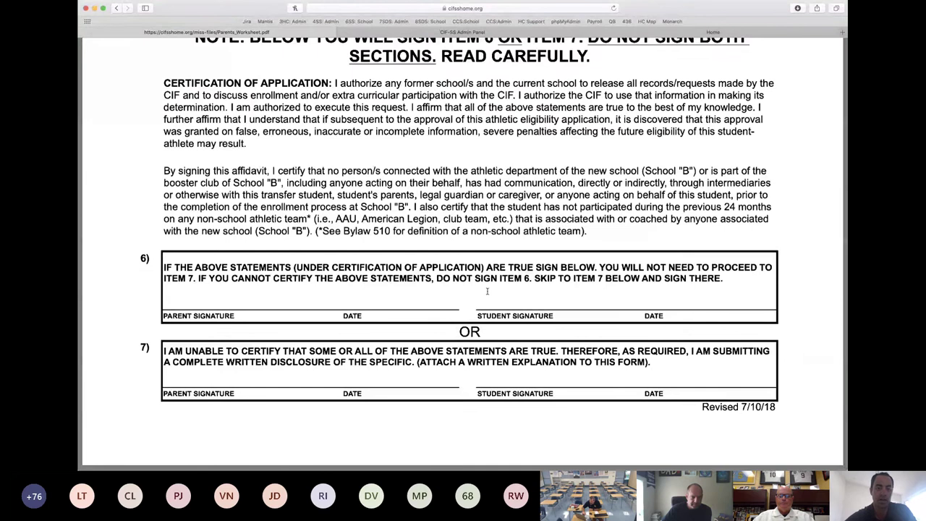
scroll(487, 290, up, 1)
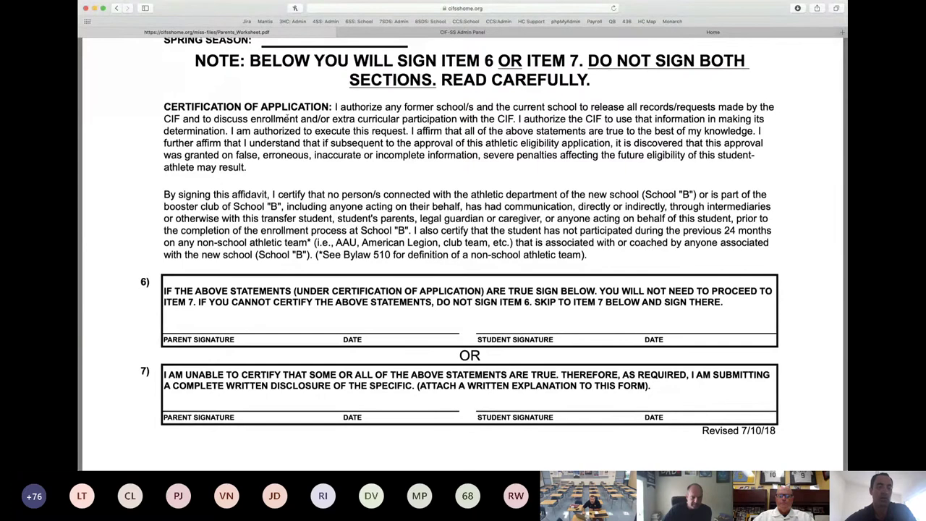
scroll(293, 273, down, 2)
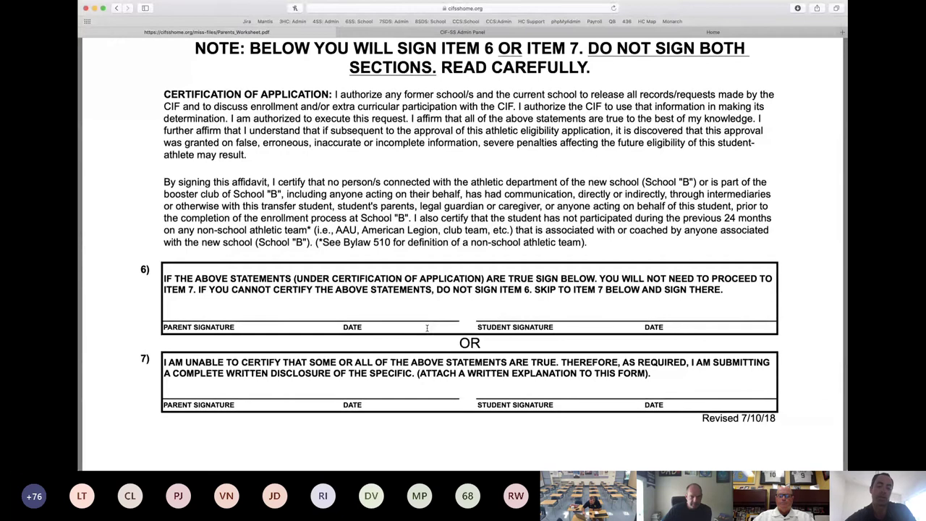
scroll(427, 328, up, 2)
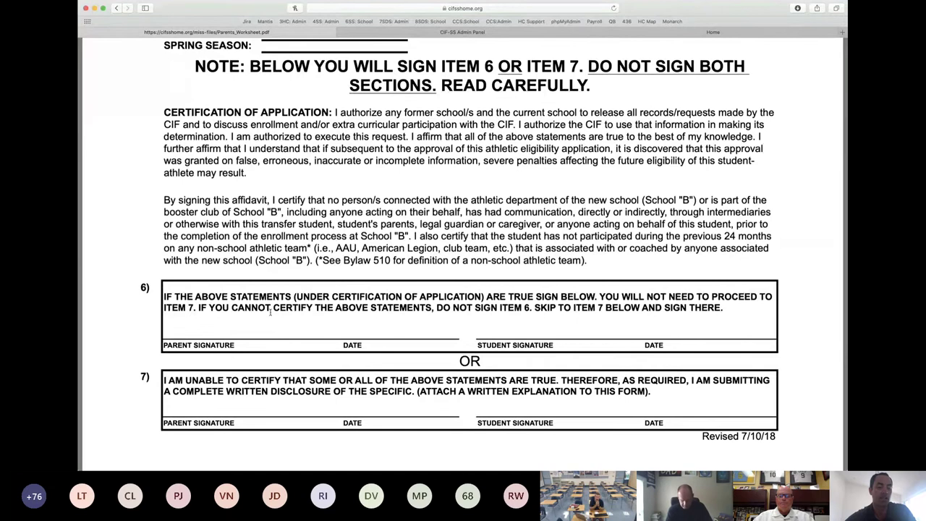
scroll(275, 297, up, 2)
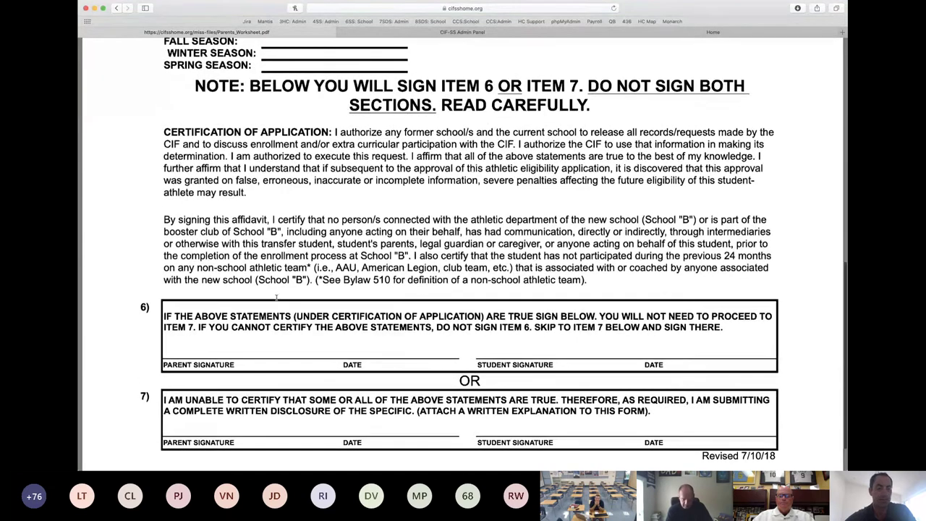
click(117, 8)
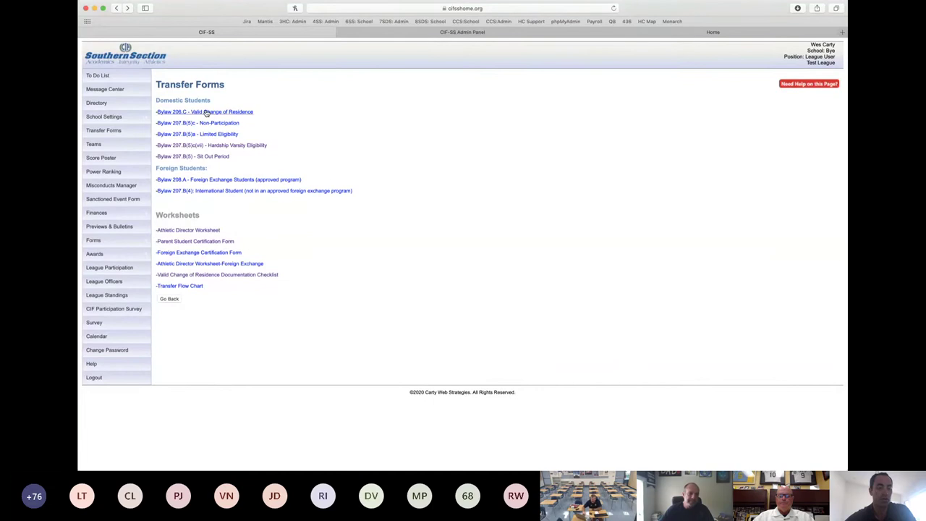
Step: Scroll through the Foreign Exchange Certification Form PDF, then return to the Transfer Forms list
click(211, 254)
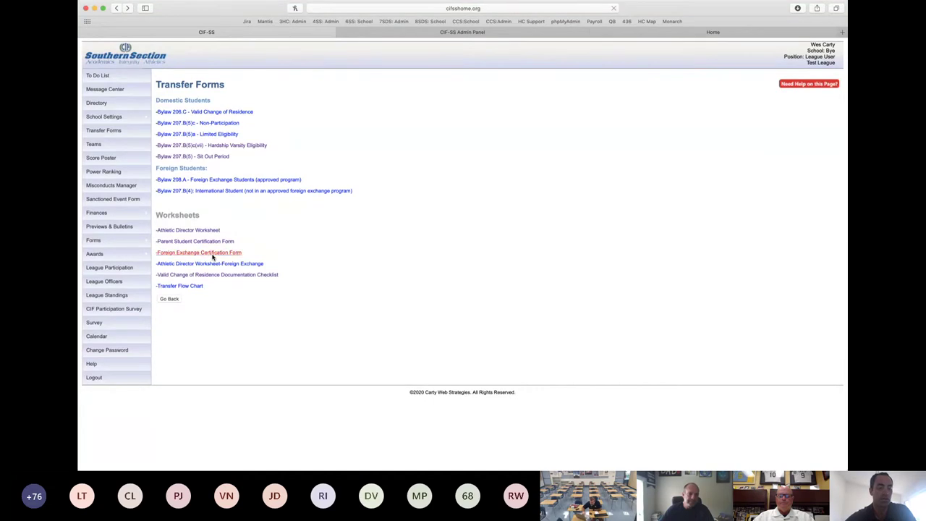
scroll(373, 306, down, 5)
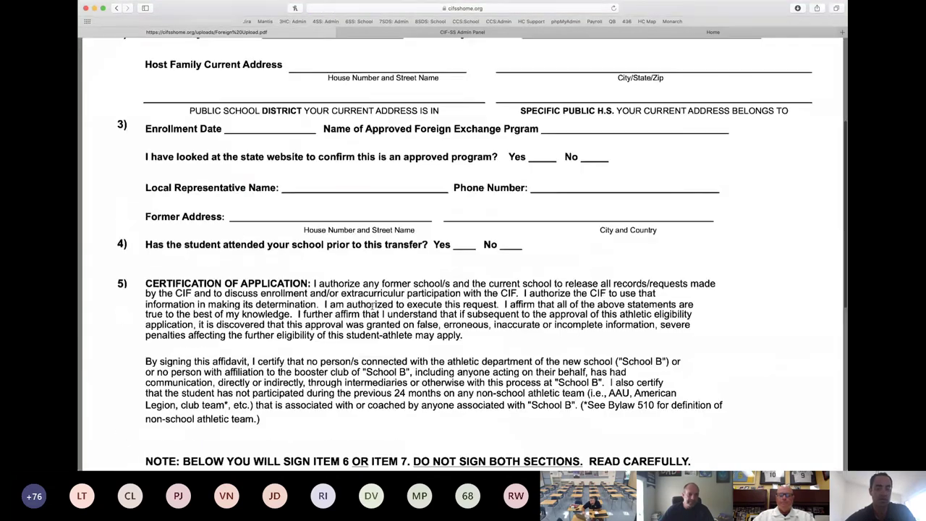
scroll(373, 306, down, 5)
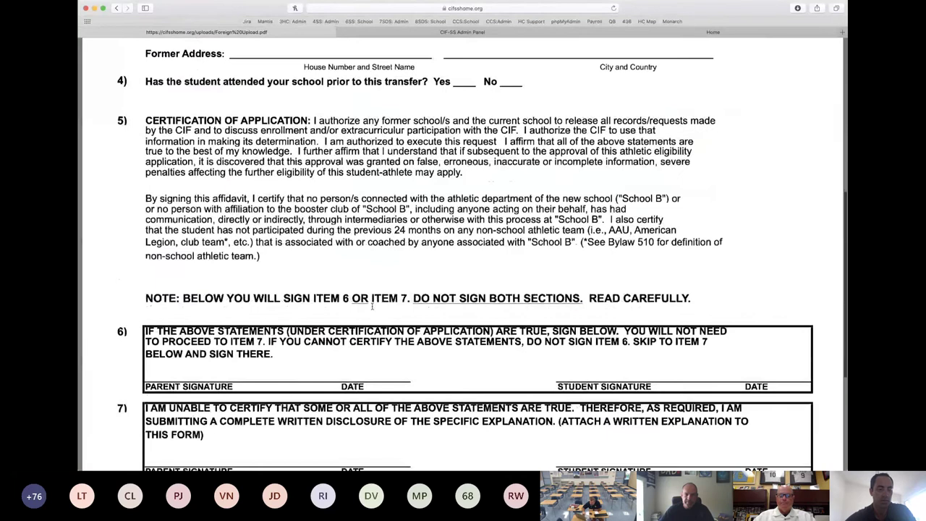
scroll(372, 307, left, 5)
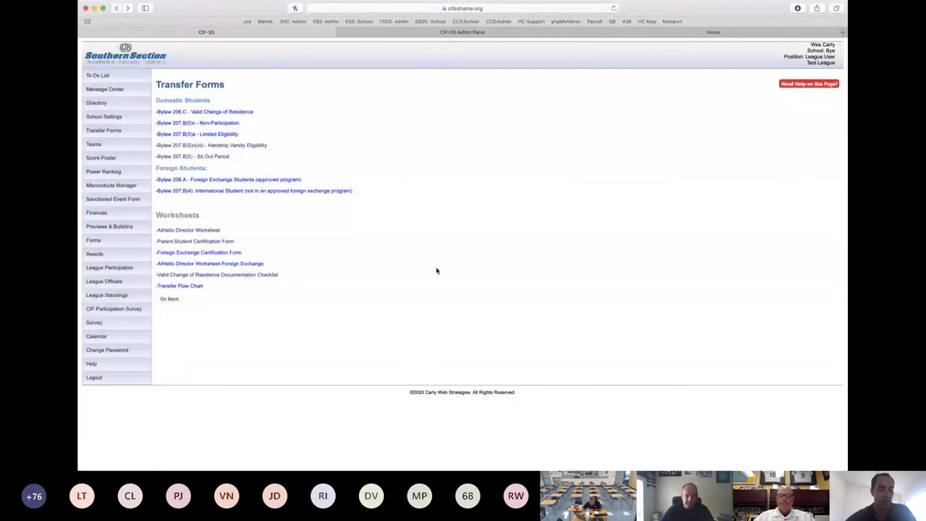
Step: Read through the Valid Change of Residence Documentation Checklist, then bring up the Transfer Flow Chart PDF
click(203, 275)
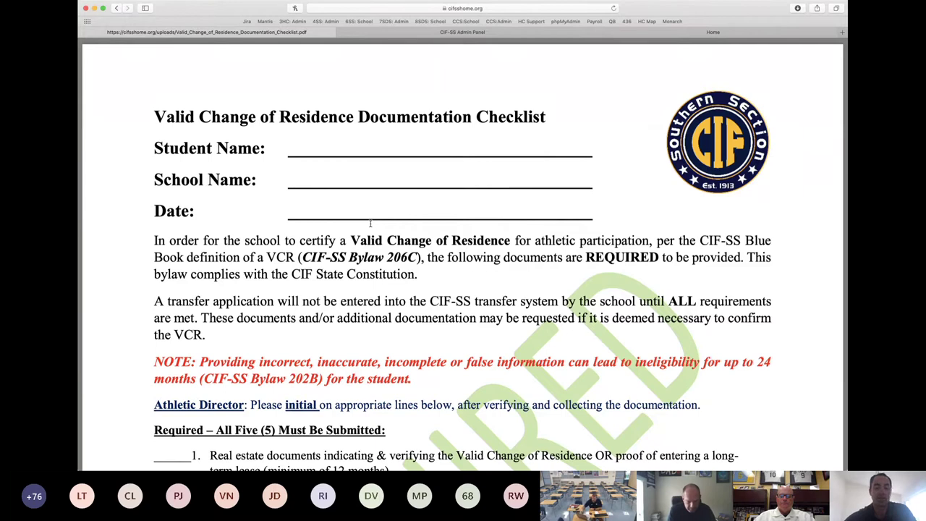
scroll(370, 224, down, 3)
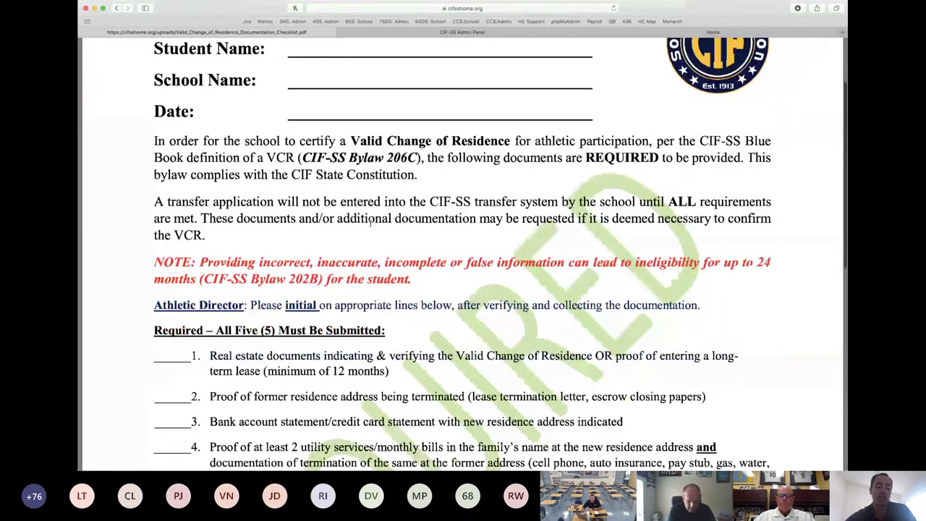
scroll(370, 223, down, 3)
scroll(222, 280, down, 3)
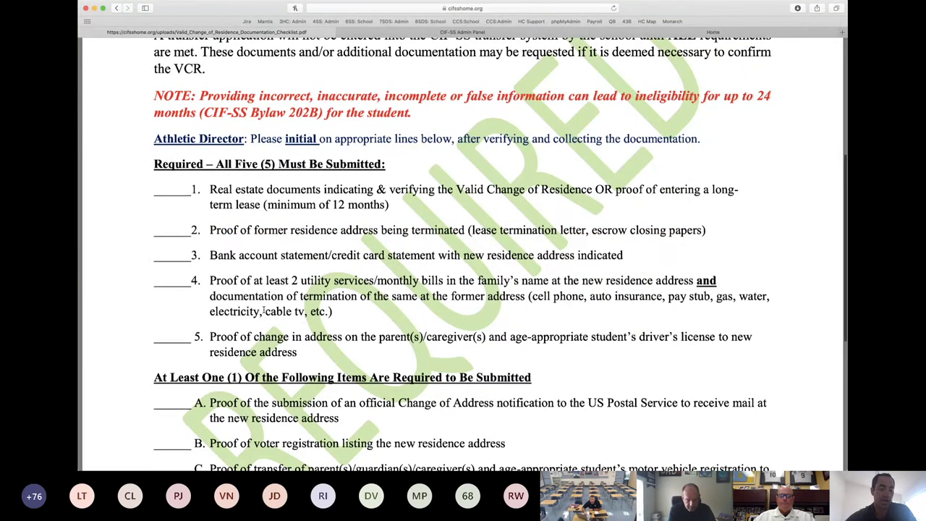
scroll(264, 311, down, 2)
scroll(264, 310, down, 4)
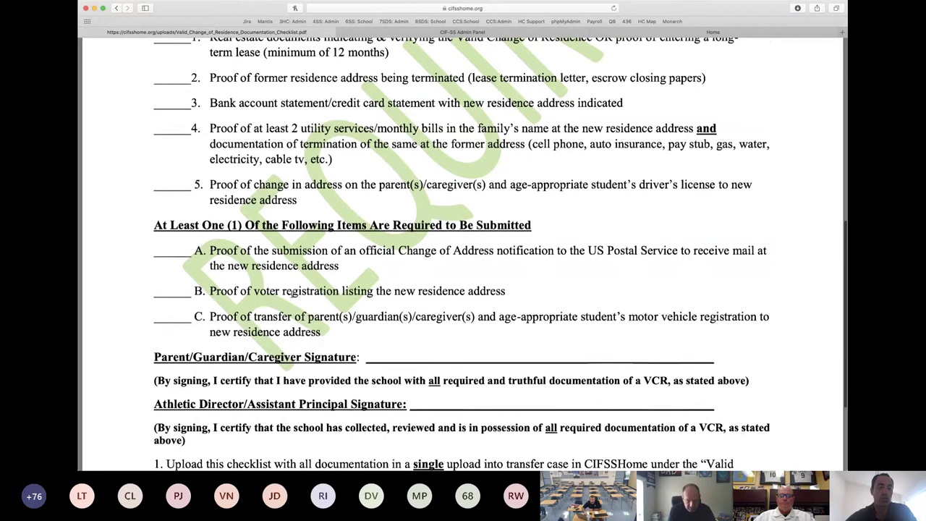
scroll(294, 244, down, 5)
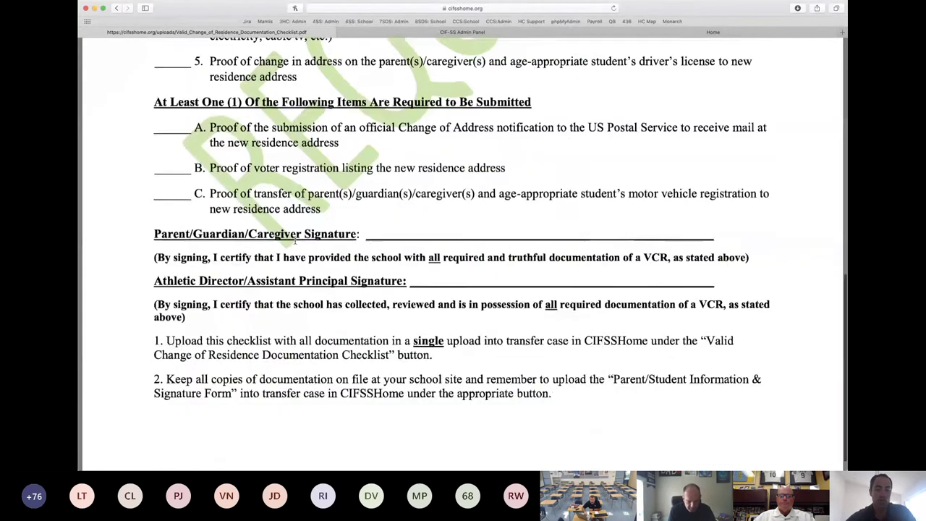
scroll(294, 241, up, 15)
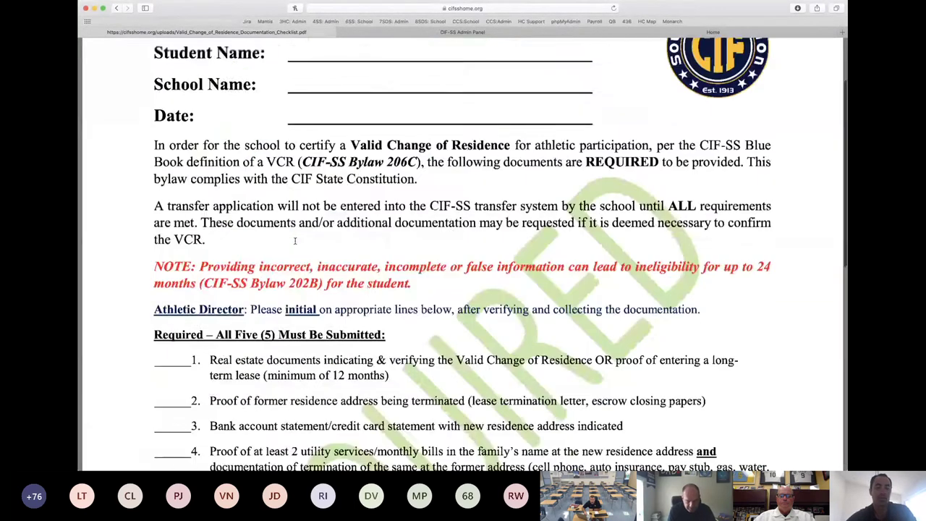
key(super+Left)
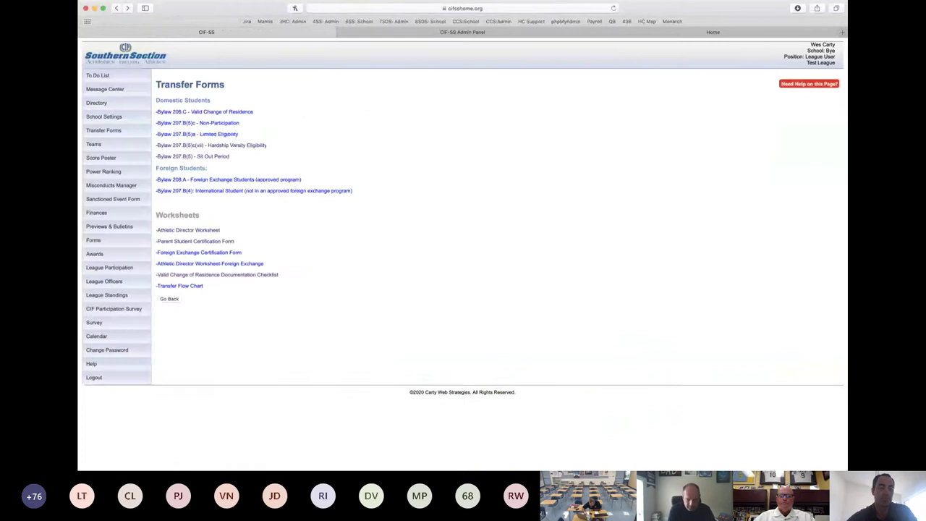
click(191, 286)
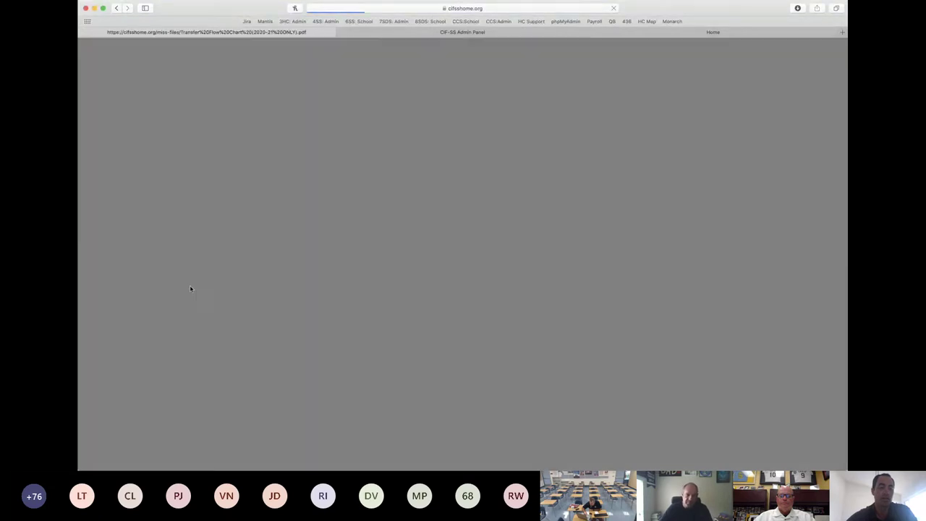
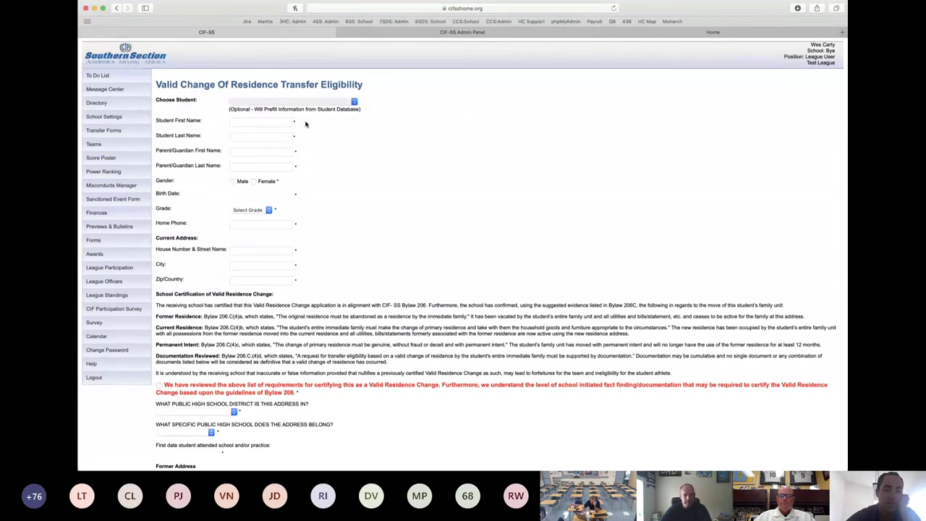
Step: Pick the student from Choose Student to prefill grade 10 and current address
click(306, 123)
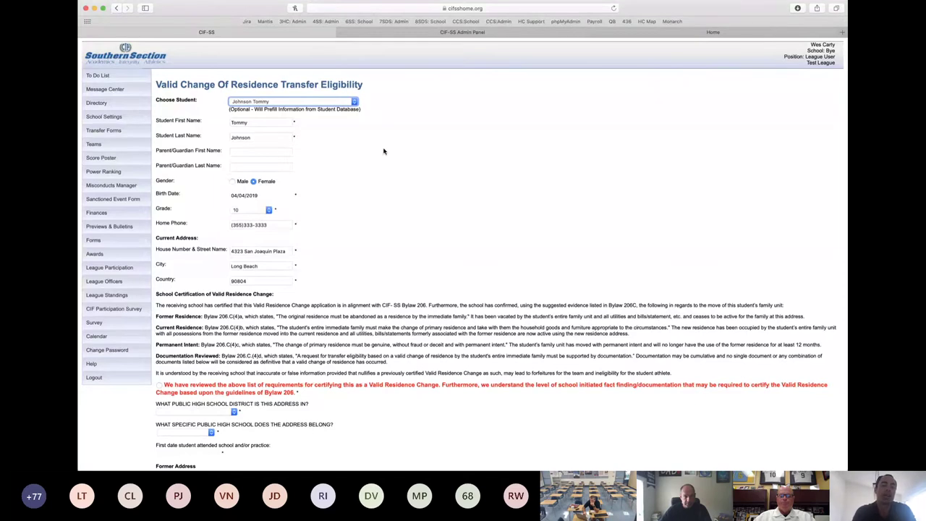
click(384, 152)
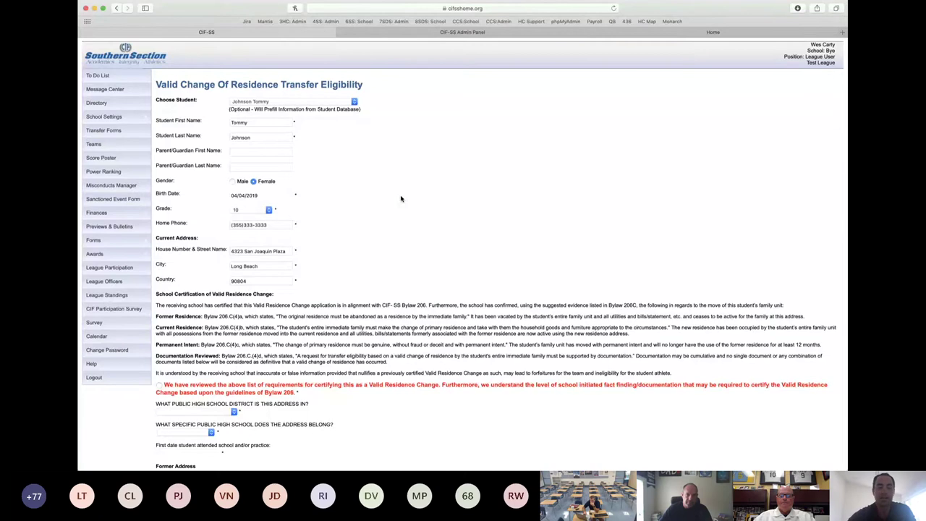
Step: Enter the parent/guardian's first and last name on the transfer form
click(262, 152)
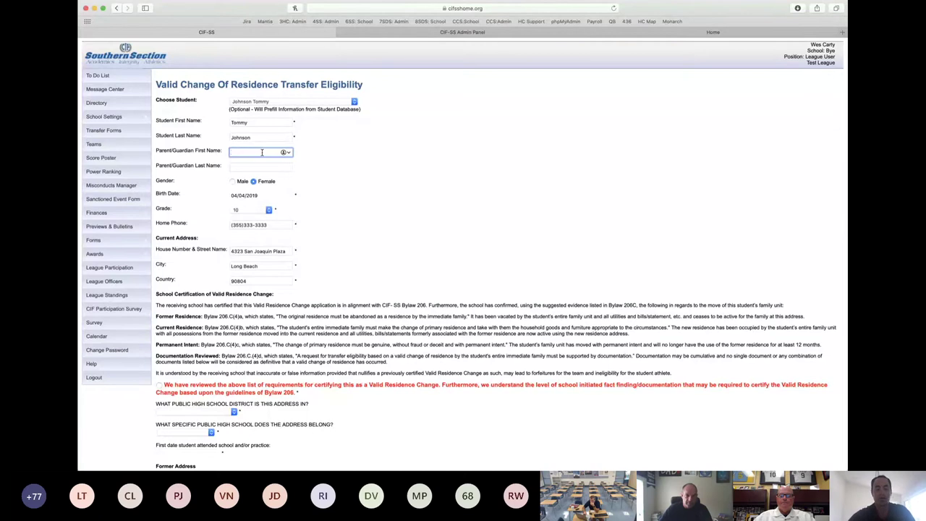
text(Joh)
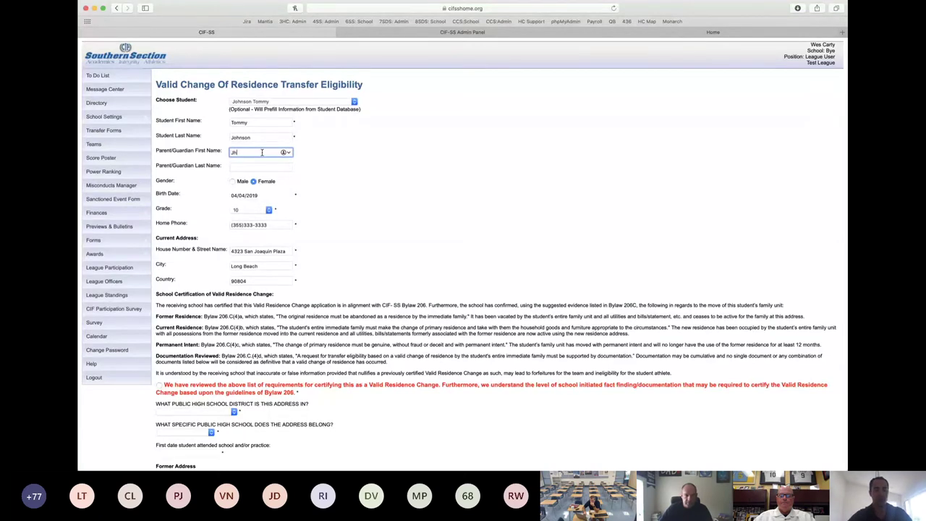
text(n)
key(Tab)
text(Johns)
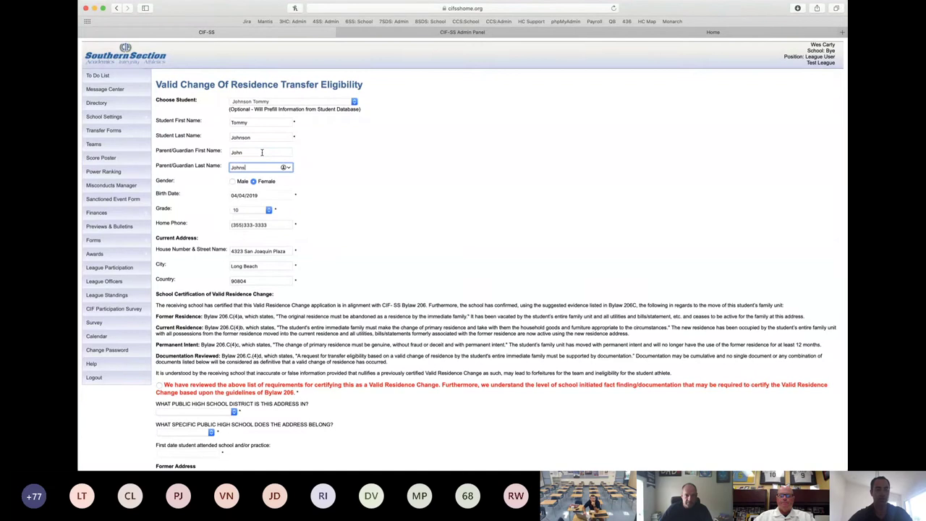
text(on)
click(357, 217)
scroll(360, 219, down, 3)
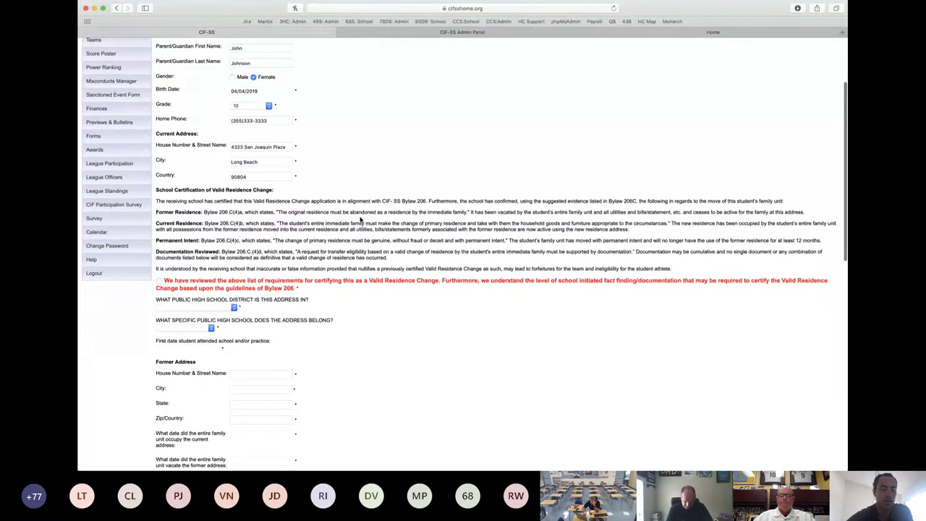
scroll(360, 219, down, 1)
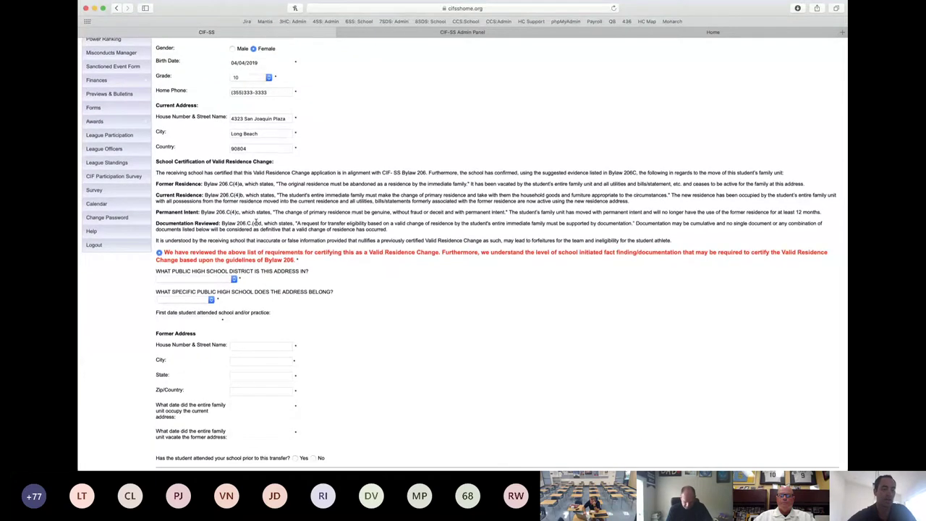
scroll(238, 223, down, 2)
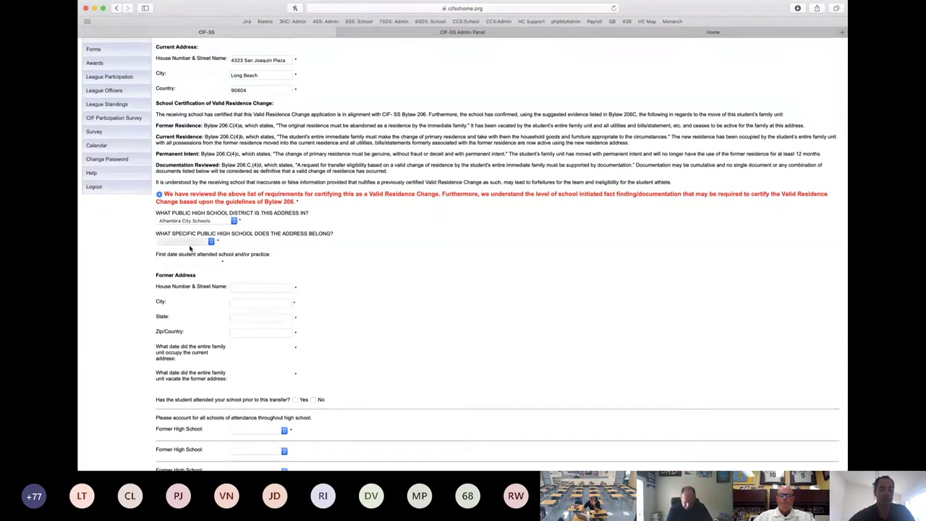
Step: Set the address's high school to Agoura and first attendance date to 08/17/2020
click(187, 241)
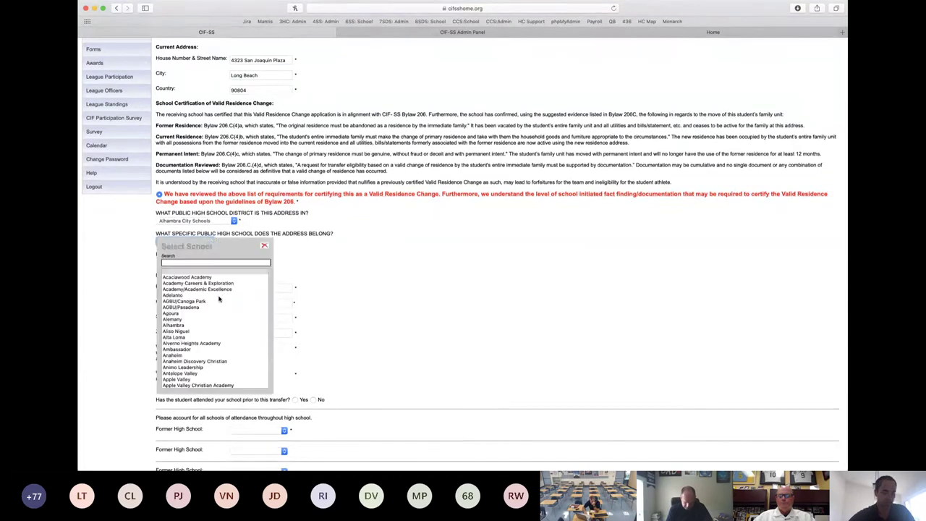
click(185, 316)
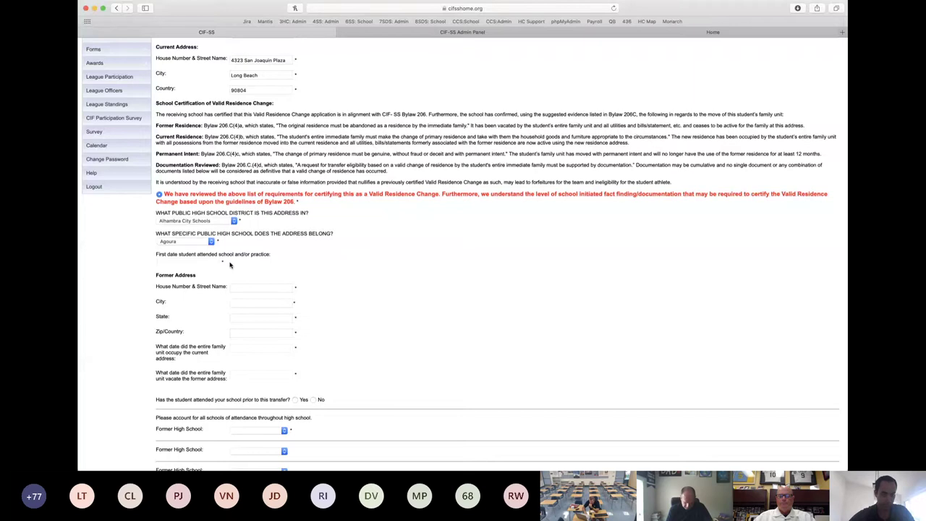
click(203, 264)
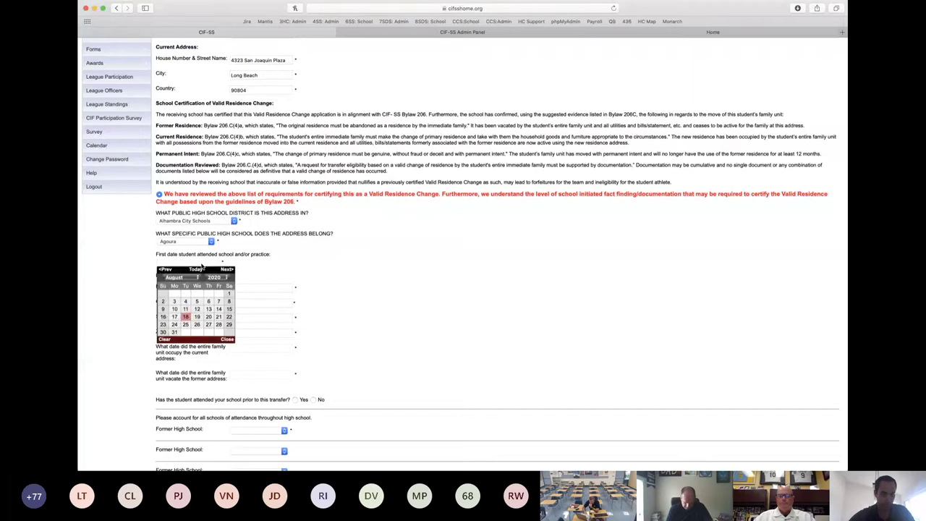
click(174, 316)
scroll(396, 257, down, 2)
scroll(362, 246, down, 1)
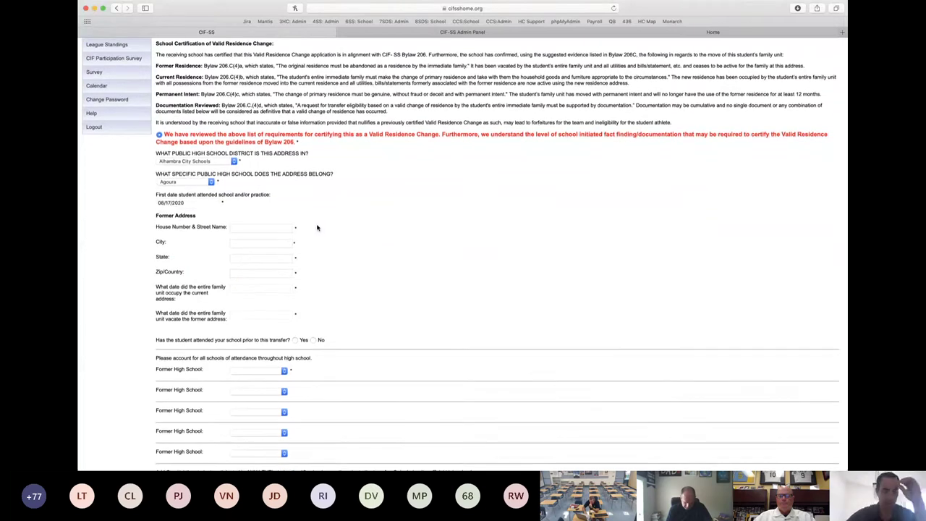
click(264, 228)
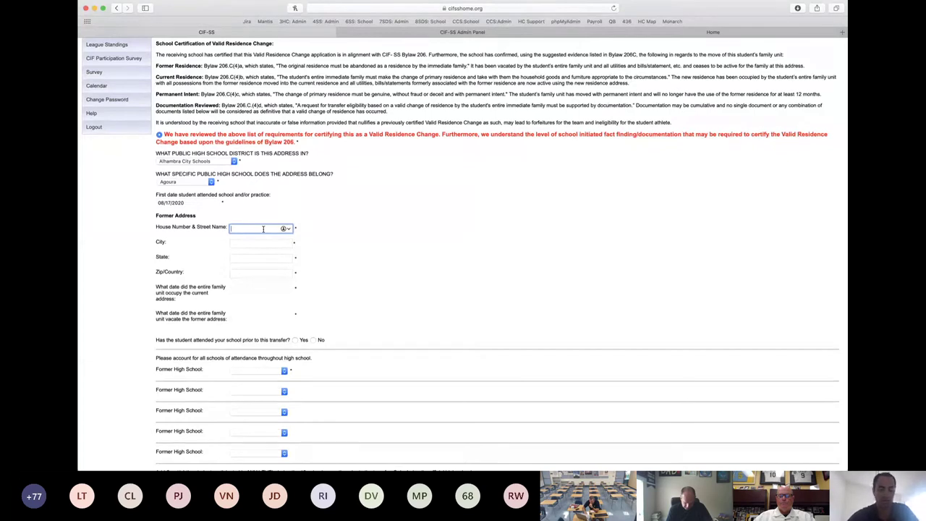
Step: Autofill the former street address, city, state and zip
click(283, 228)
scroll(348, 195, down, 3)
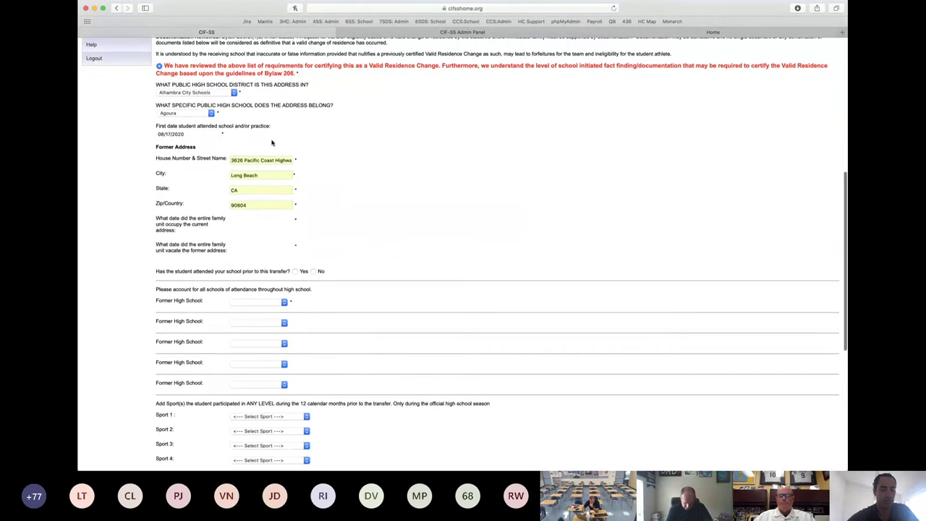
scroll(304, 177, down, 1)
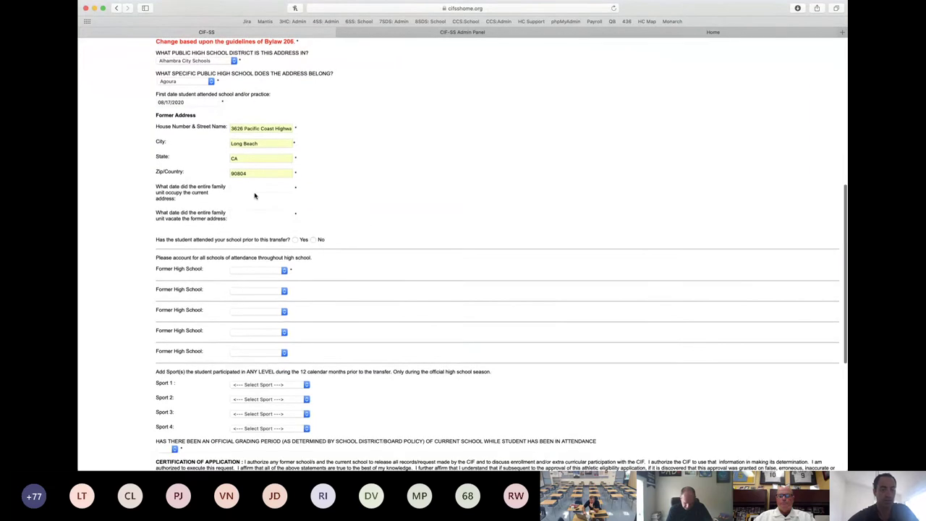
Step: Set the former address move-in date to 08/03/2020 and move-out date to 08/05/2020
click(239, 189)
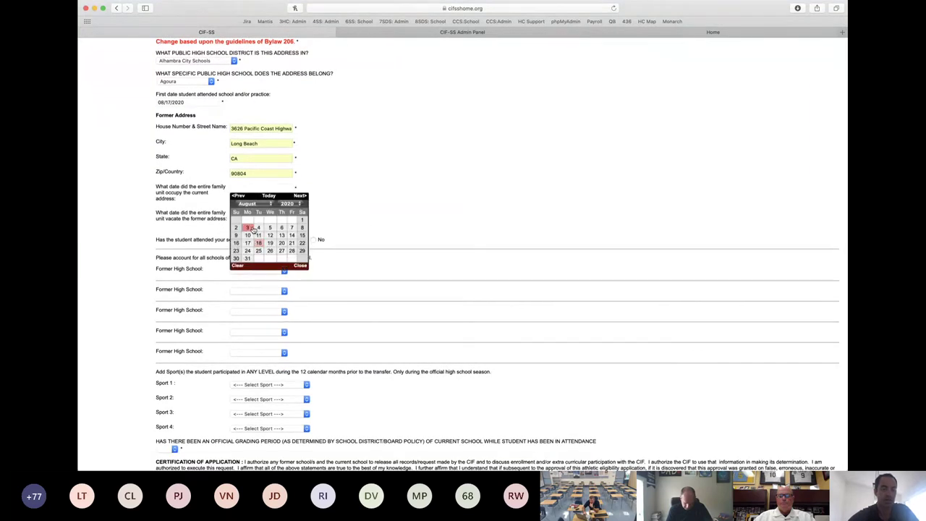
click(250, 227)
scroll(399, 207, down, 2)
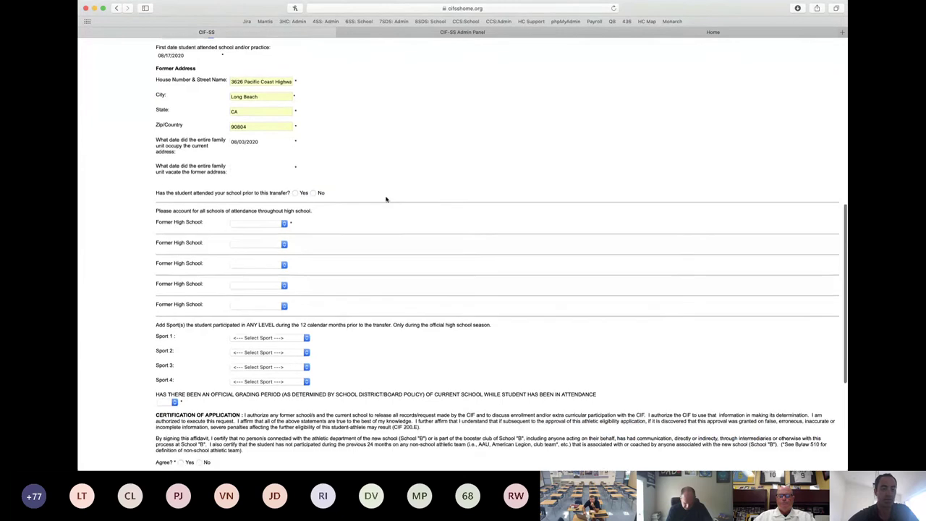
click(275, 170)
click(271, 211)
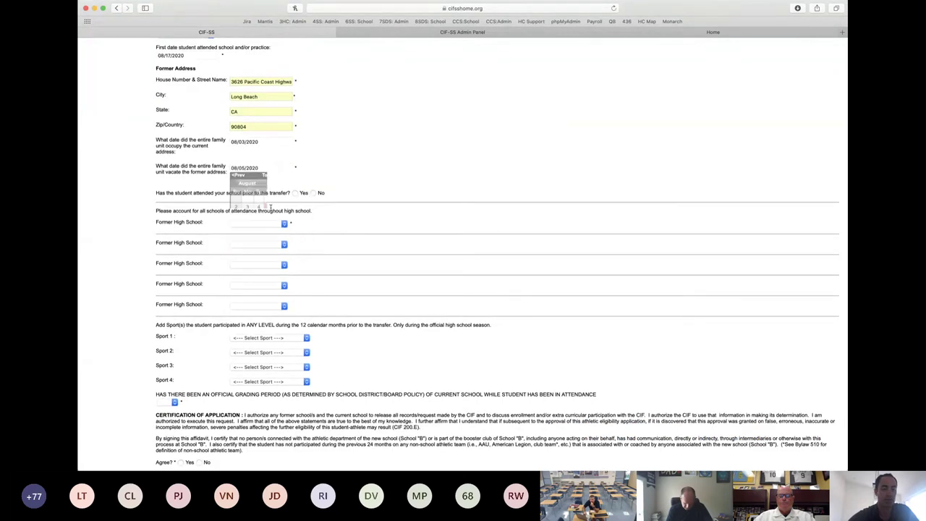
scroll(355, 168, down, 3)
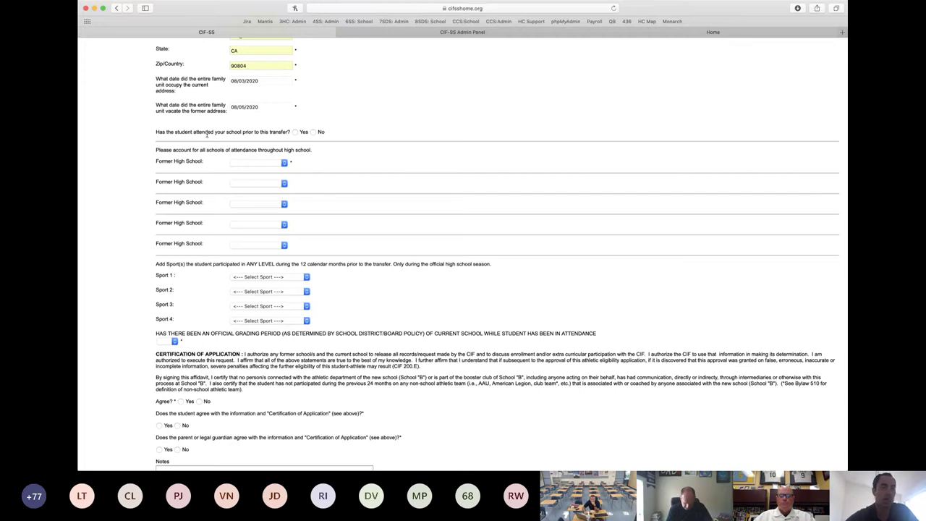
Step: Answer No to whether the student previously attended this school
click(295, 131)
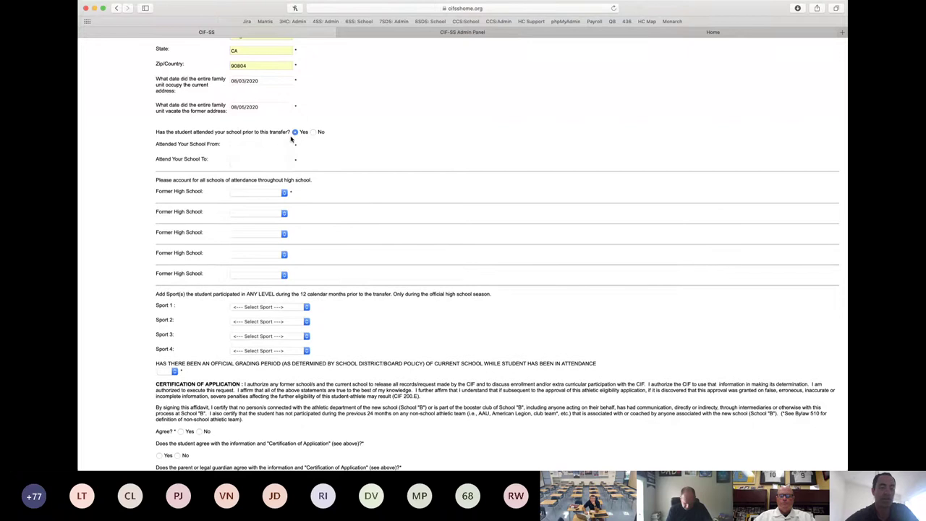
click(278, 146)
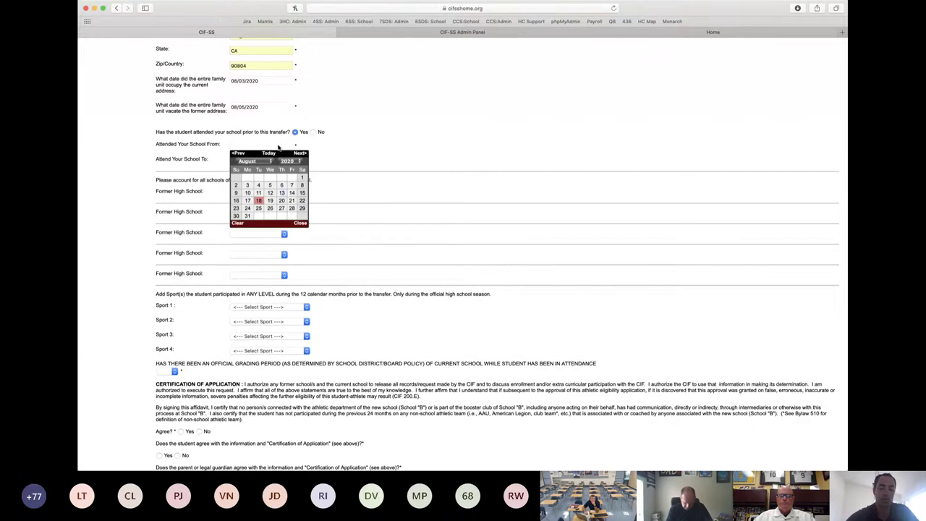
click(349, 153)
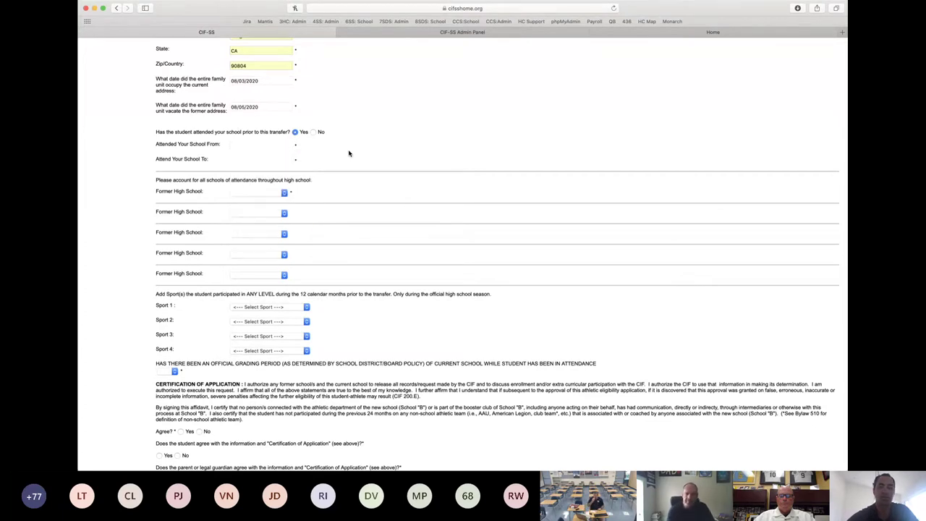
click(313, 133)
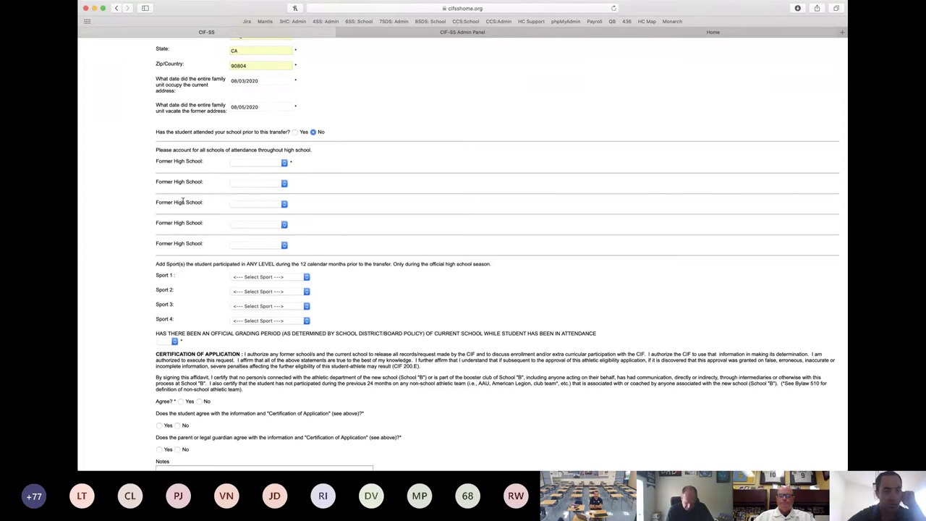
click(287, 162)
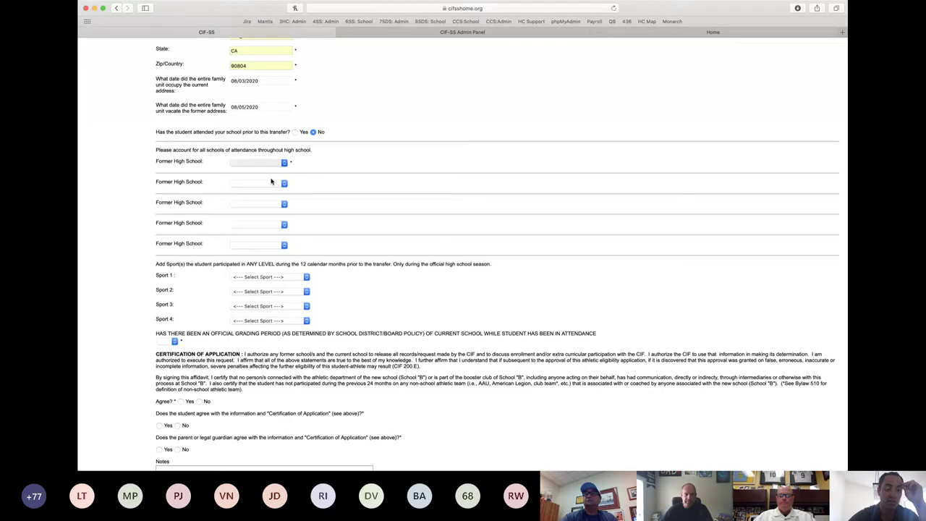
Step: Search 'la s' and pick La Serna as the first former high school
click(271, 163)
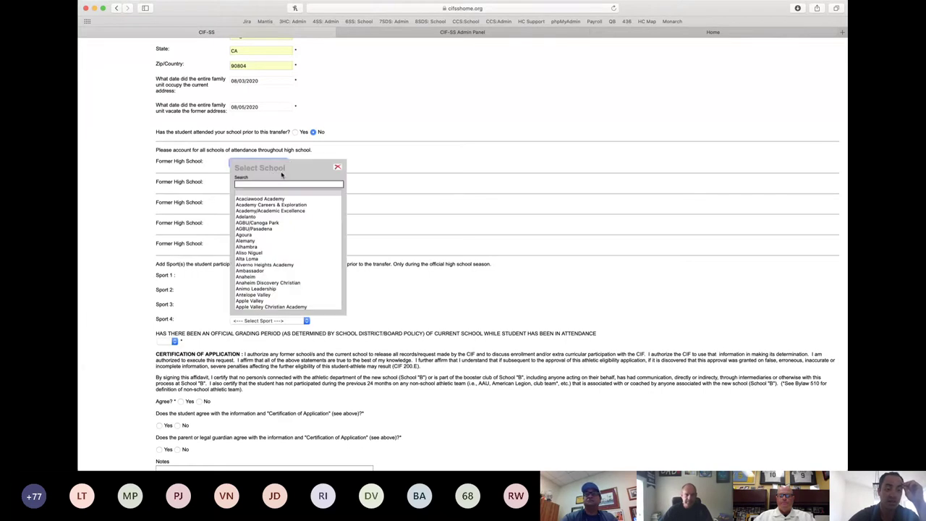
scroll(262, 285, up, 1)
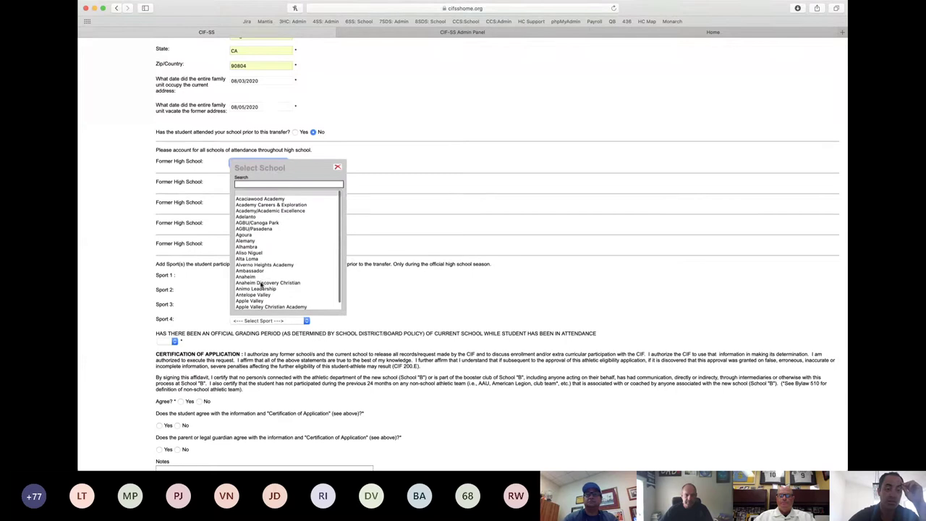
click(303, 185)
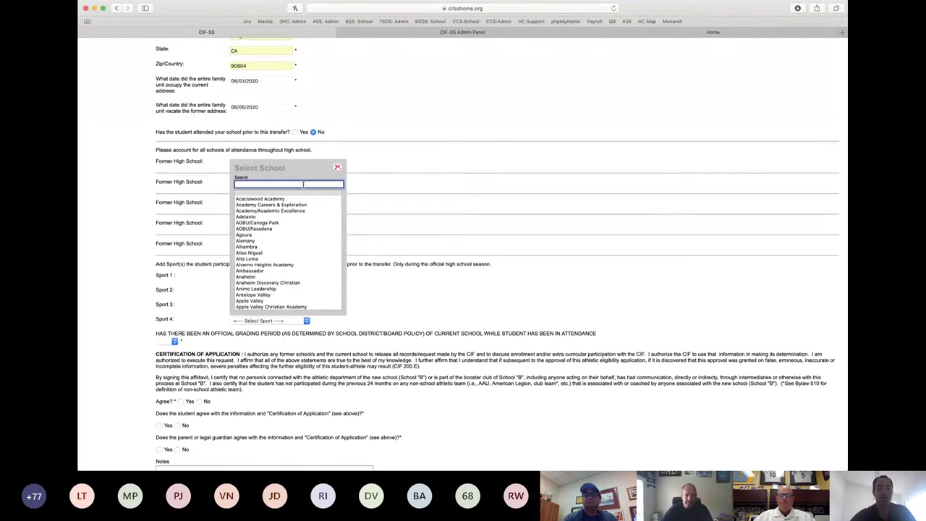
text(la s)
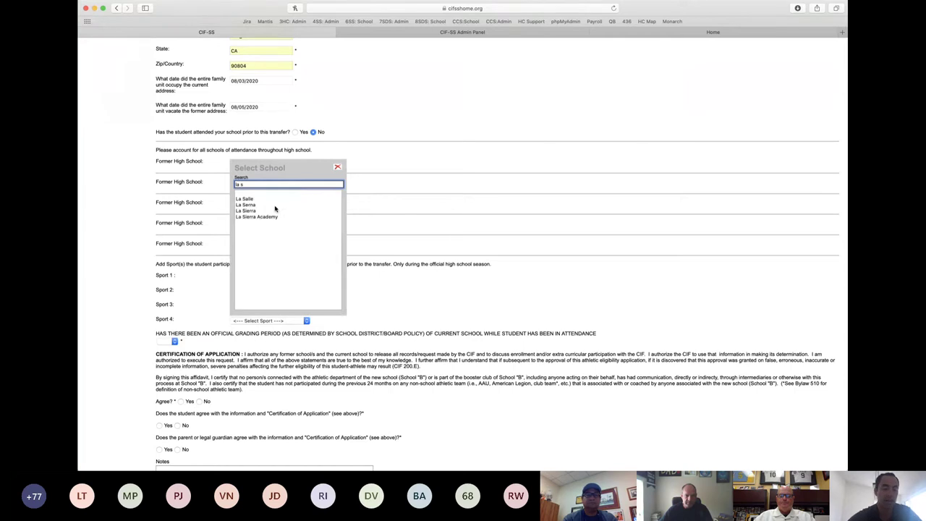
click(275, 206)
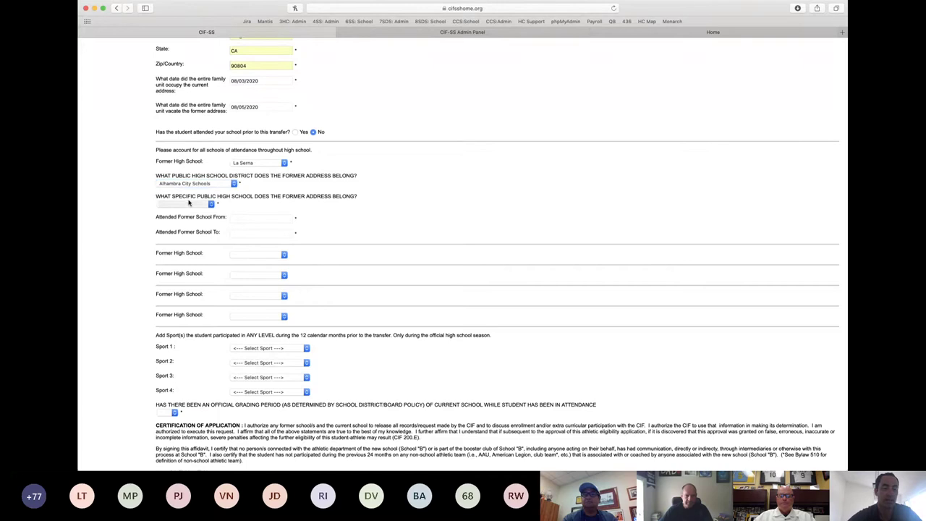
Step: Choose La Sierra as the address's school with attendance 08/10/2020 to 08/13/2020
click(193, 205)
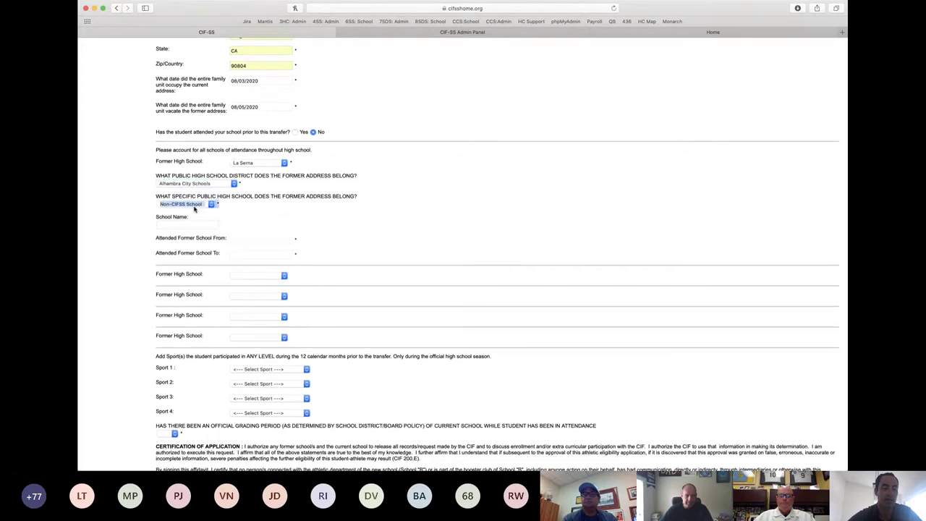
click(196, 203)
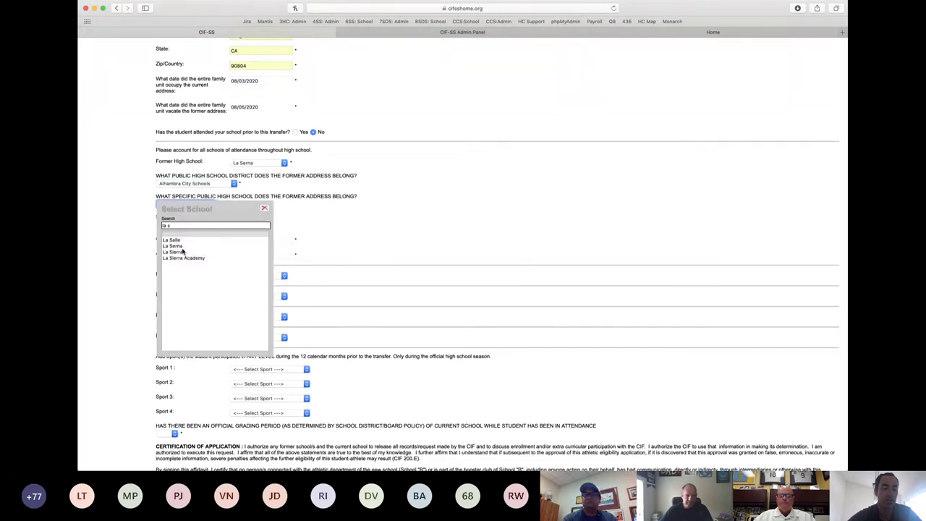
click(200, 254)
click(256, 220)
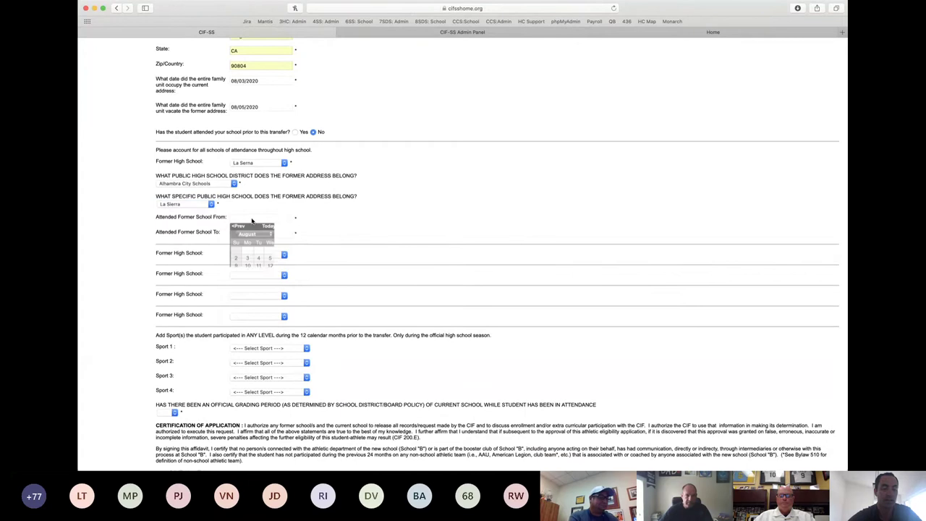
click(252, 265)
click(256, 234)
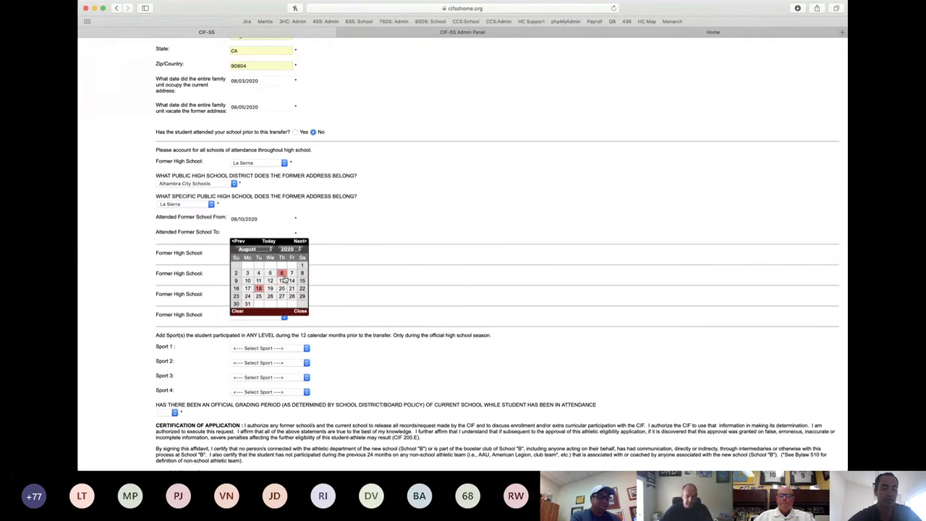
click(281, 280)
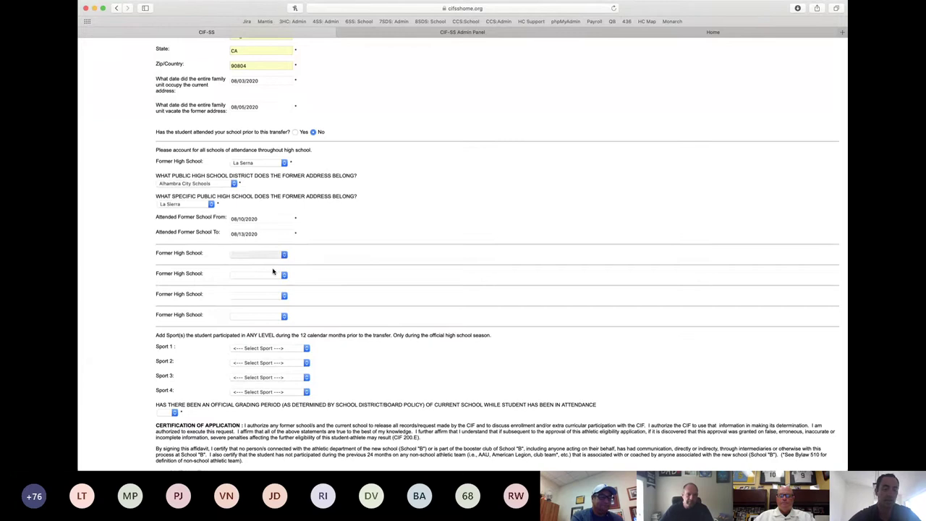
Step: Add Burlingame (CIF-CCS) as a second, non-CIF-SS former school
click(281, 274)
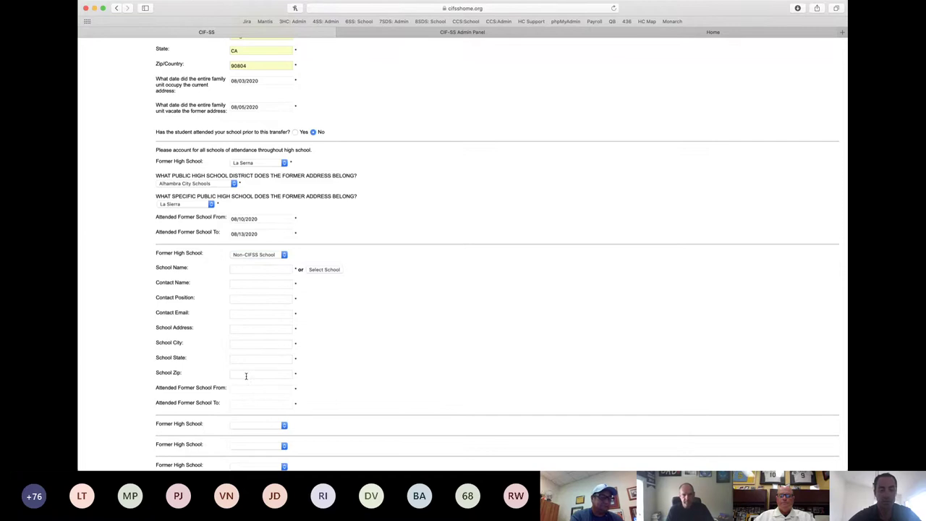
click(330, 269)
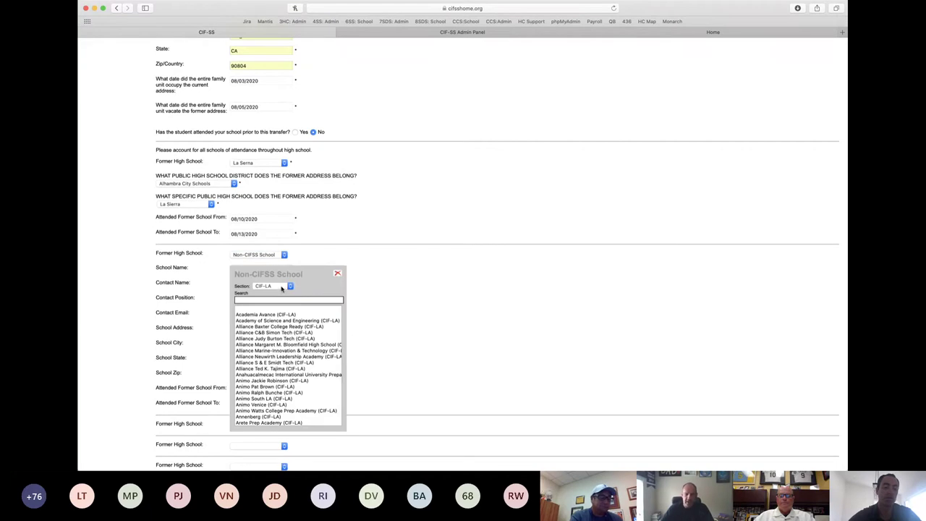
click(291, 286)
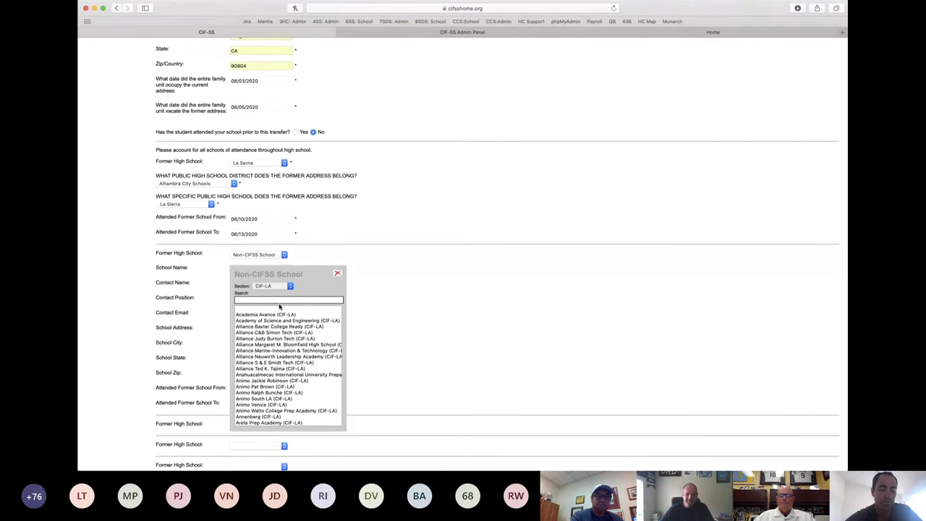
key(Up)
click(304, 299)
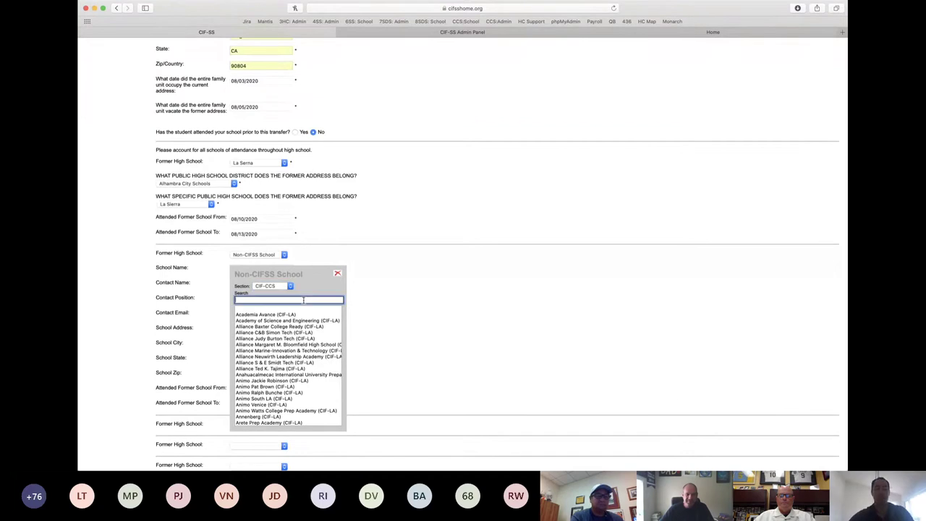
text(burl)
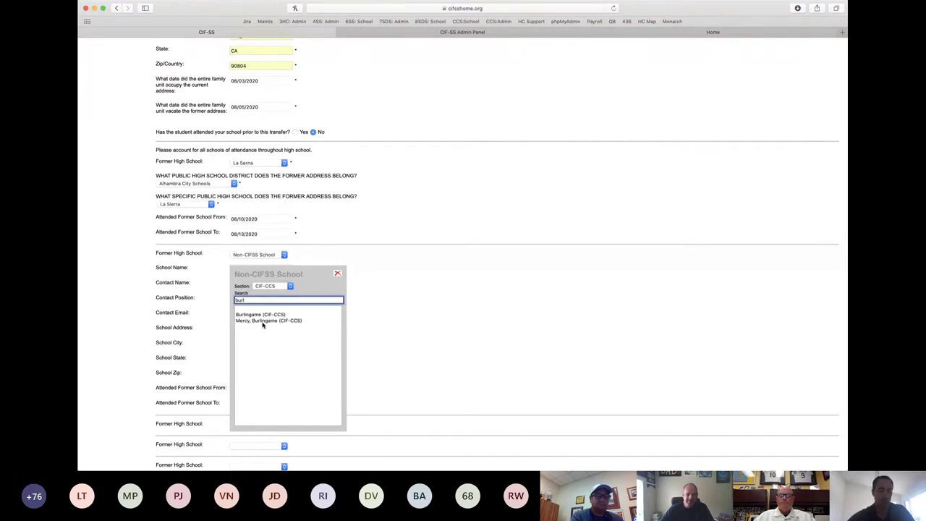
click(262, 315)
double_click(262, 316)
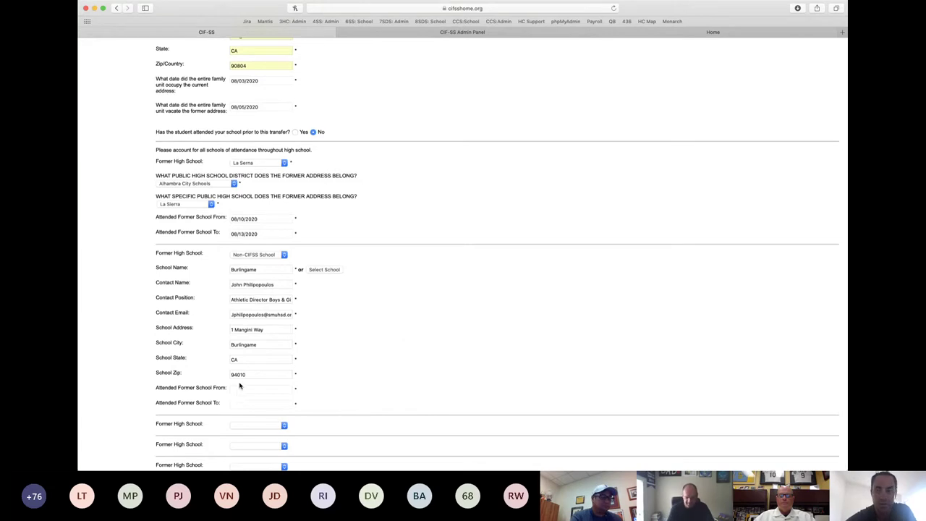
Step: Replace Burlingame's contact email with a new e-mail address
scroll(339, 319, down, 1)
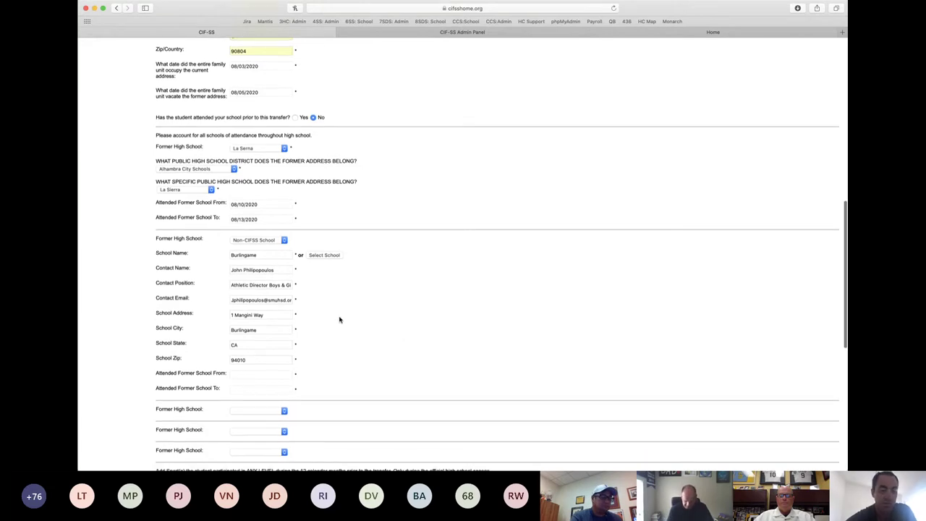
triple_click(251, 299)
key(BackSpace)
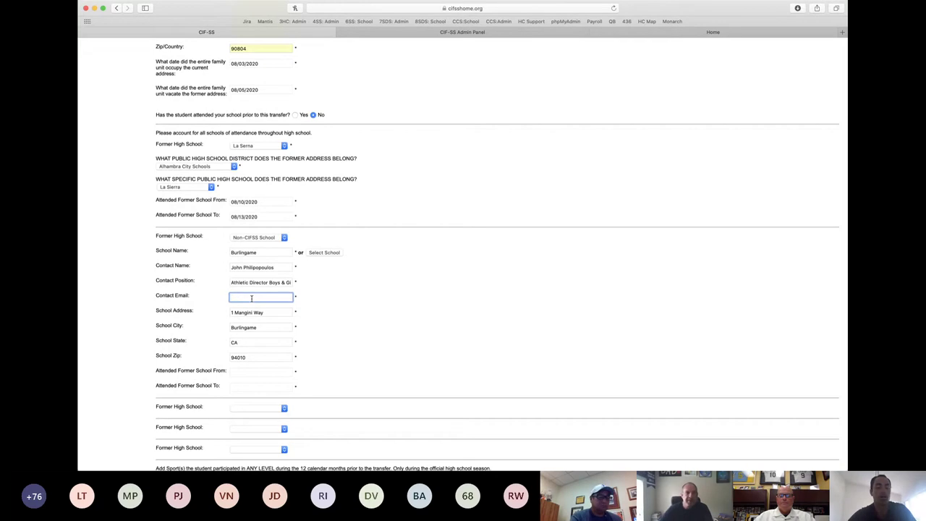
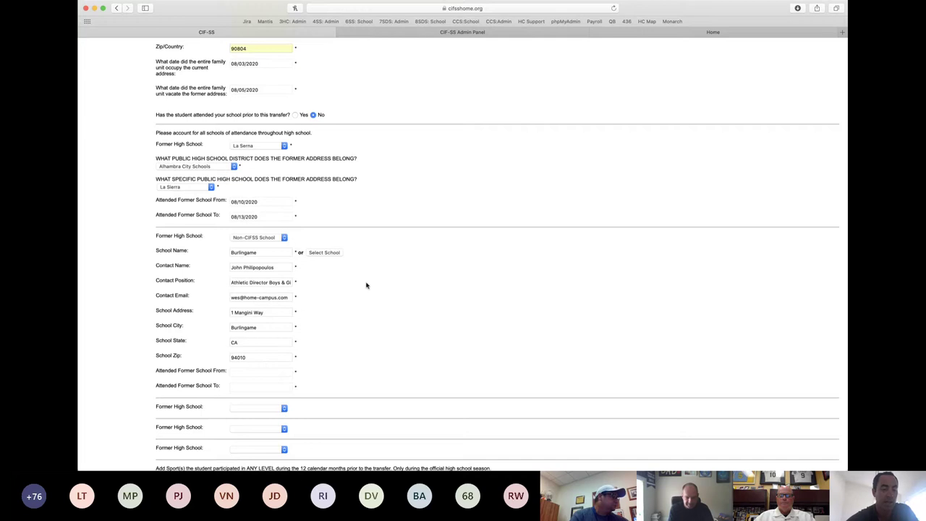
scroll(366, 283, down, 5)
Step: Set Burlingame attendance dates to 08/10/2020 through 08/14/2020
click(247, 254)
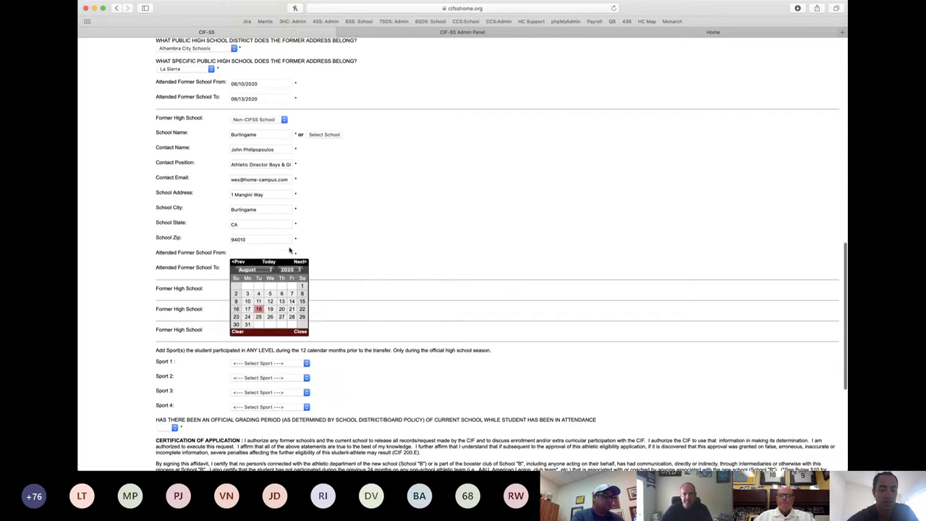
click(248, 306)
click(259, 268)
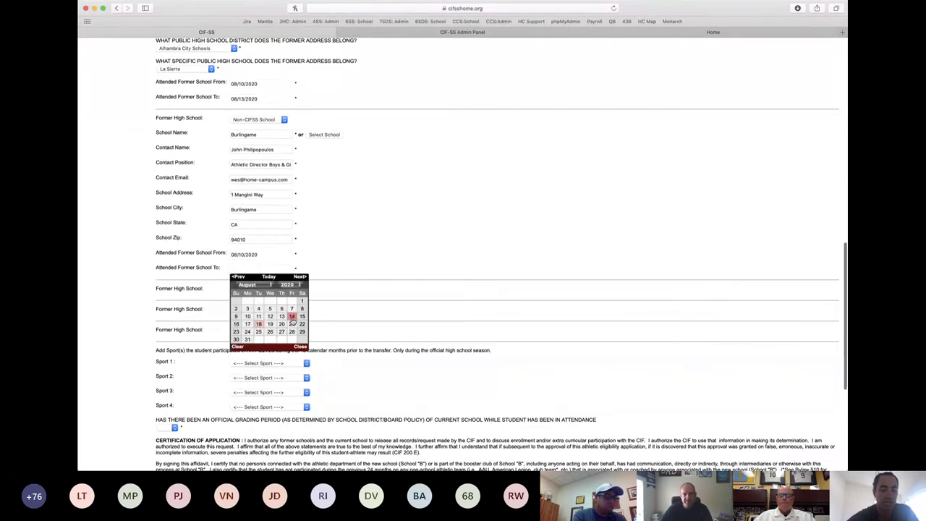
click(293, 322)
scroll(362, 259, down, 3)
scroll(362, 259, down, 2)
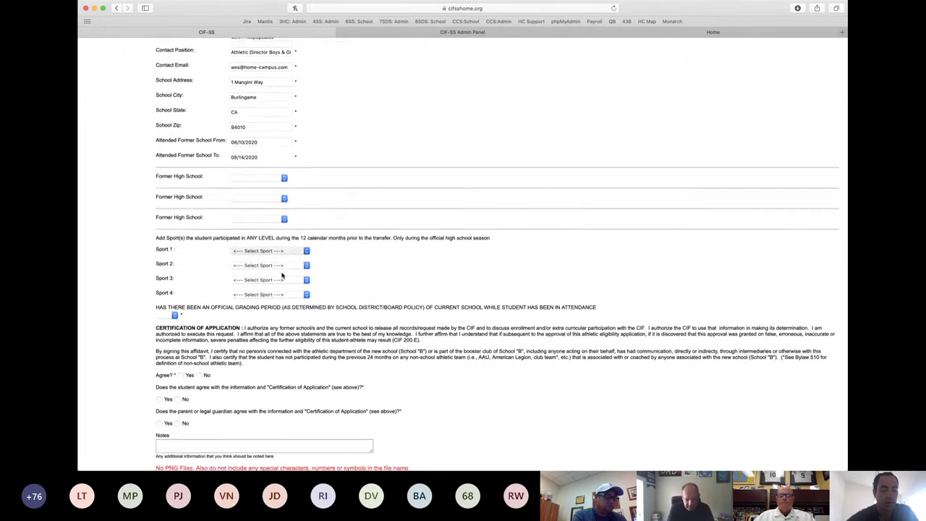
Step: Set Sport 1 to Basketball, Boys, grading period to No, and agree to certification
click(269, 250)
scroll(409, 254, down, 5)
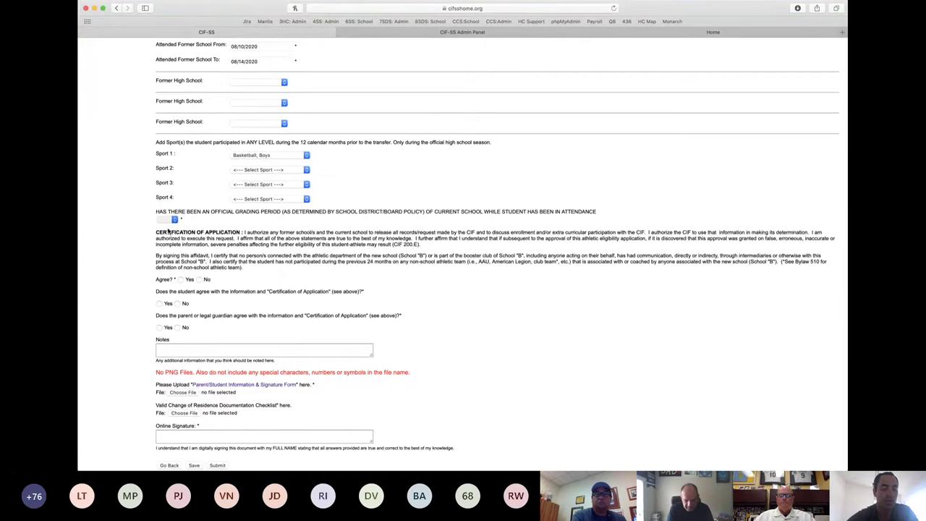
click(167, 230)
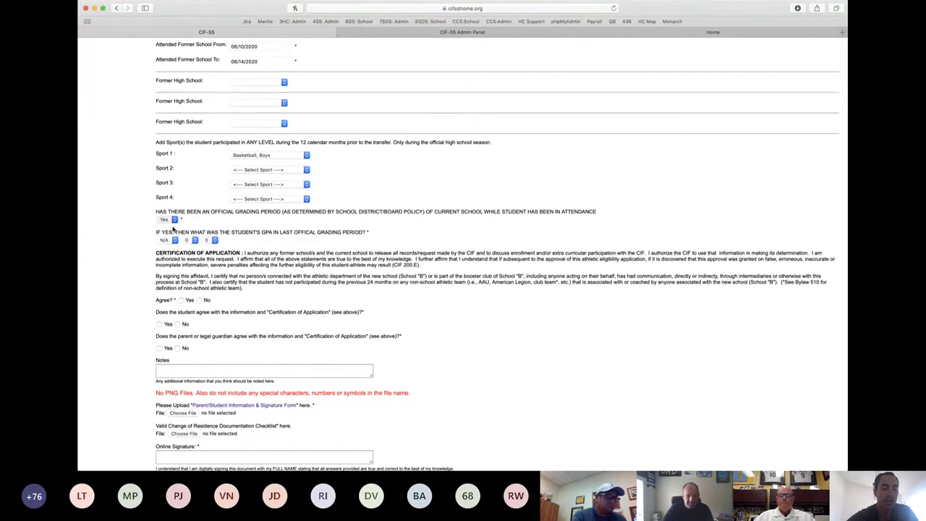
key(Down)
scroll(463, 325, down, 2)
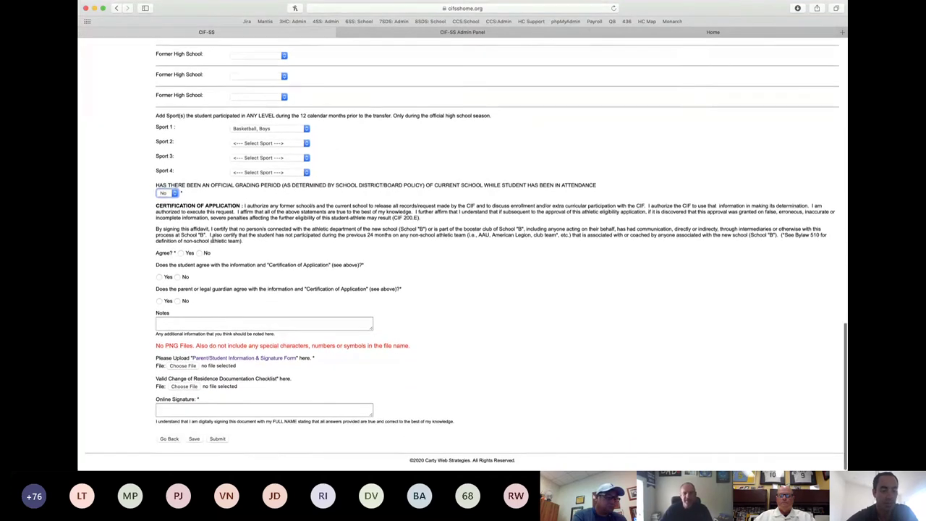
click(180, 254)
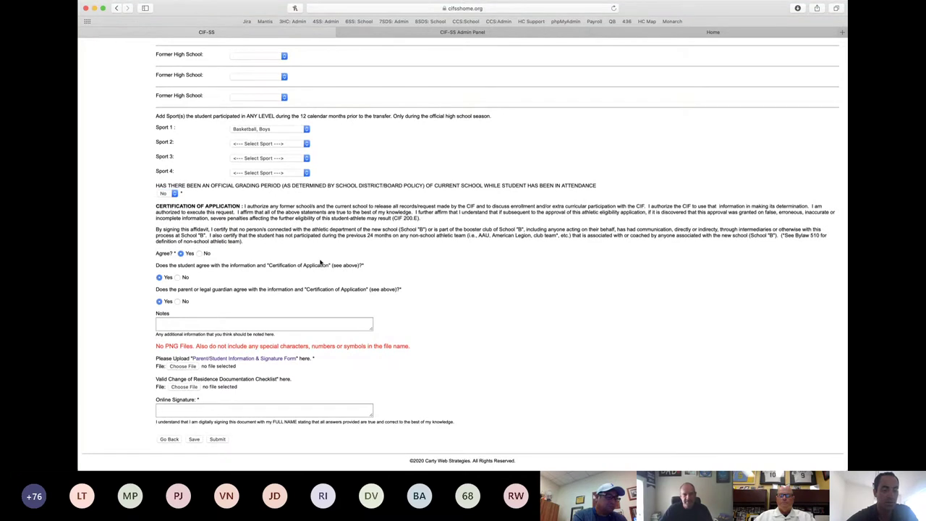
click(249, 325)
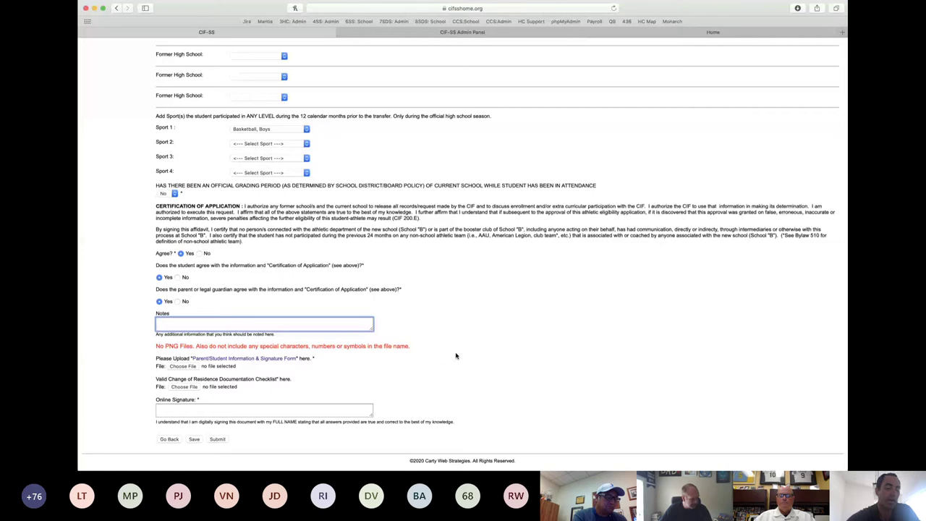
Step: Attach preview_widget.jpg to both the signature form and residence checklist uploads
click(193, 368)
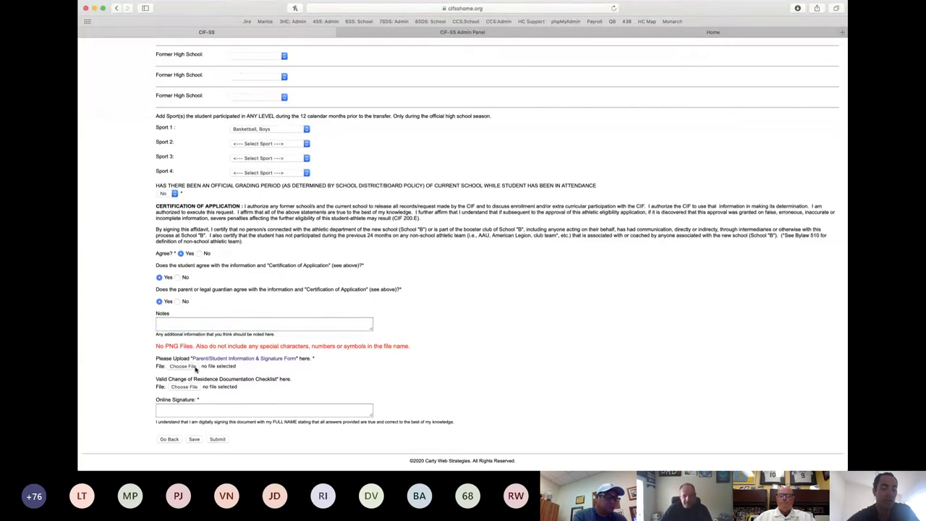
double_click(434, 100)
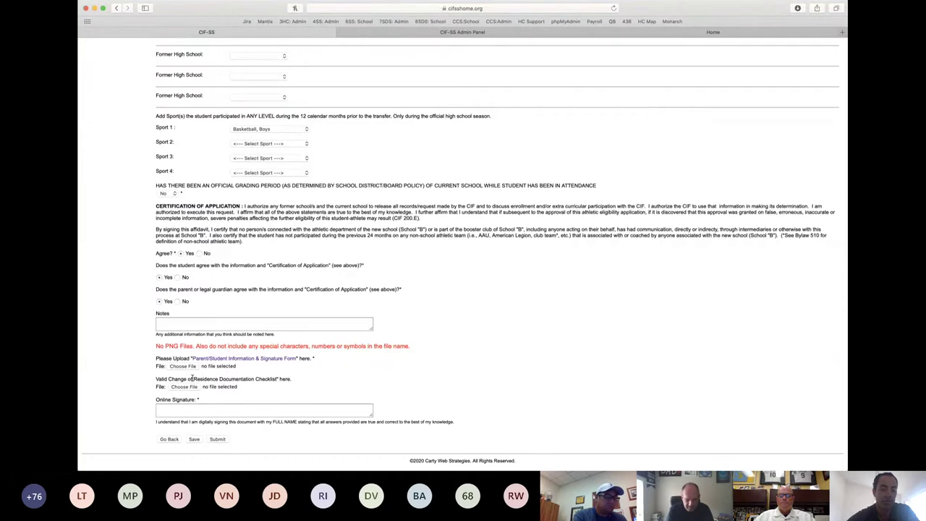
click(184, 387)
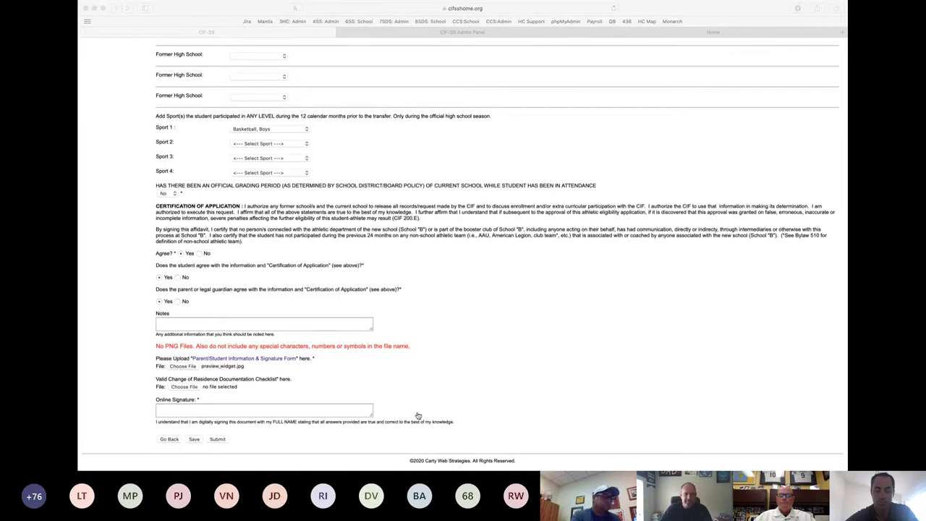
click(433, 342)
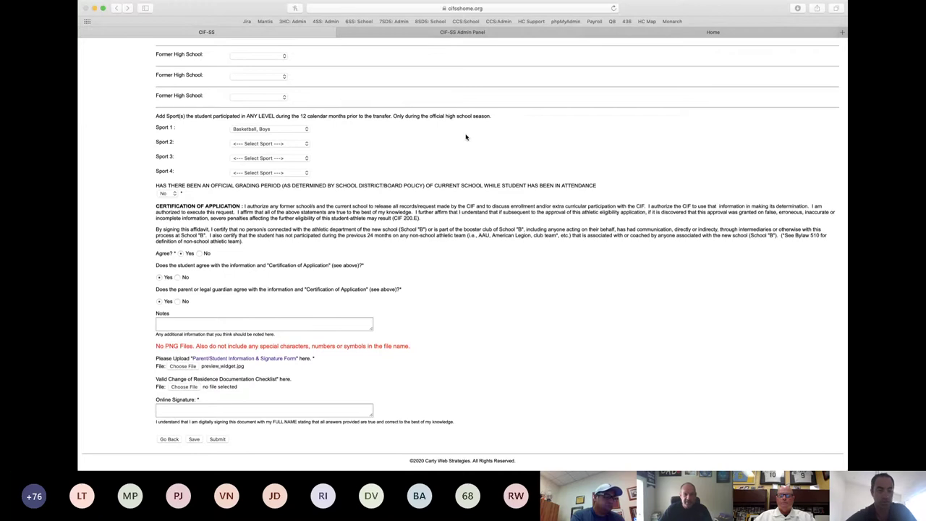
key(Return)
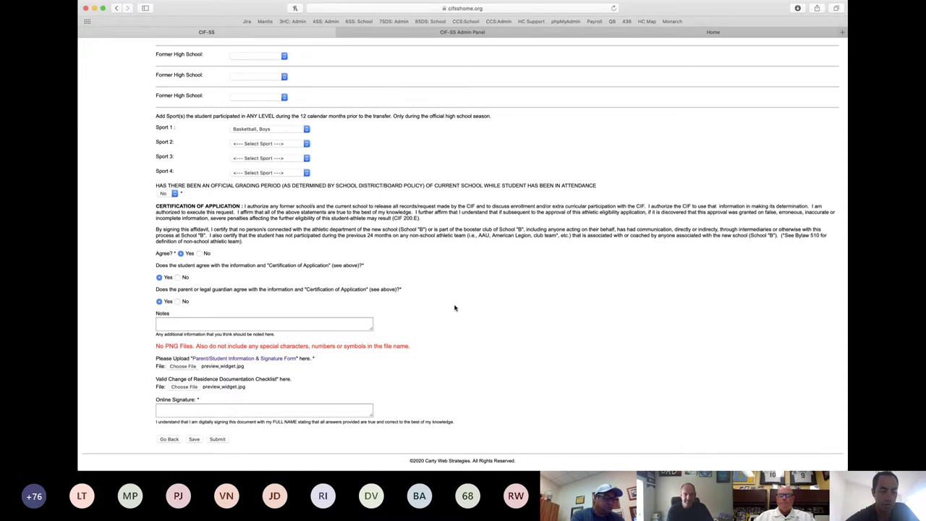
Step: Sign the online signature field with the submitting administrator's full name
click(261, 414)
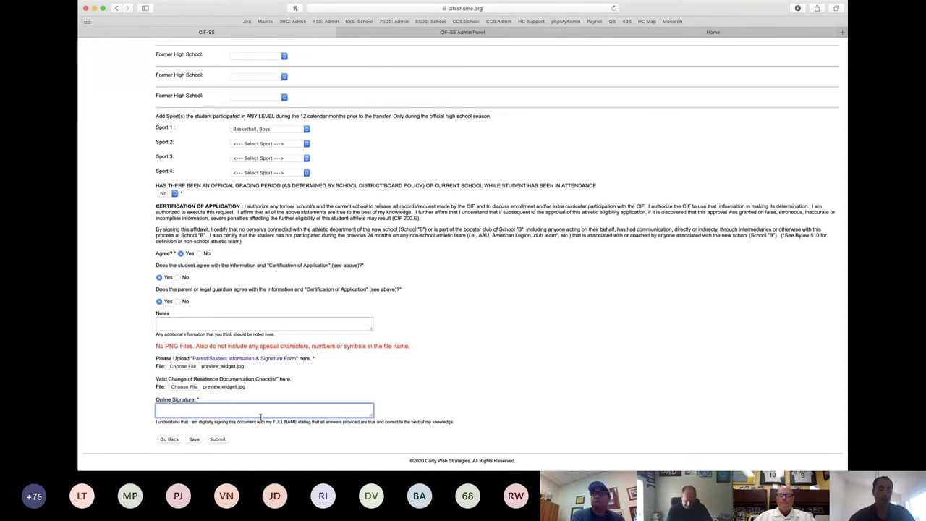
text(John)
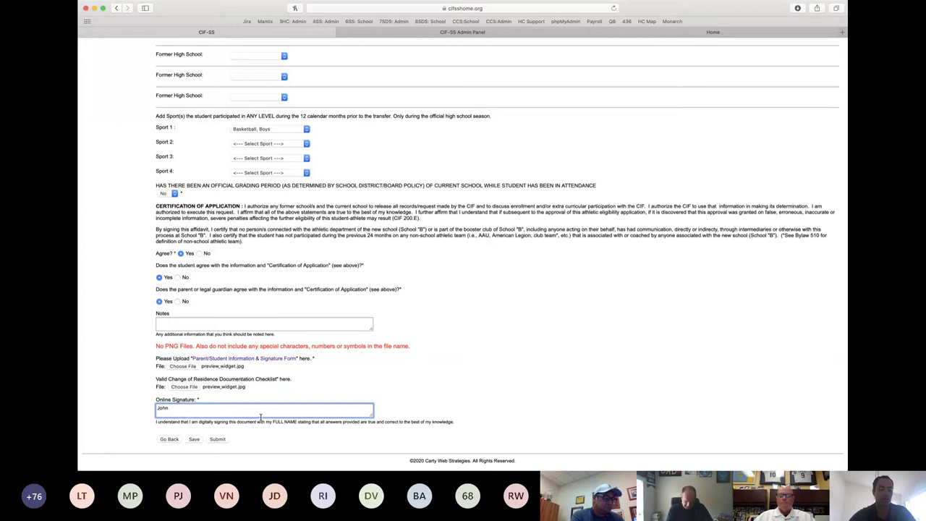
key(BackSpace)
key(BackSpace)
key(BackSpace)
key(BackSpace)
key(BackSpace)
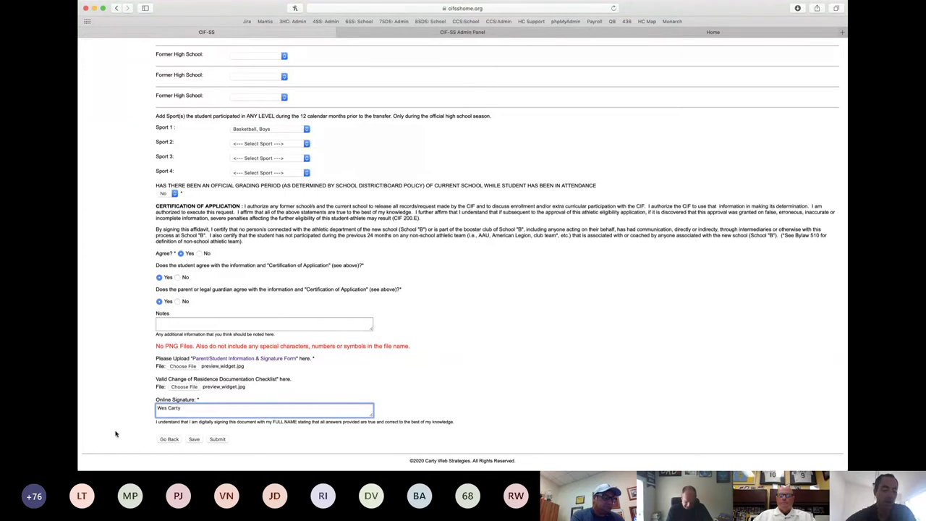
click(80, 440)
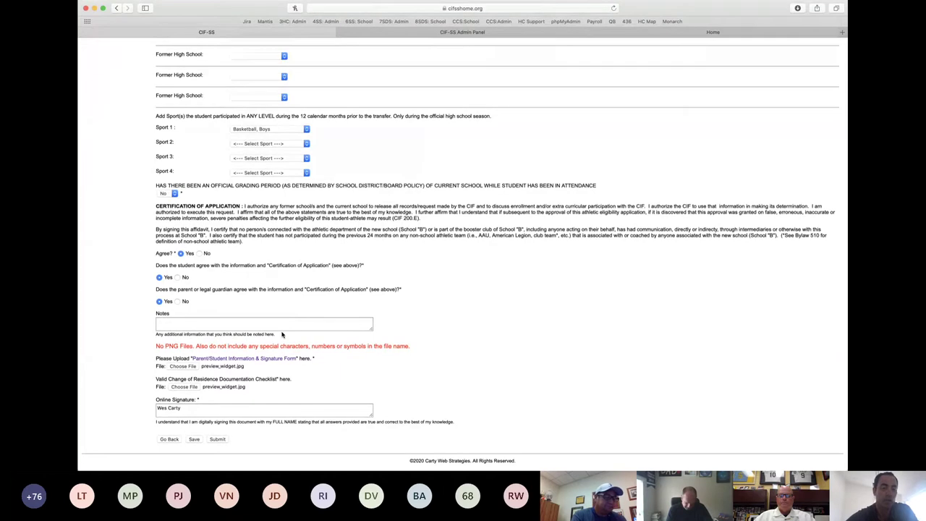
Step: Submit the transfer request and review its Completed and Pending Former School(s) Response statuses
click(221, 442)
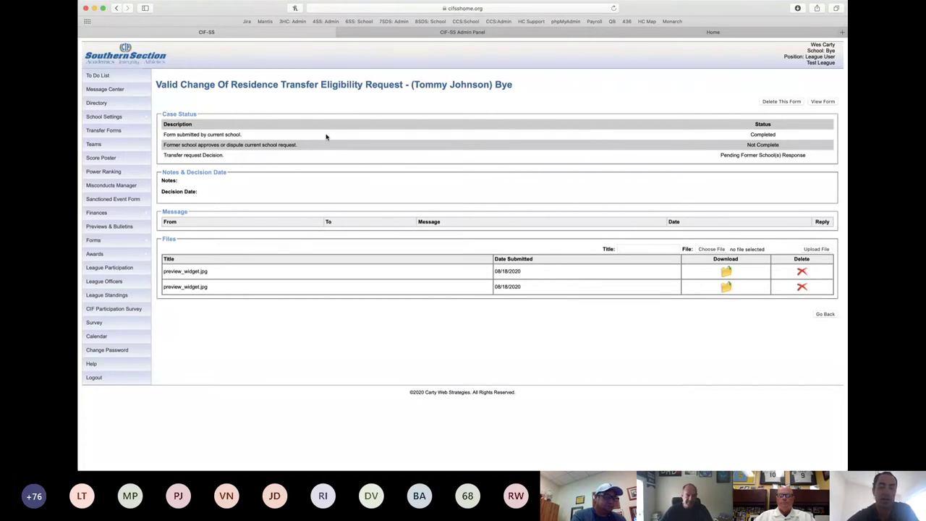
double_click(774, 135)
click(683, 166)
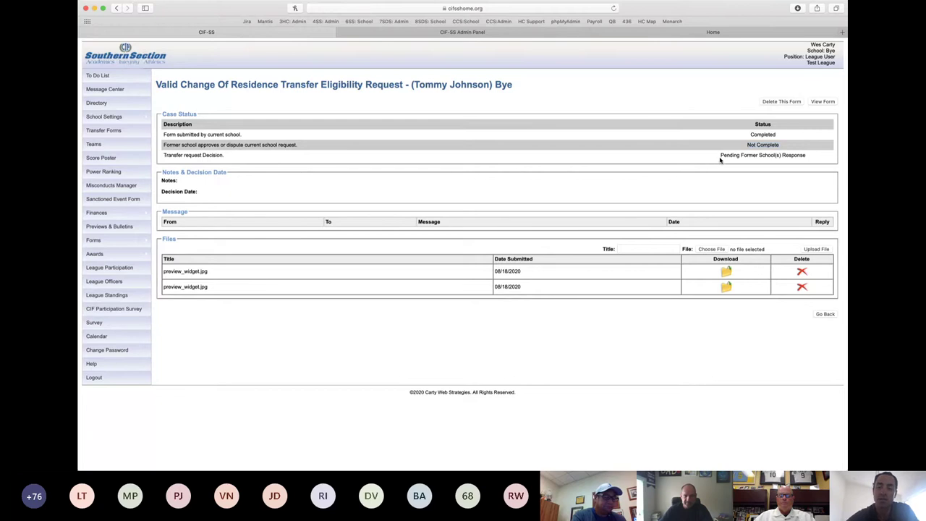
drag(722, 155, 805, 155)
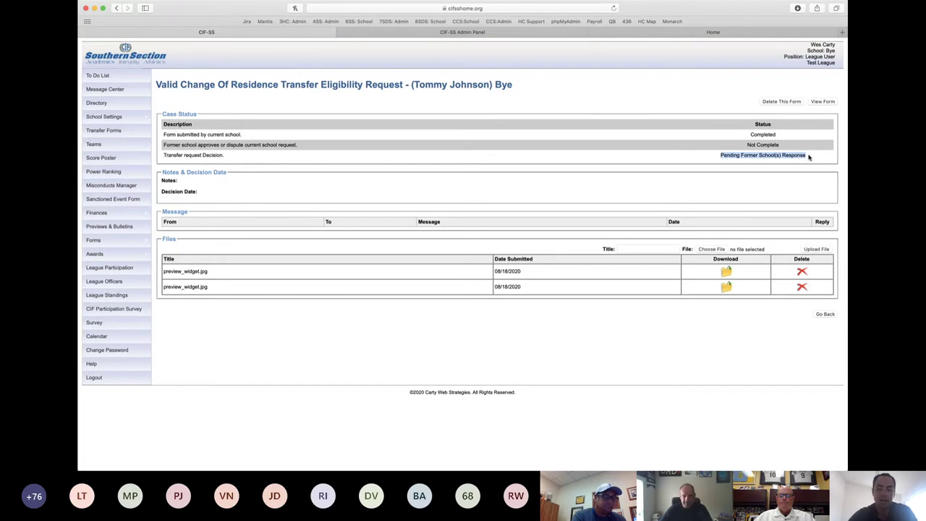
click(741, 170)
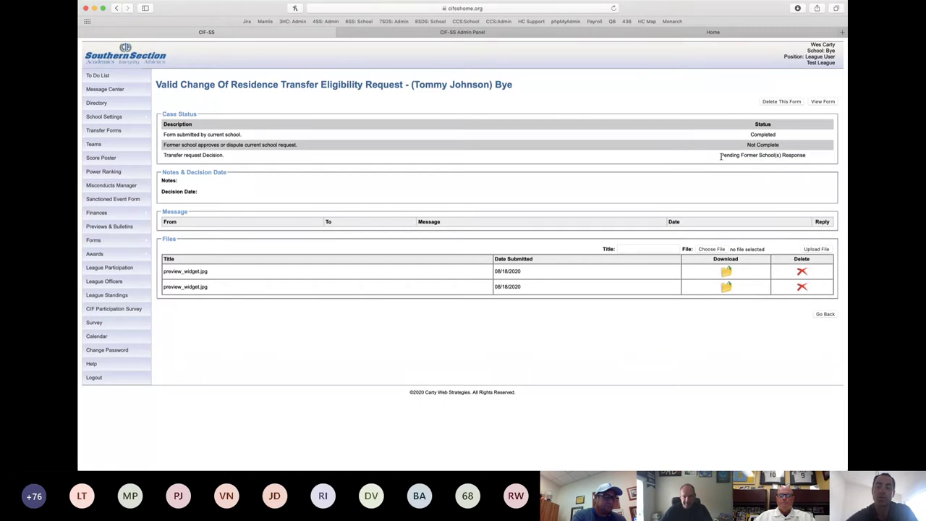
click(822, 102)
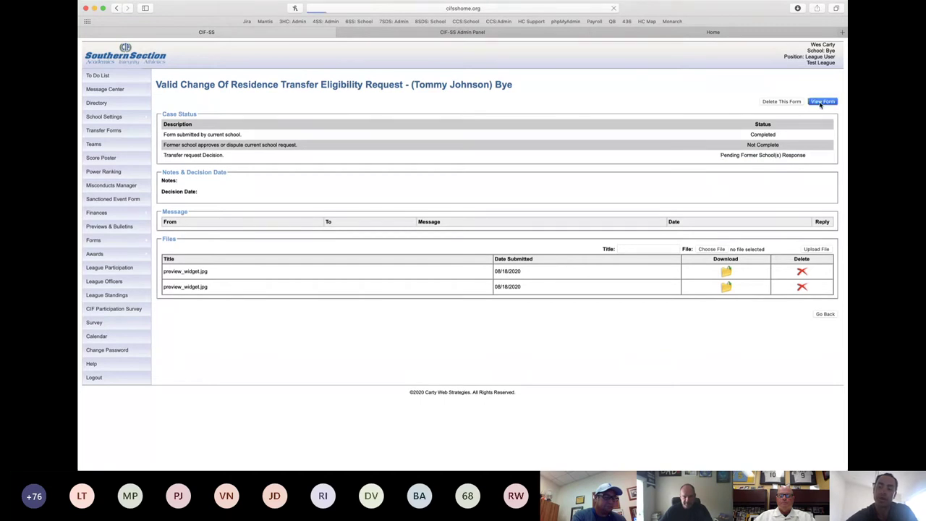
scroll(392, 329, down, 10)
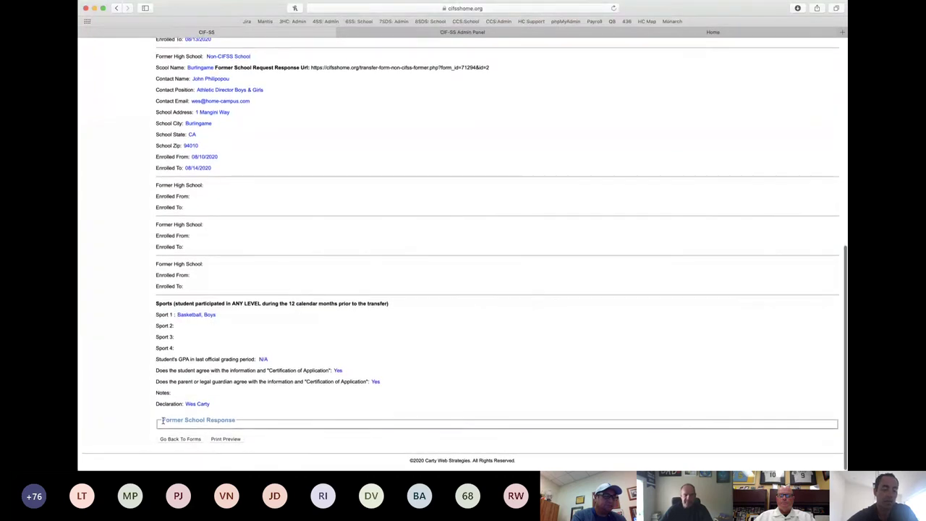
drag(161, 419, 230, 421)
click(235, 420)
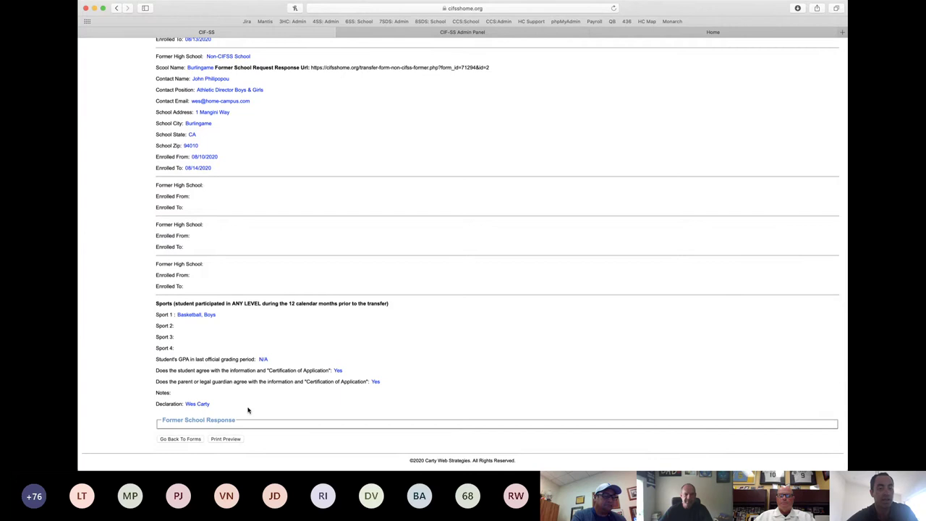
scroll(248, 409, up, 10)
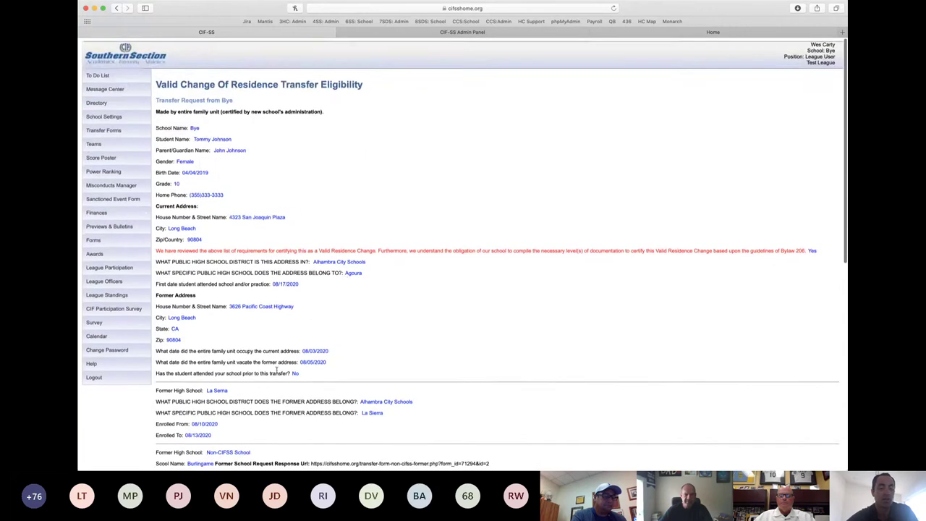
scroll(276, 373, down, 2)
scroll(285, 327, down, 1)
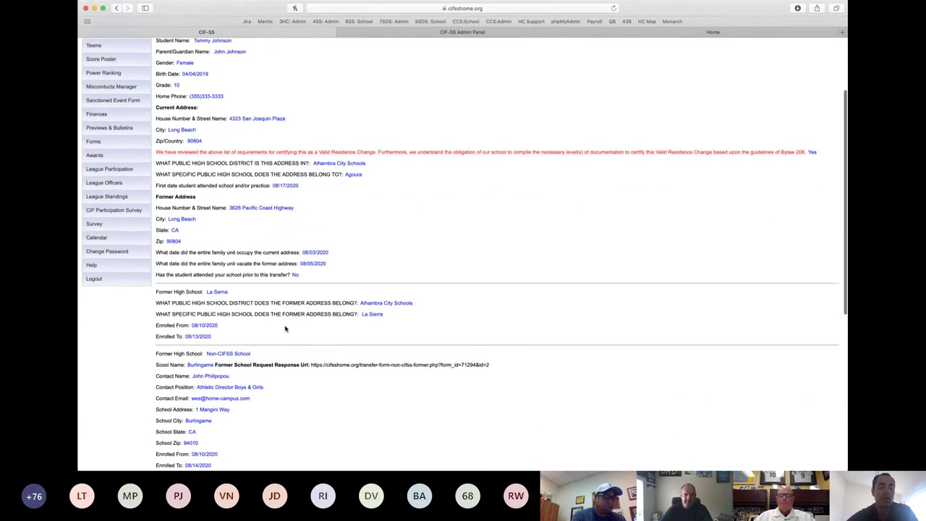
scroll(287, 326, up, 3)
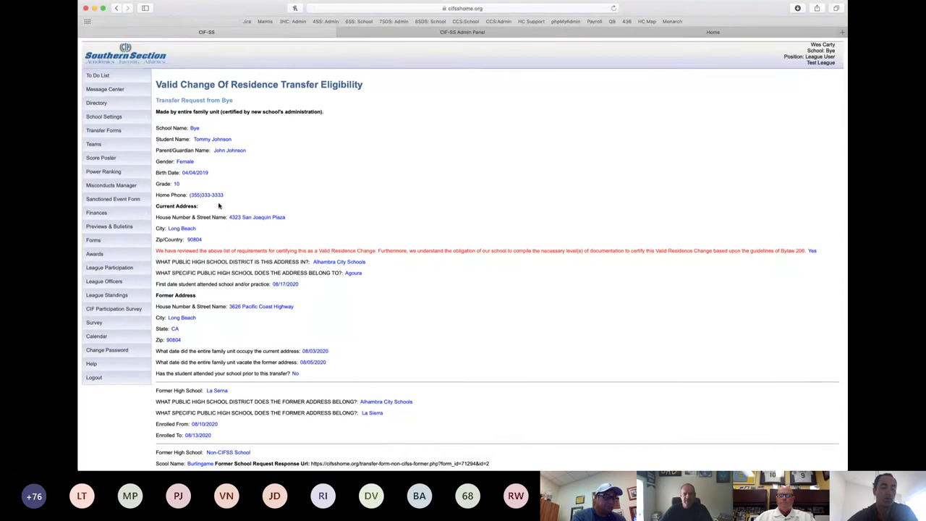
scroll(219, 206, down, 2)
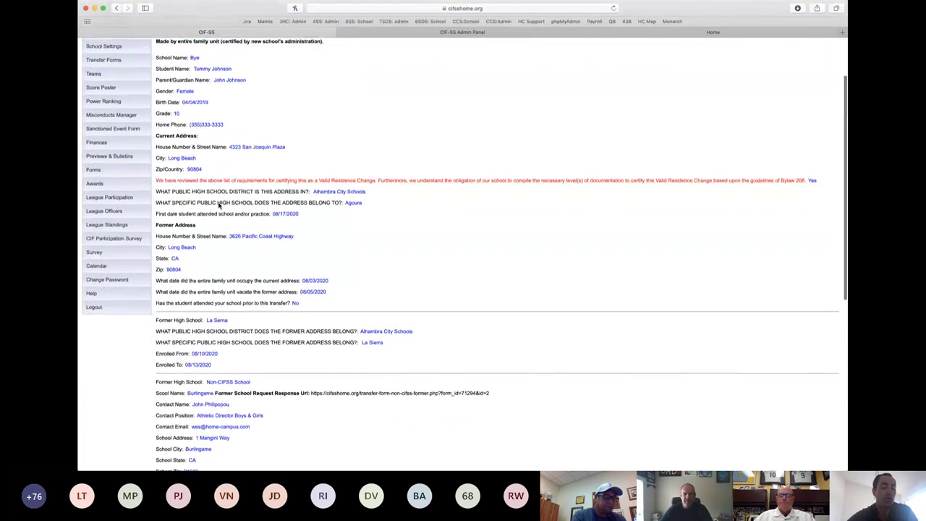
click(117, 8)
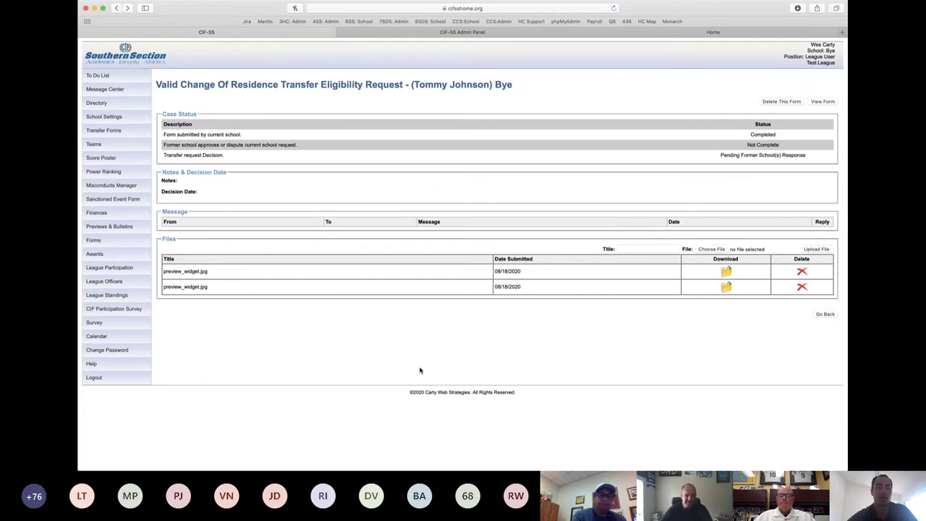
Step: In the admin Users Manager, filter the School to La Serna and log in as its administrator
click(519, 34)
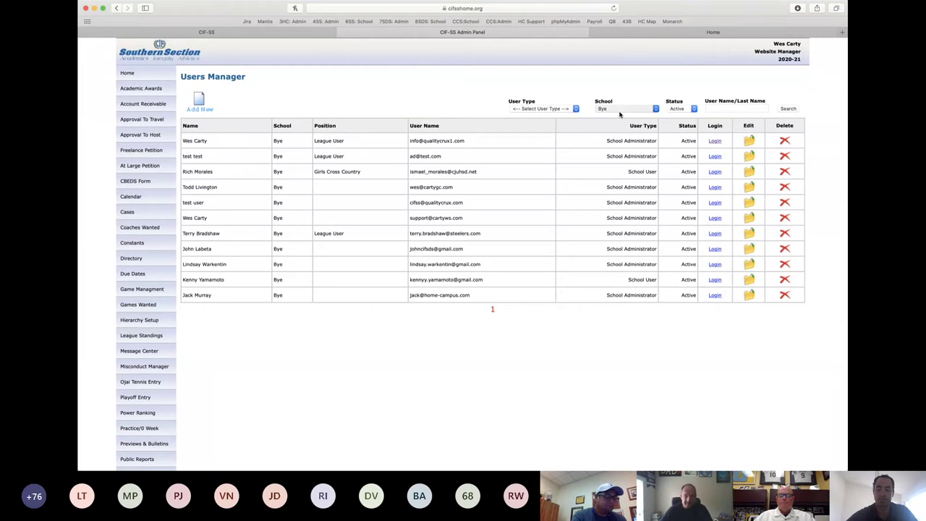
click(619, 114)
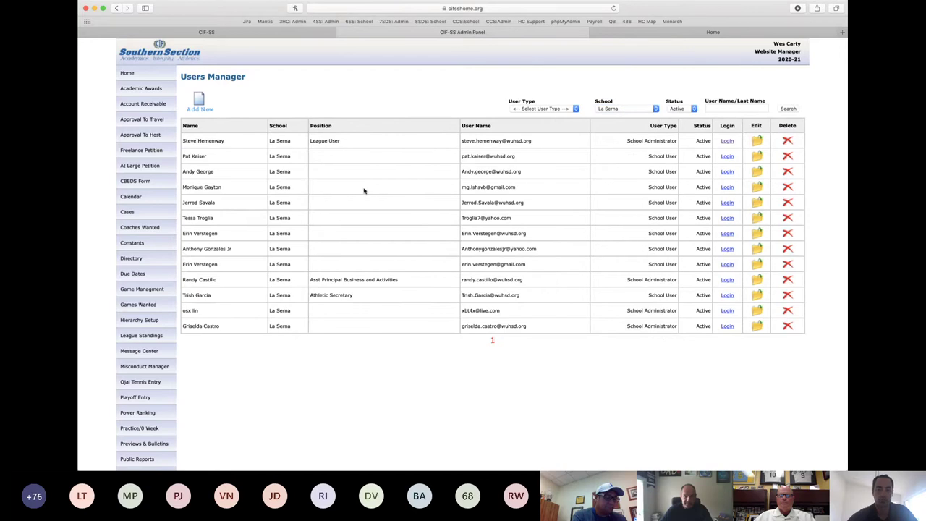
click(727, 141)
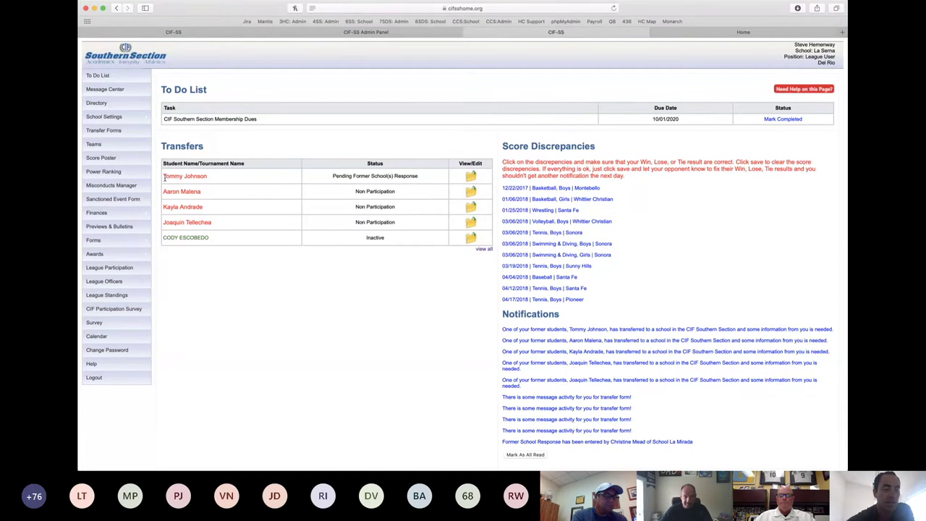
Step: Open the pending transfer from the To Do List Transfers table and scroll through the request details
drag(164, 177, 252, 178)
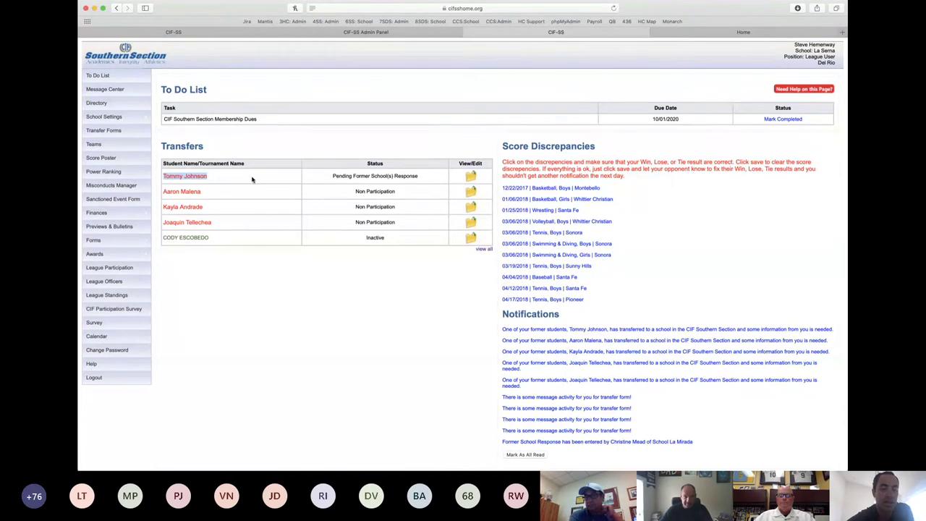
click(252, 179)
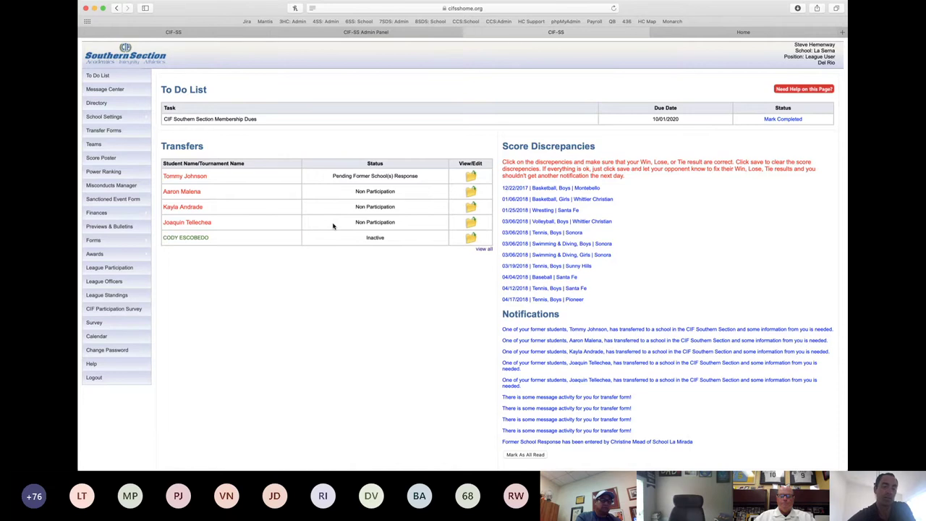
click(468, 180)
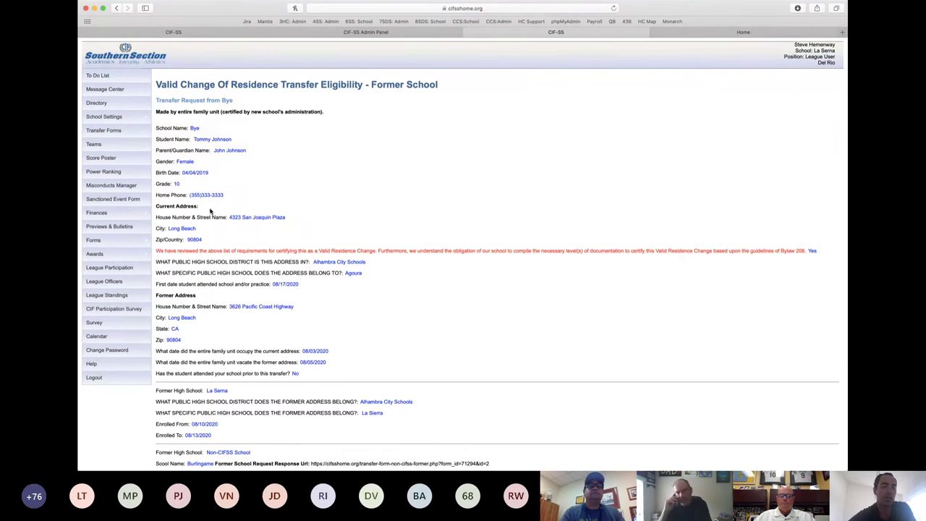
scroll(357, 256, down, 2)
scroll(357, 256, up, 2)
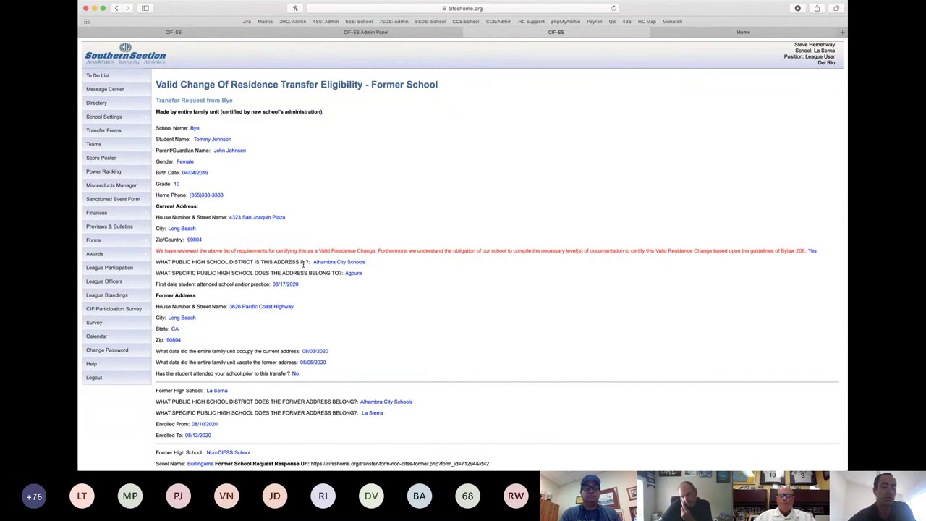
scroll(304, 264, down, 3)
scroll(304, 267, down, 10)
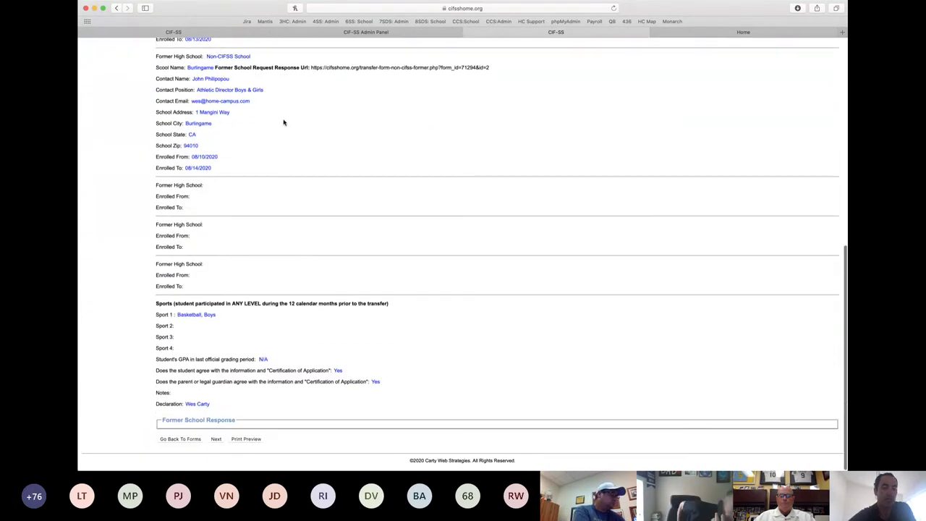
Step: On the former school form, answer Yes to eligibility, No to disciplinary action, Yes to permitted to return
click(216, 439)
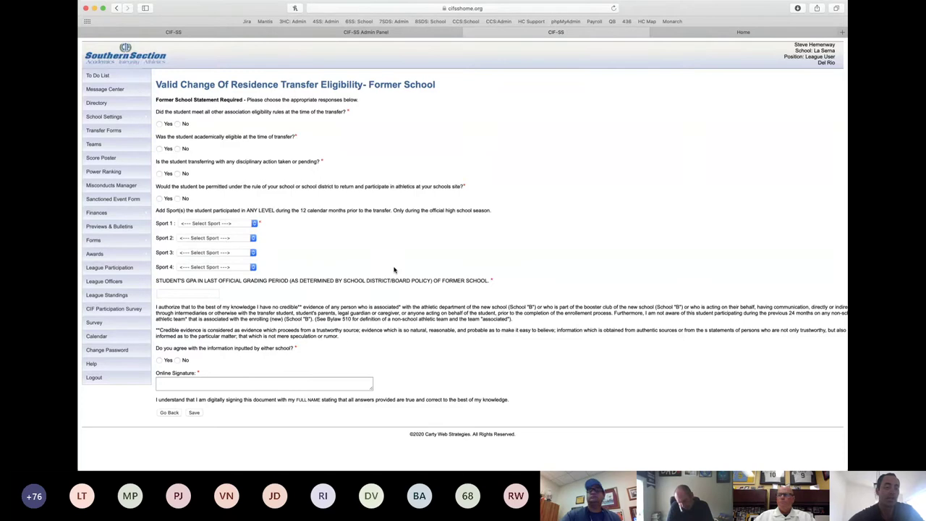
click(160, 125)
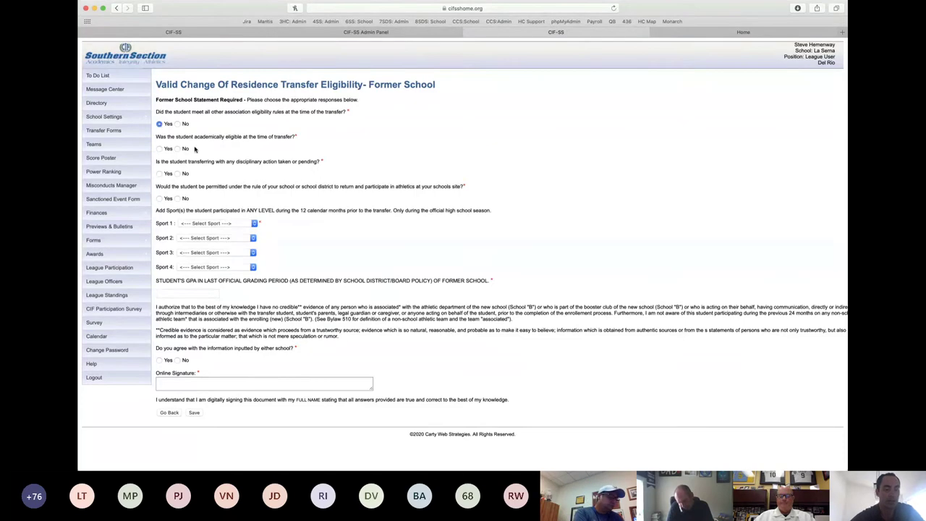
click(160, 148)
click(159, 173)
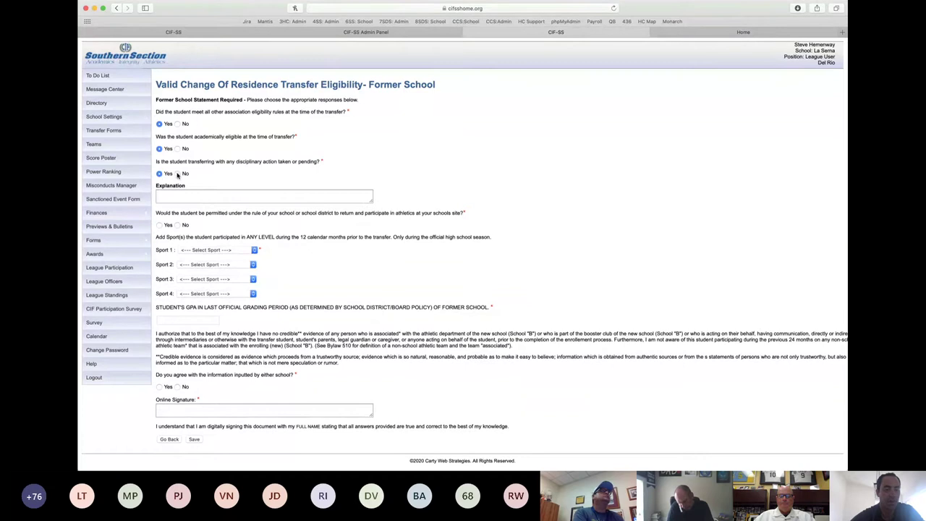
drag(198, 161, 325, 161)
click(327, 162)
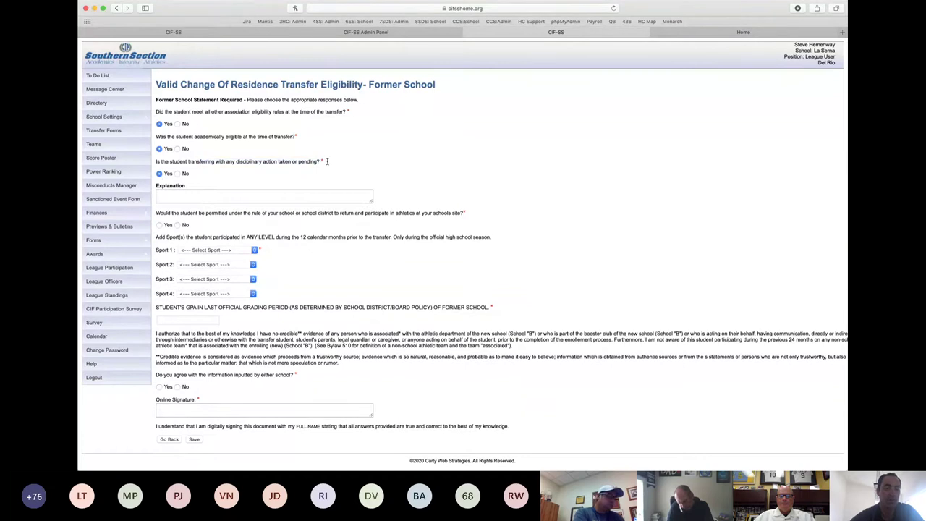
click(176, 174)
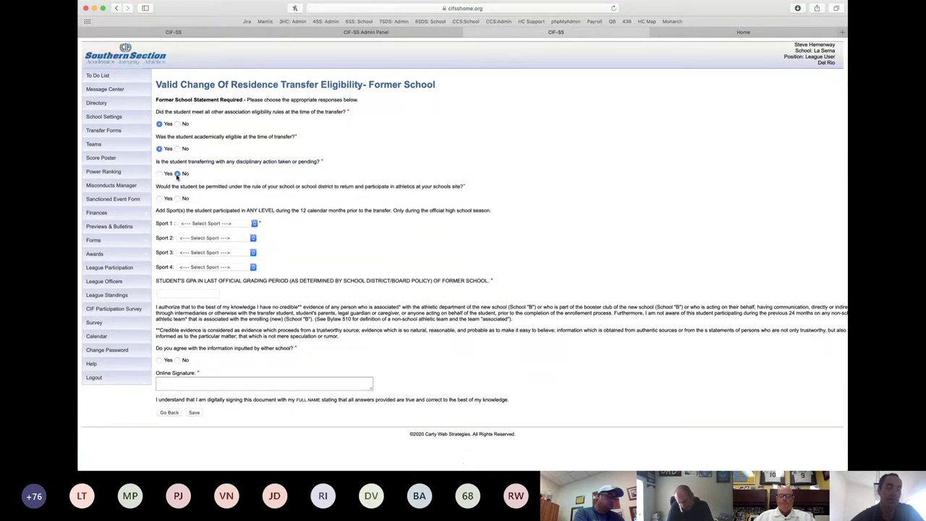
click(160, 174)
click(177, 173)
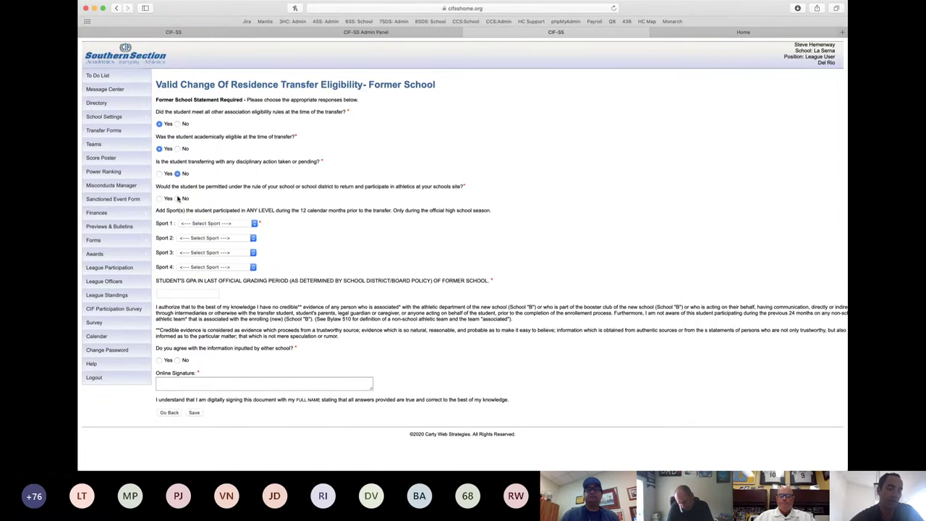
click(177, 199)
click(160, 198)
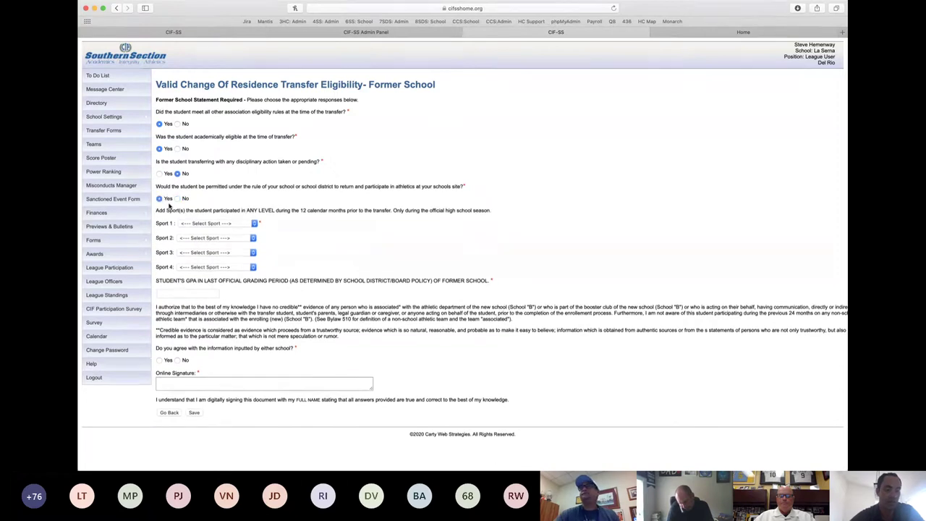
Step: Set Sport 1 to Basketball, Girls, enter GPA 3.2, and answer No to Do you agree
click(194, 223)
click(197, 253)
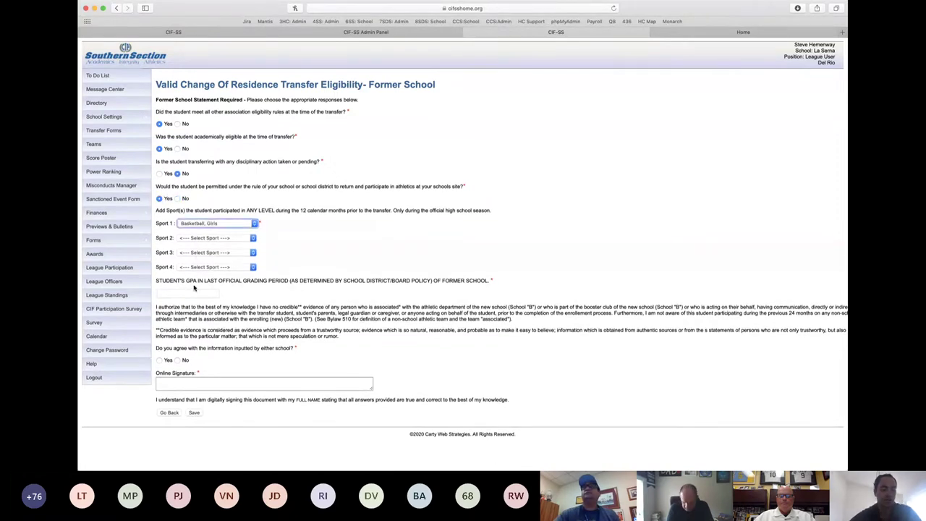
click(194, 293)
text(3.2)
key(BackSpace)
key(BackSpace)
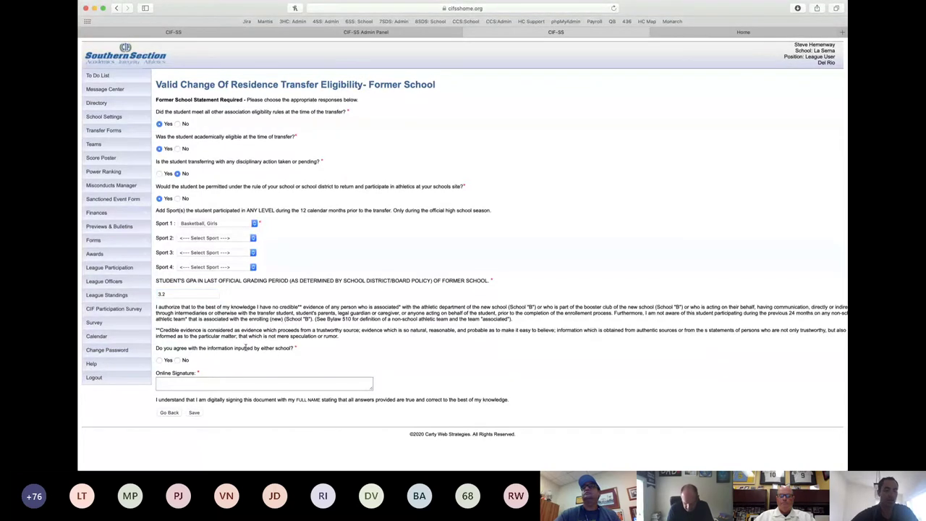
click(245, 347)
drag(154, 350, 321, 350)
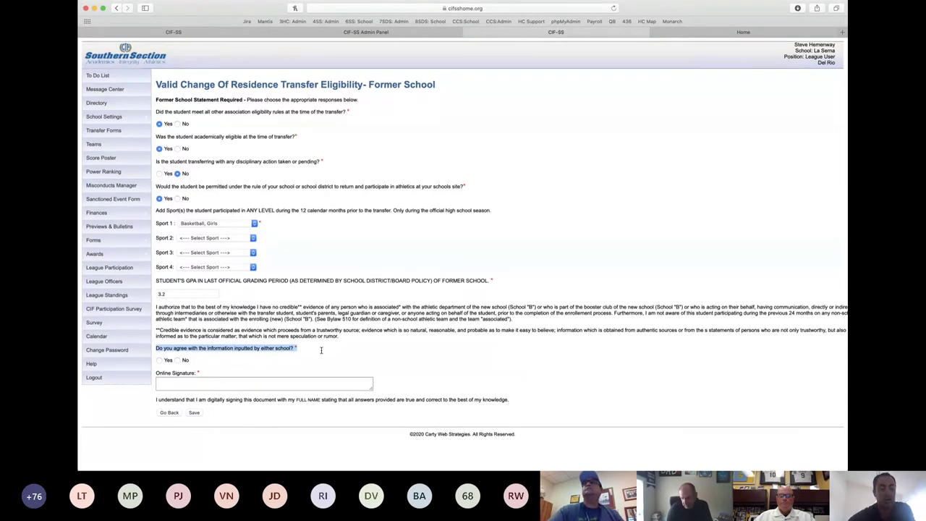
click(178, 361)
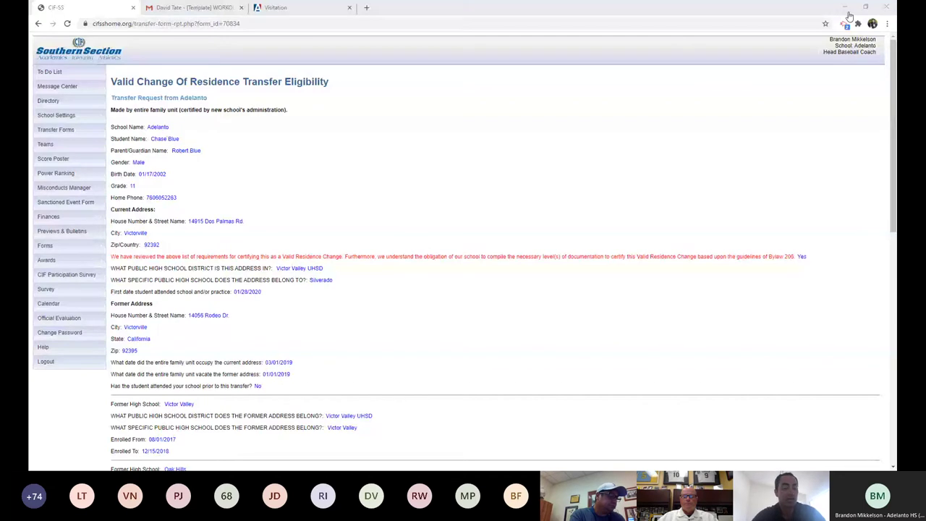
Step: Switch from CIF-SS Home to the Gmail tab with the WORKOUT LOG edit invitation
click(277, 117)
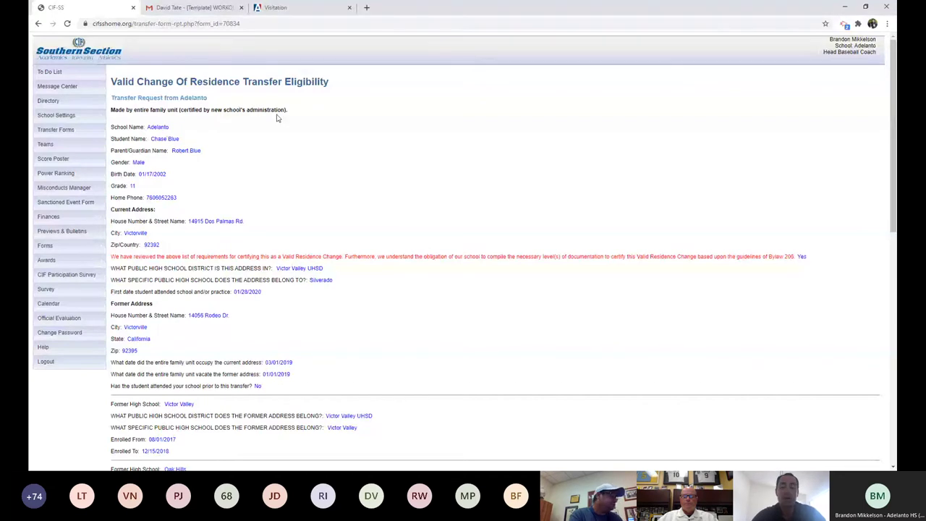
key(ctrl+Tab)
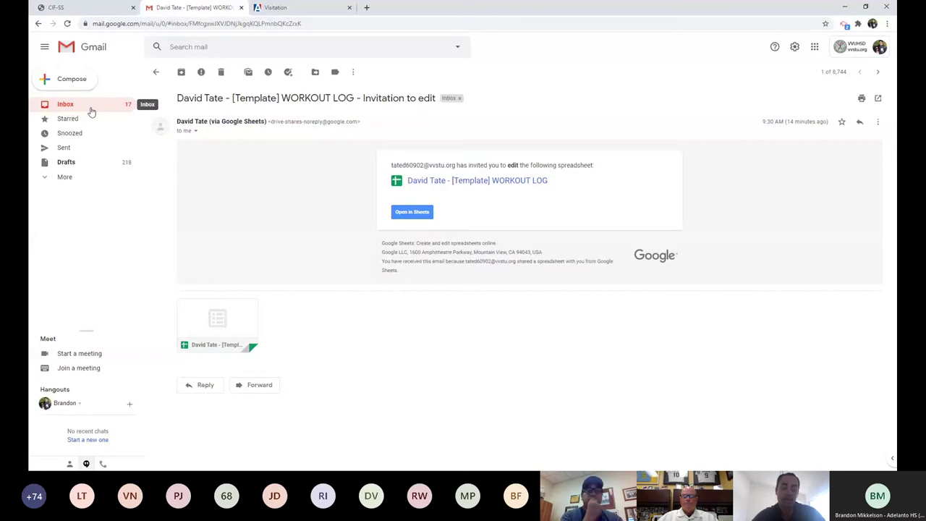
Step: Return to the Gmail inbox, then switch to the Aeries Visitation tab
click(91, 109)
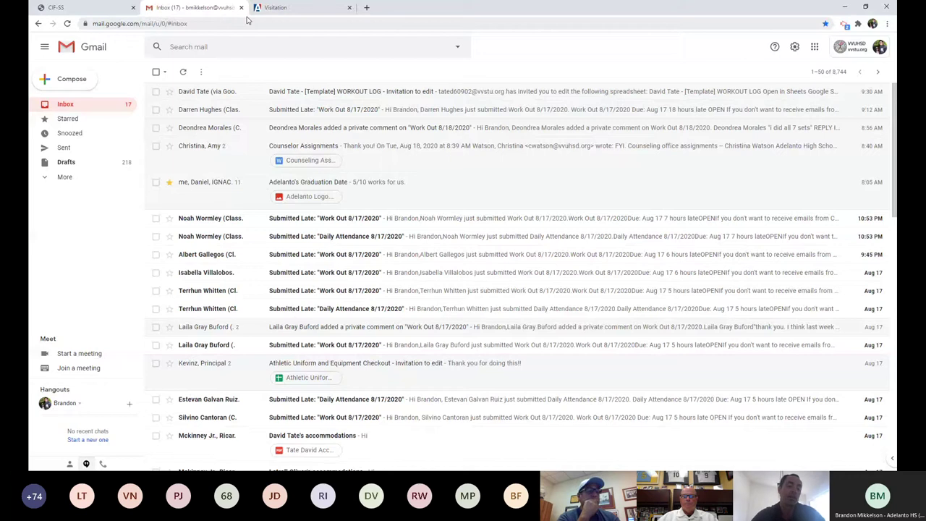
click(274, 8)
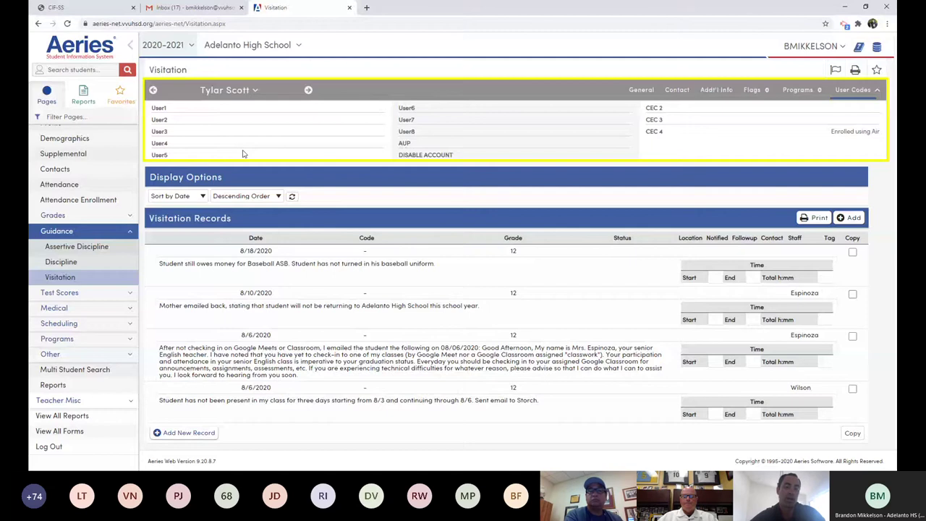
Step: Switch from Aeries back to the Gmail Inbox browser tab
click(197, 5)
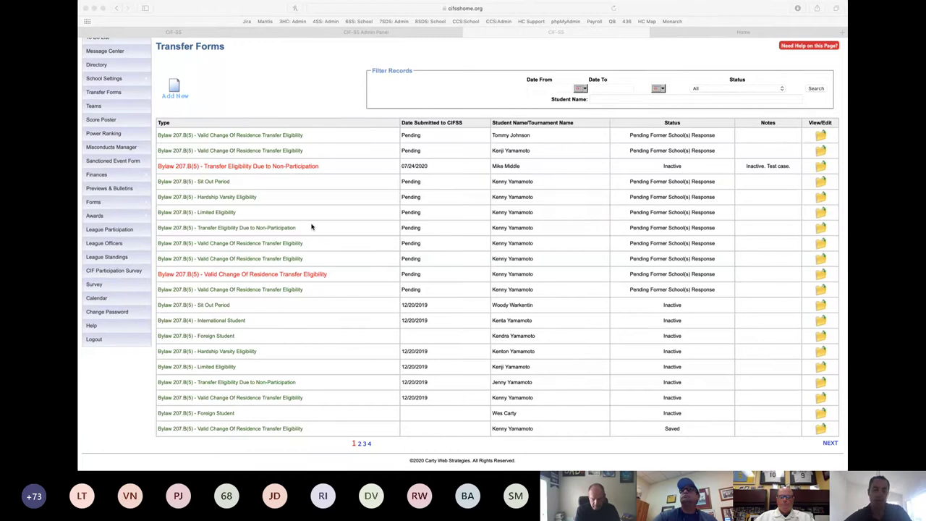
click(683, 239)
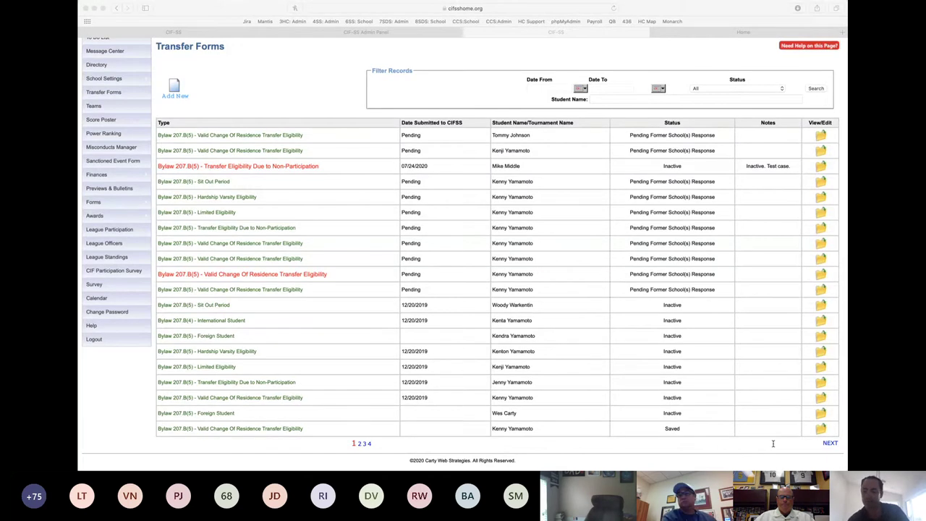
click(774, 445)
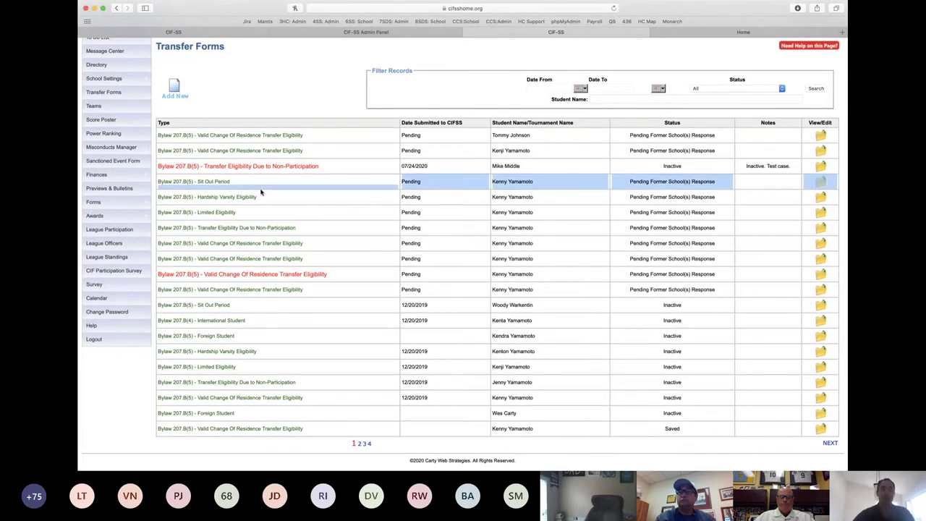
scroll(261, 190, up, 2)
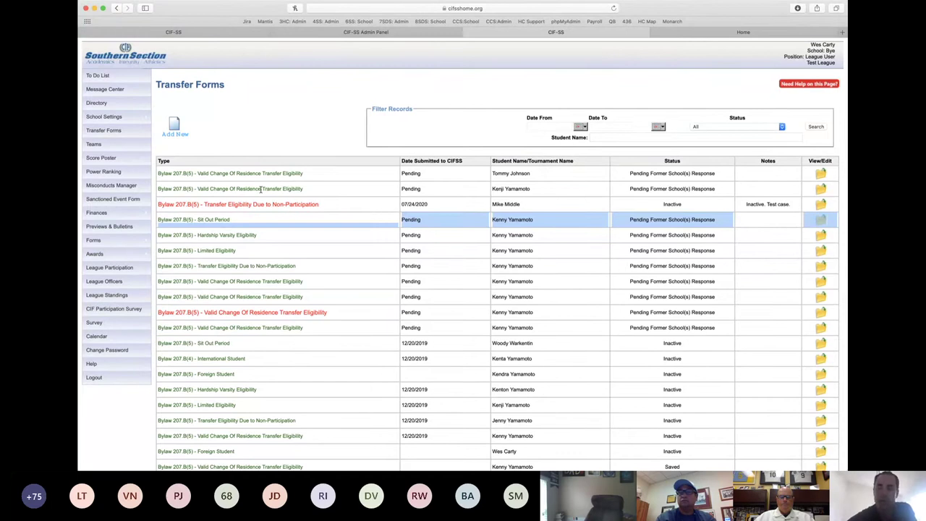
Step: Open Teams and scroll through the sports from Badminton to Traditional Competitive Cheer
click(115, 143)
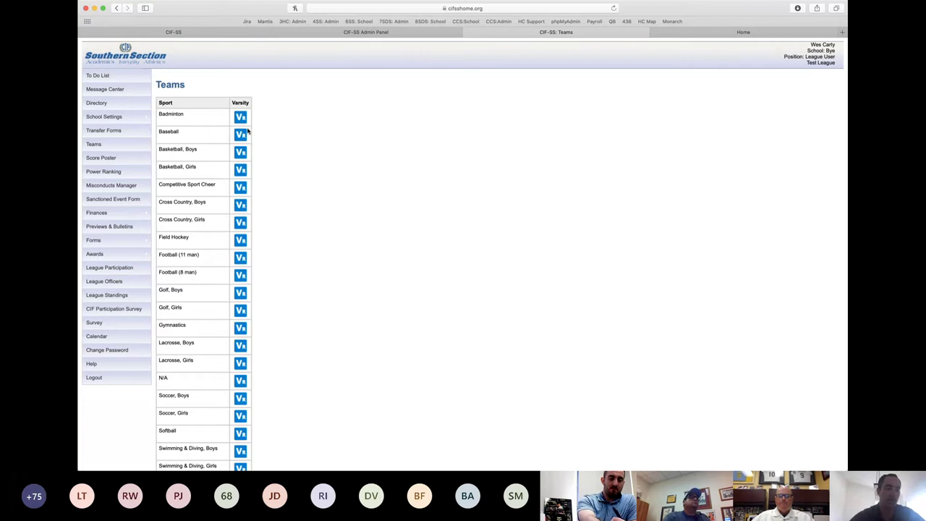
scroll(195, 312, down, 6)
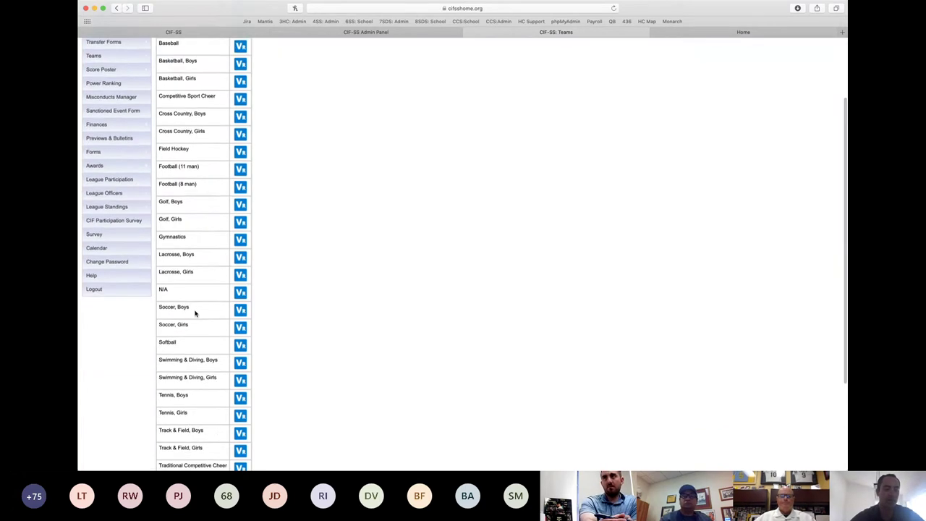
scroll(195, 313, up, 6)
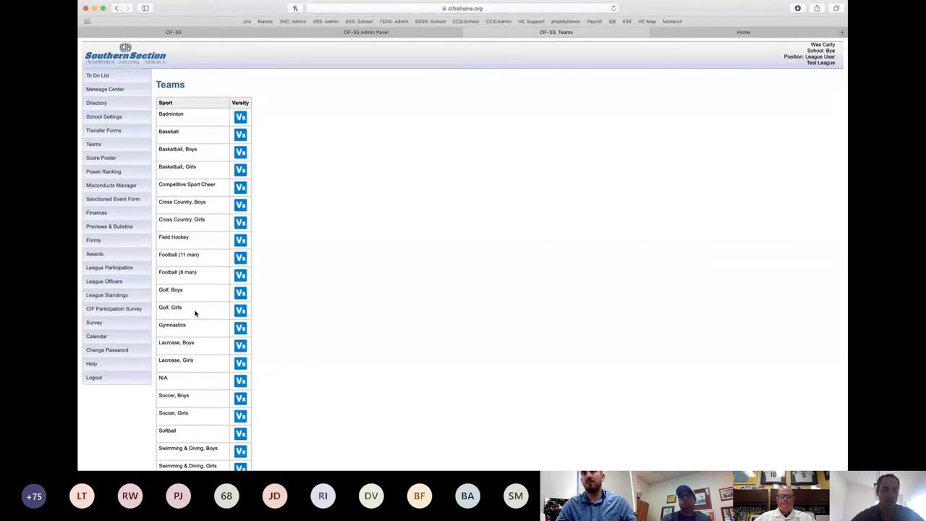
Step: Open Varsity Baseball, toggle Year to 2019-20 and back to 2020-21, and scroll to Schedule & Scores
click(242, 133)
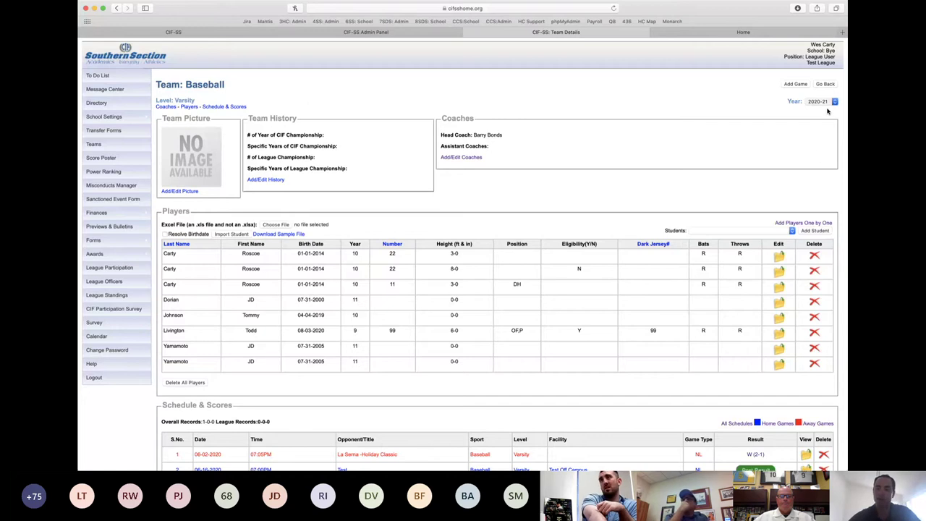
click(828, 111)
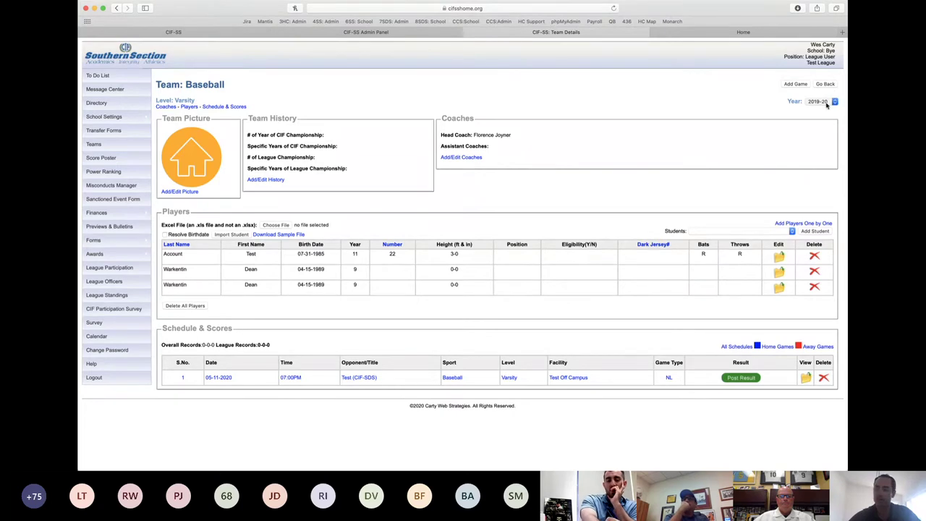
click(827, 100)
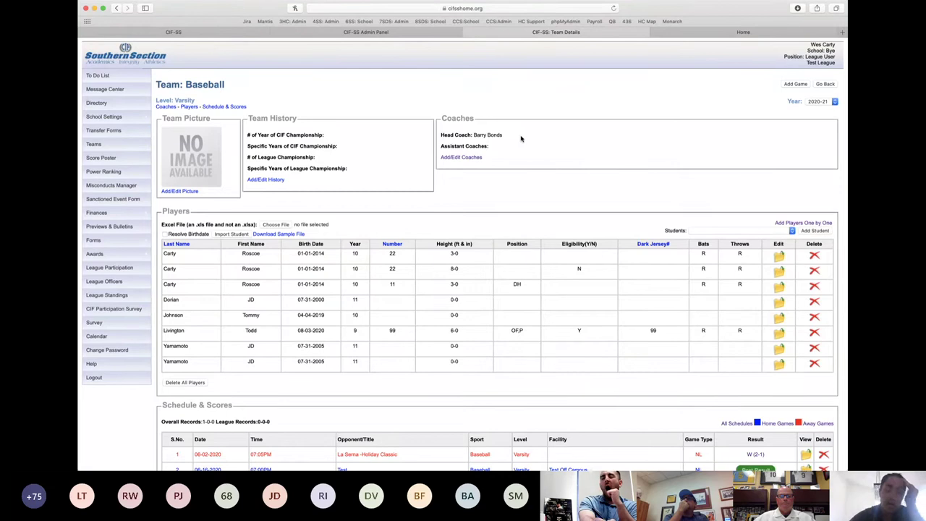
scroll(442, 291, down, 1)
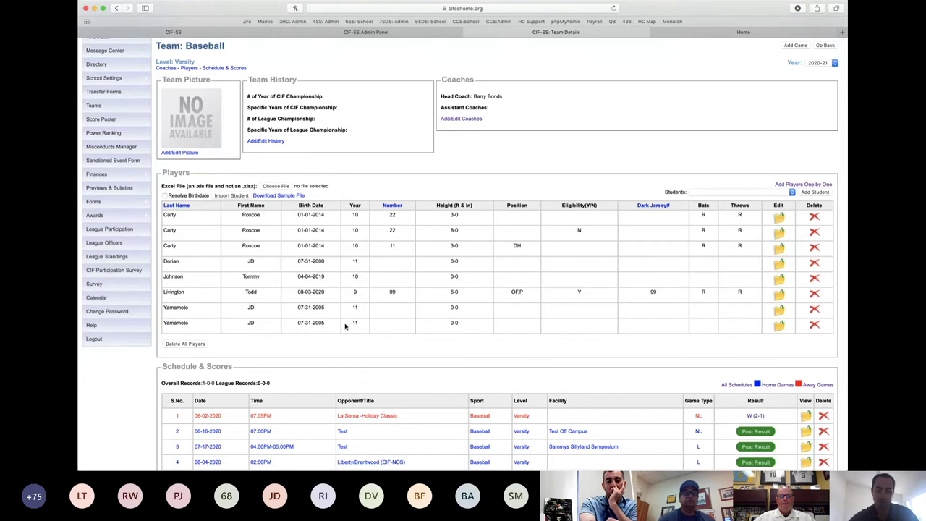
scroll(424, 314, down, 2)
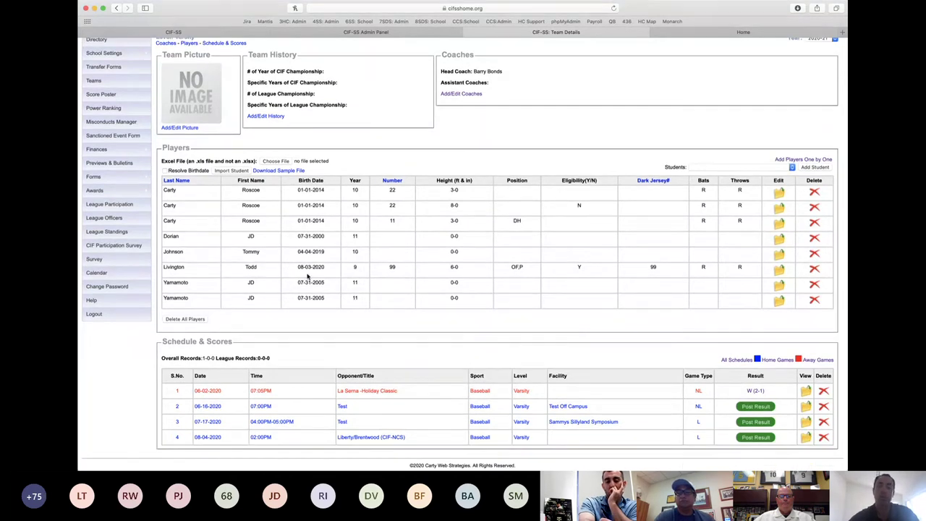
click(820, 160)
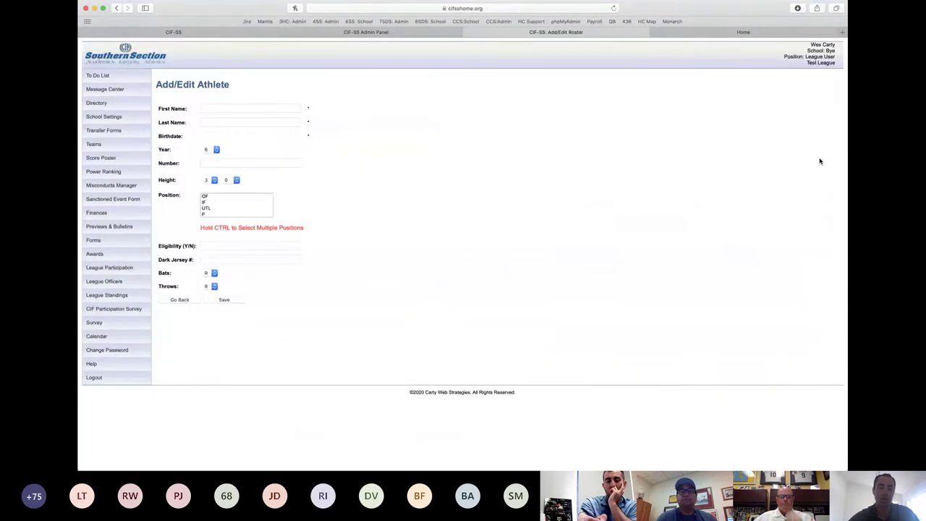
click(227, 107)
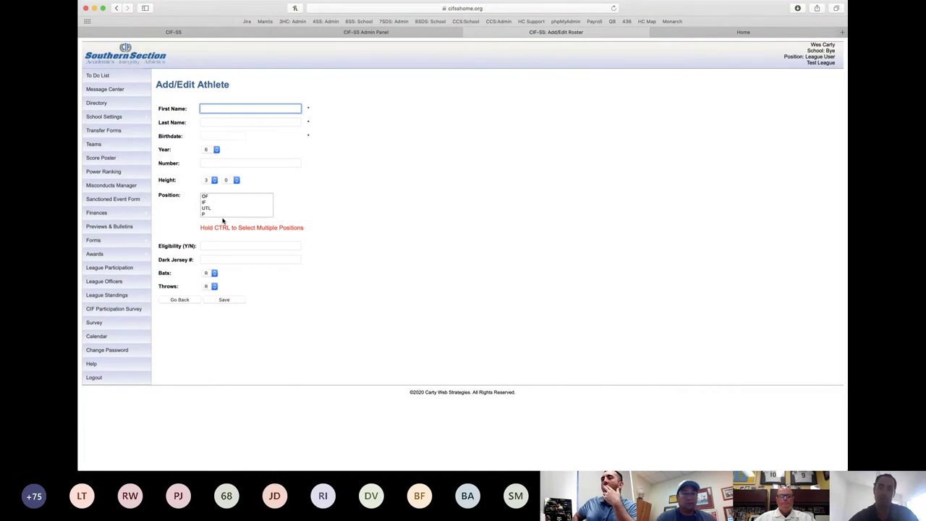
scroll(221, 215, down, 2)
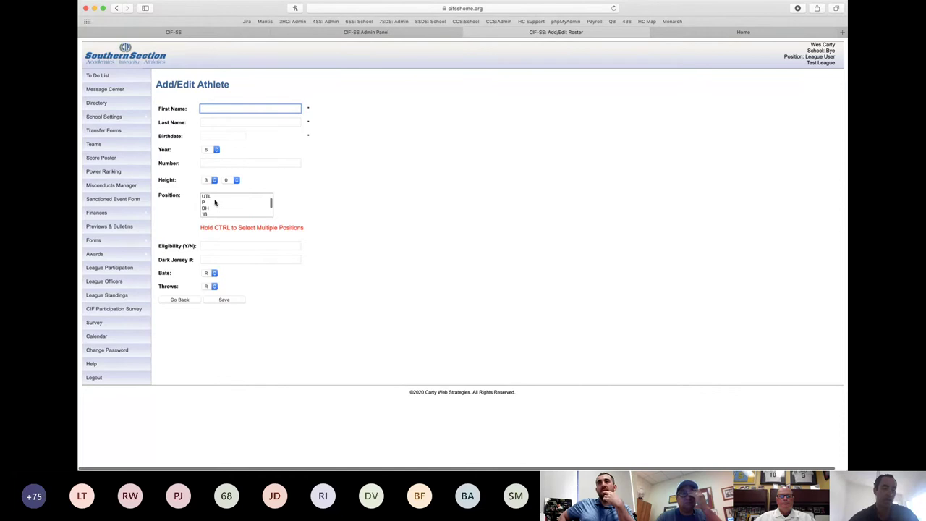
scroll(213, 207, down, 3)
scroll(212, 207, up, 2)
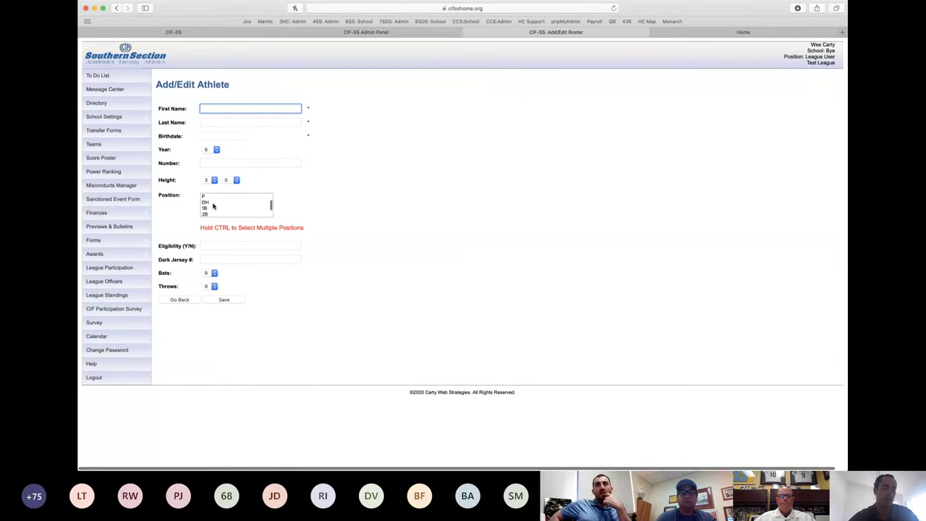
scroll(214, 211, up, 3)
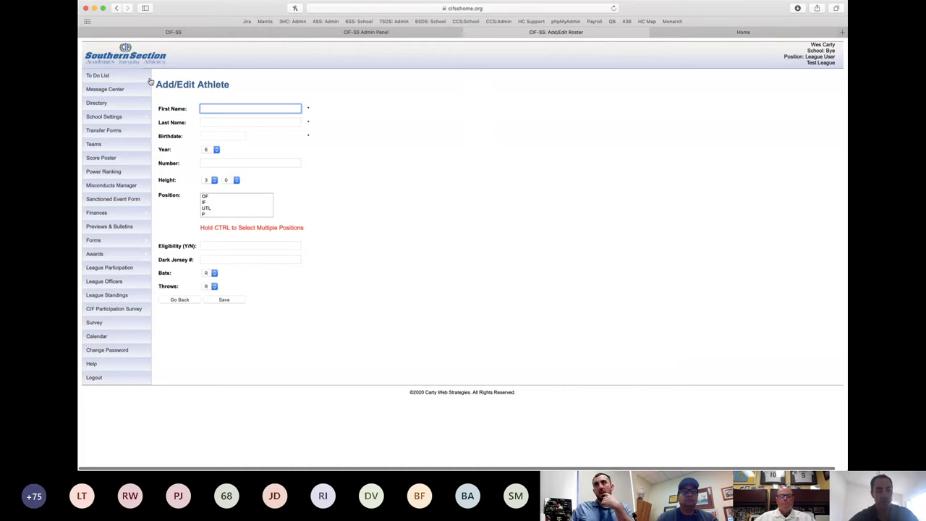
click(117, 9)
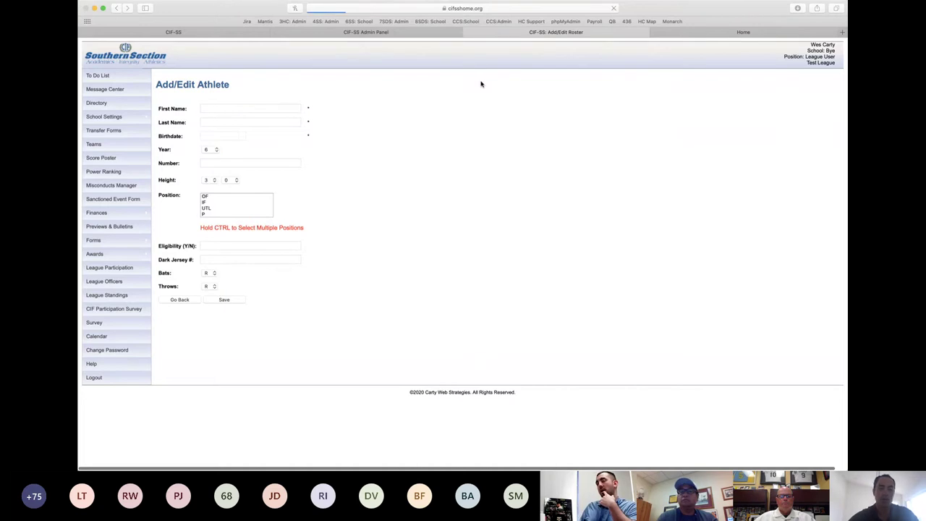
Step: Go back to Team: Baseball and close the Students picker without adding anyone
click(186, 300)
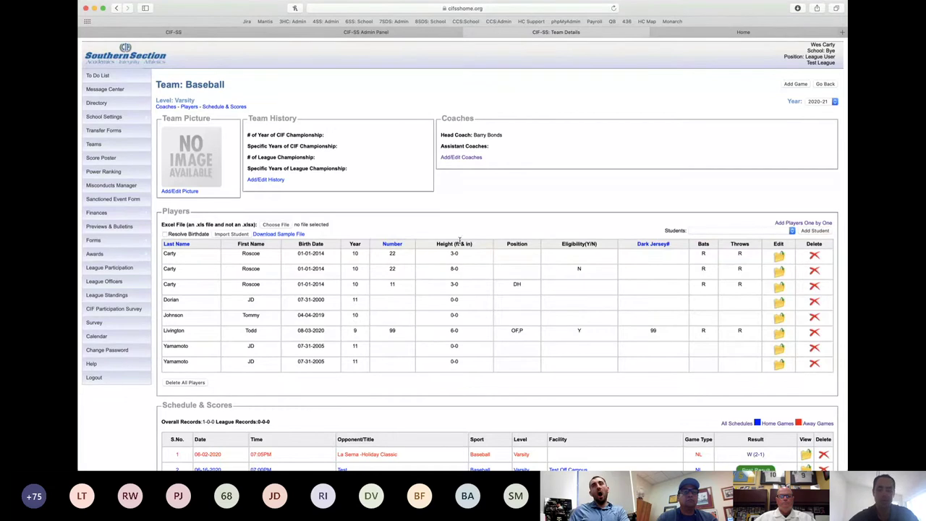
click(768, 231)
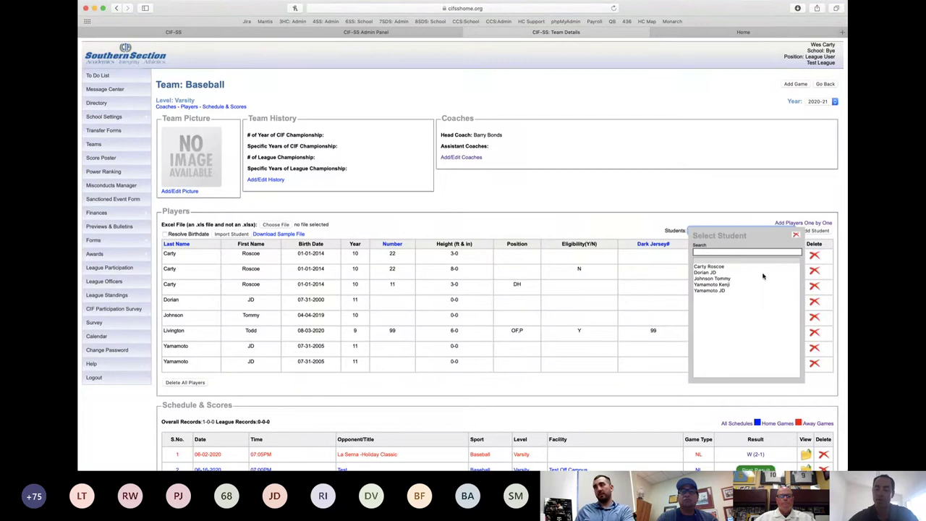
click(796, 235)
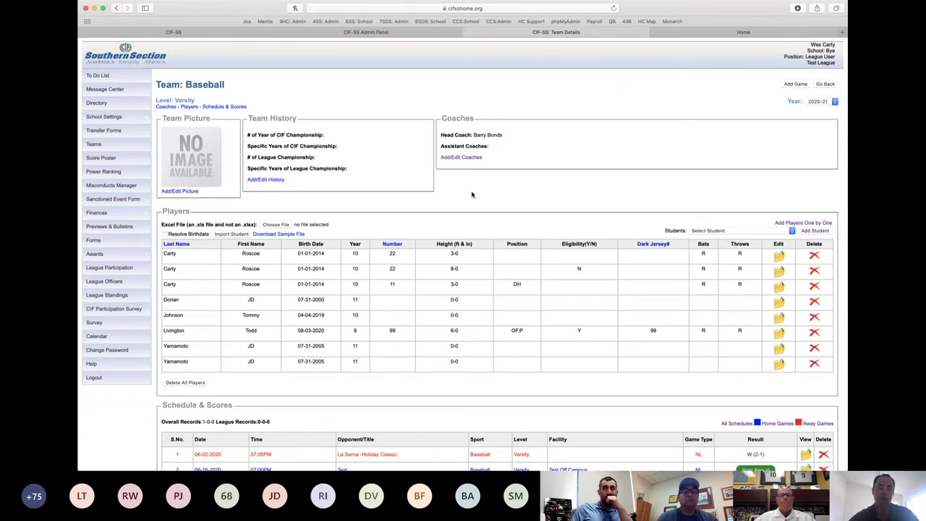
Step: Review the Schedule & Scores table, including the La Serna -Holiday Classic game
scroll(471, 194, down, 1)
scroll(471, 194, down, 1)
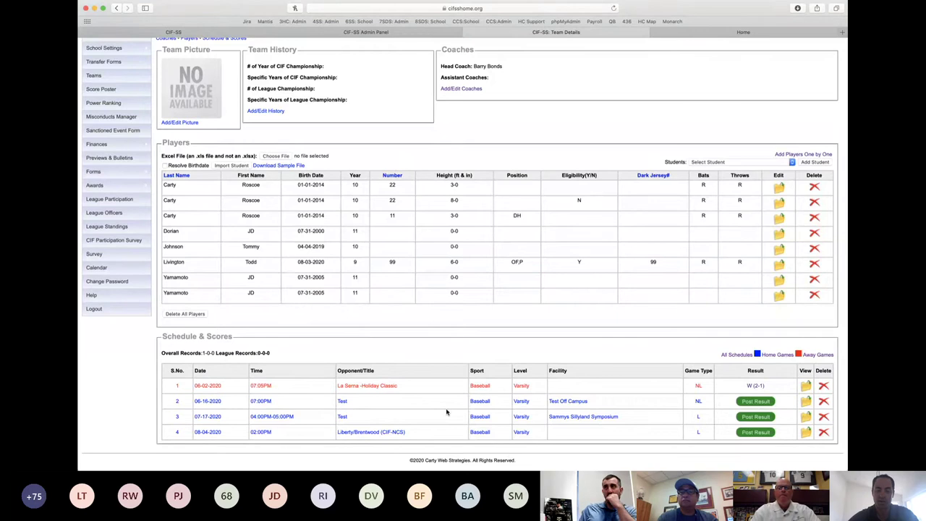
drag(340, 387, 402, 386)
click(403, 406)
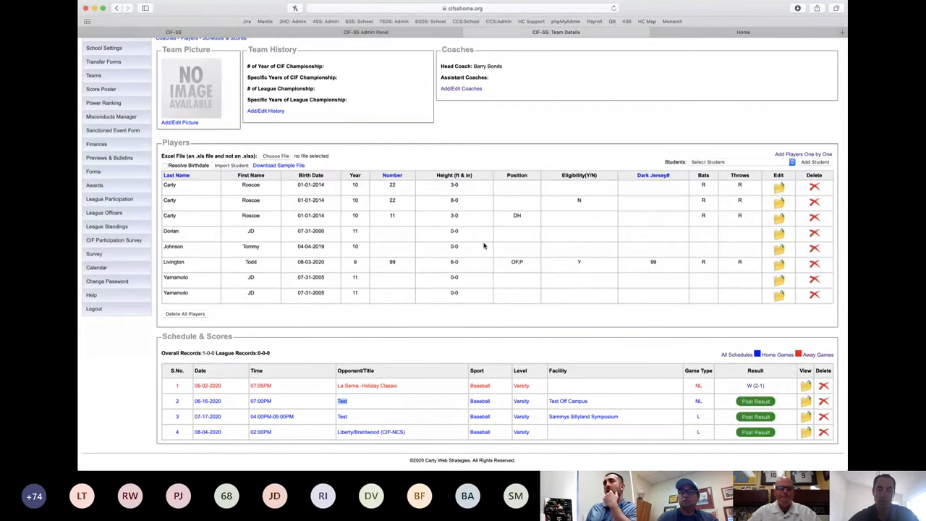
scroll(484, 247, up, 2)
scroll(533, 326, down, 2)
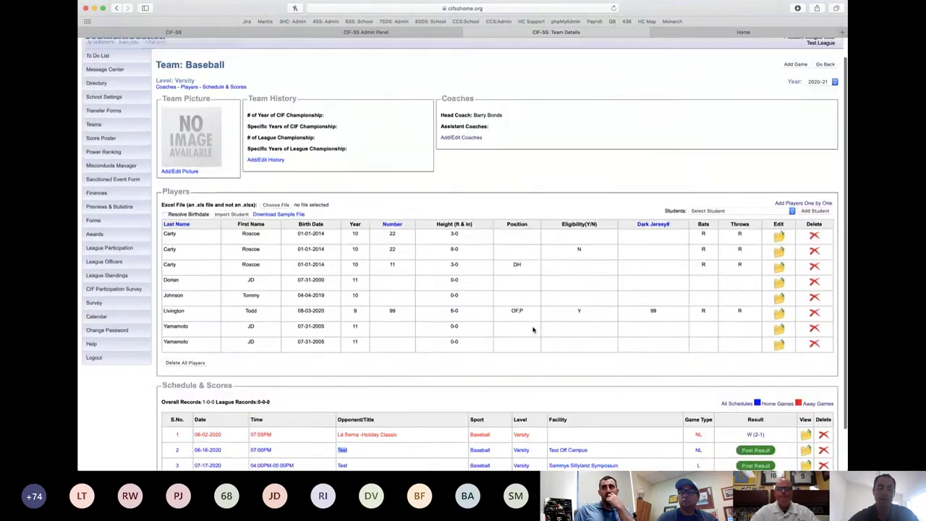
scroll(533, 329, up, 2)
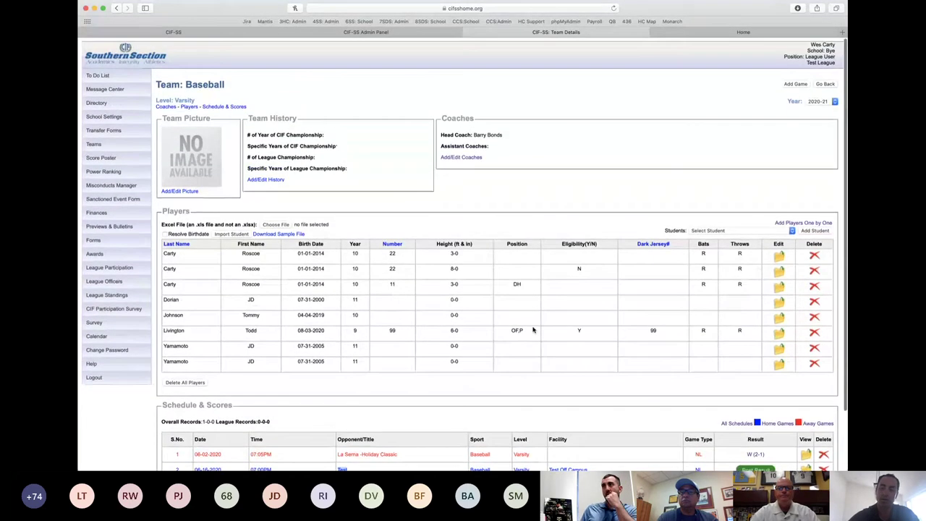
Step: Add a game dated 08/05/2020 at 02:00 PM with the location set to Home
click(796, 84)
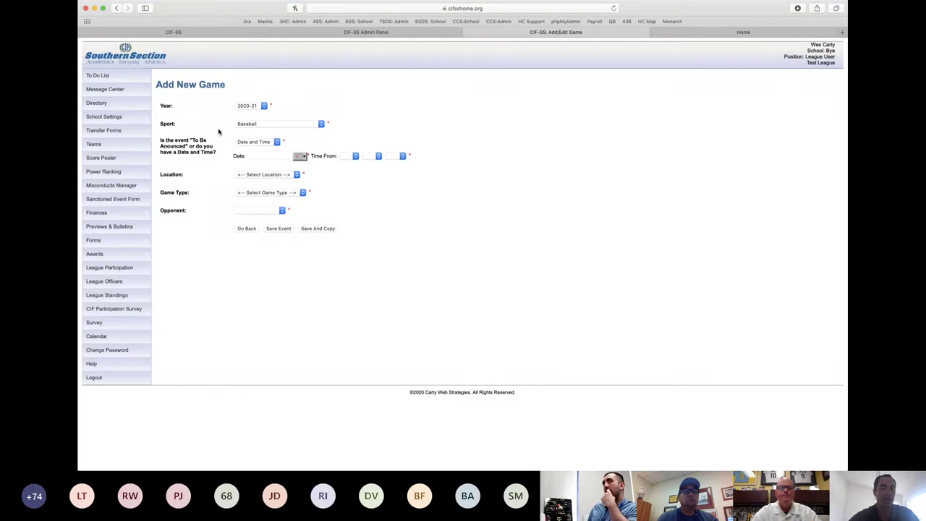
click(300, 158)
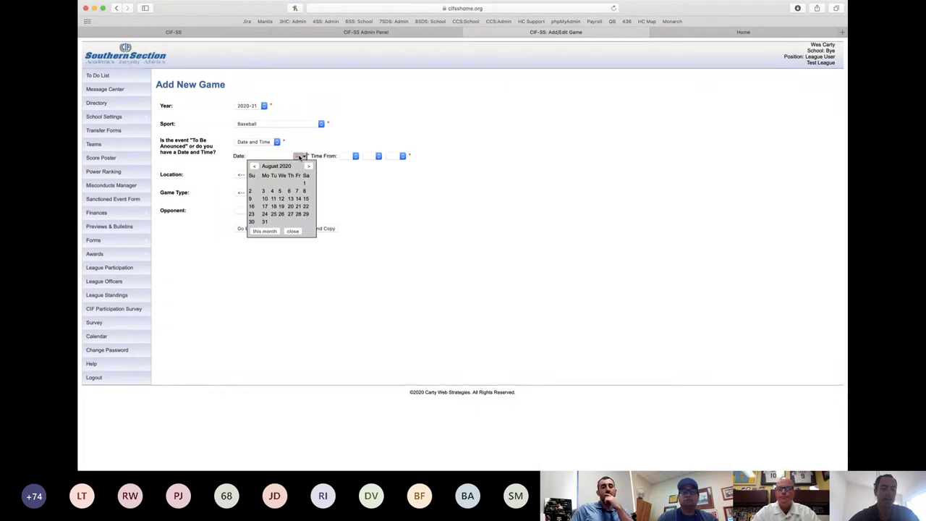
click(280, 197)
click(354, 156)
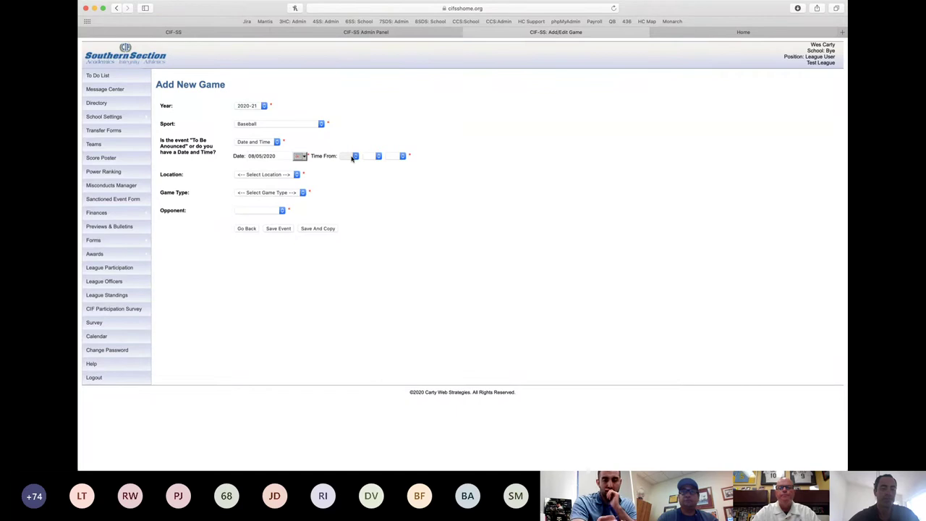
click(349, 178)
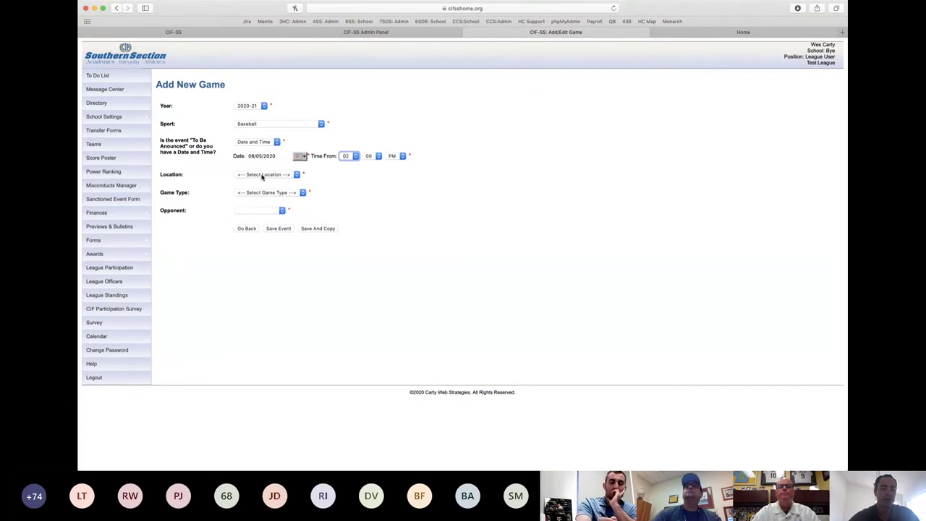
click(264, 175)
click(283, 190)
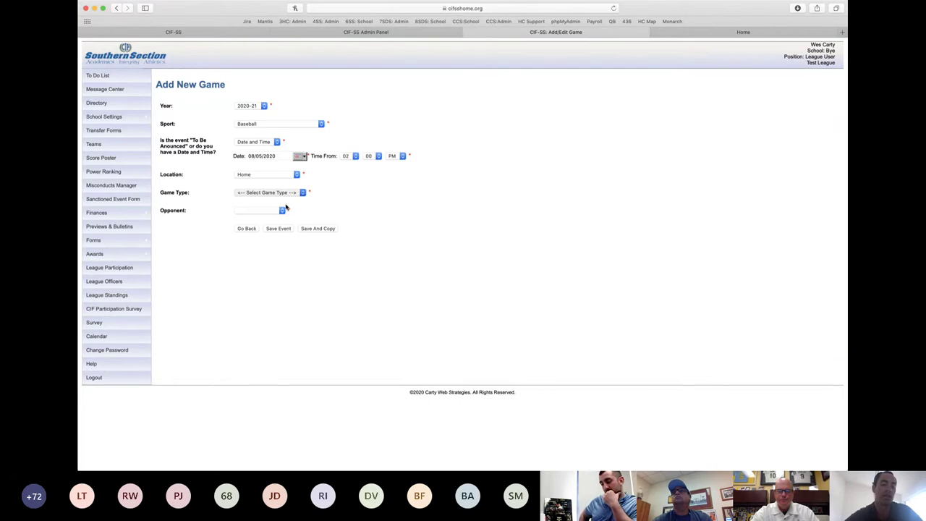
Step: Set the game type to Non-League and first pick Hilltop (CIF-SDS) as opponent
click(283, 209)
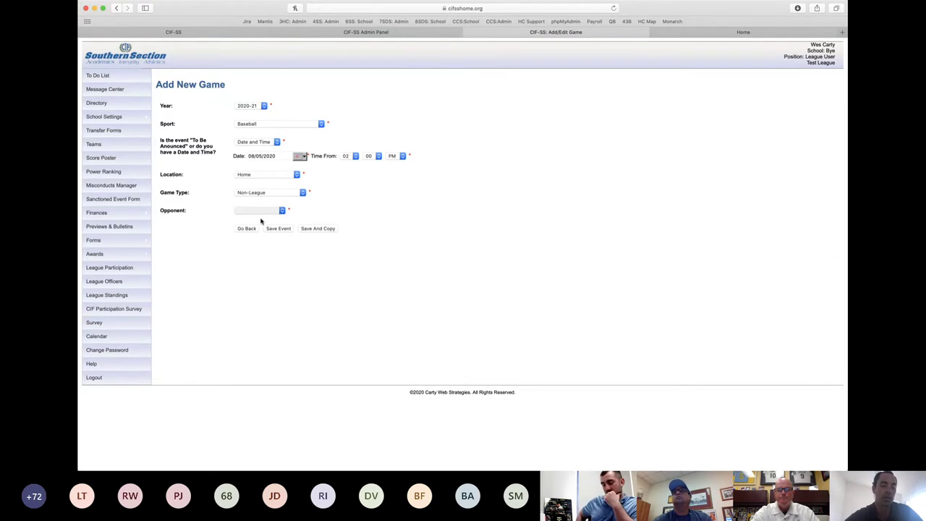
click(260, 211)
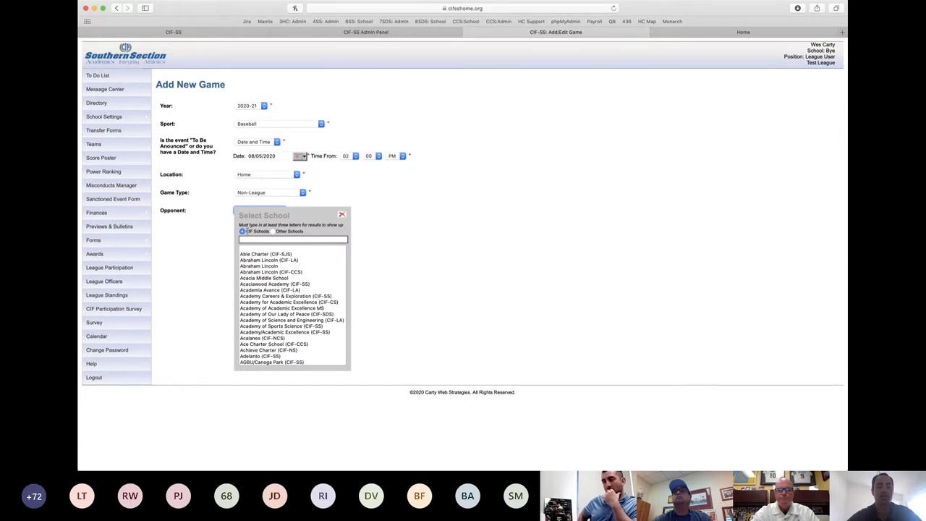
scroll(280, 338, down, 1)
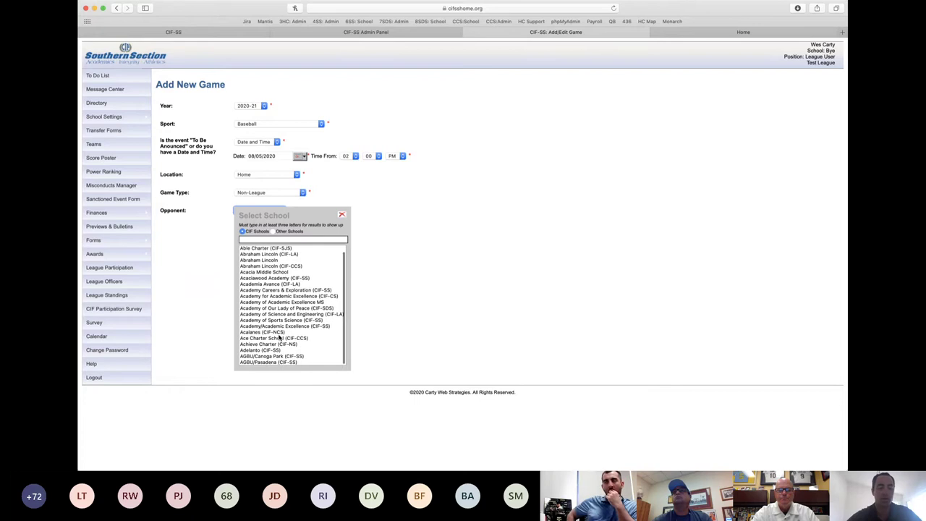
scroll(286, 297, up, 1)
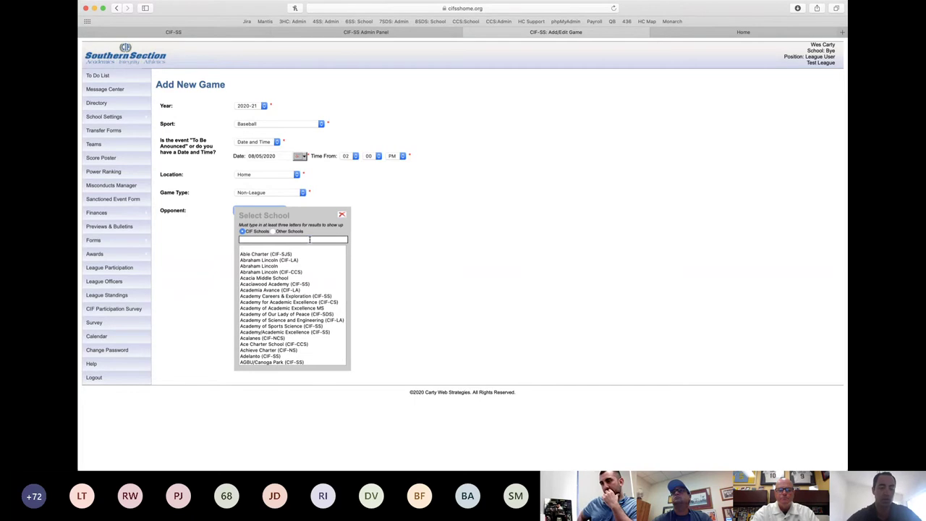
click(310, 239)
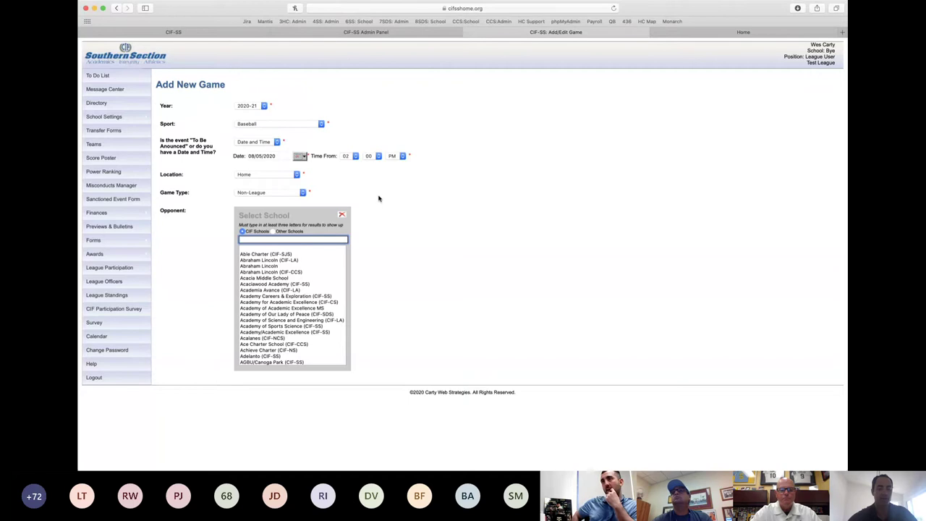
text(hill)
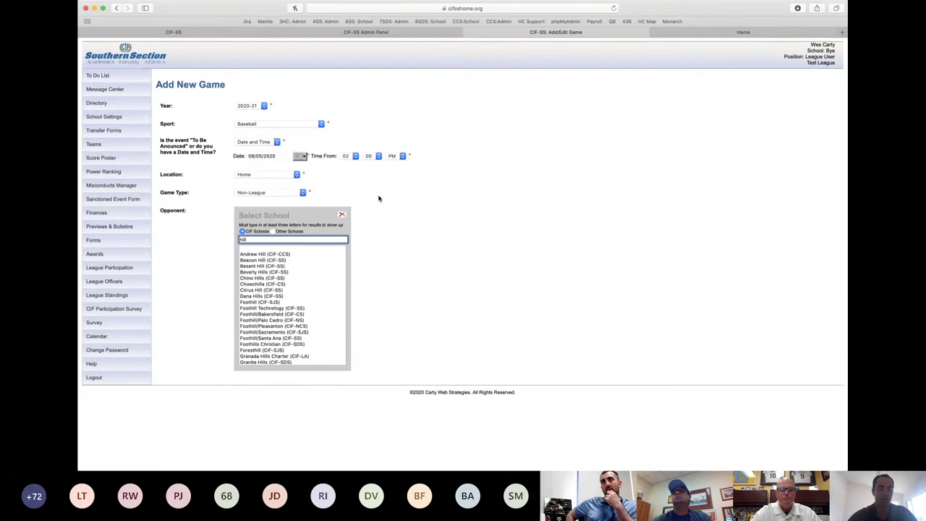
text(top)
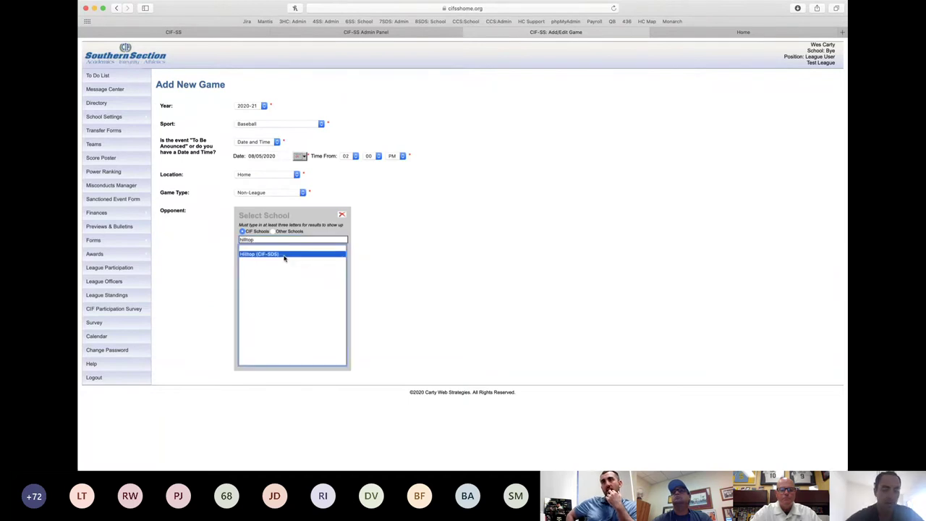
click(284, 254)
Step: Change the opponent to Key West (FL), found by searching 'key we' under Other Schools
click(256, 209)
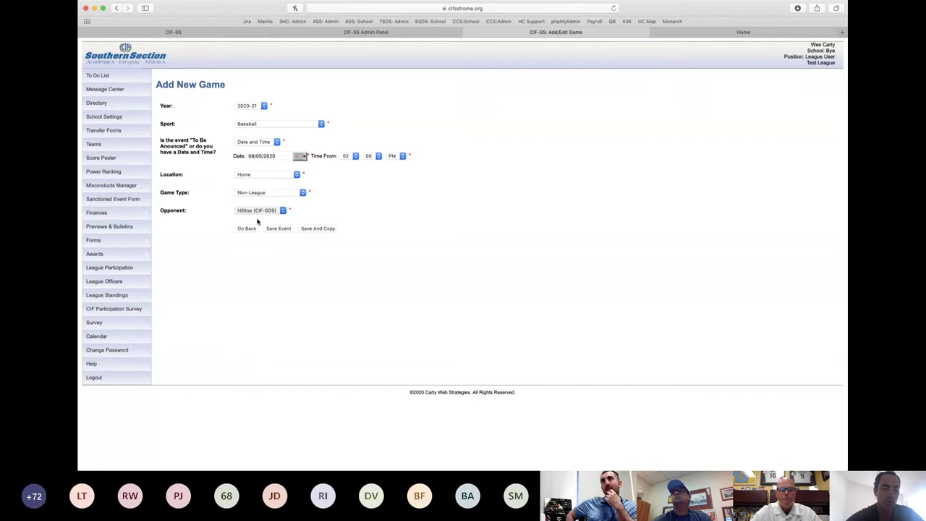
click(273, 231)
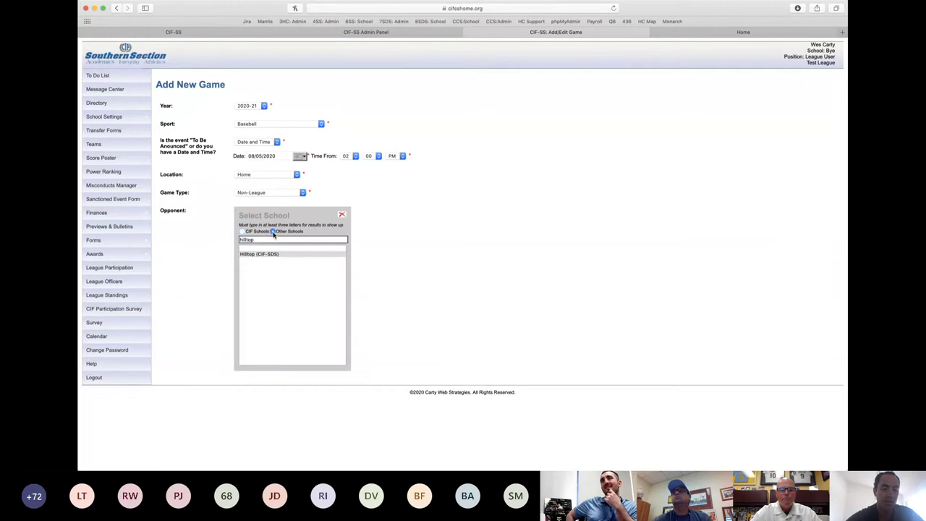
click(286, 238)
key(super+a)
key(BackSpace)
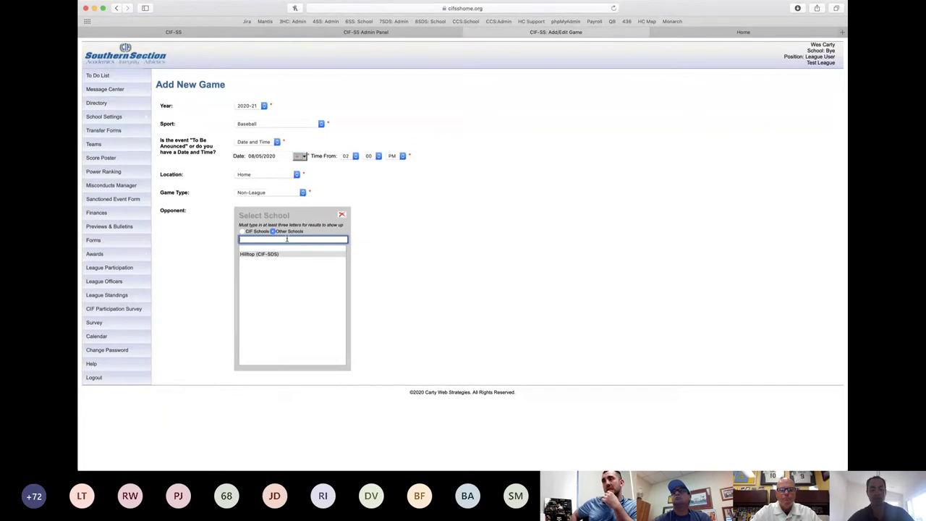
text(key we)
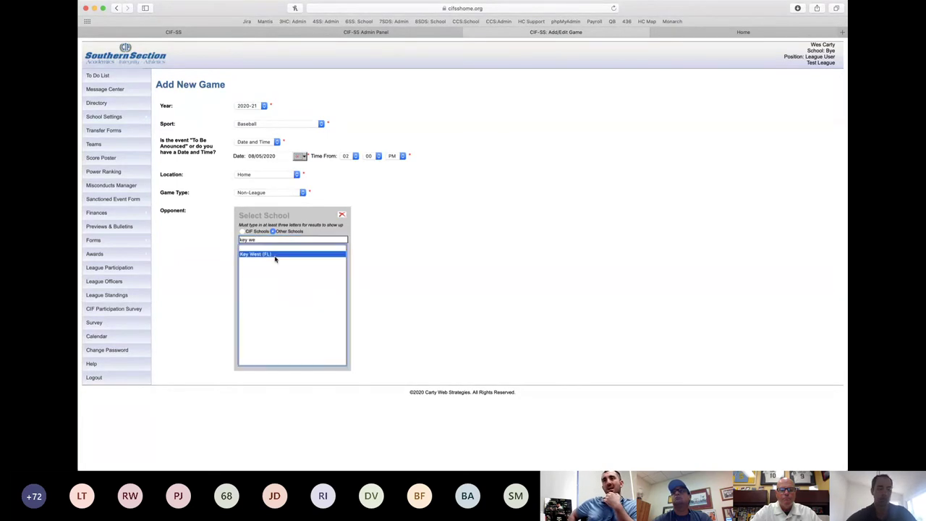
click(275, 255)
click(265, 216)
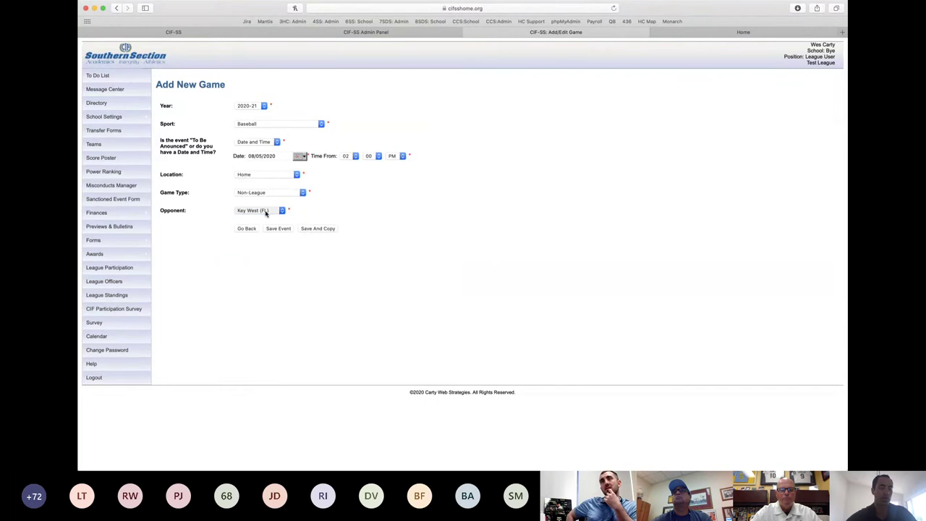
click(265, 212)
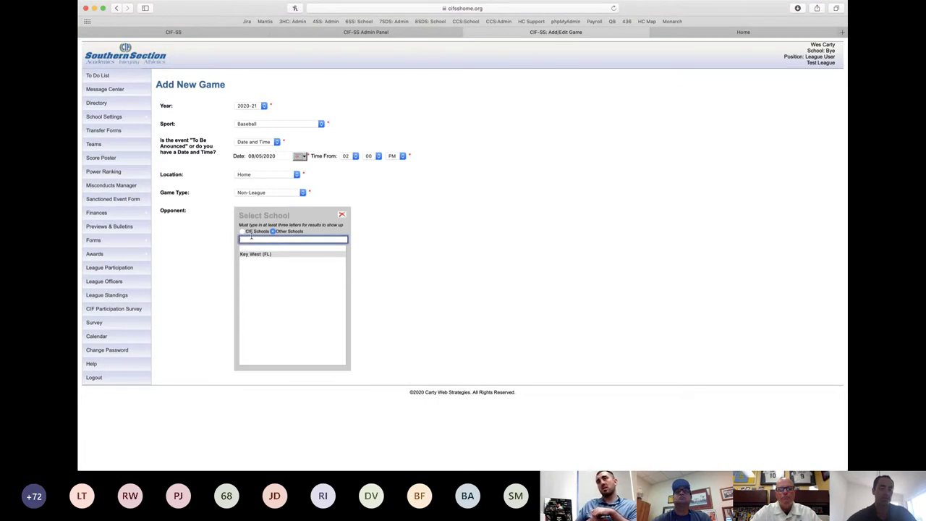
click(258, 254)
click(342, 214)
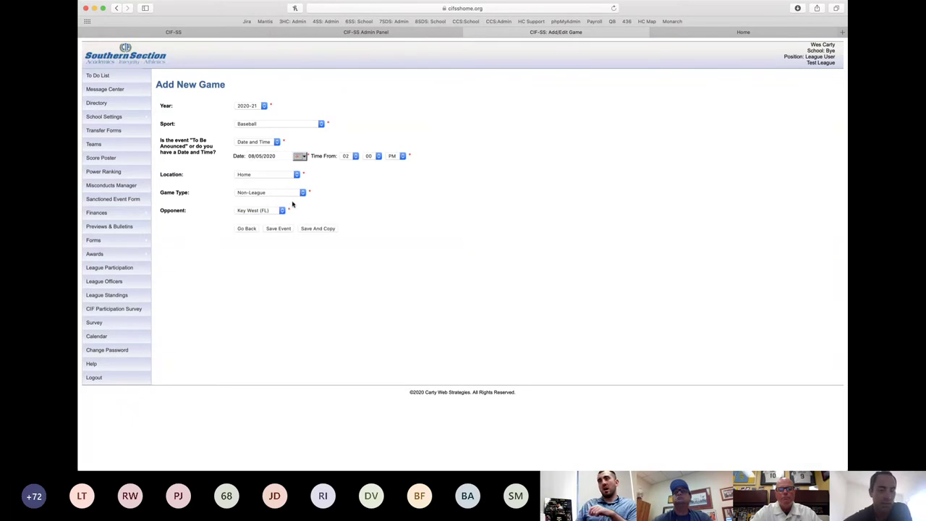
Step: Save the Key West (FL) game and view the Varsity Baseball Schedule & Scores table
click(315, 228)
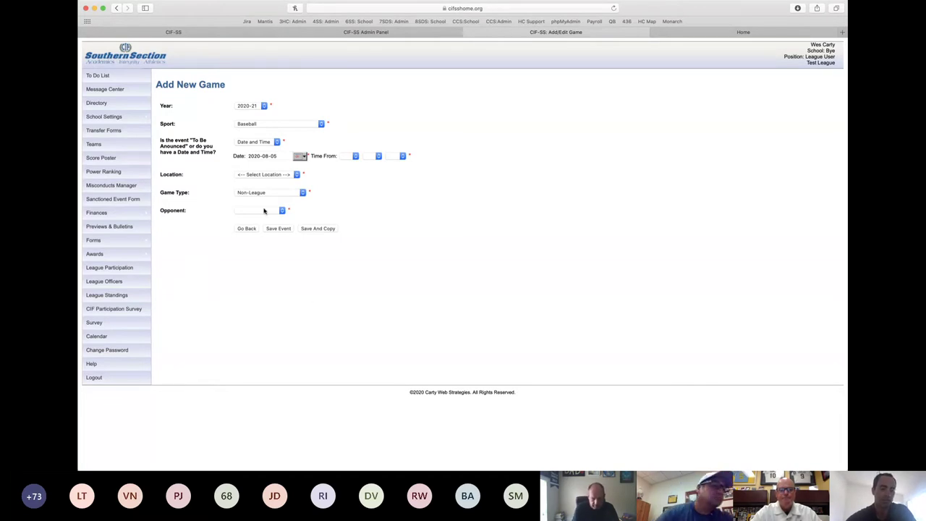
click(247, 229)
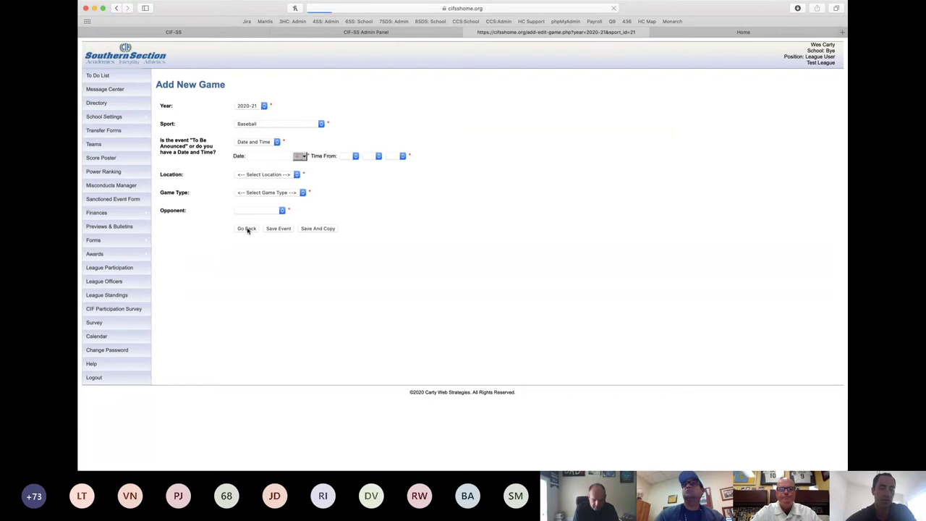
click(127, 149)
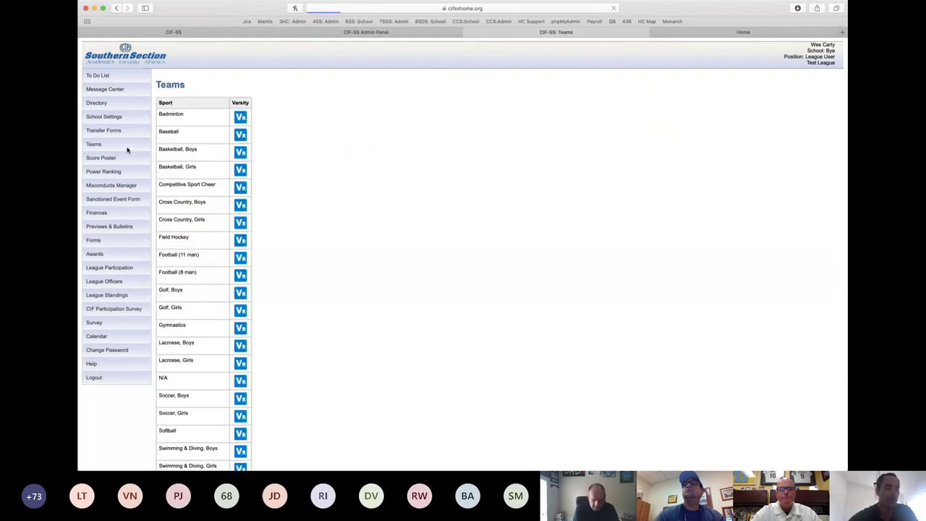
click(239, 138)
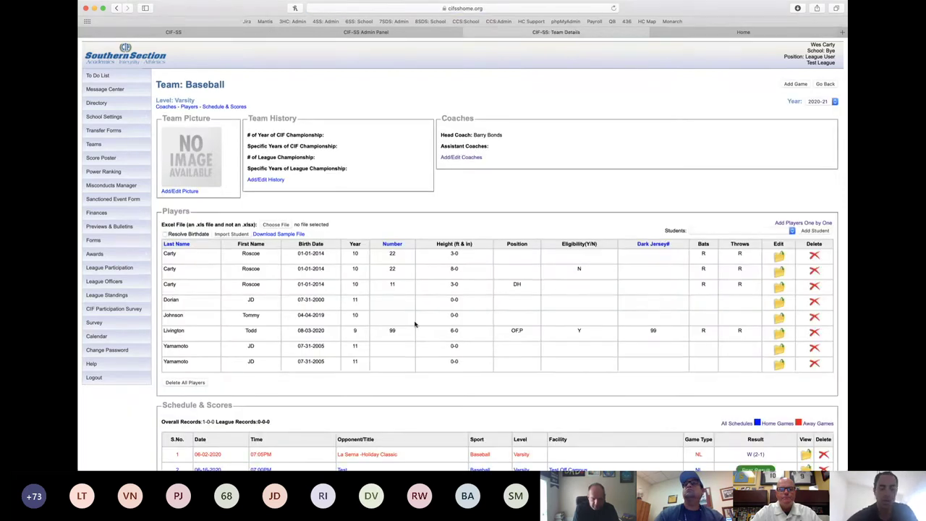
scroll(415, 325, down, 3)
drag(375, 436, 250, 433)
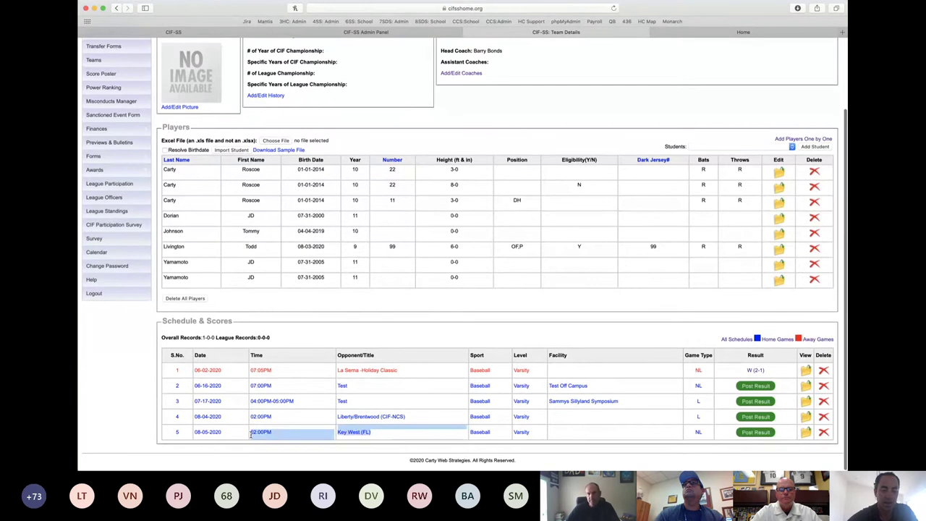
click(252, 434)
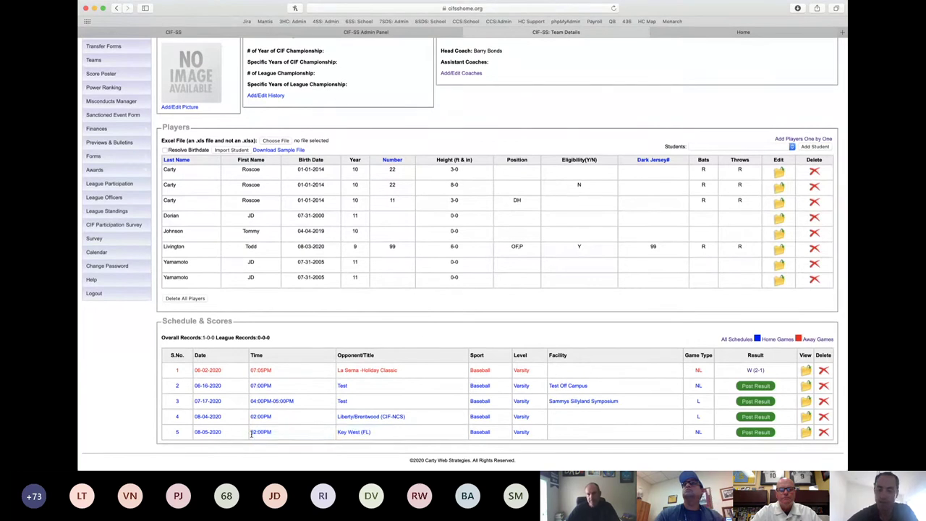
Step: Start posting the June 16 result and enter the Bye and Test scores
click(756, 386)
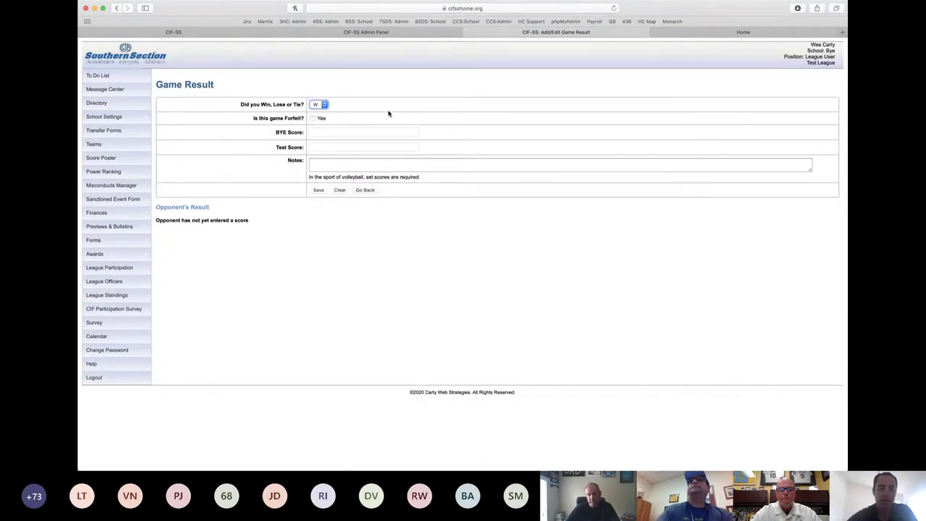
click(356, 131)
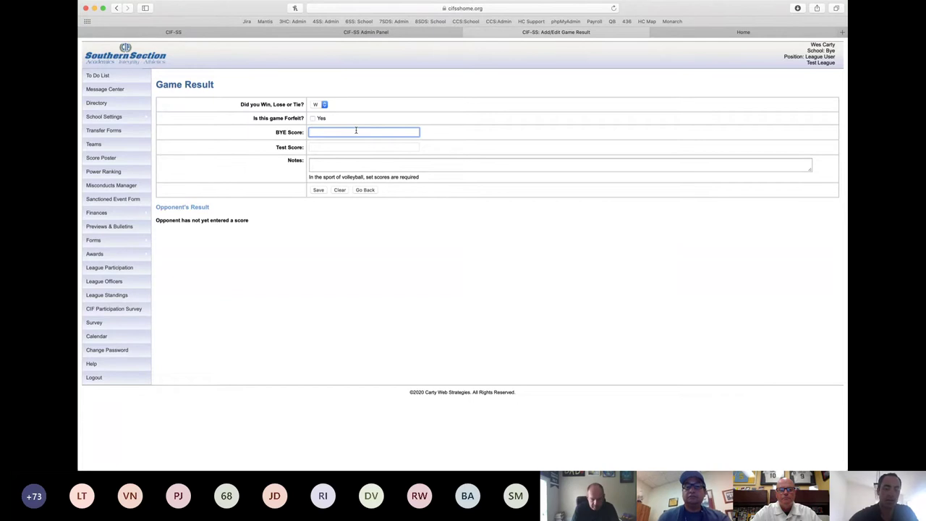
text(6)
key(Tab)
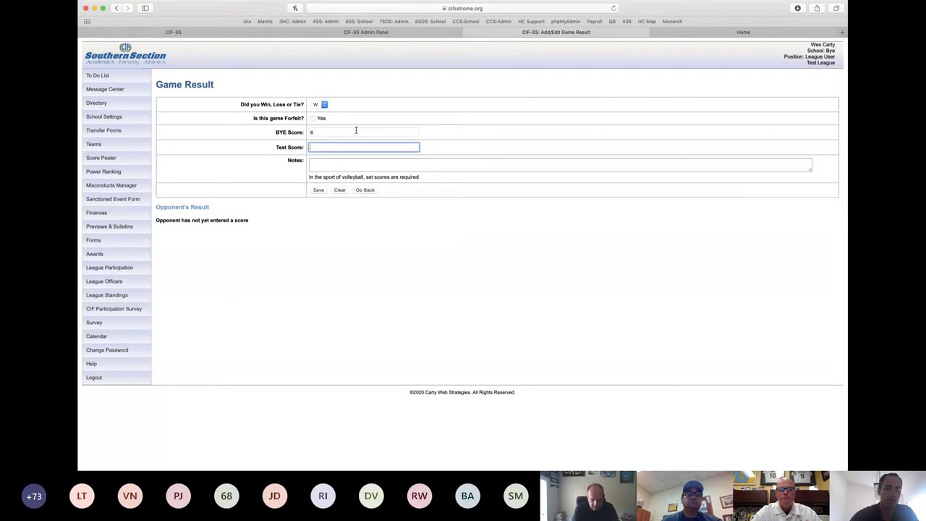
text(2)
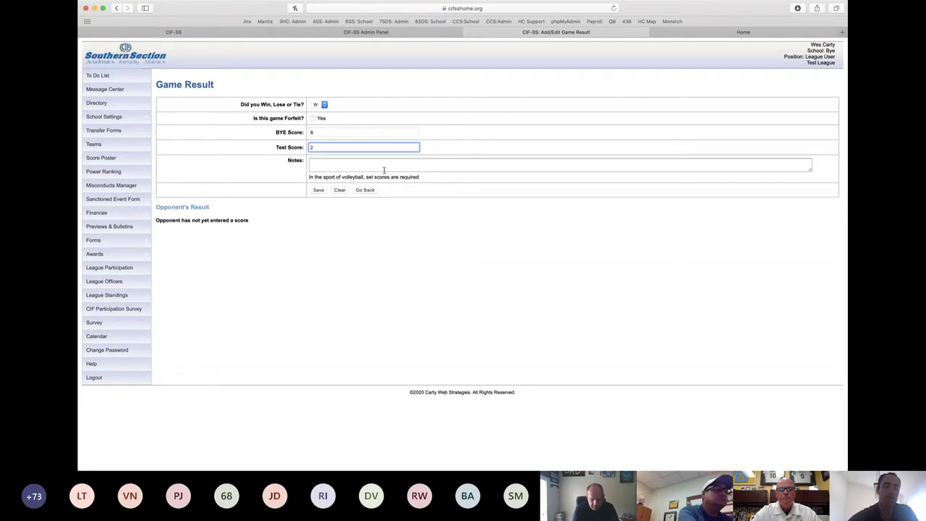
Step: Type the set score (25-23) into the notes, then clear it again
click(384, 170)
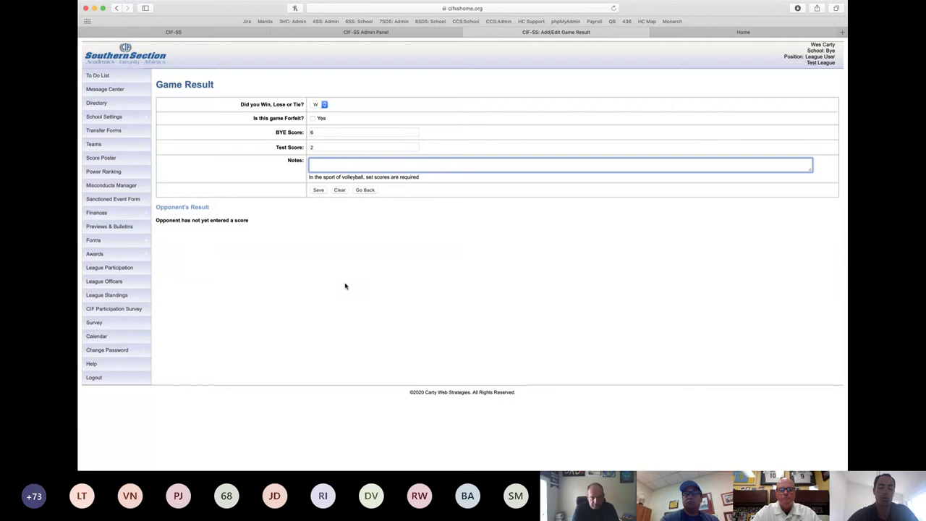
text((25)
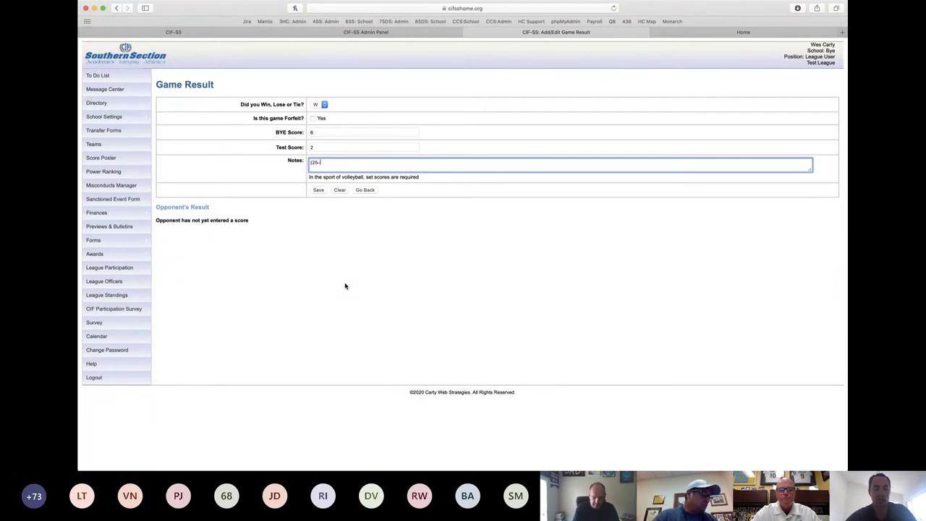
text(-23))
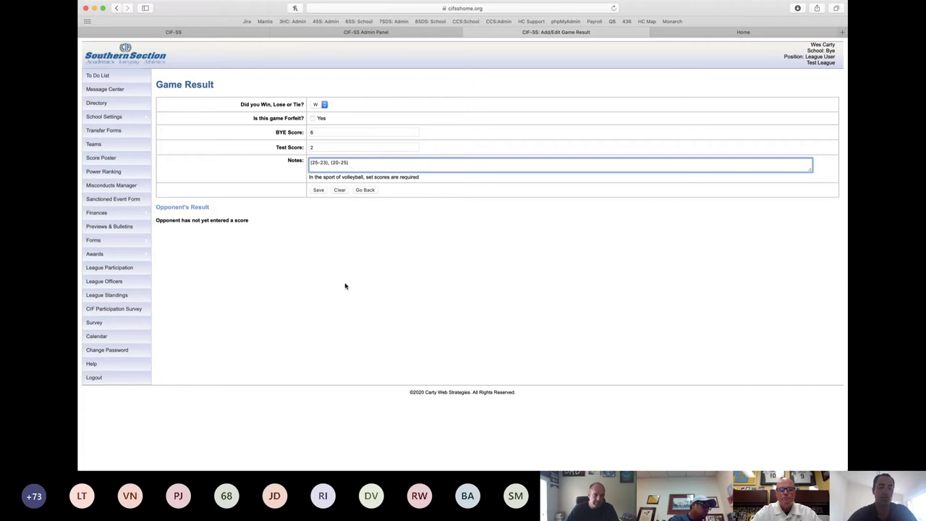
key(super+a)
key(BackSpace)
click(342, 378)
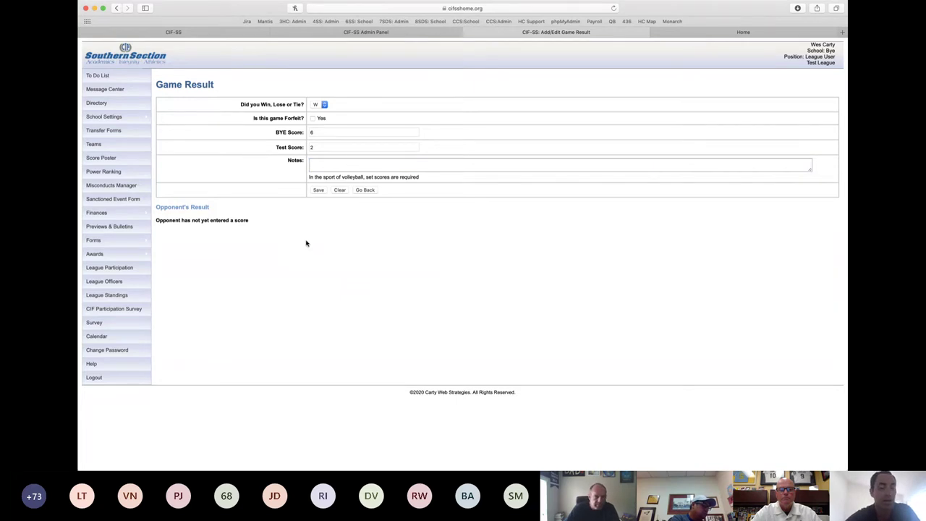
click(375, 162)
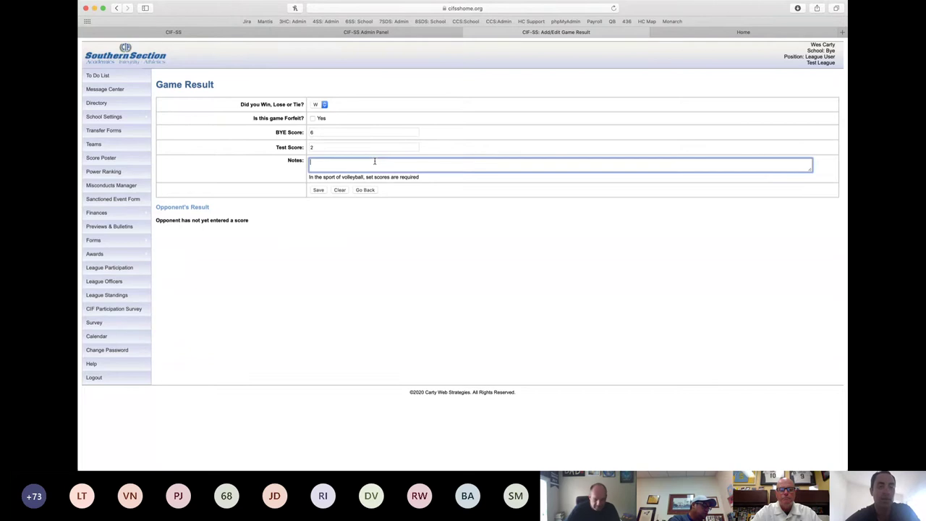
Step: Write the penalty-kick note 'PK, Bye - 9 Test - 5' and save the result
double_click(324, 131)
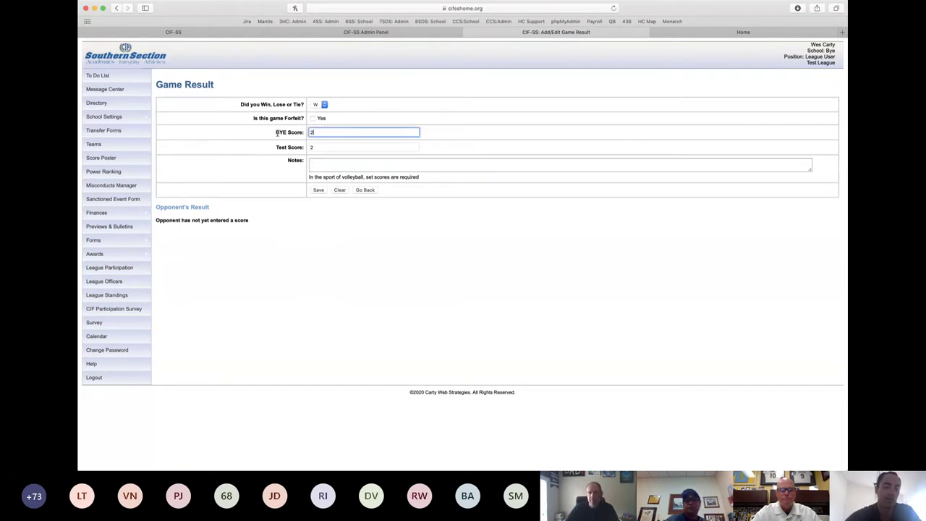
click(331, 165)
text(Po)
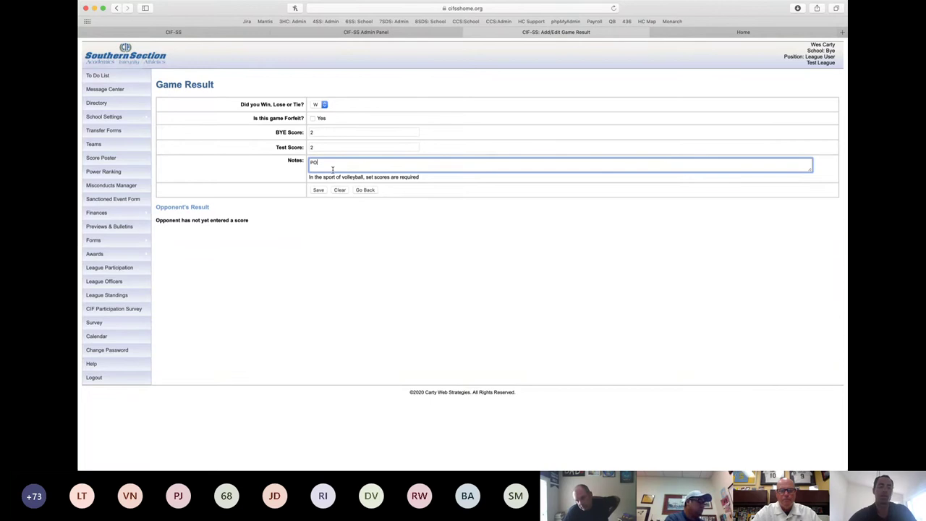
text(, 8)
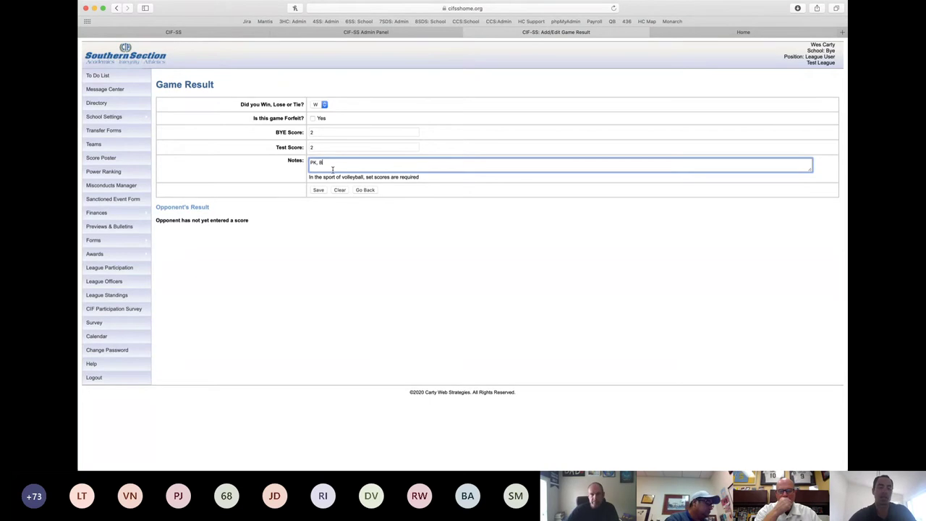
text(ye - )
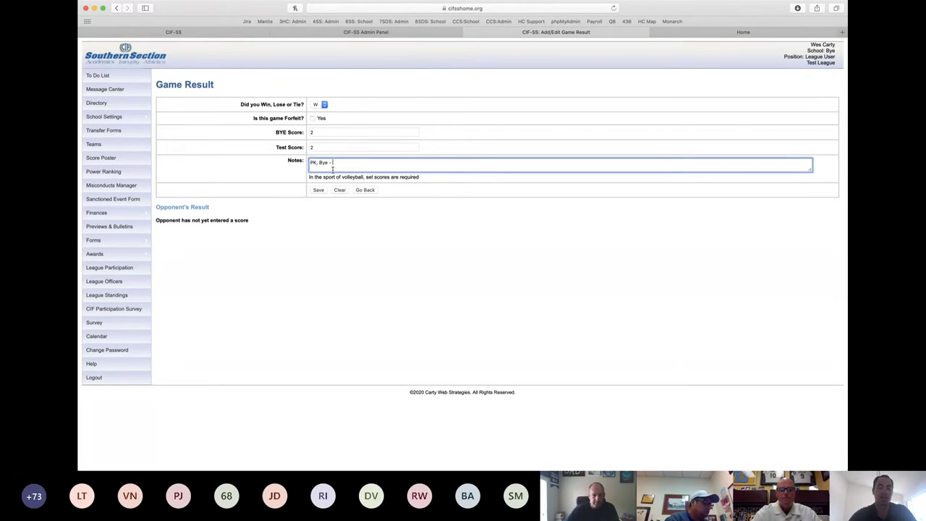
text(9 )
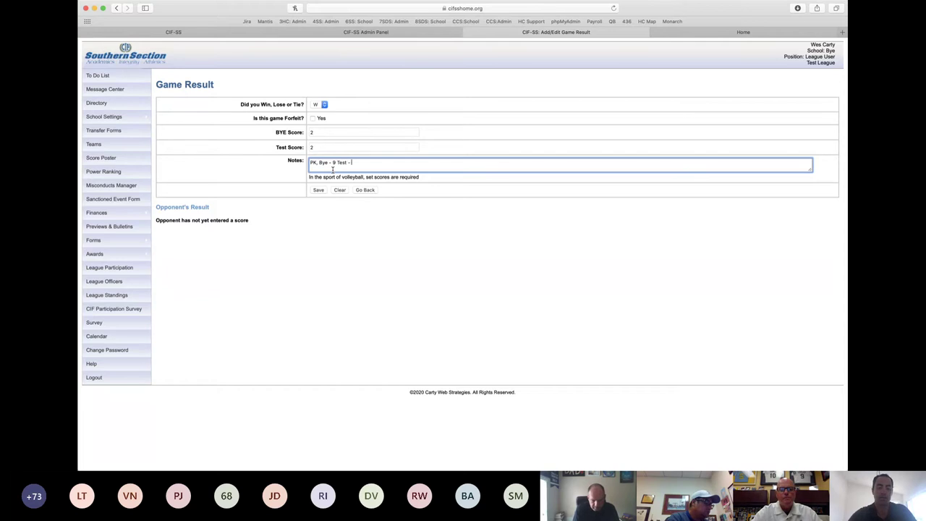
text(Test - 5)
click(346, 219)
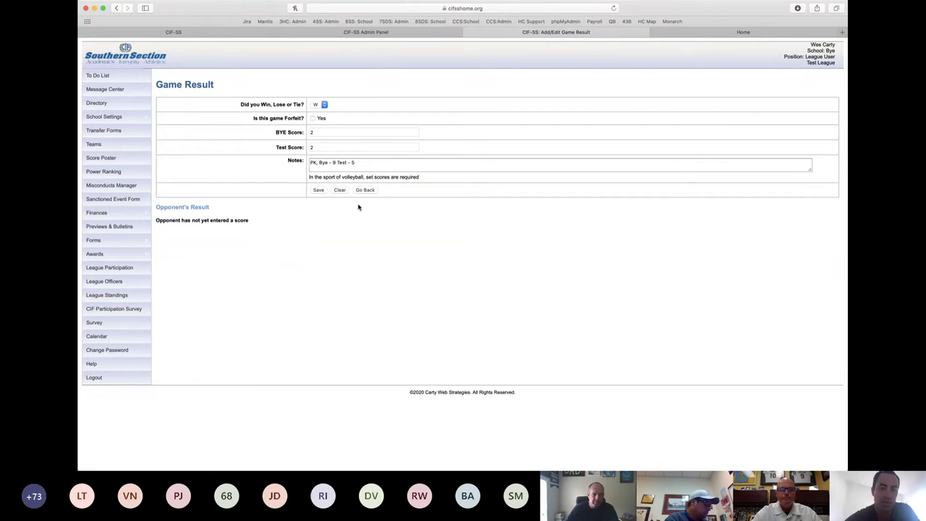
click(319, 190)
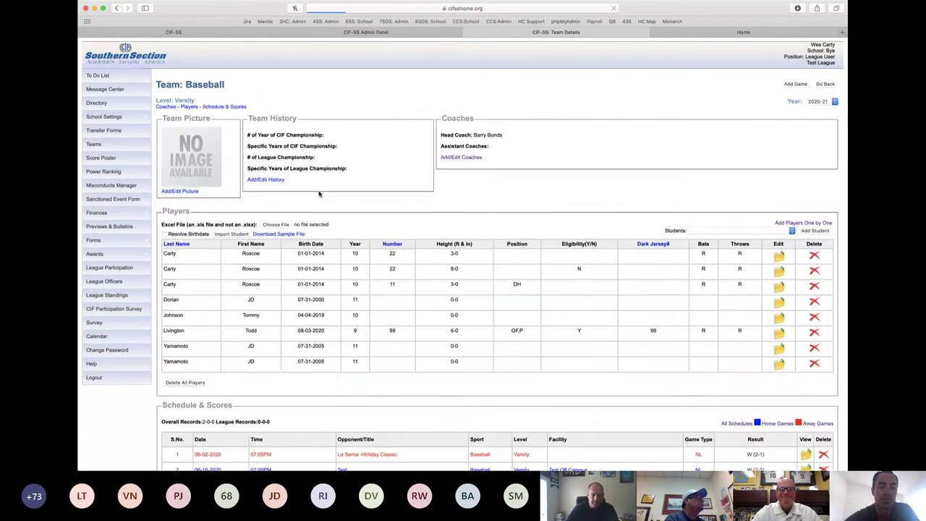
Step: Review the June 16 W (2-2) result's missing opponent score, then return to the To Do List
scroll(372, 331, down, 3)
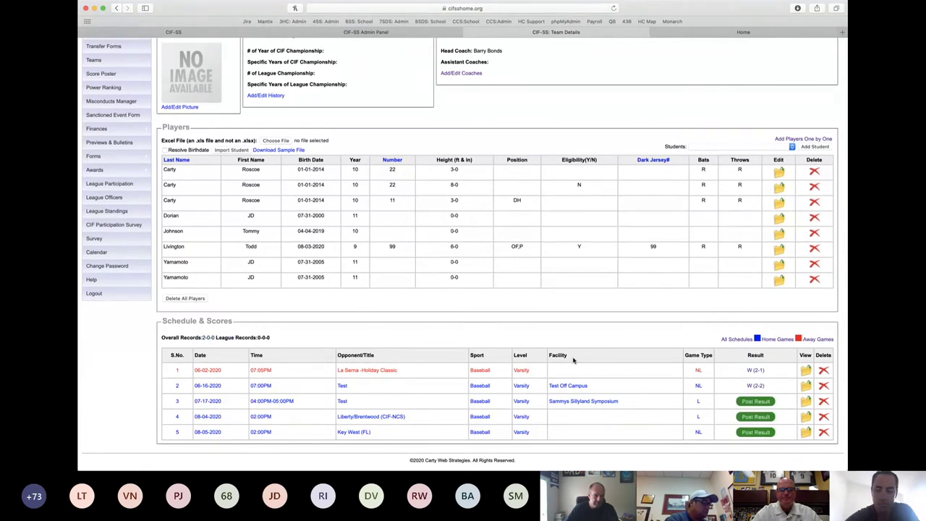
click(754, 385)
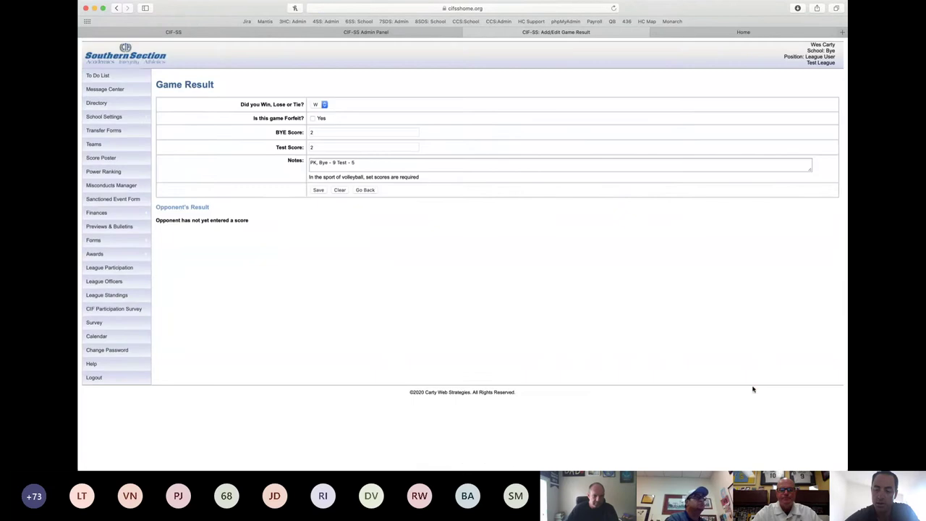
drag(155, 220, 265, 222)
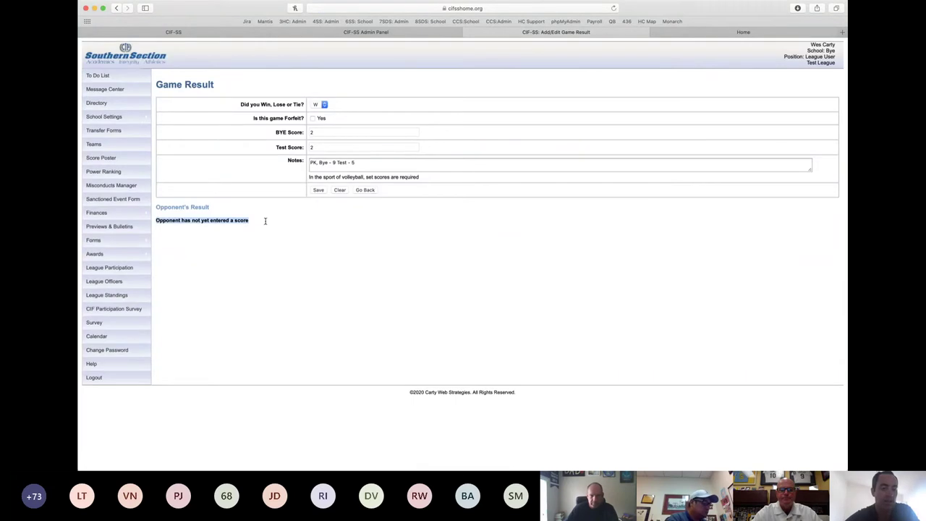
click(265, 221)
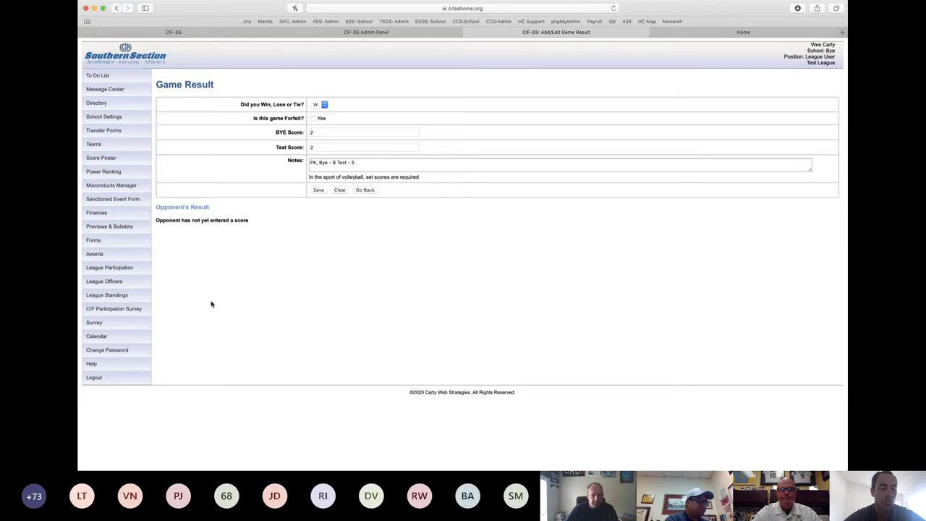
click(128, 80)
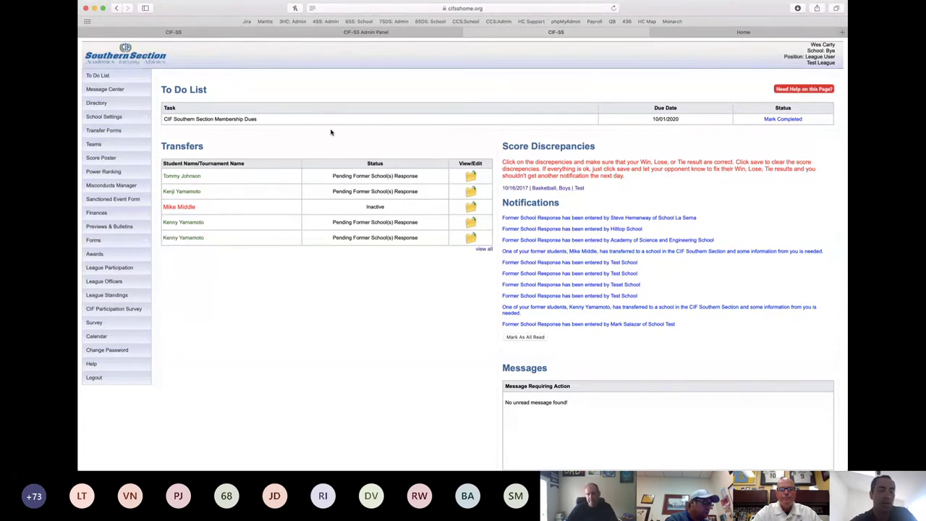
Step: Open the Varsity Baseball team page from the Teams list
click(123, 147)
click(244, 136)
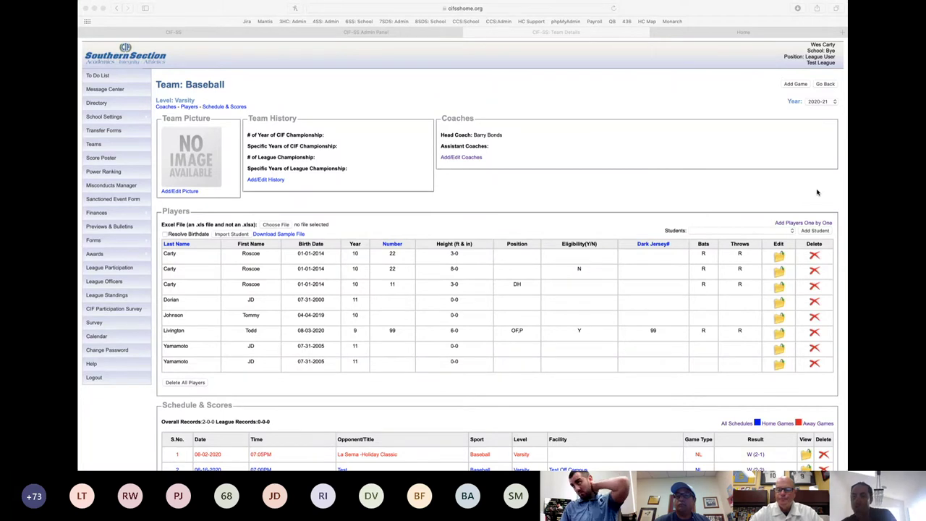
Step: Return to the Varsity Baseball team page via the Teams list
click(805, 191)
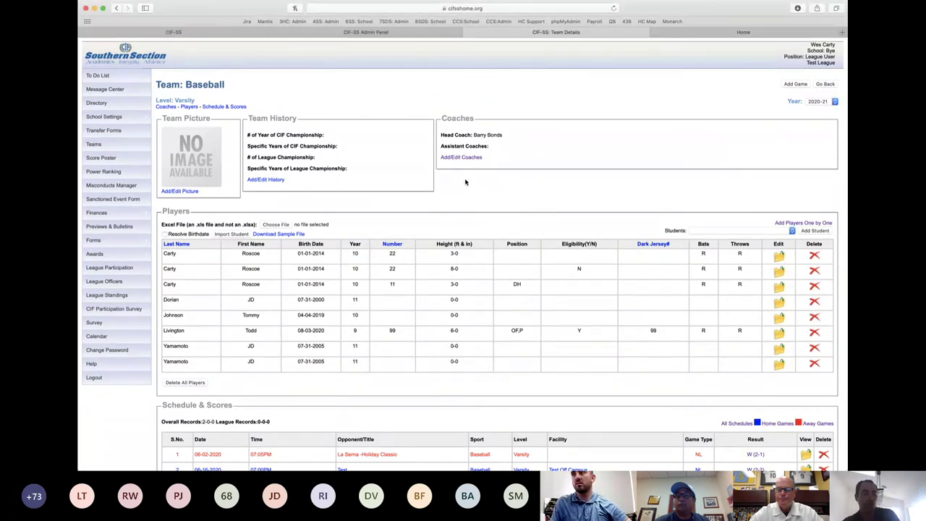
click(102, 144)
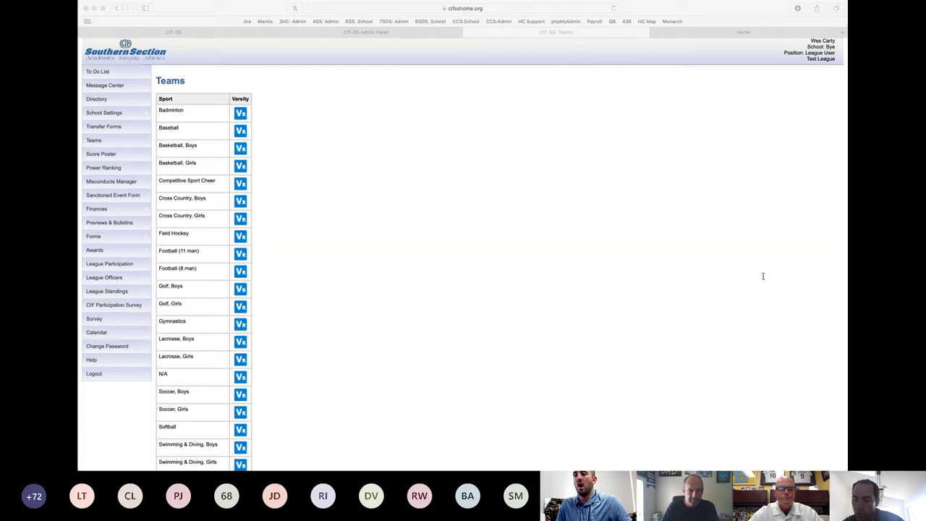
click(388, 246)
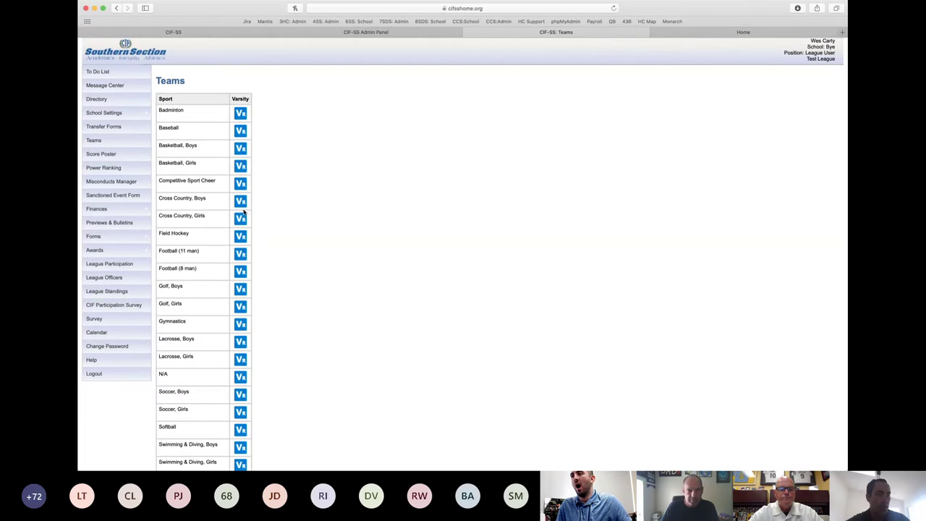
click(241, 131)
scroll(374, 272, down, 3)
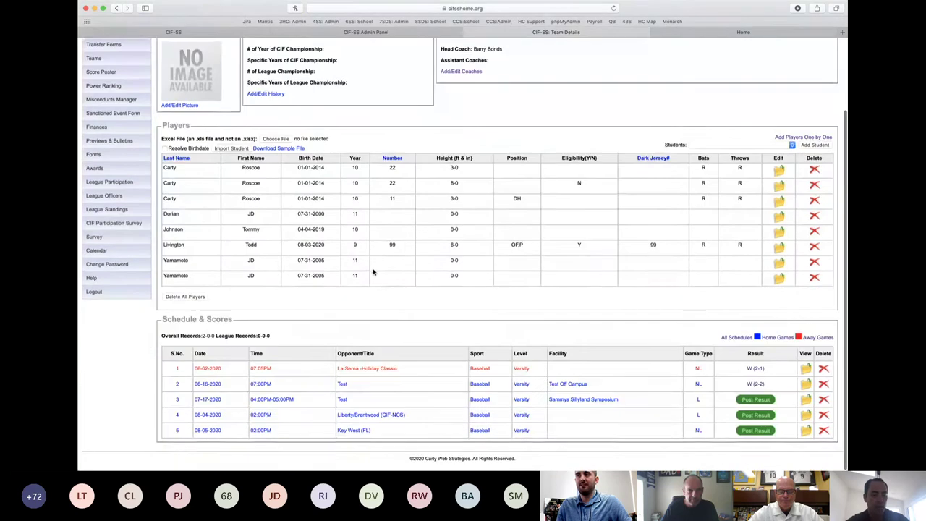
scroll(373, 272, up, 3)
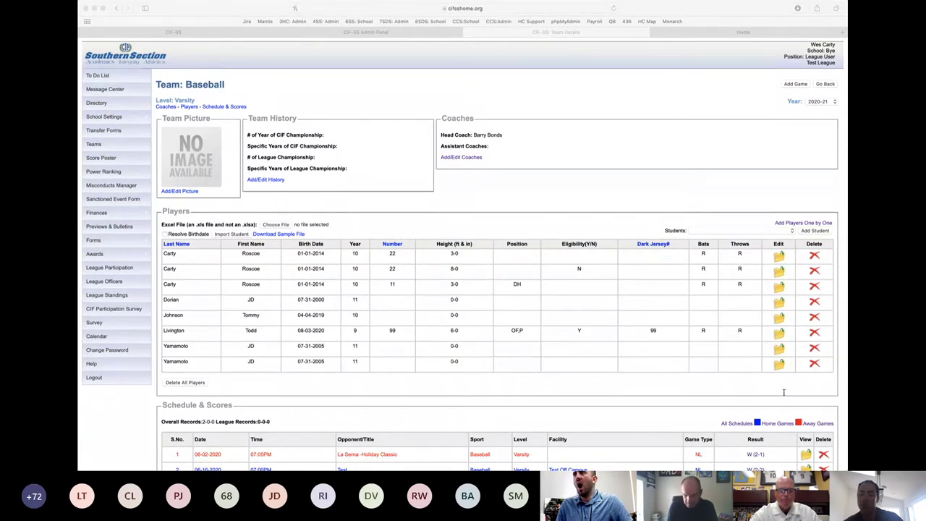
Step: Bring up the Power Ranking page from the sidebar
click(644, 349)
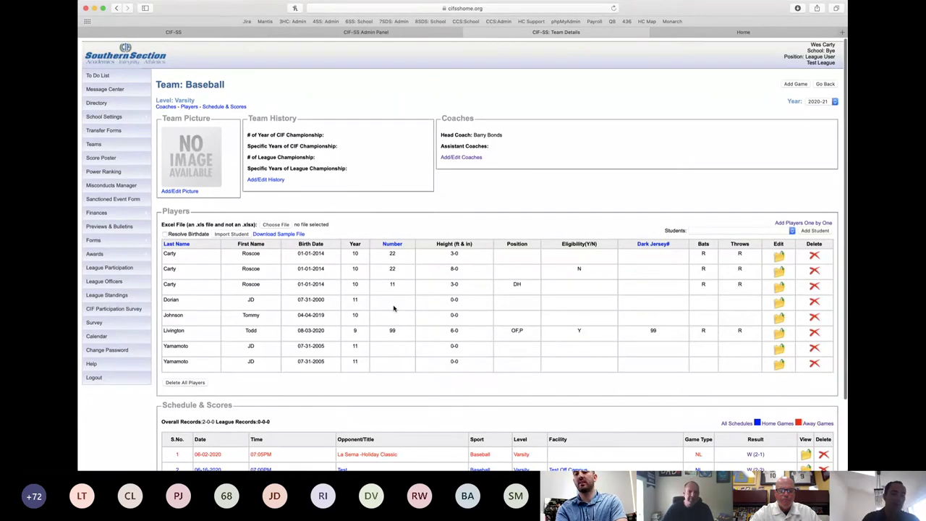
scroll(394, 308, up, 1)
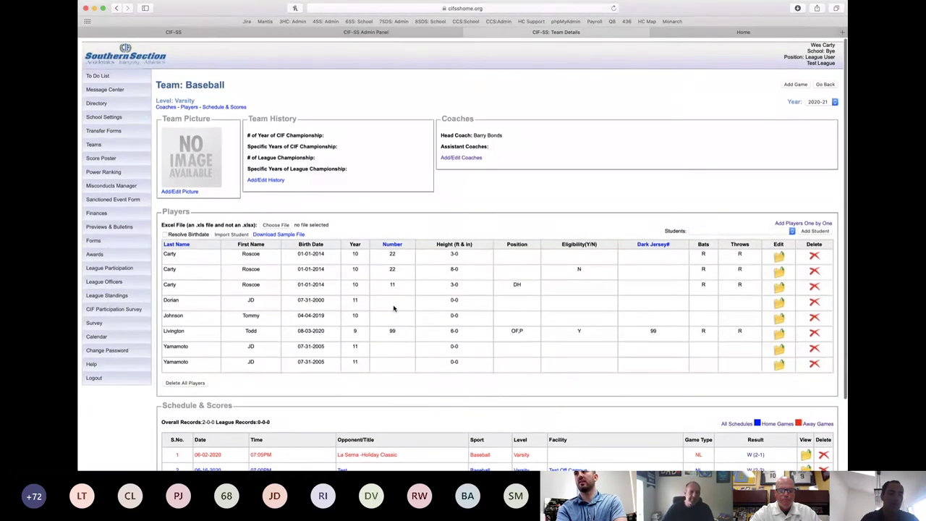
click(108, 174)
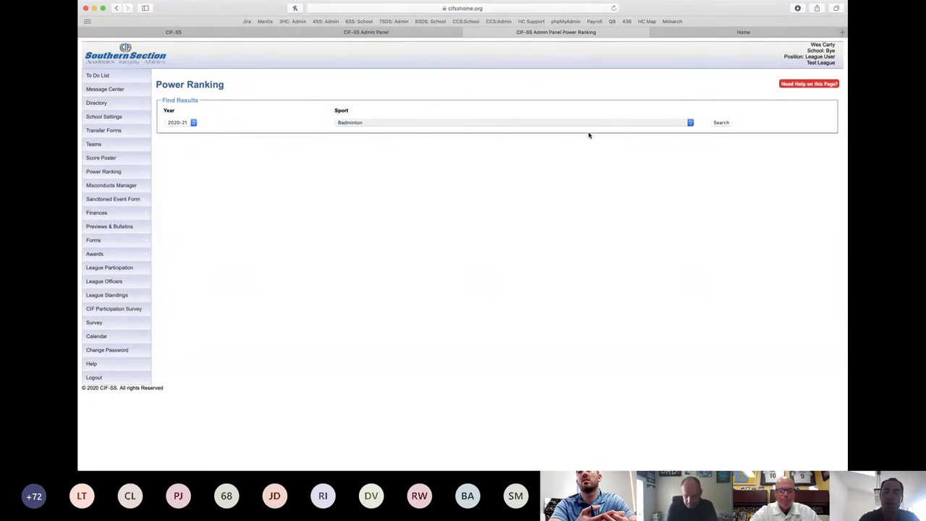
Step: Search the 2020-21 power rankings for Baseball, then go to Score Poster
click(589, 136)
click(722, 122)
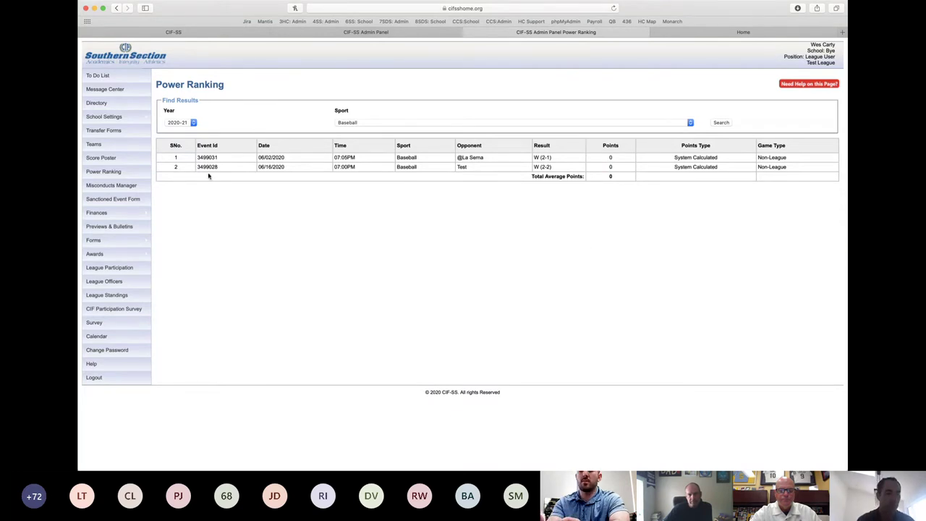
click(126, 160)
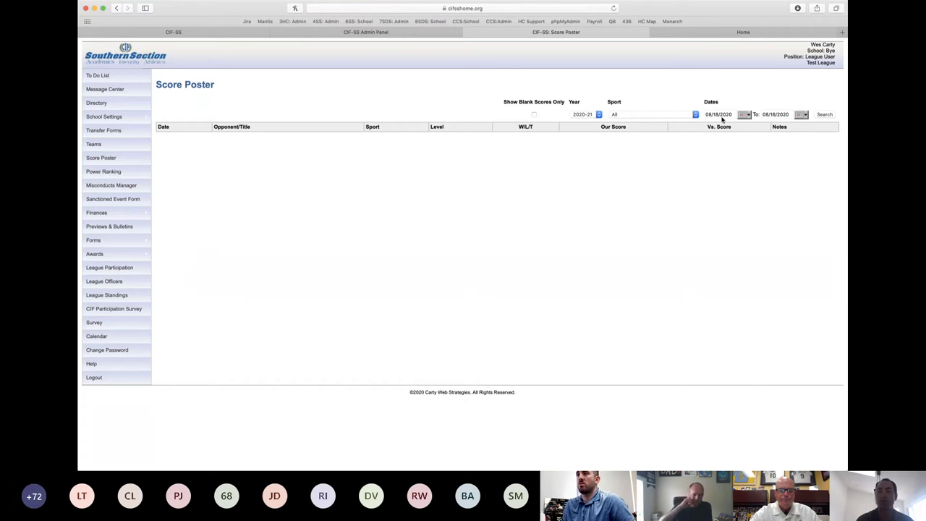
Step: List games starting from 02/01/2020 in Score Poster
click(744, 115)
click(712, 125)
click(711, 125)
click(711, 124)
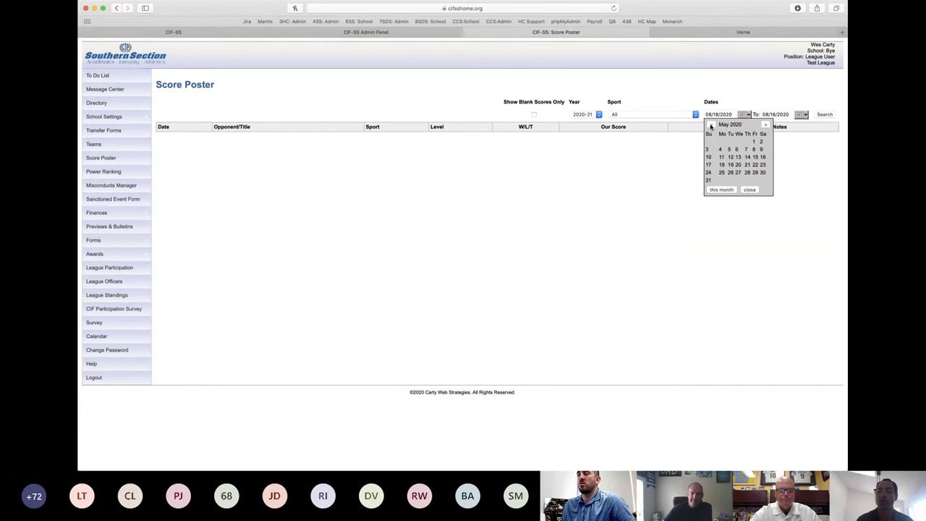
click(711, 124)
click(711, 125)
click(711, 125)
click(761, 142)
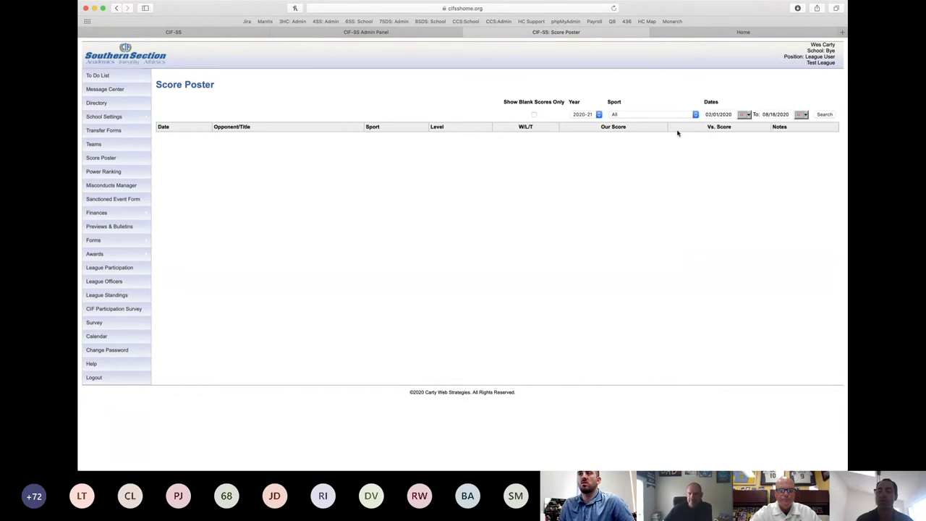
click(824, 115)
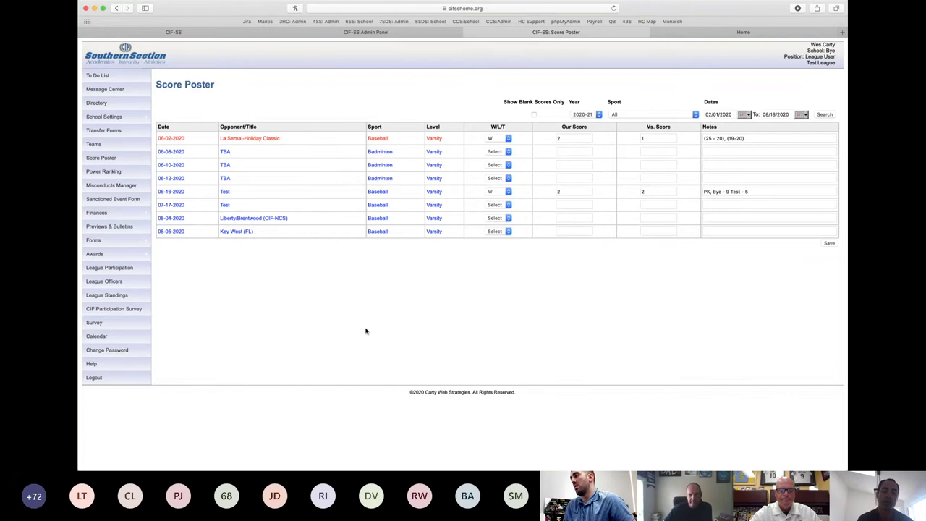
Step: Save wins of 56–3 for 06-08-2020 and 4–5 for 06-10-2020 Badminton games
click(500, 149)
click(501, 160)
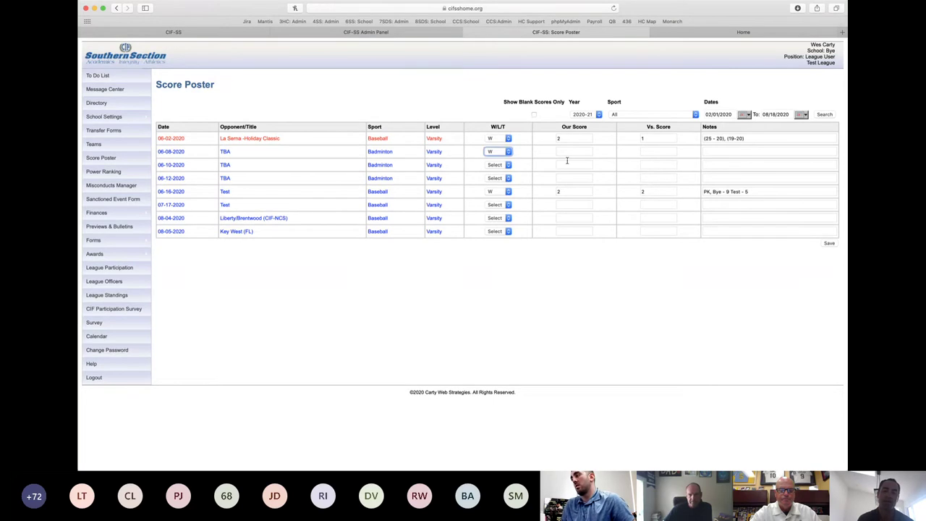
click(574, 153)
text(56)
key(Tab)
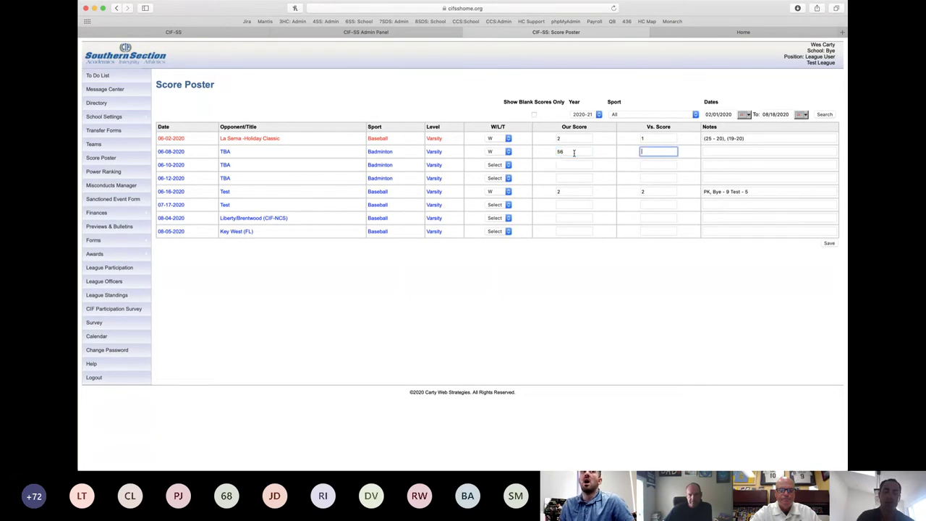
text(3)
click(502, 159)
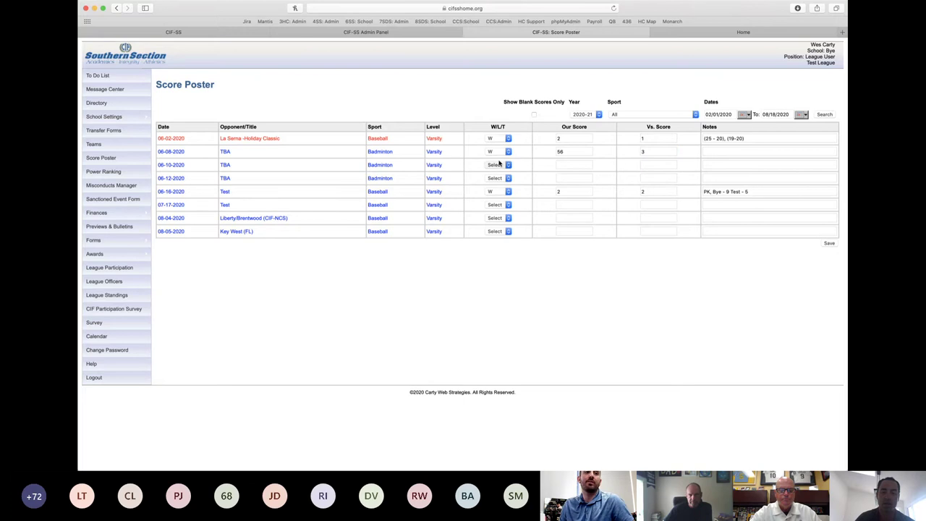
click(498, 176)
click(574, 165)
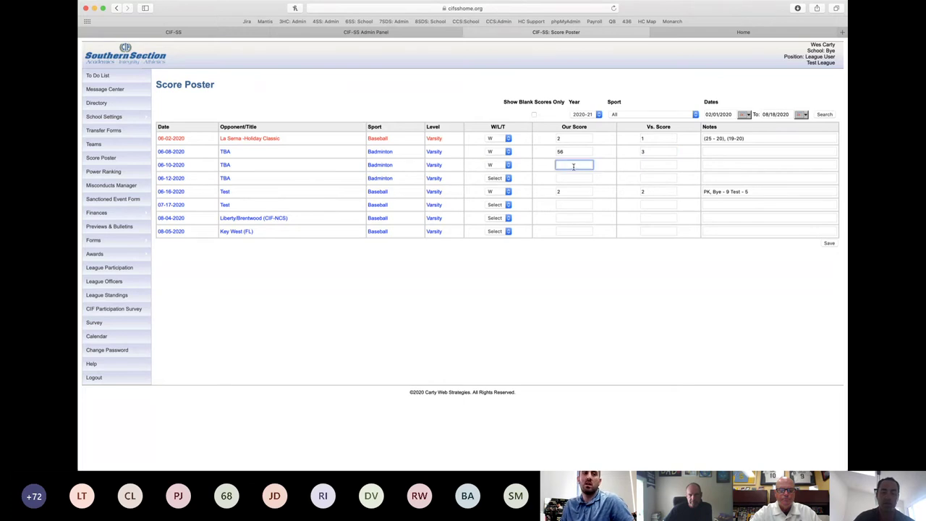
text(4)
key(Tab)
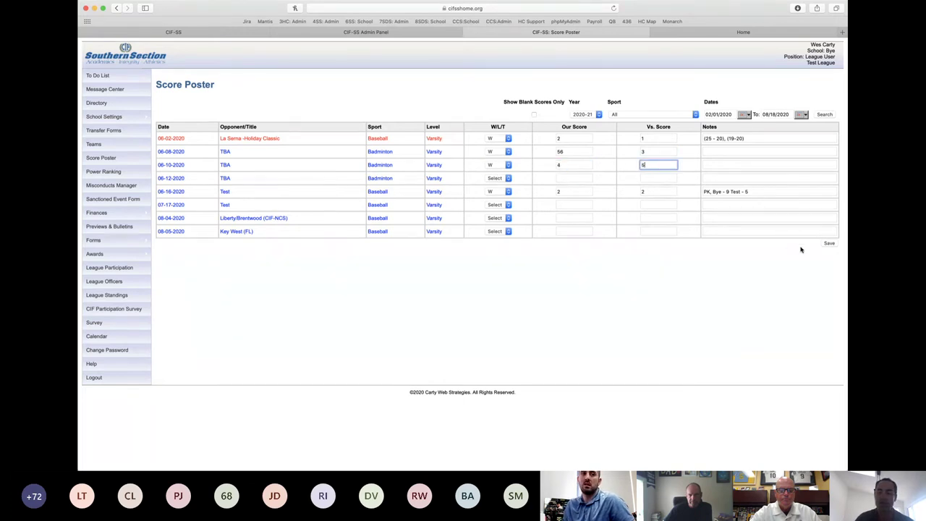
text(5)
click(830, 243)
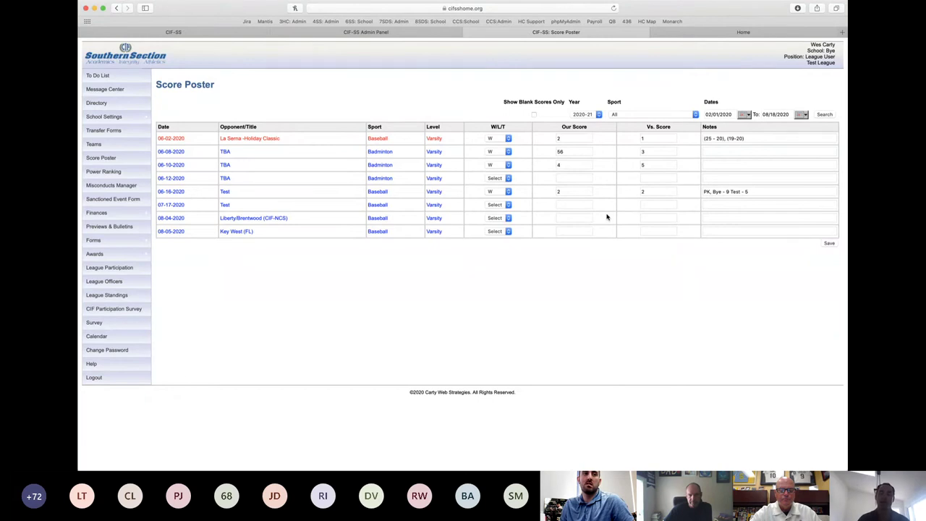
Step: Filter to blank scores only, re-search, then open Misconduct Manager
click(534, 114)
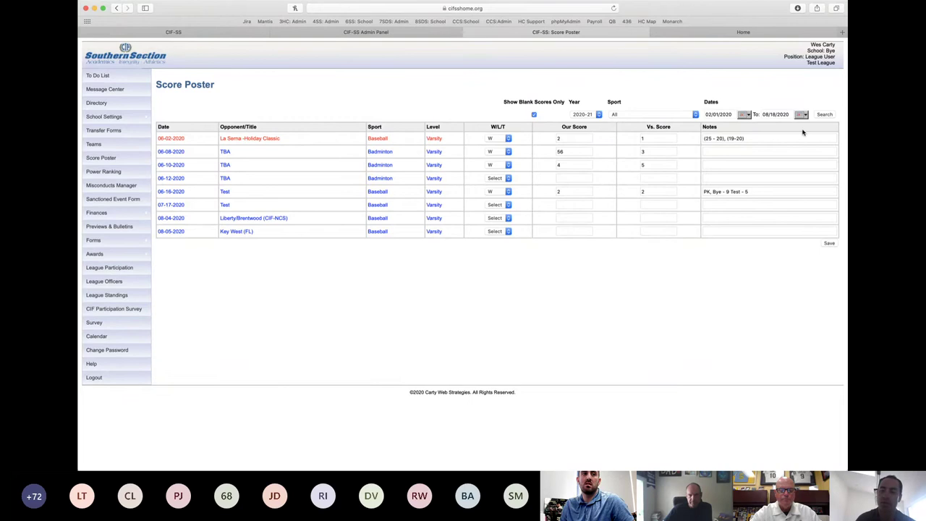
click(824, 114)
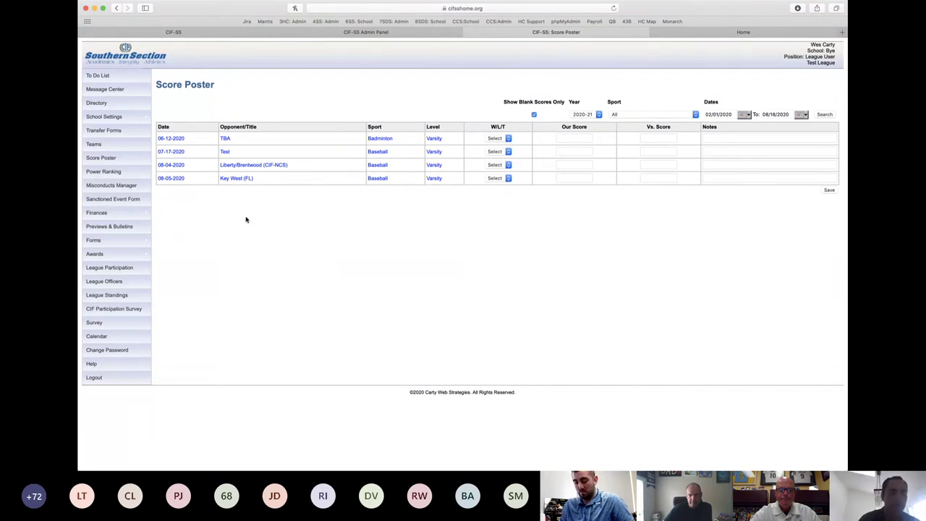
click(138, 186)
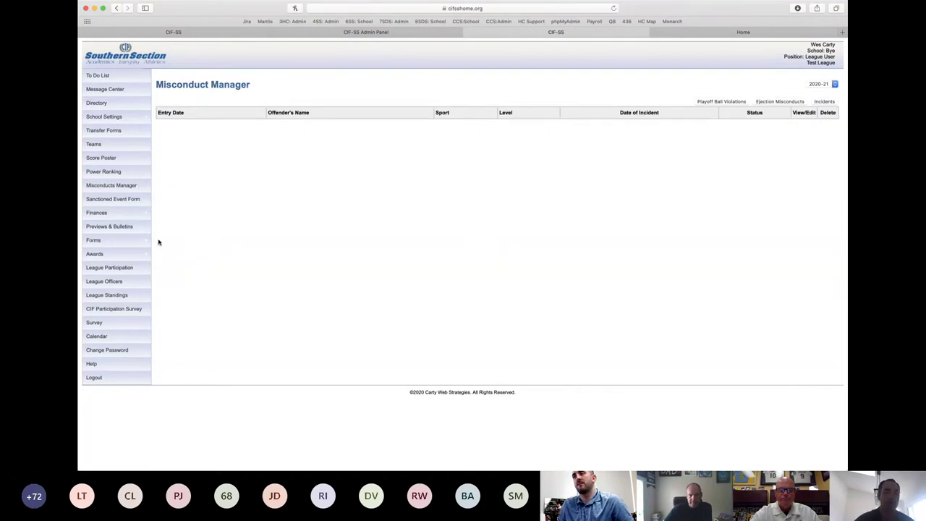
Step: Log out, close the login tab, and filter Users Manager by school La Serna
click(94, 377)
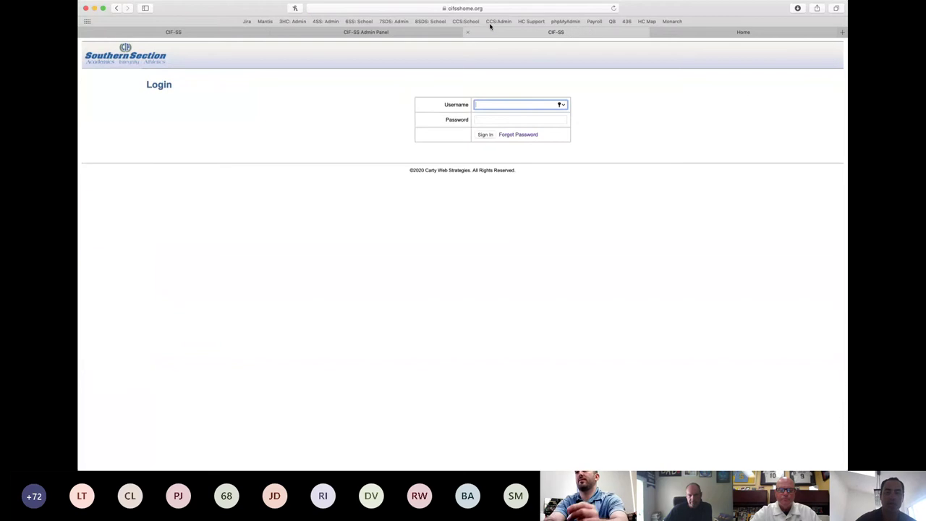
click(468, 32)
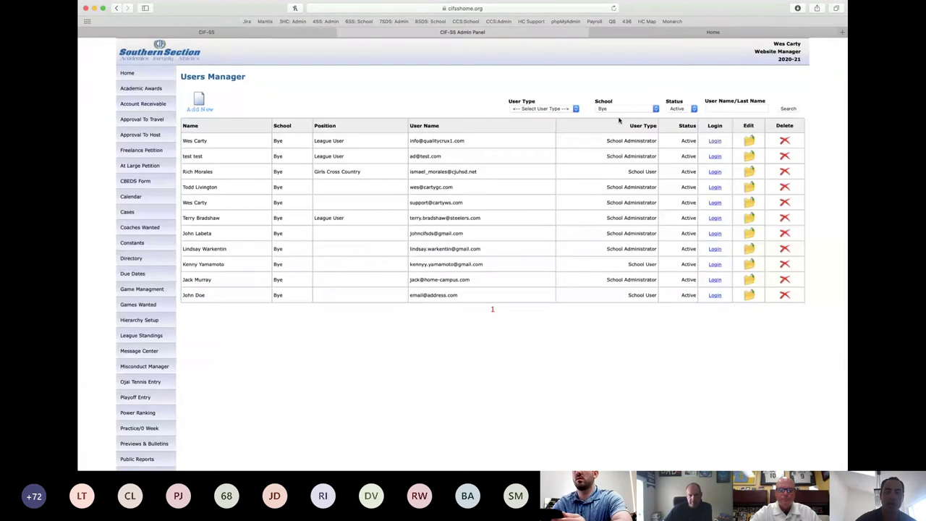
click(636, 106)
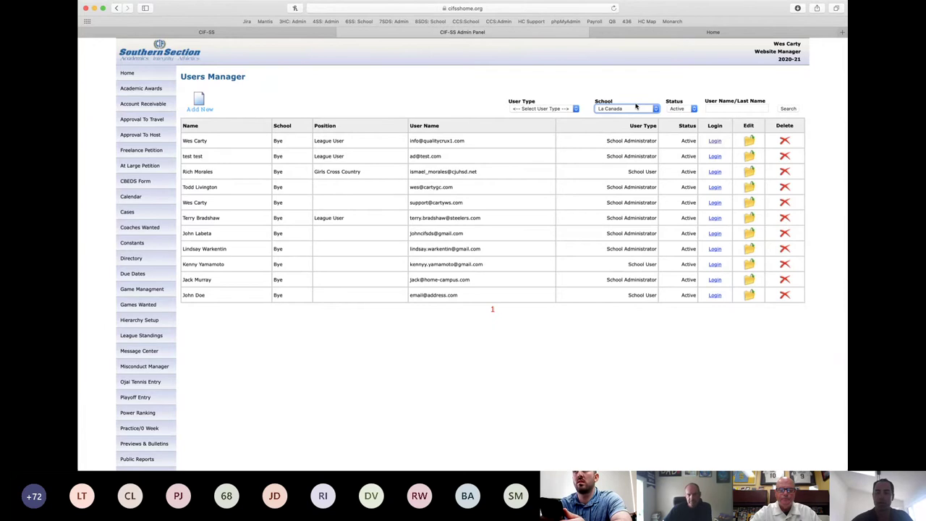
text(la s)
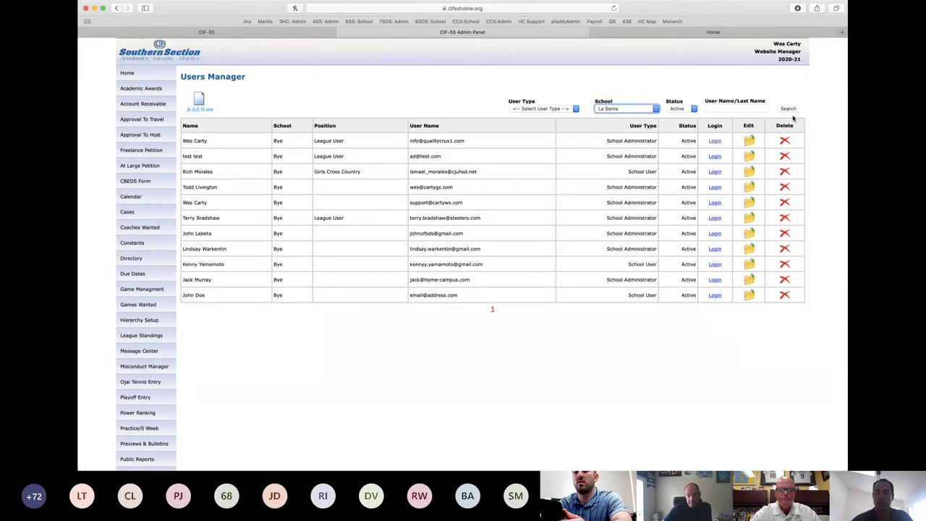
click(792, 108)
click(706, 108)
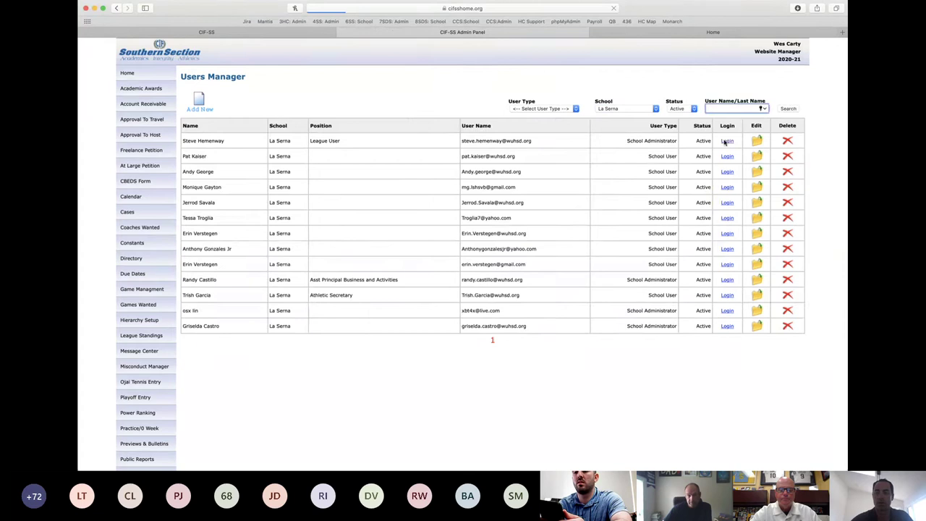
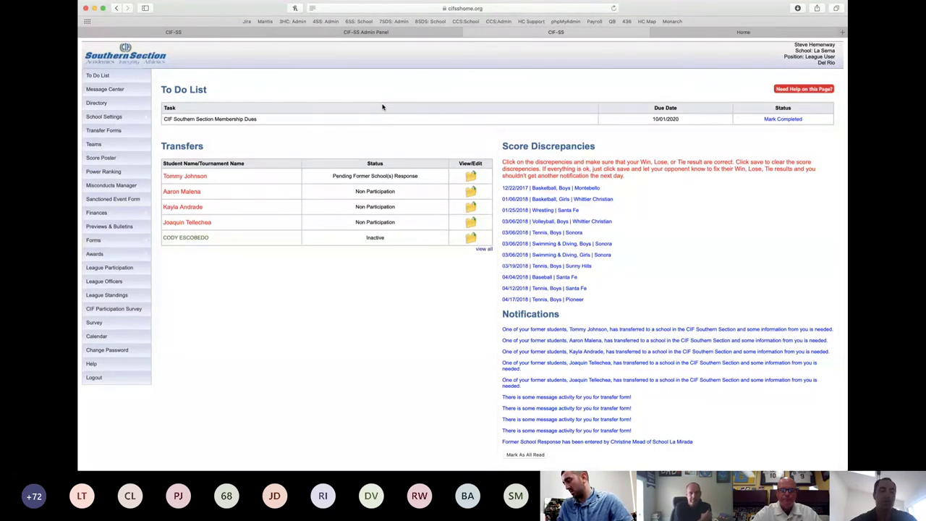
Step: Open Misconducts Manager, switch the year to 2019-20 and highlight the seven listed entries
click(111, 186)
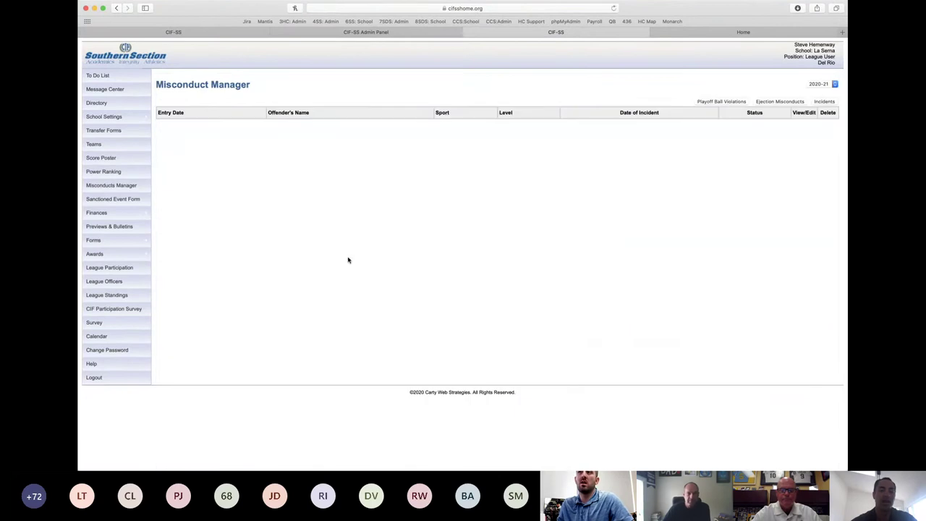
click(821, 85)
click(823, 79)
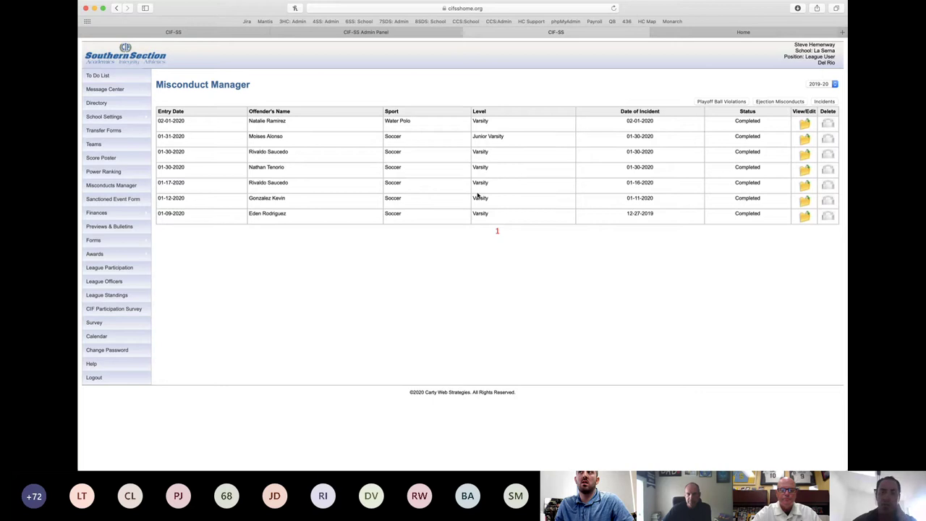
drag(746, 121, 741, 219)
click(751, 239)
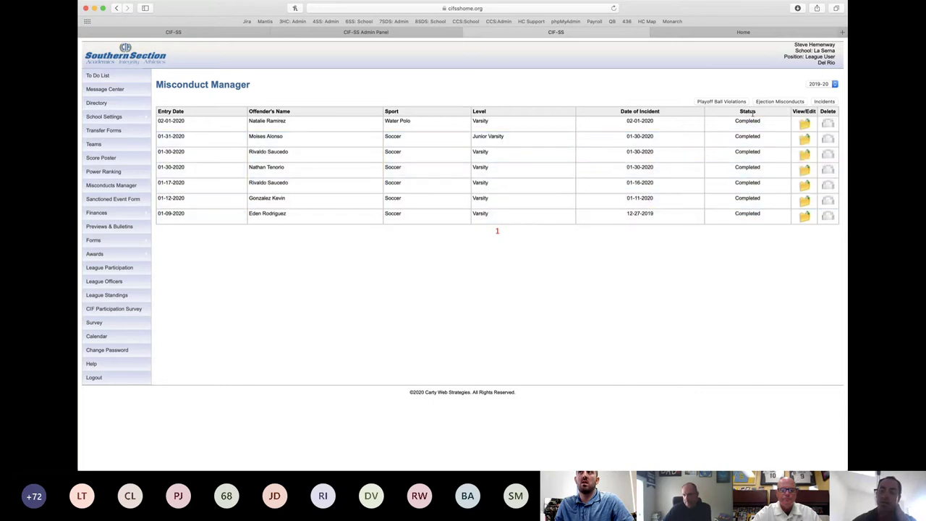
Step: Open the water polo ejection report from the first row and scroll to its ejection reason
click(805, 124)
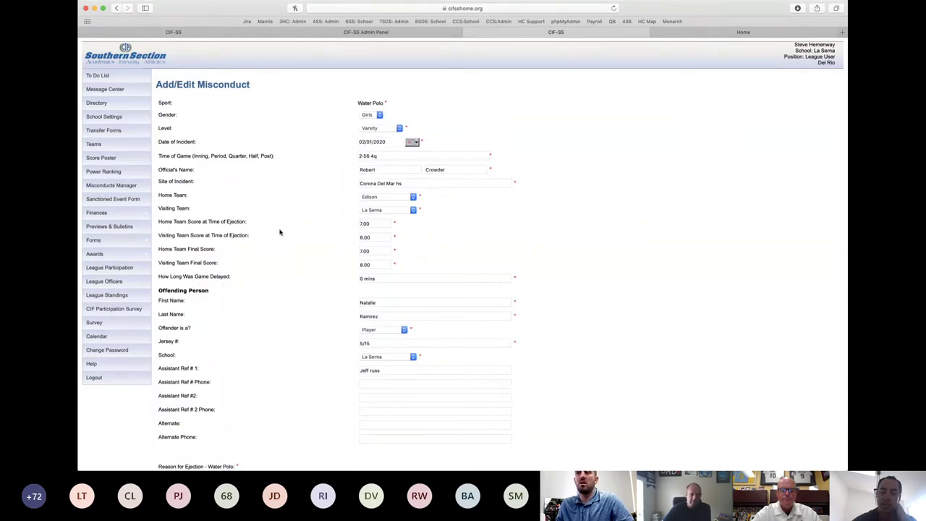
scroll(280, 232, down, 2)
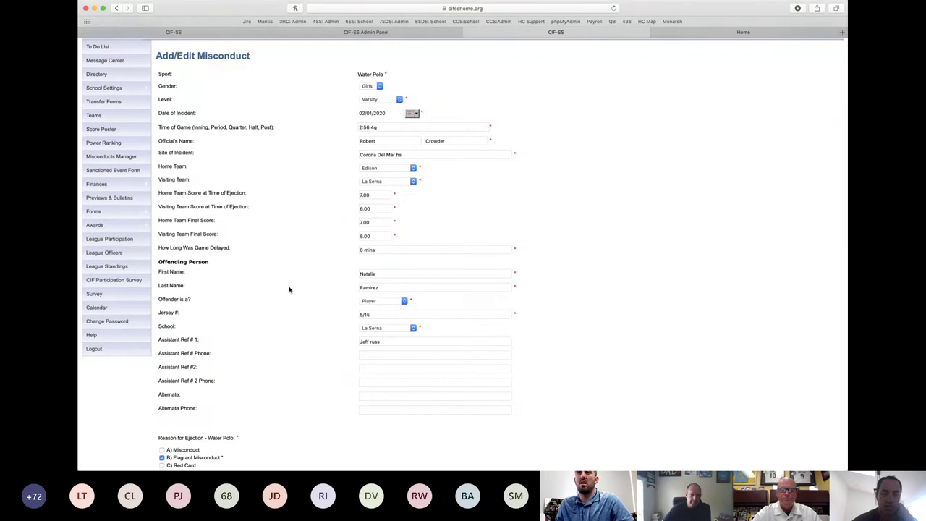
scroll(289, 290, up, 2)
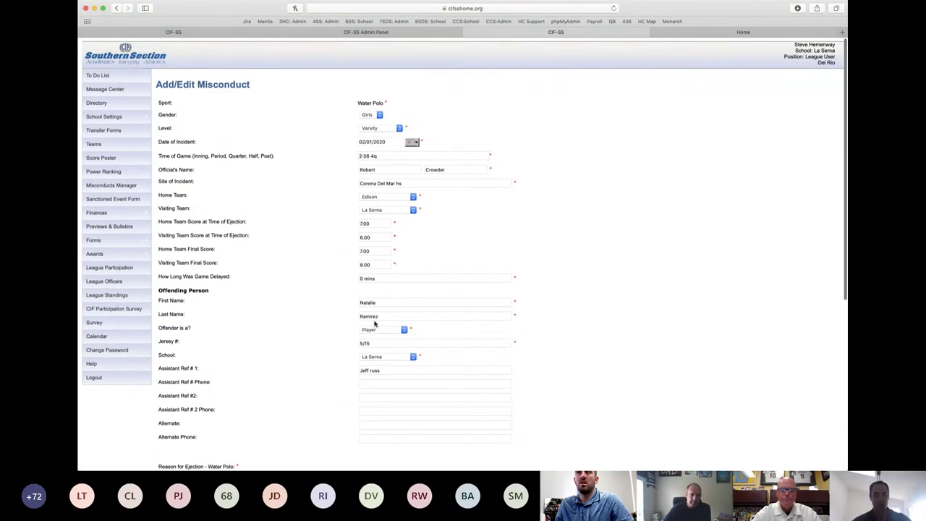
scroll(370, 343, down, 1)
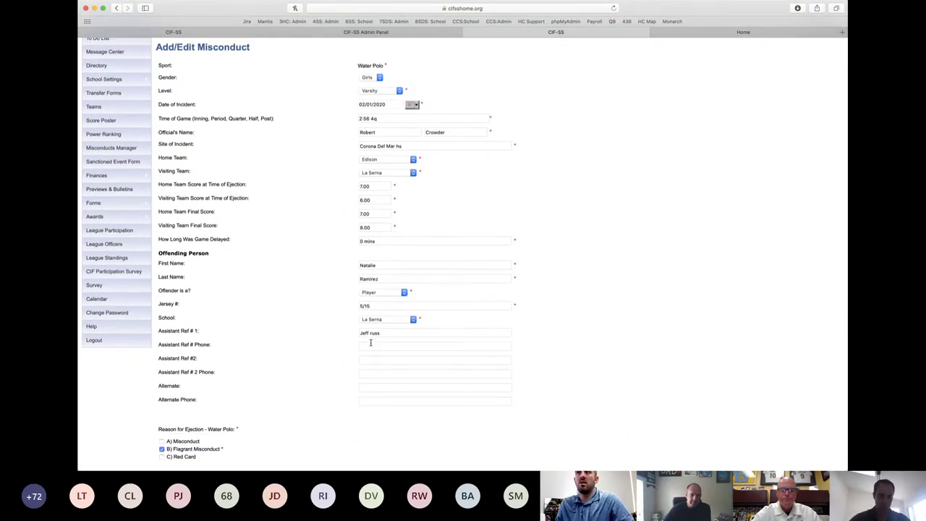
scroll(370, 343, down, 4)
scroll(370, 343, down, 1)
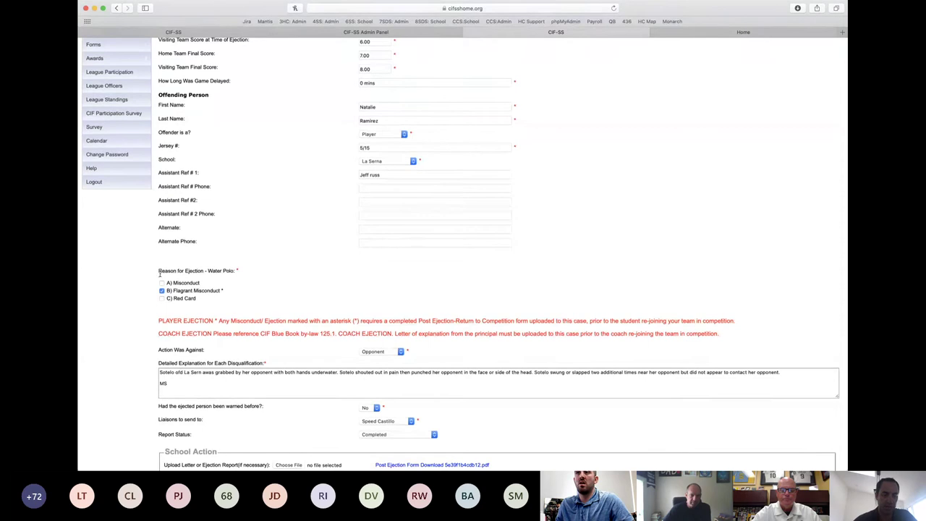
drag(159, 272, 255, 268)
click(256, 269)
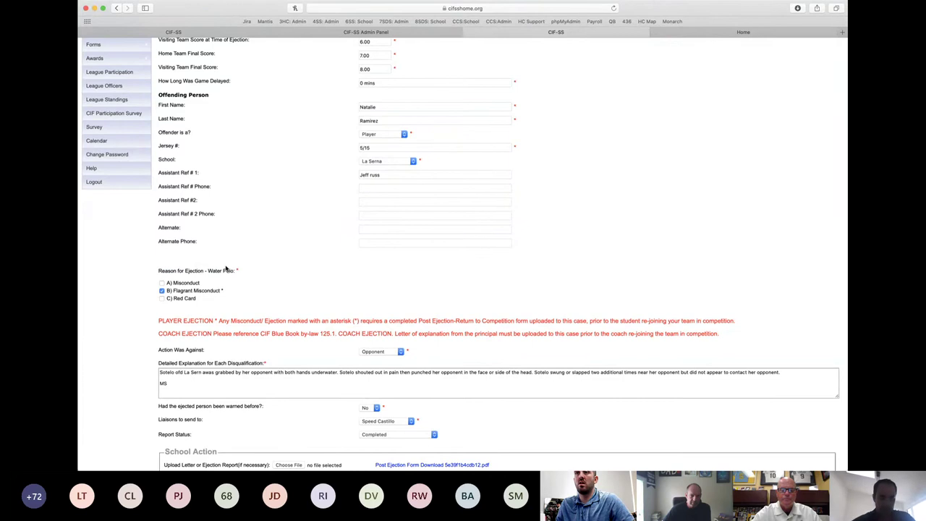
Step: Review the player and coach ejection notices and the Return to Competition form requirement
scroll(226, 269, down, 2)
drag(160, 268, 248, 279)
click(245, 276)
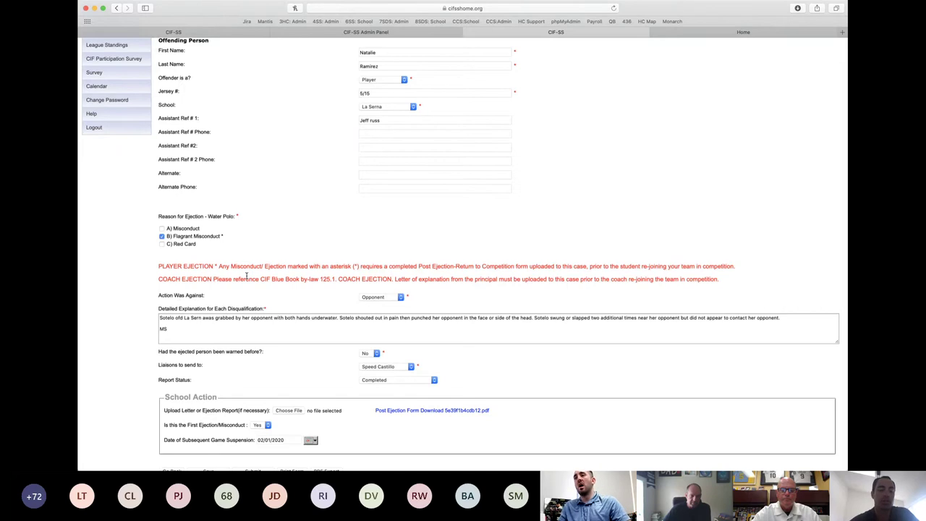
scroll(246, 277, down, 1)
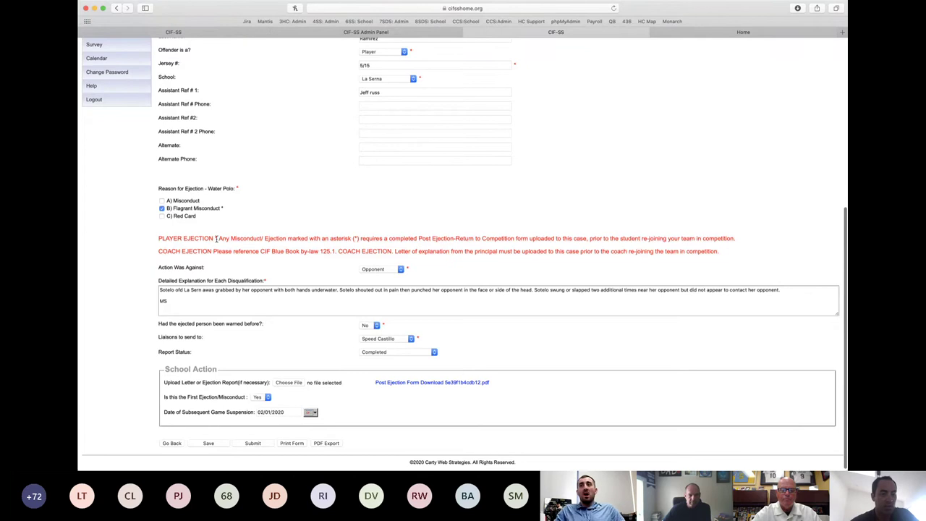
drag(217, 239, 250, 239)
click(250, 239)
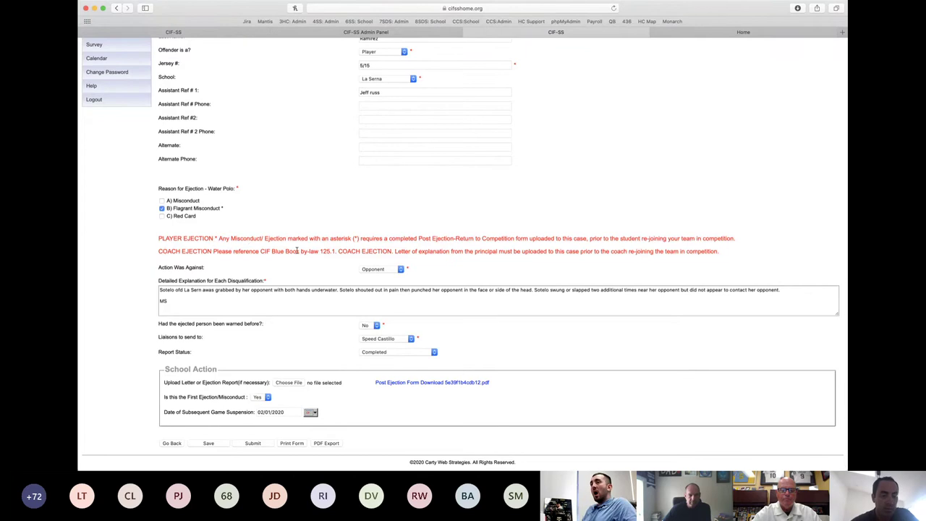
drag(374, 238, 501, 239)
click(500, 238)
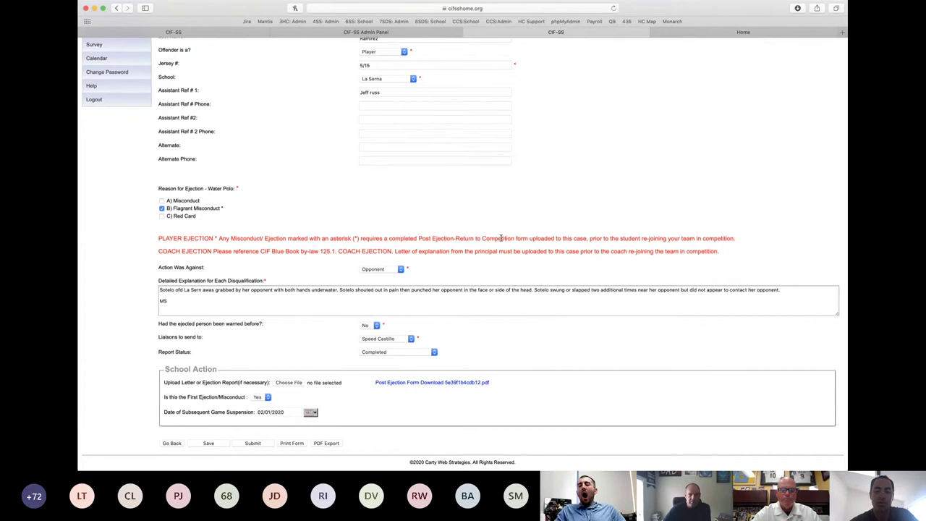
scroll(534, 250, down, 1)
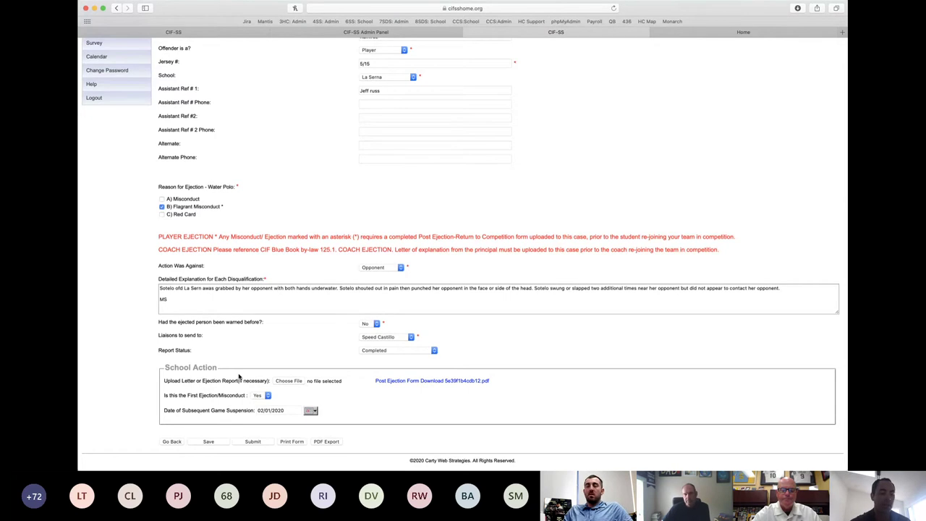
click(387, 382)
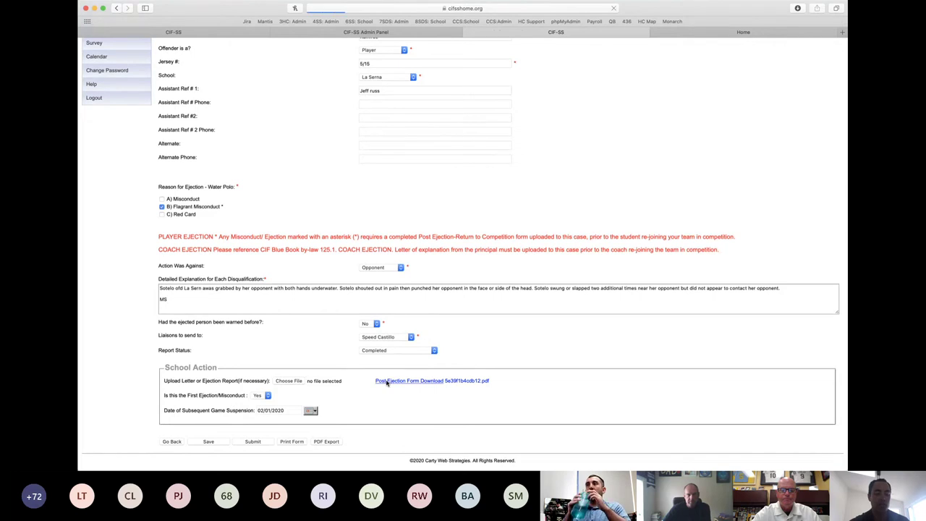
scroll(386, 383, down, 3)
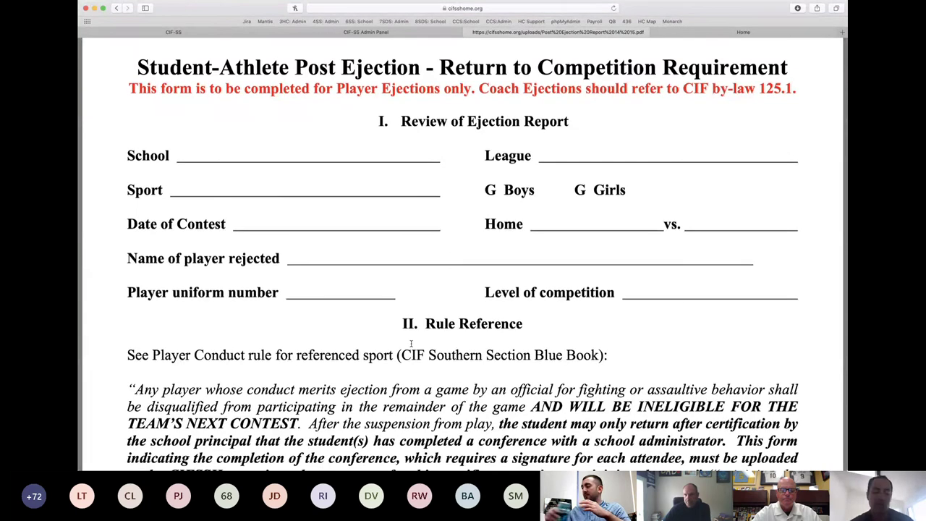
scroll(411, 344, down, 1)
scroll(411, 345, down, 12)
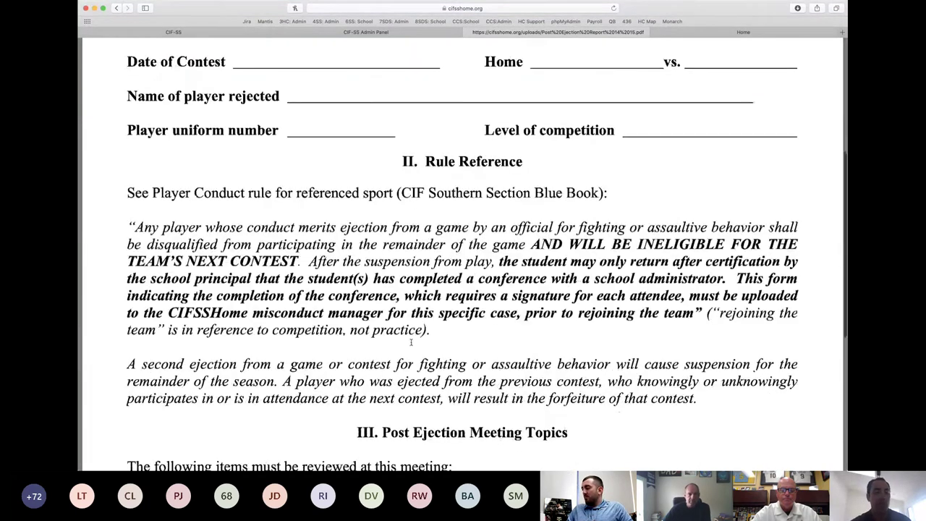
scroll(411, 342, down, 2)
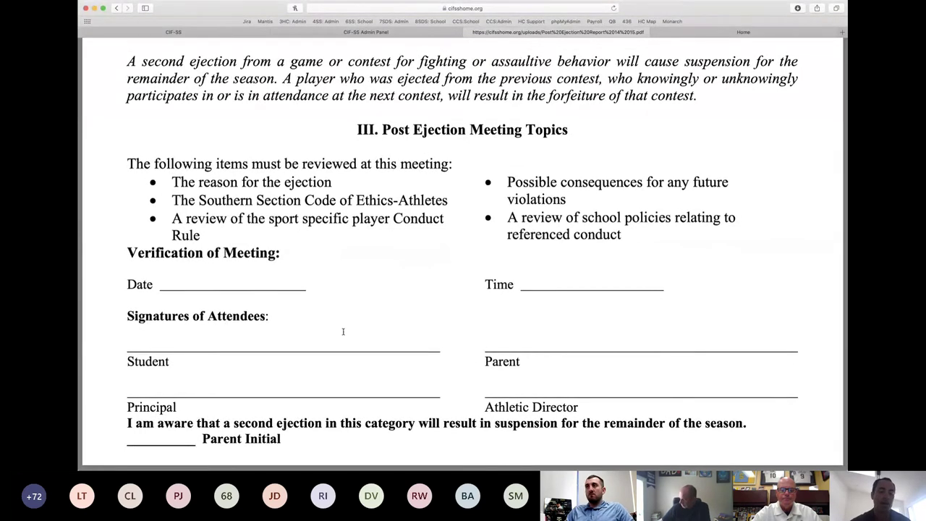
scroll(343, 332, down, 1)
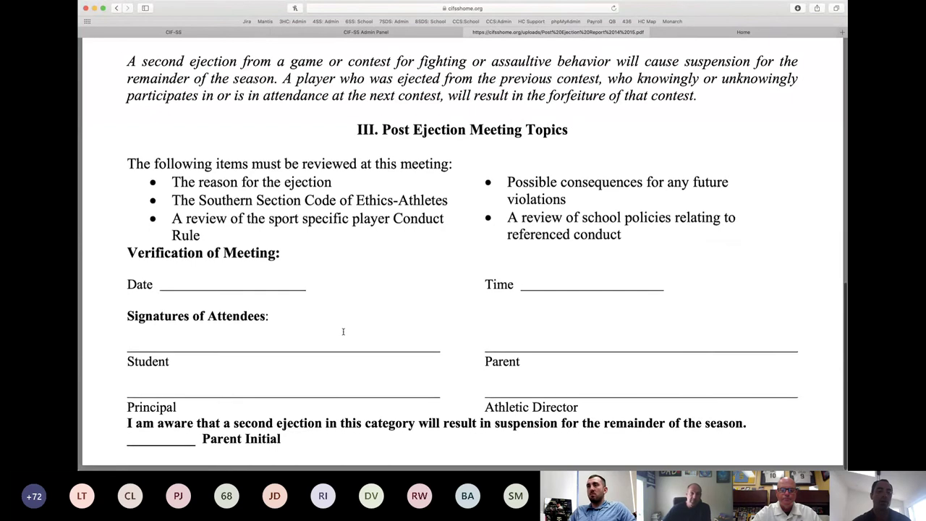
double_click(329, 217)
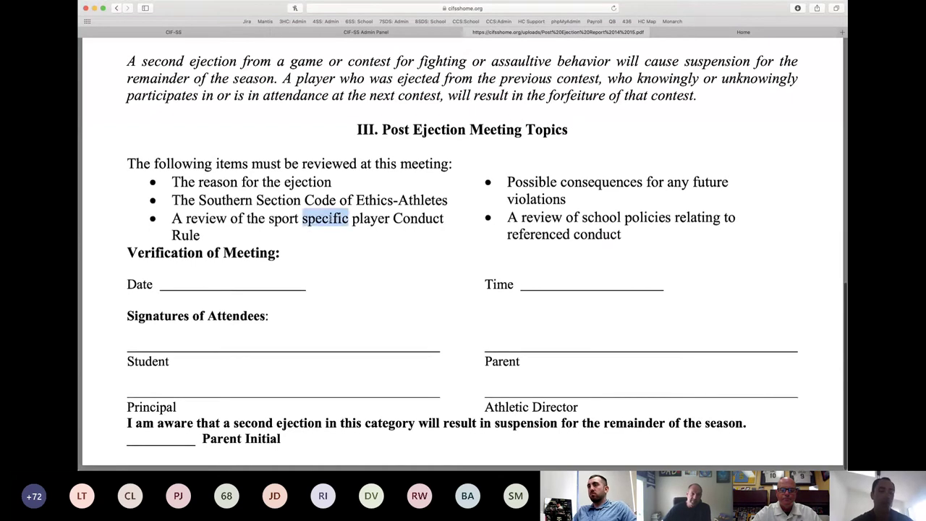
click(329, 241)
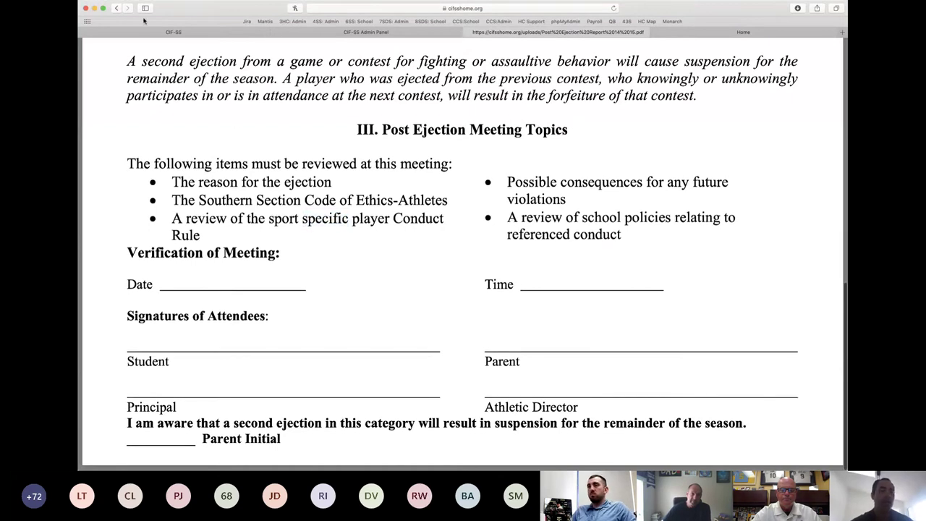
click(116, 8)
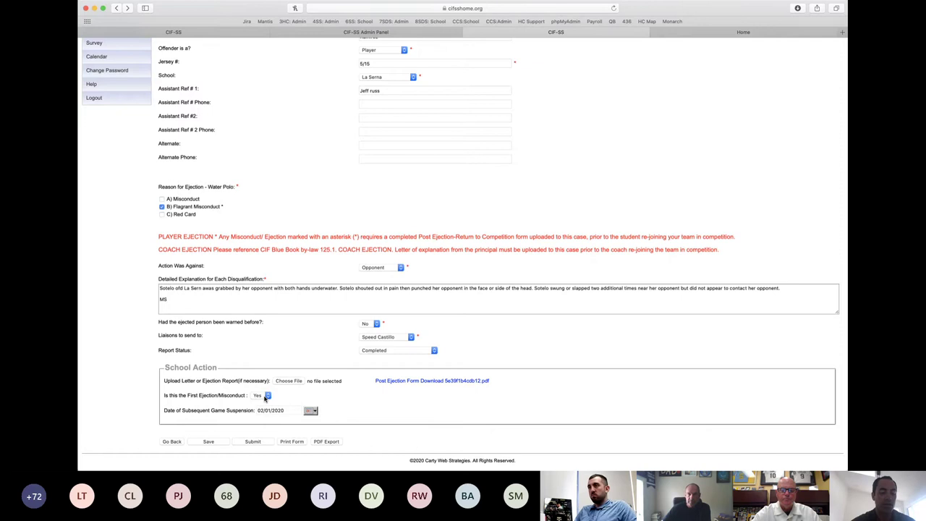
Step: Switch 'Is this the First Ejection/Misconduct' to No, then set it back to Yes
click(265, 404)
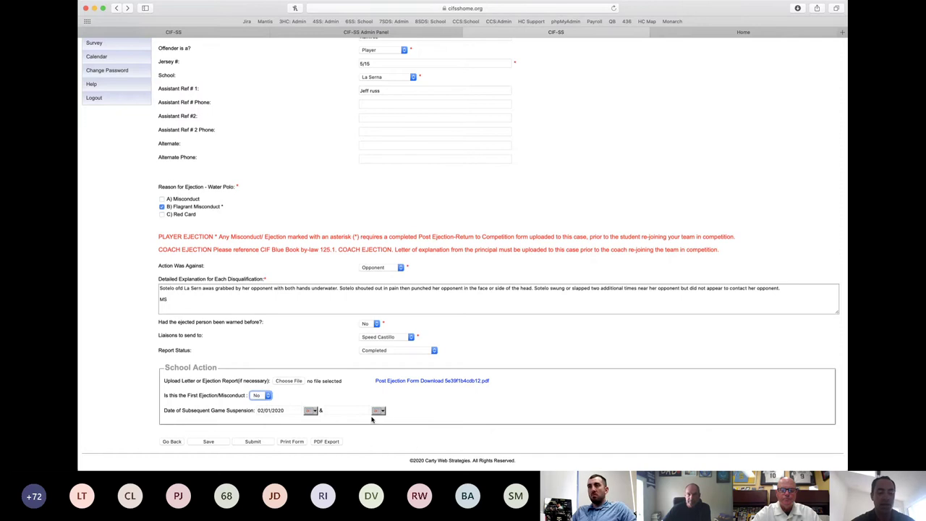
click(239, 408)
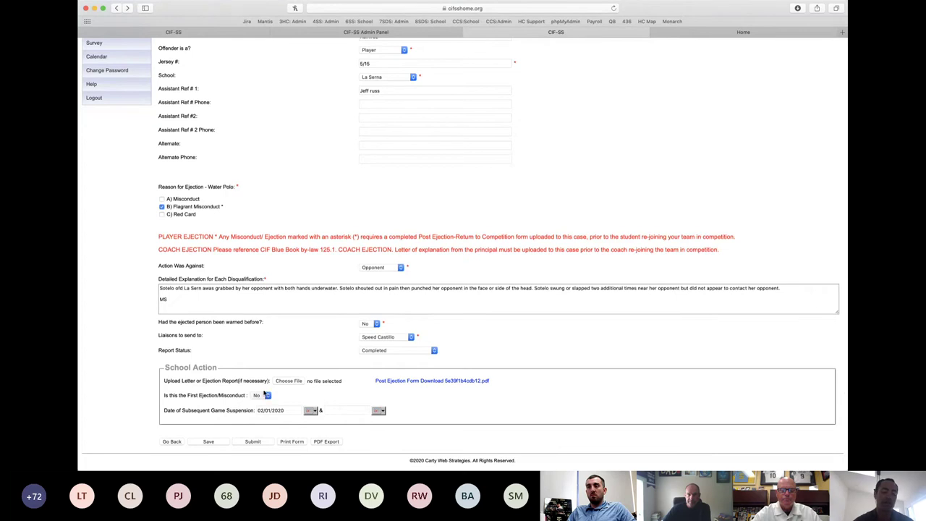
click(265, 394)
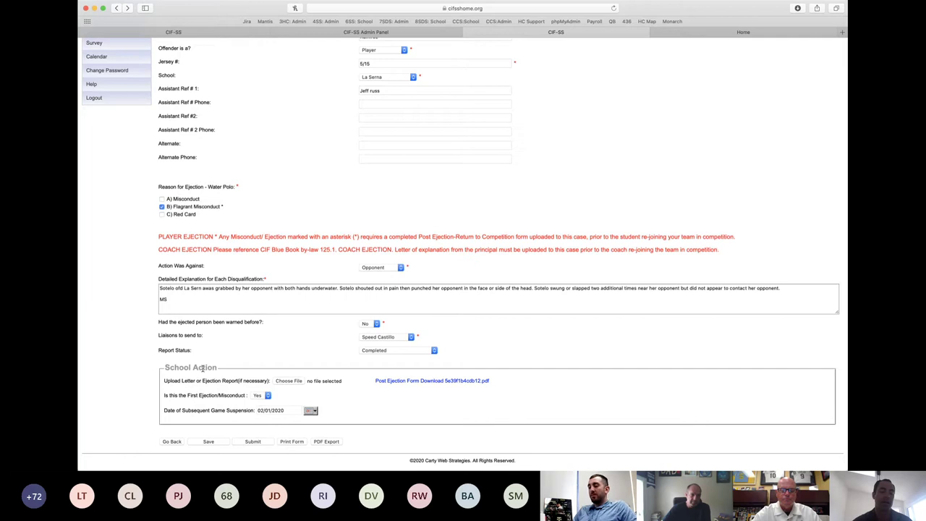
Step: Point out the School Action heading, then go back to the Misconduct Manager
double_click(204, 368)
click(134, 347)
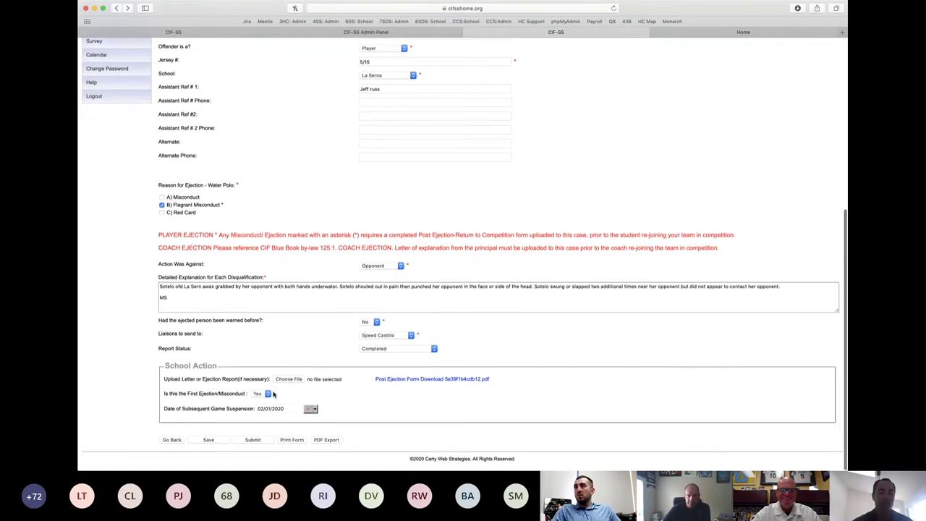
click(168, 443)
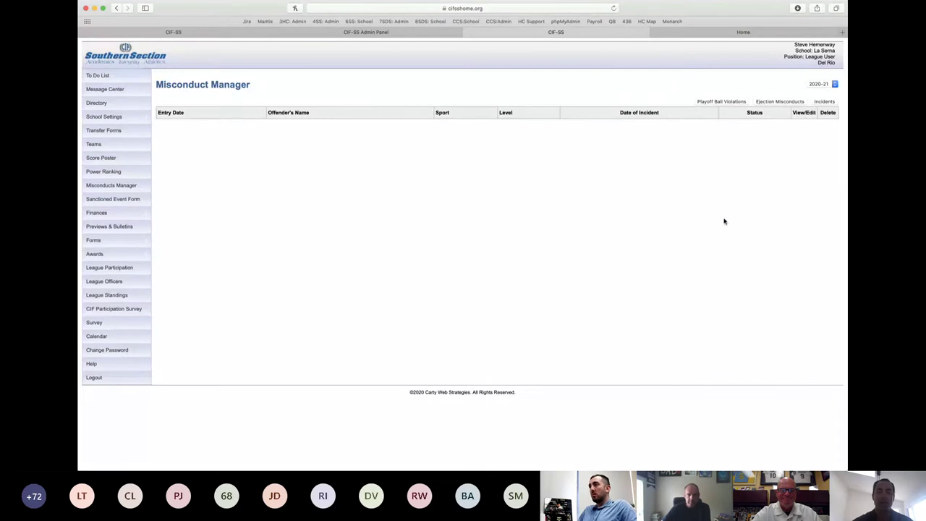
Step: Switch the Misconduct Manager's year selector from 2020-21 back to 2019-20
click(823, 84)
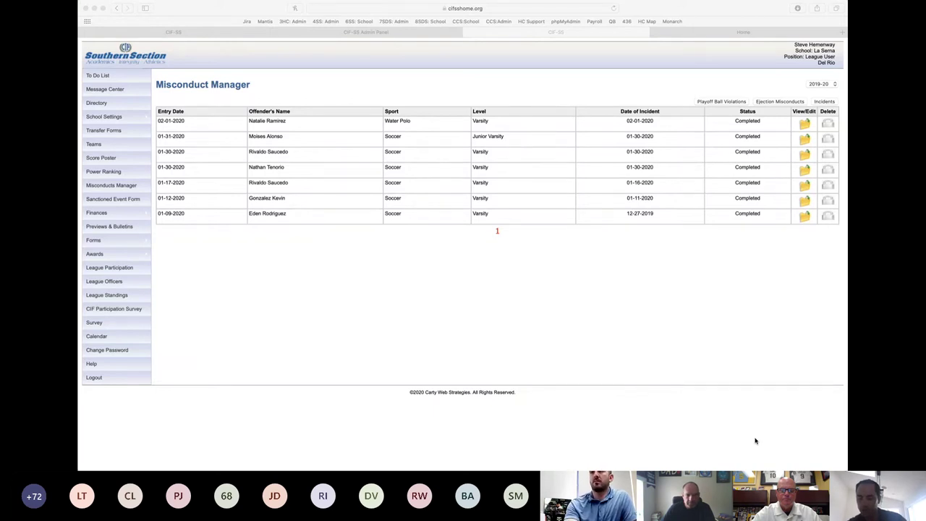
click(753, 438)
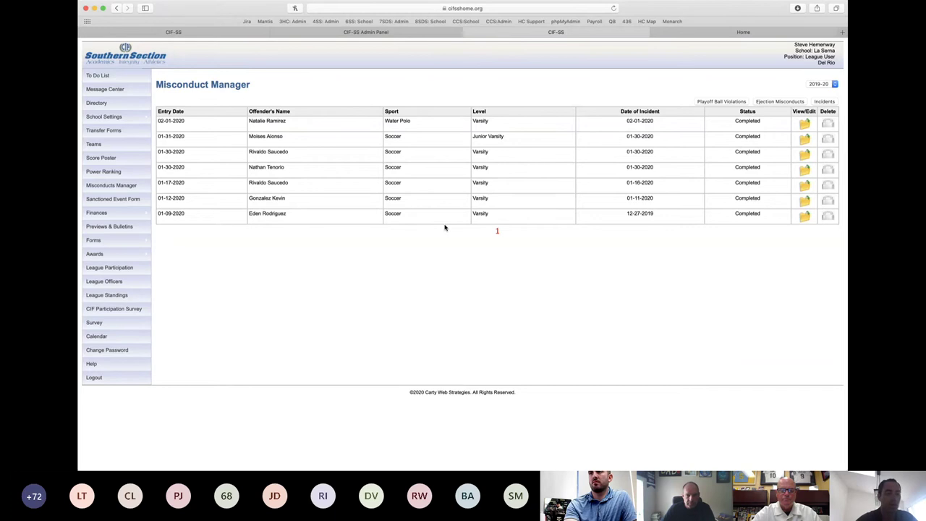
Step: Open the Sanctioned Events list, scroll to its bottom, and start a new browser tab
click(128, 199)
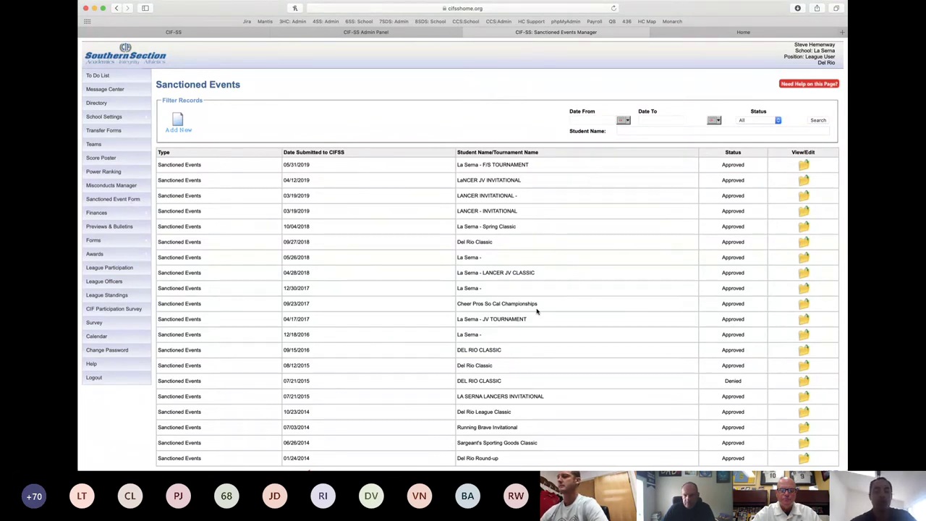
scroll(538, 305, down, 2)
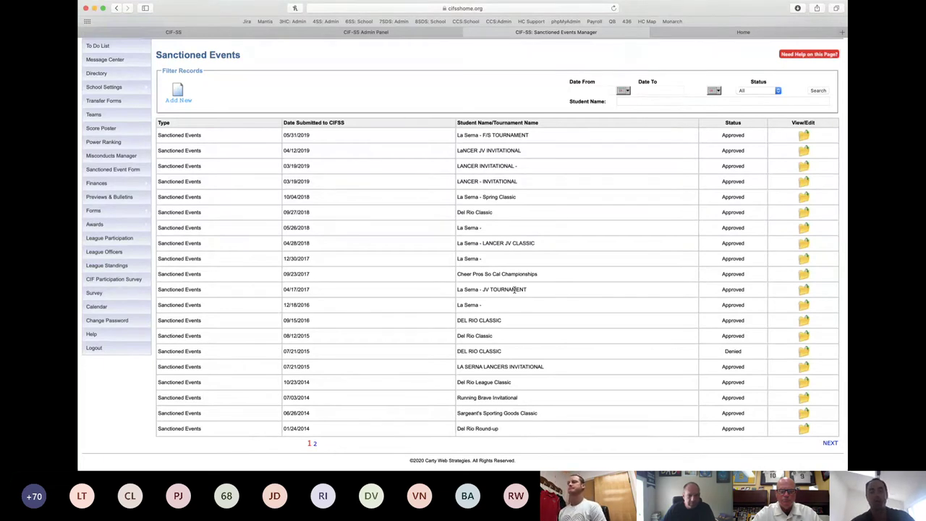
key(super+t)
Step: Load cifss.org, browse Governance > Sanctioned Events to page 2, and reload it
text(cifss.org)
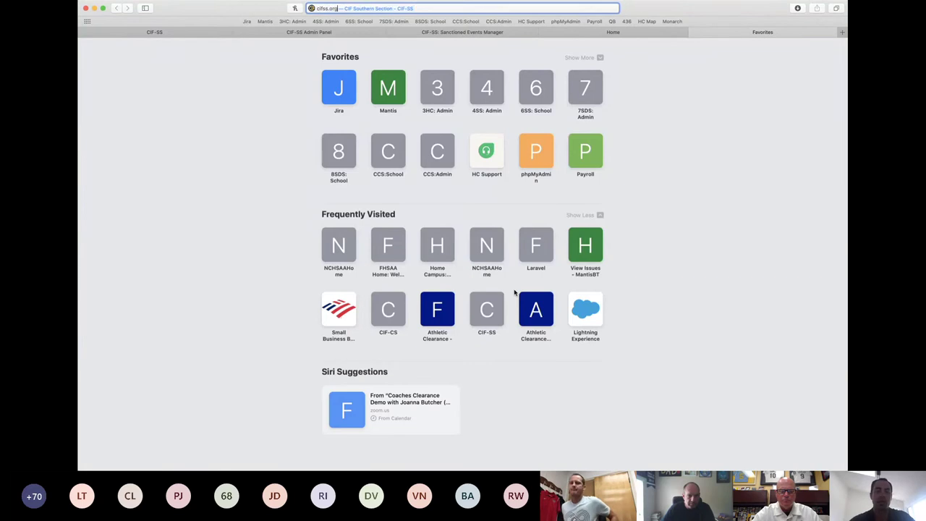
key(Return)
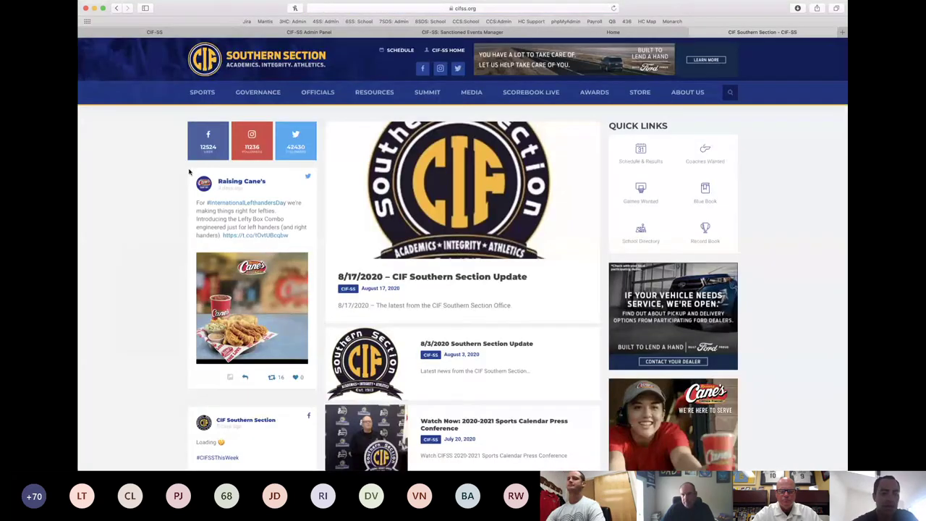
mouse_move(265, 94)
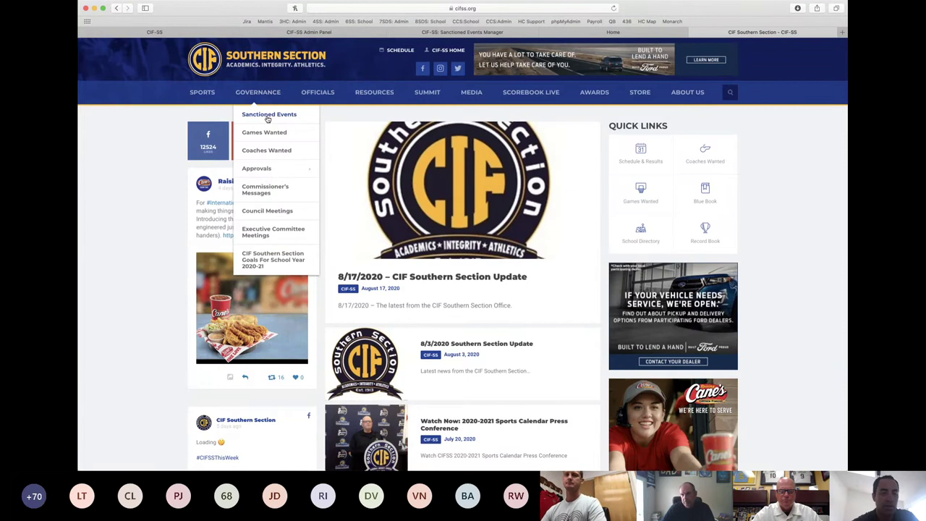
click(268, 115)
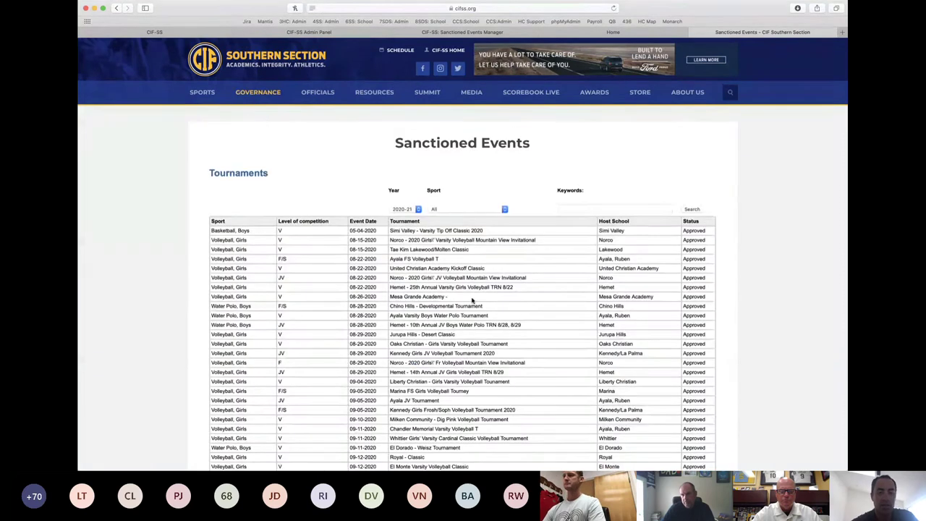
scroll(473, 301, down, 8)
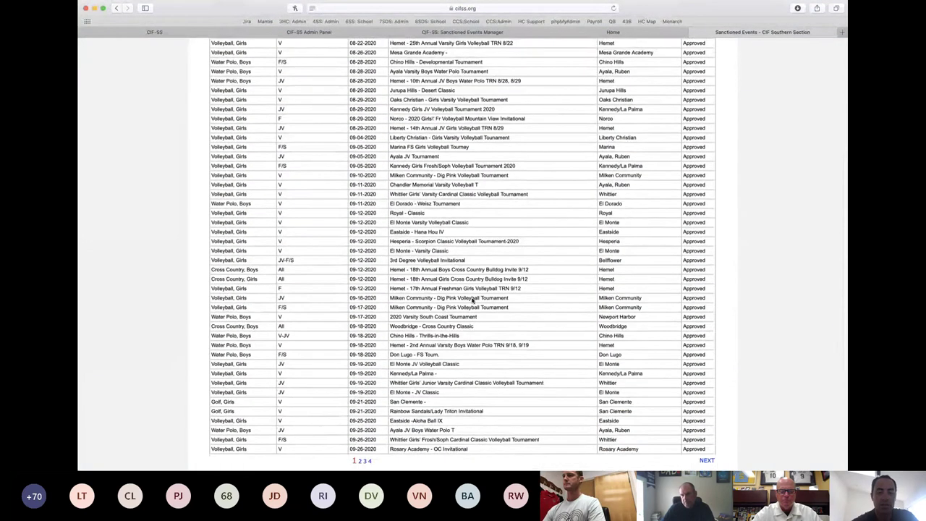
scroll(473, 300, down, 3)
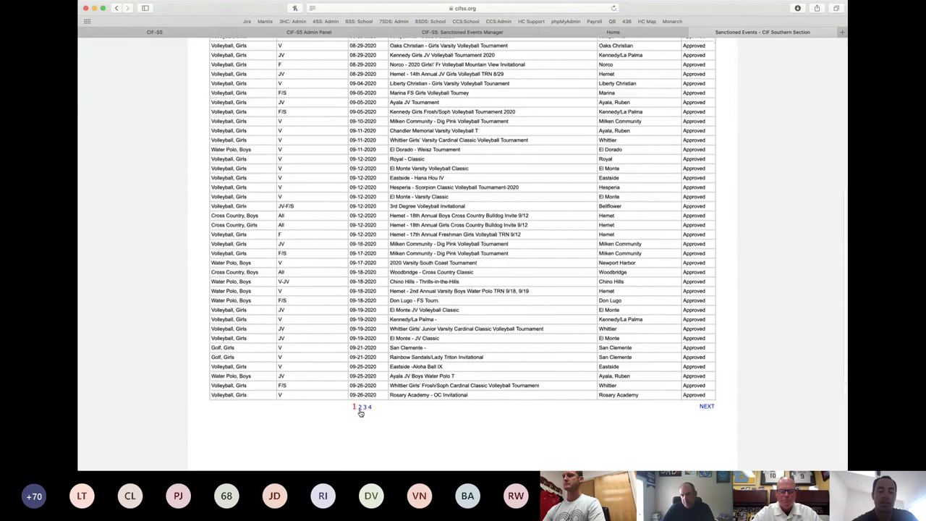
click(360, 408)
key(super+r)
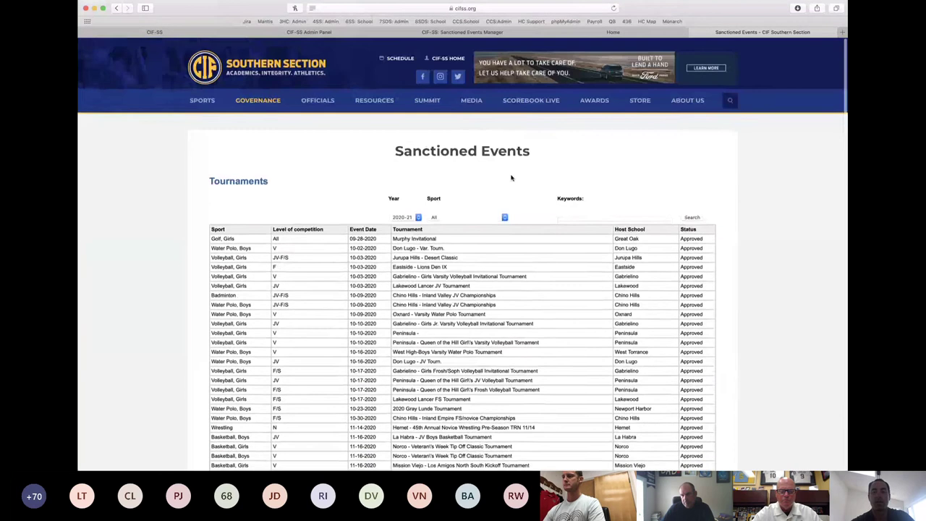
Step: Cycle through the open browser tabs back to the portal's transfer request page
click(610, 32)
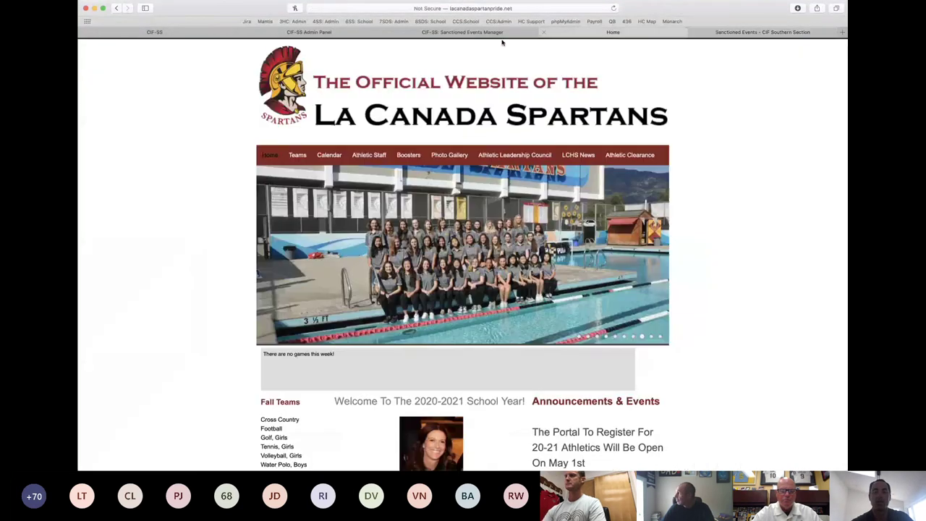
click(809, 32)
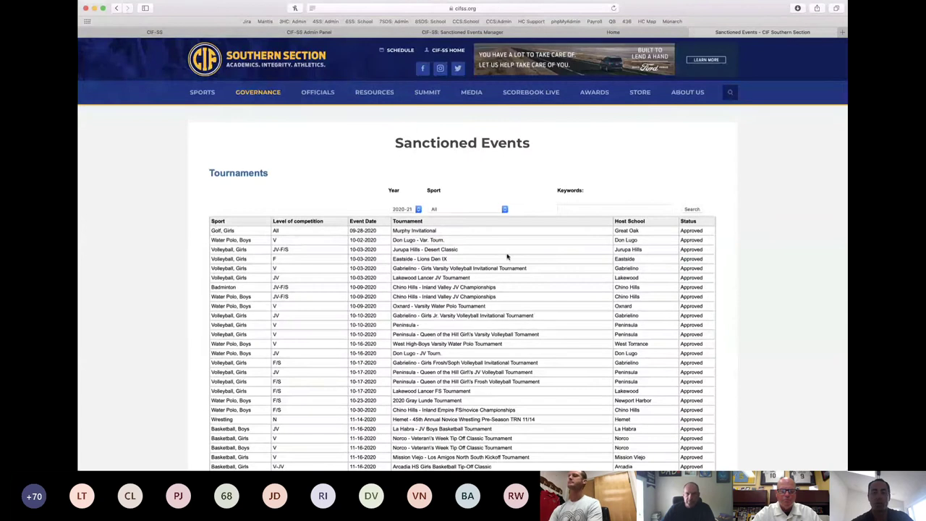
click(296, 32)
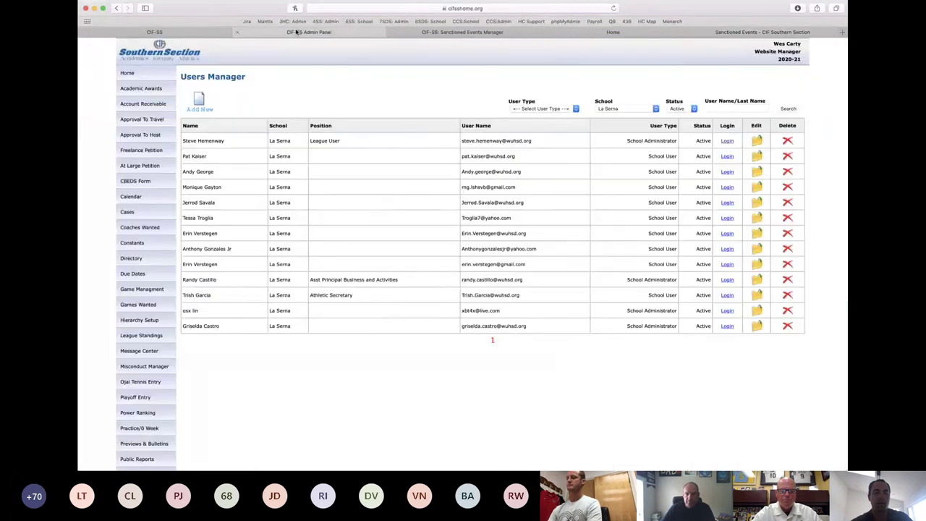
click(181, 33)
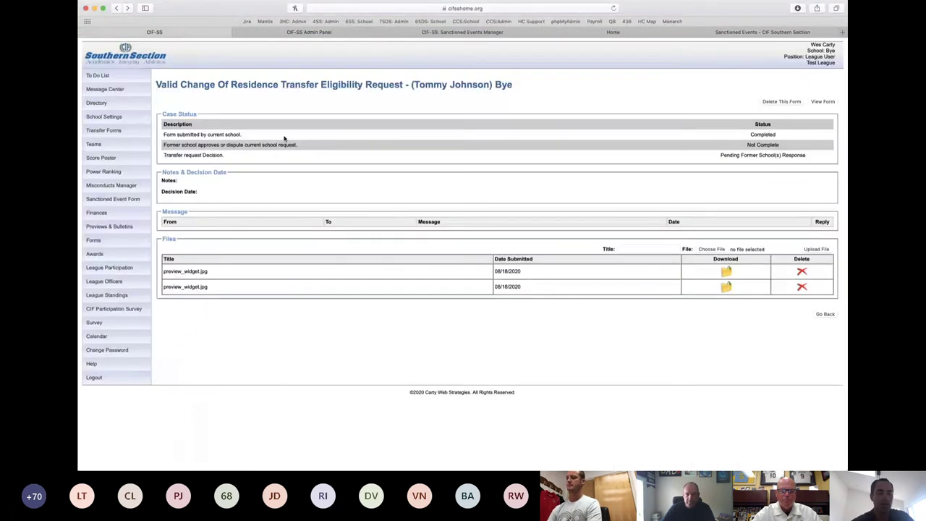
Step: Go to the Sanctioned Events Manager tab and add a new sanctioned event application
click(456, 32)
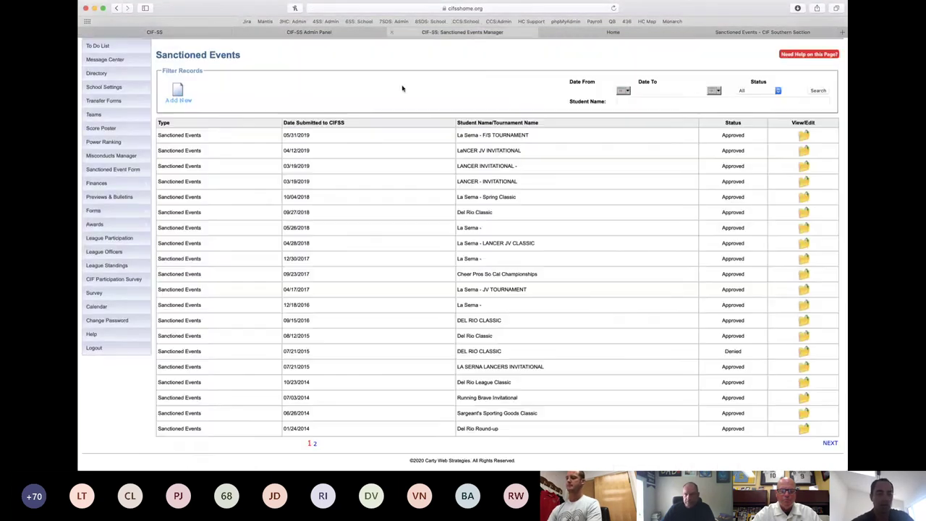
click(178, 89)
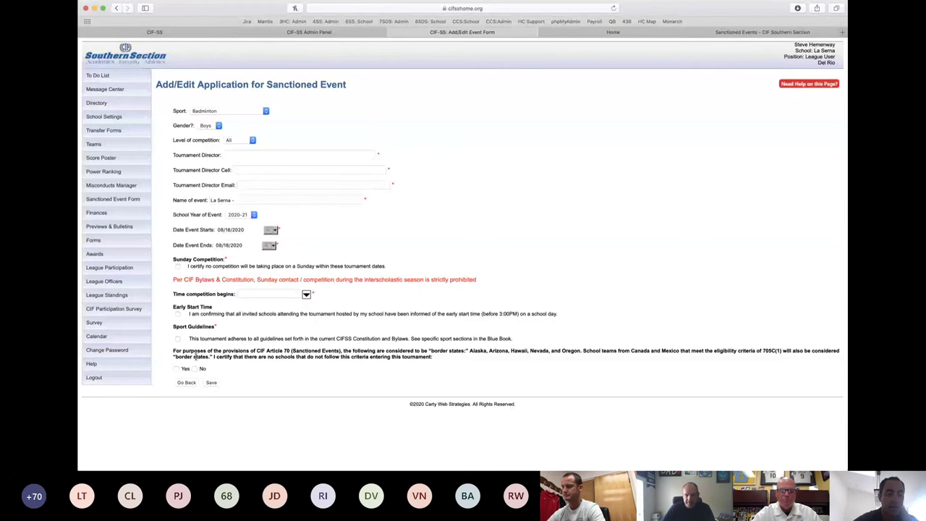
drag(175, 354, 281, 351)
click(278, 355)
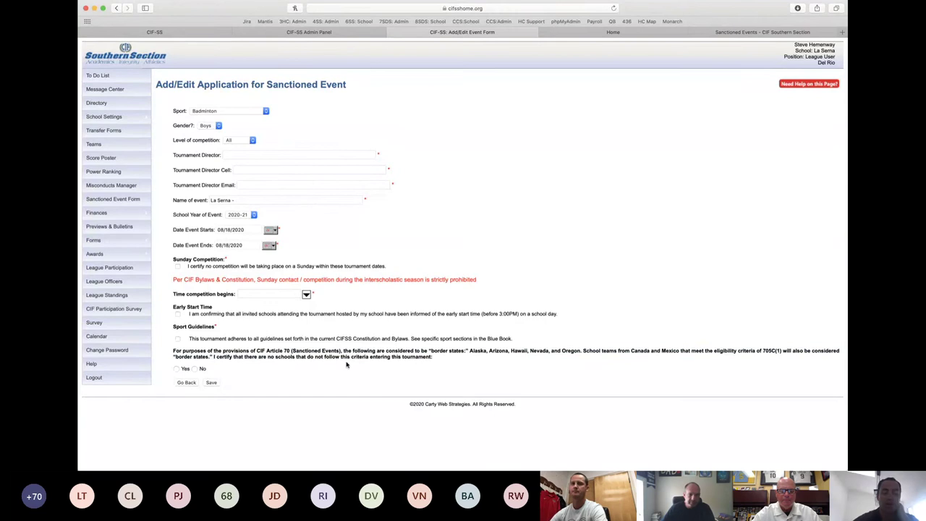
drag(347, 350, 449, 356)
click(449, 356)
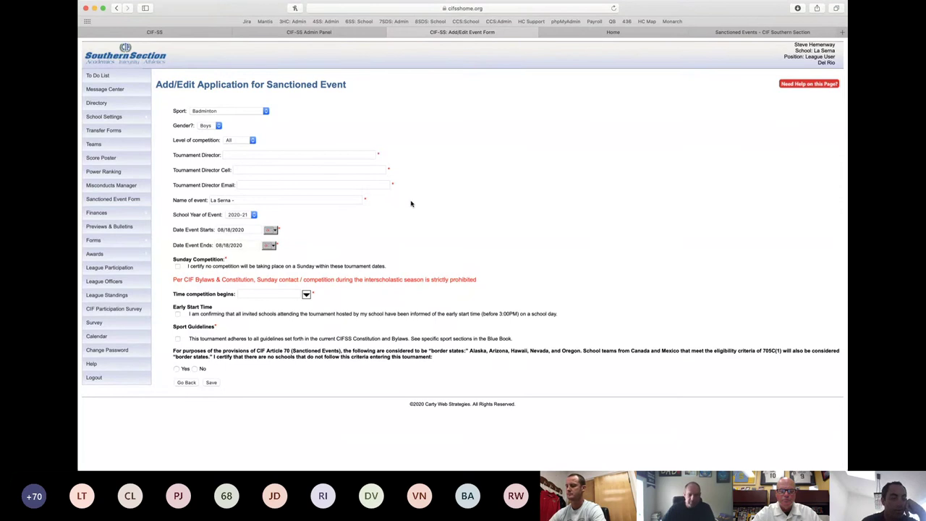
mouse_move(111, 211)
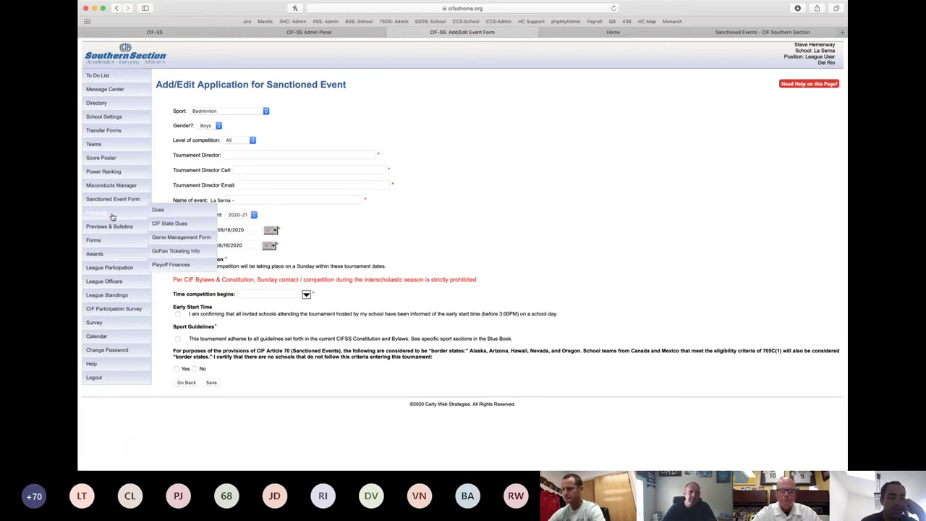
Step: Open Finances > Dues to show 2020-21 current sports totalling $1860.00
click(211, 208)
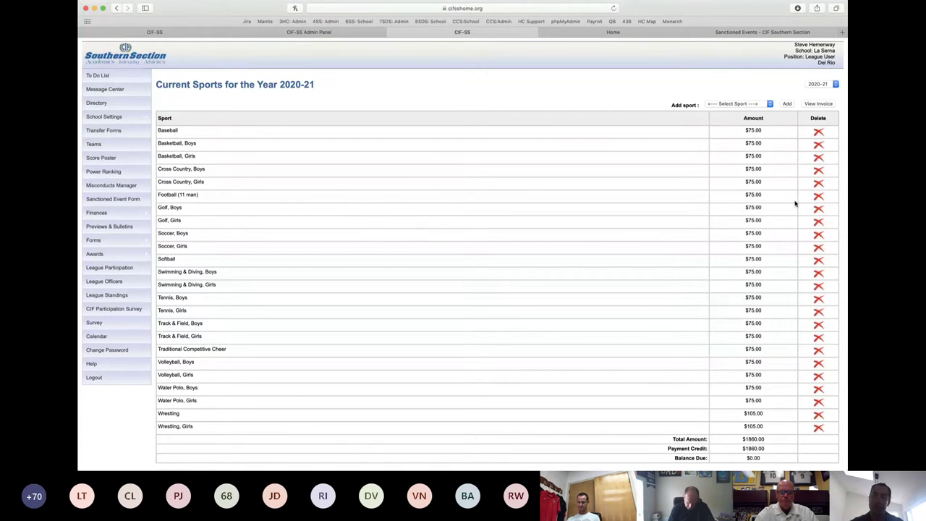
Step: Delete all 23 sport rows, Baseball through Wrestling, Girls, confirming each deletion
click(819, 132)
key(Return)
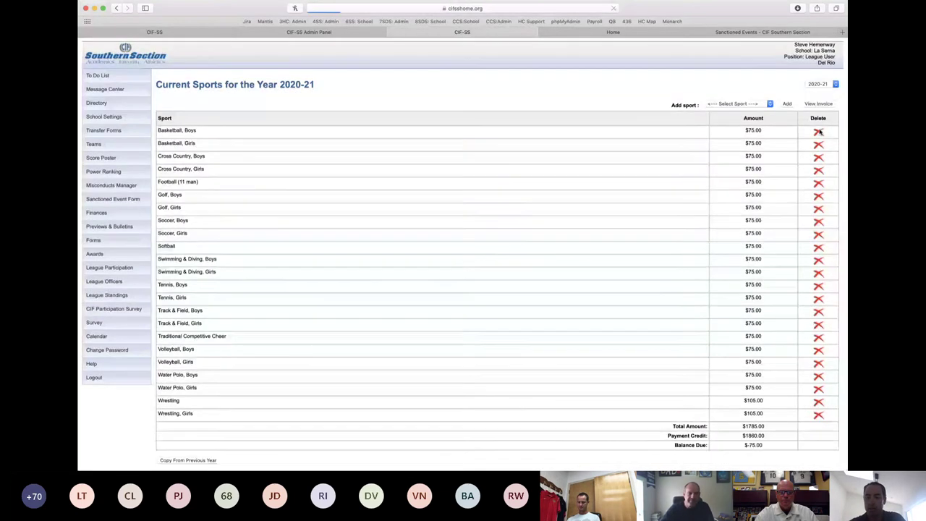
click(819, 132)
key(Return)
click(819, 131)
key(Return)
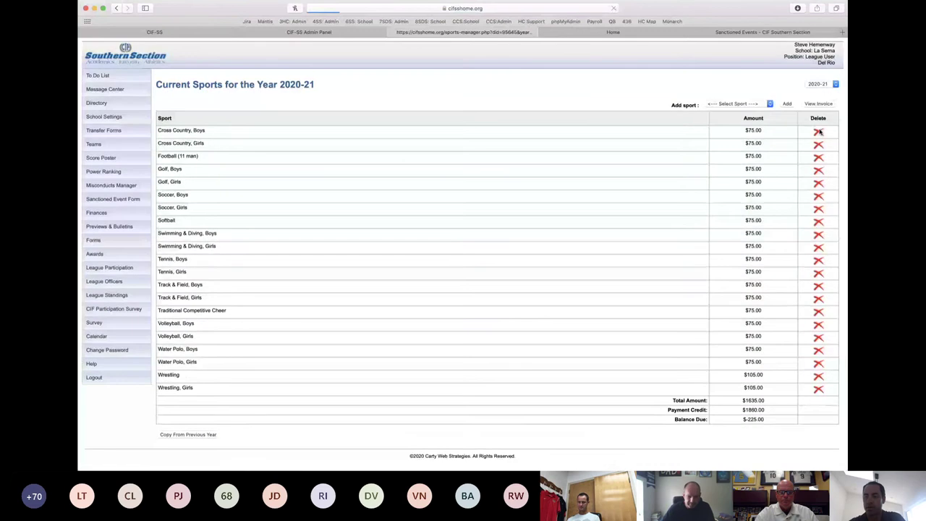
click(820, 132)
key(Return)
click(819, 132)
key(Return)
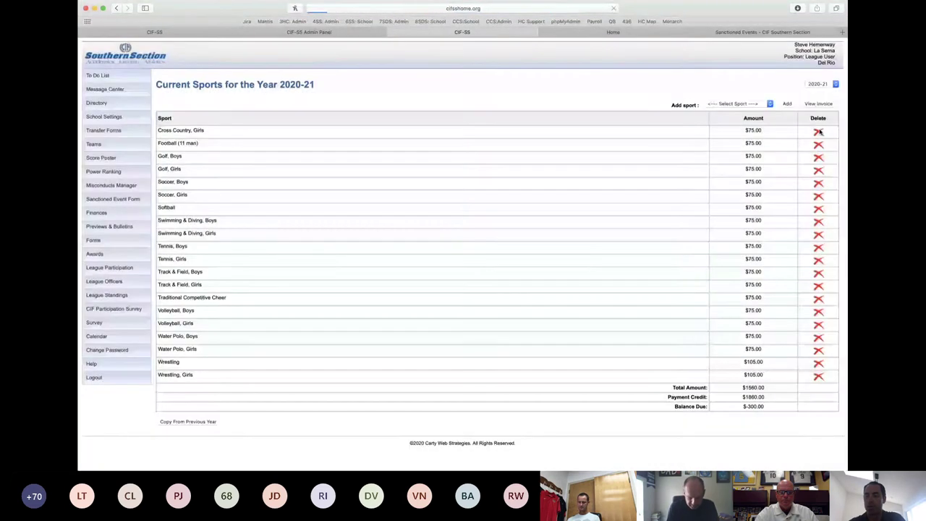
click(819, 131)
key(Return)
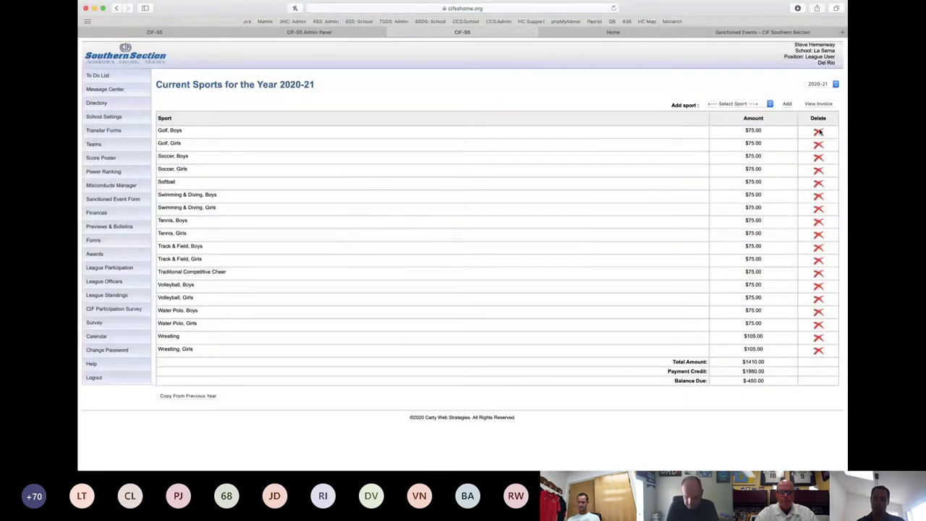
click(819, 132)
key(Return)
click(819, 131)
key(Return)
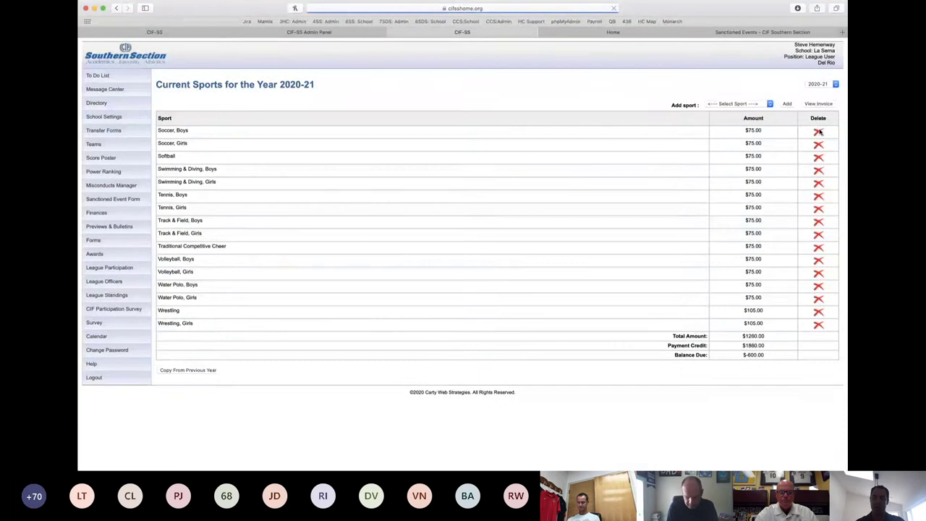
click(819, 131)
key(Return)
click(819, 132)
key(Return)
click(819, 131)
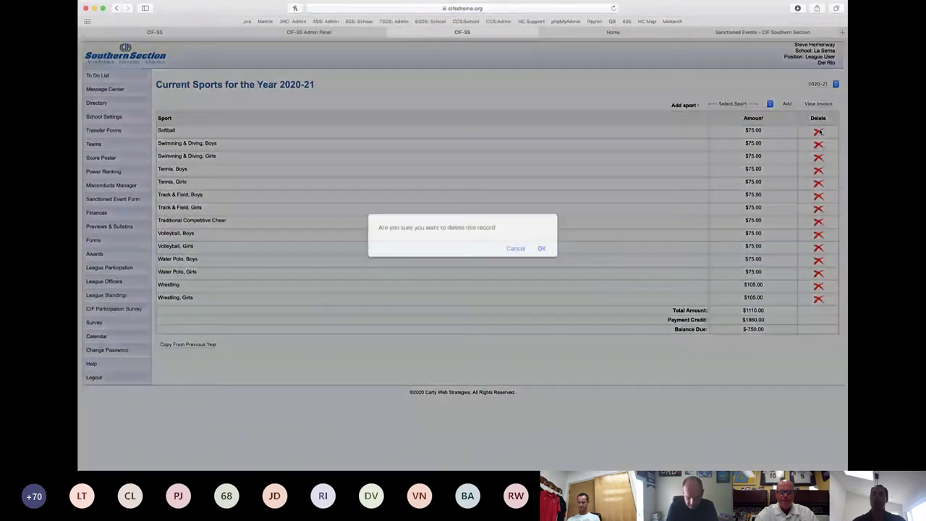
key(Return)
click(819, 132)
key(Return)
click(819, 132)
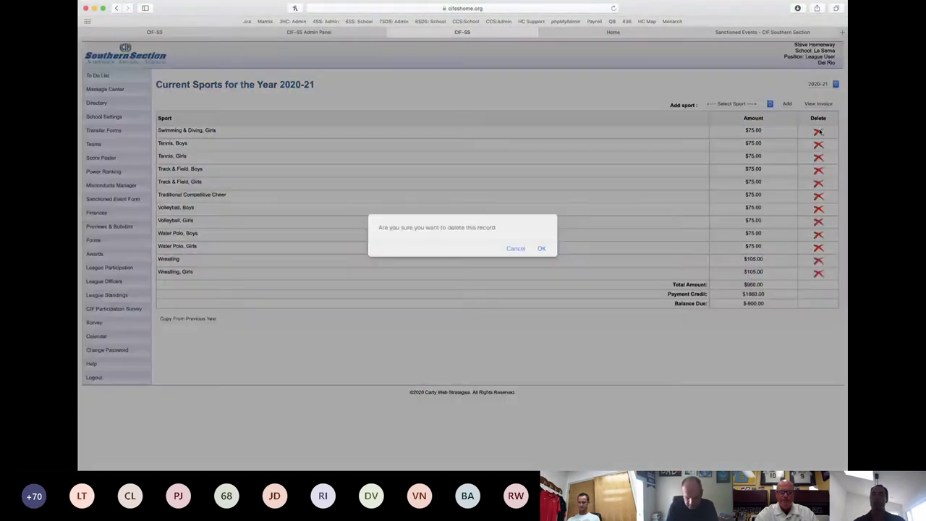
key(Return)
click(819, 132)
key(Return)
click(819, 131)
key(Return)
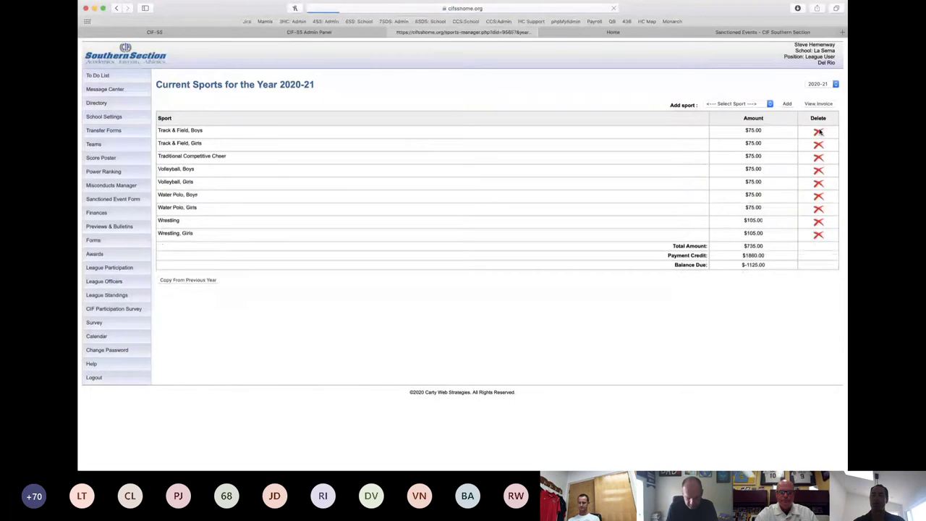
click(819, 132)
key(Return)
click(819, 132)
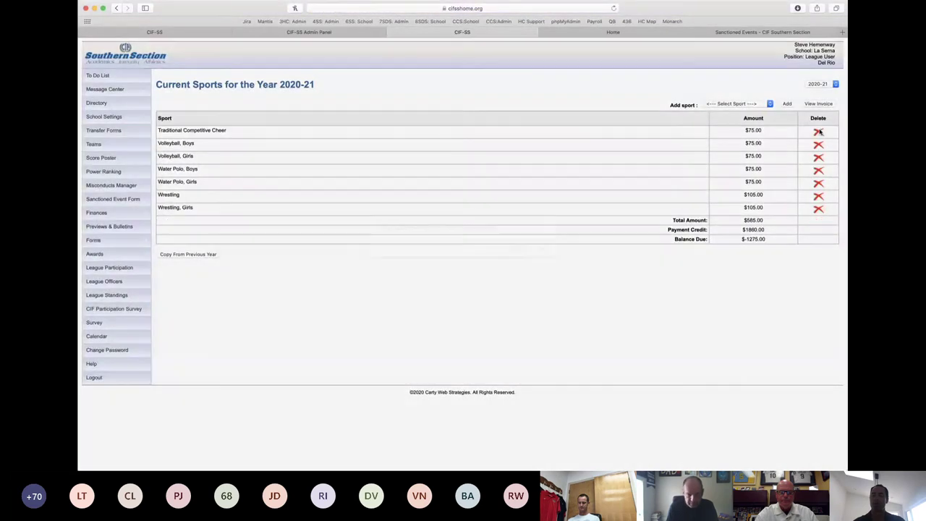
key(Return)
click(819, 131)
key(Return)
click(820, 131)
key(Return)
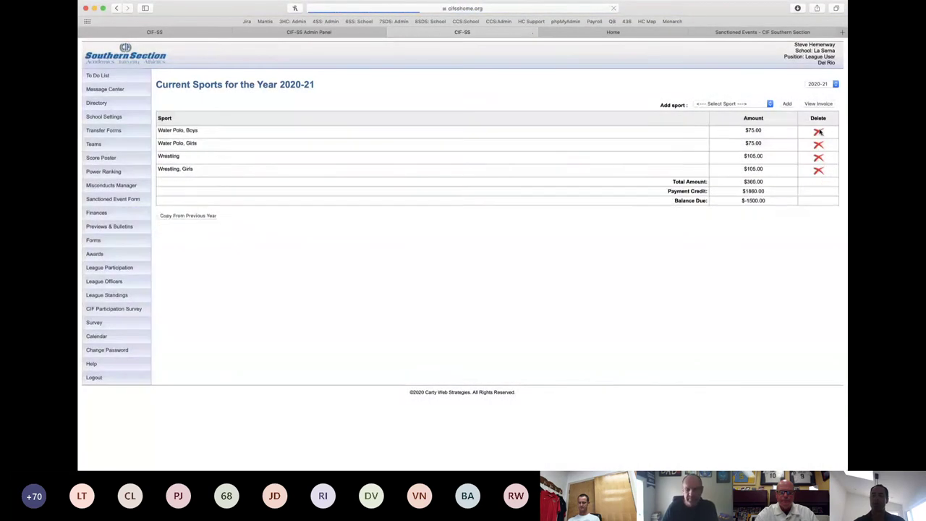
click(819, 132)
key(Return)
click(819, 132)
key(Return)
click(819, 131)
key(Return)
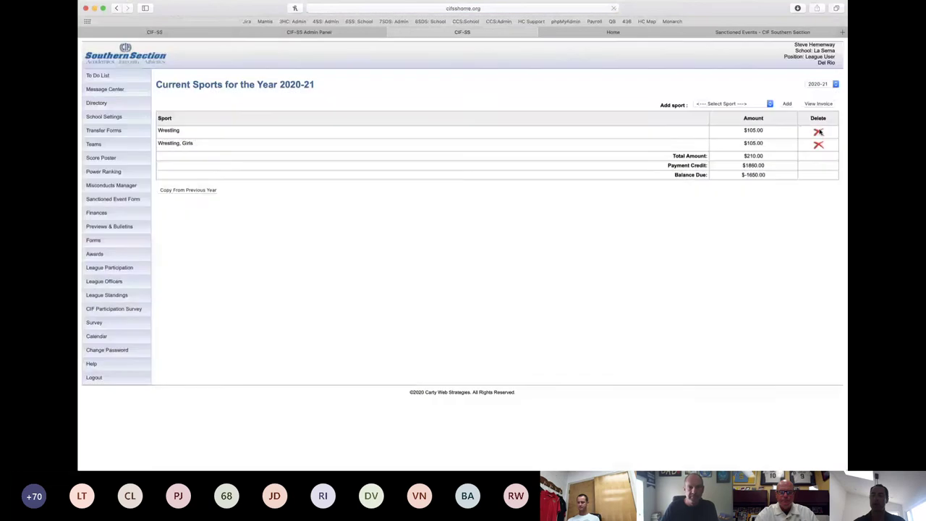
click(819, 132)
key(Return)
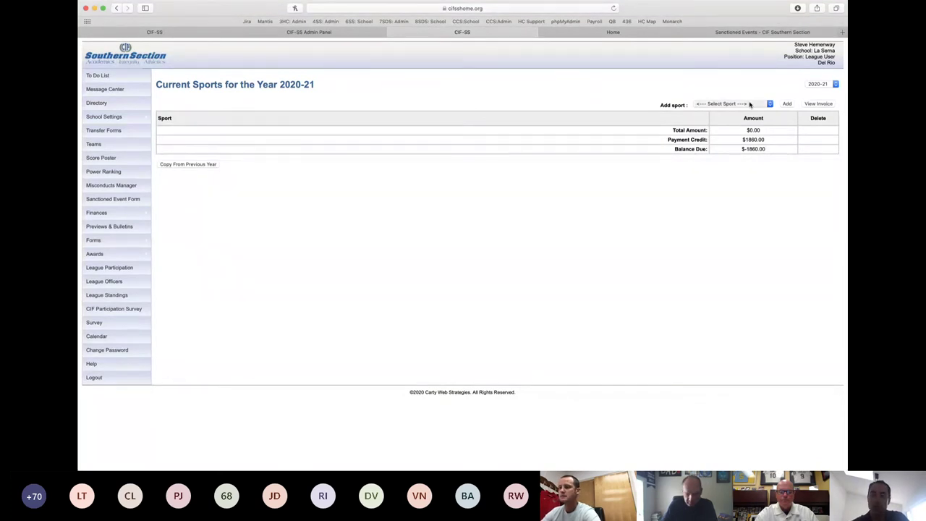
click(745, 120)
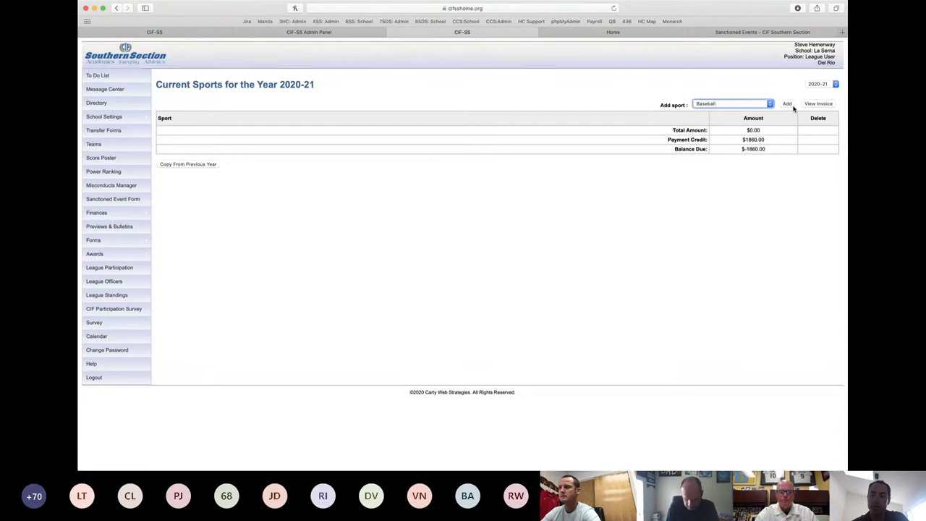
click(787, 104)
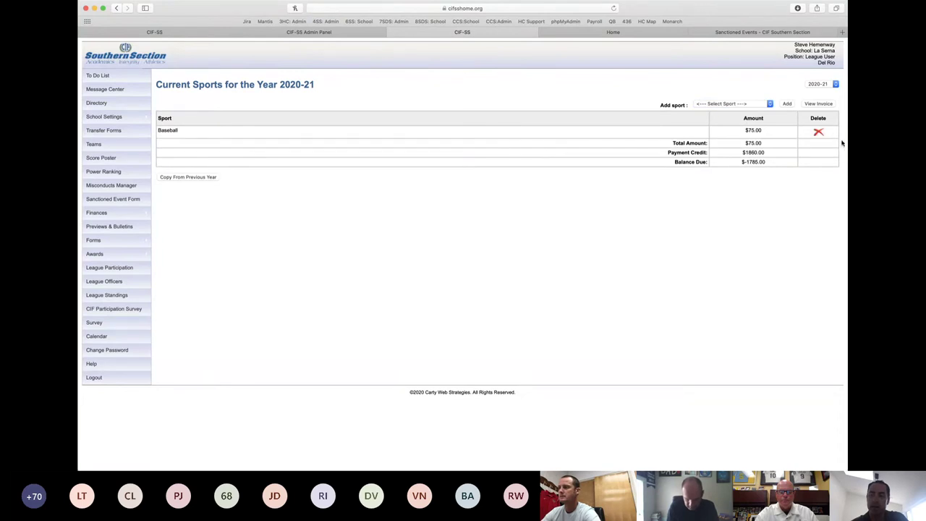
click(819, 132)
click(542, 248)
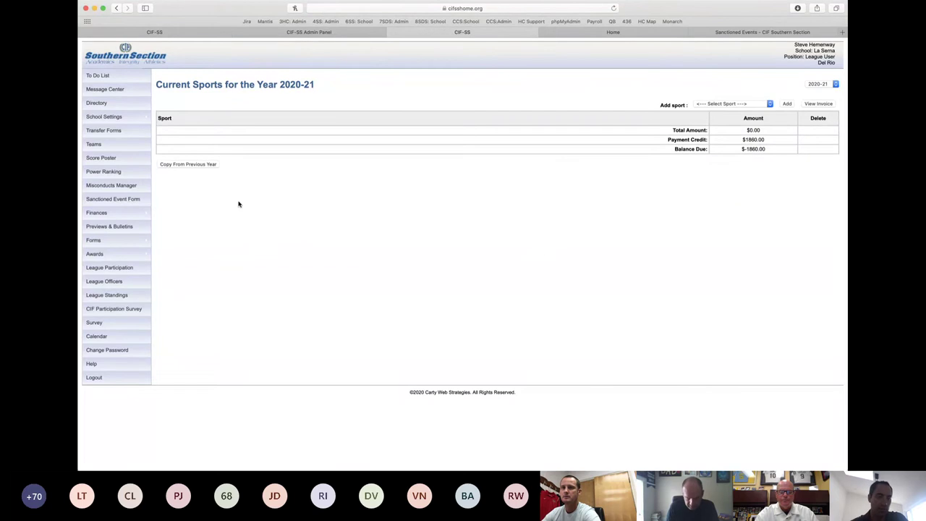
click(196, 165)
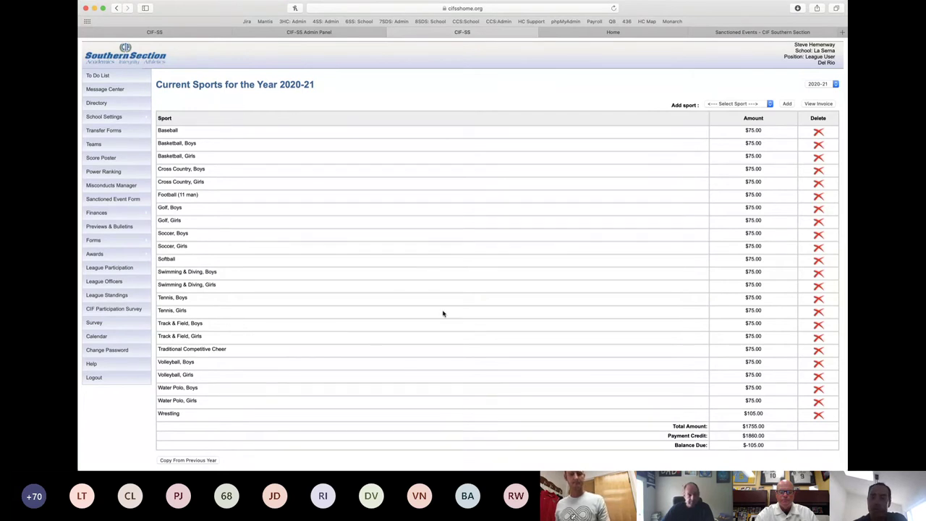
scroll(443, 313, down, 1)
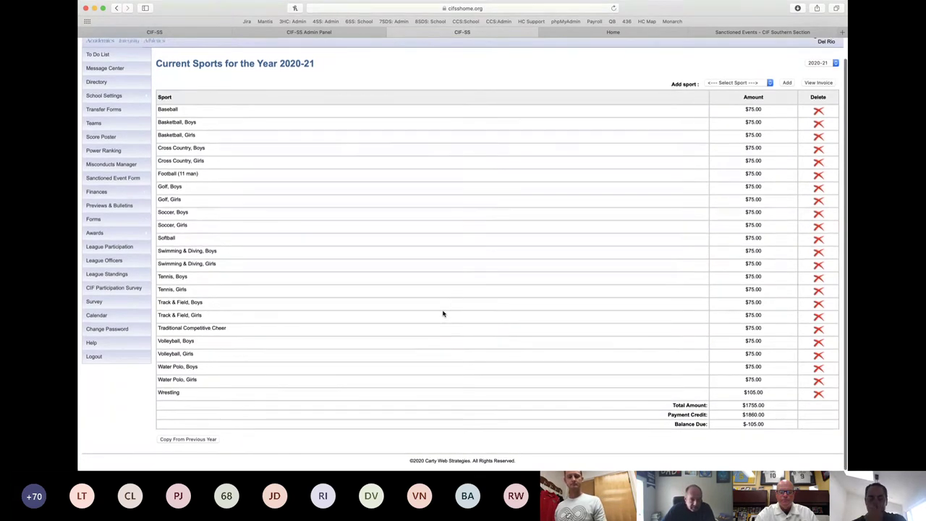
scroll(443, 313, up, 1)
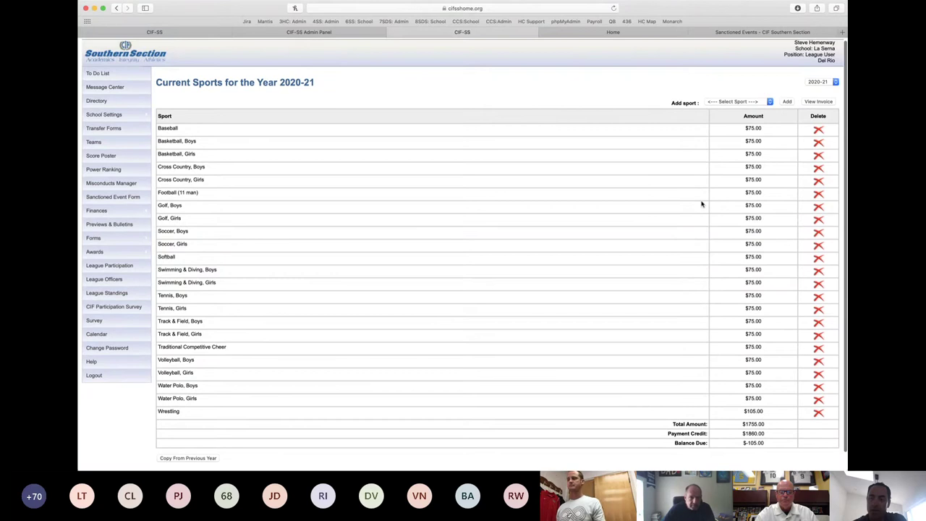
click(825, 103)
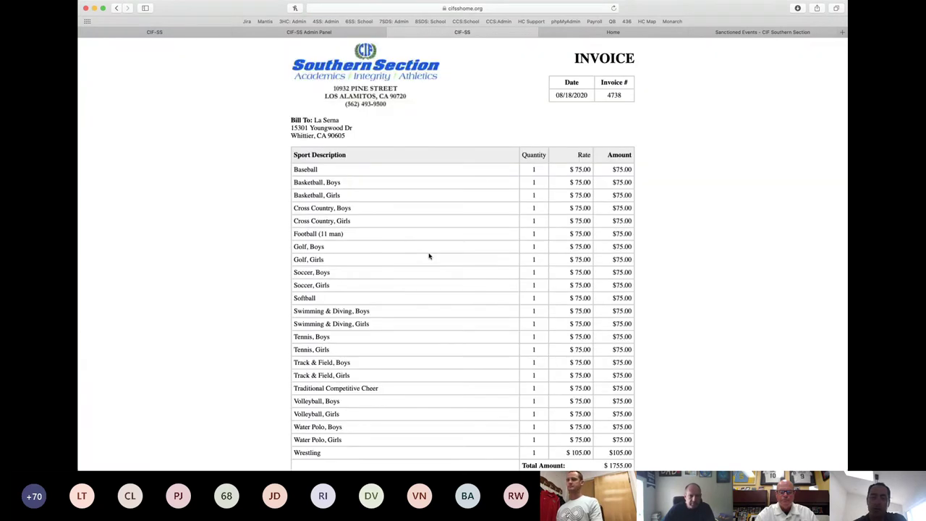
scroll(429, 256, down, 2)
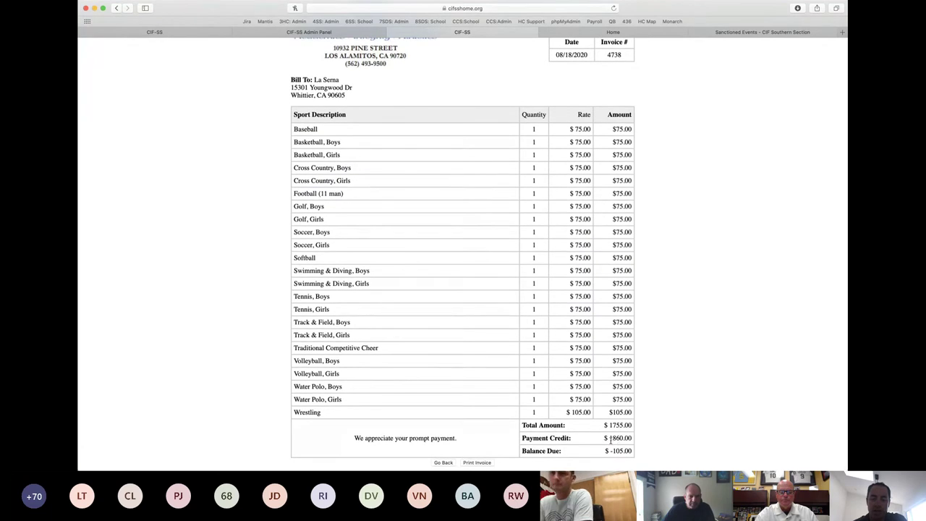
drag(610, 425, 659, 422)
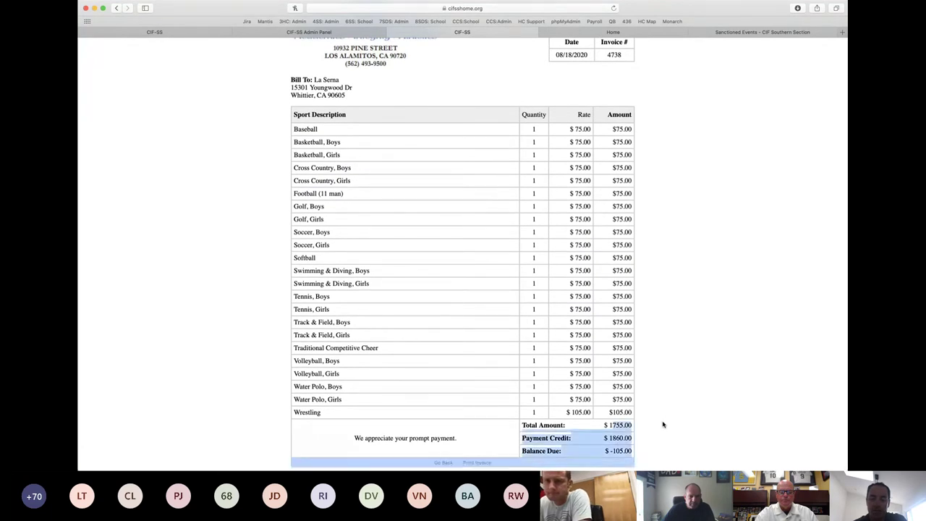
click(609, 437)
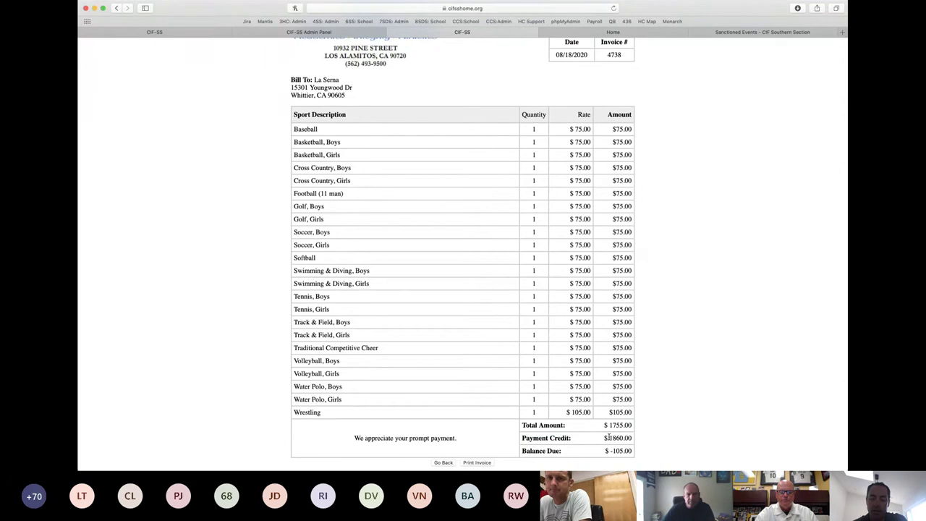
mouse_move(609, 437)
mouse_down()
mouse_move(633, 451)
mouse_move(632, 437)
mouse_move(631, 451)
mouse_move(613, 451)
mouse_up()
click(489, 346)
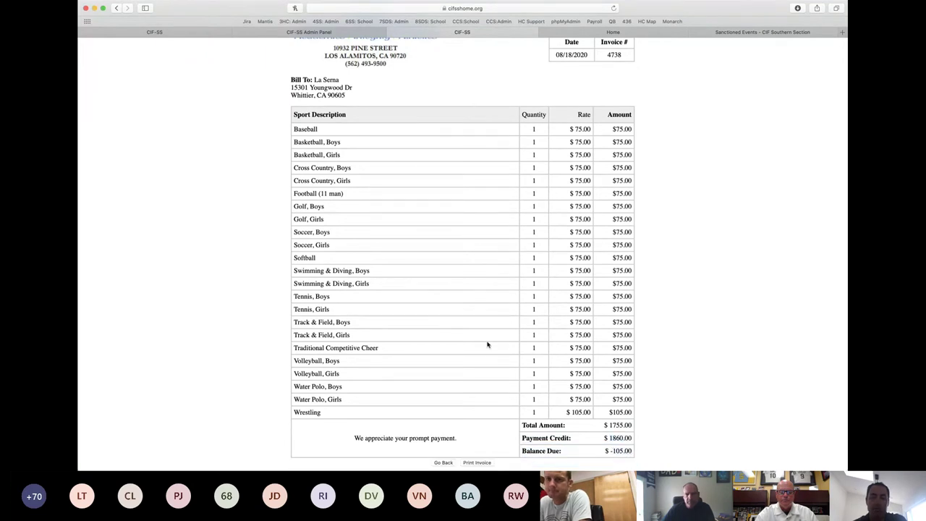
click(115, 9)
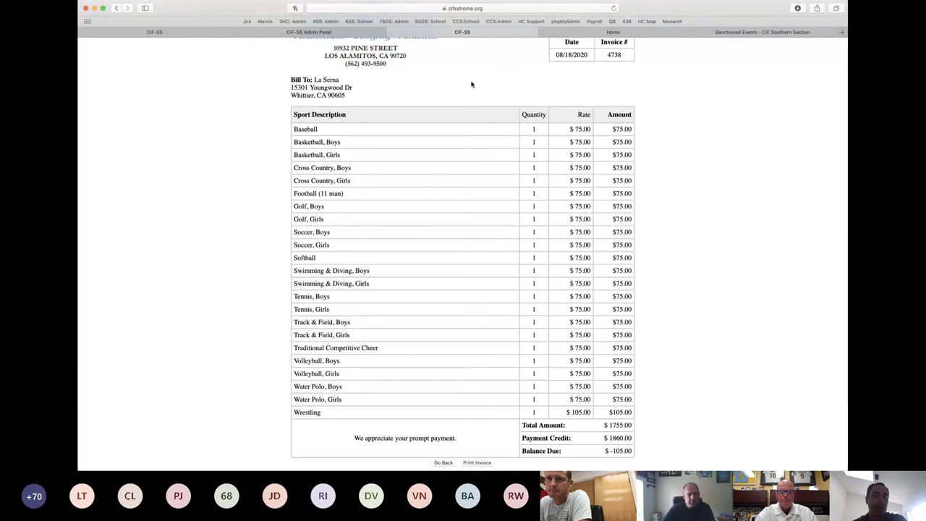
click(117, 9)
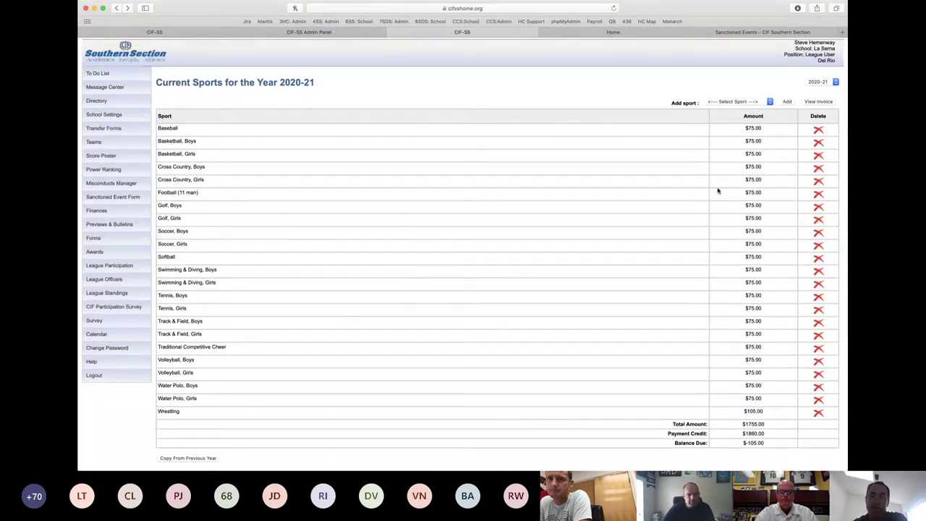
Step: Delete Baseball from the sports list, add it back, and note the Balance Due
click(818, 130)
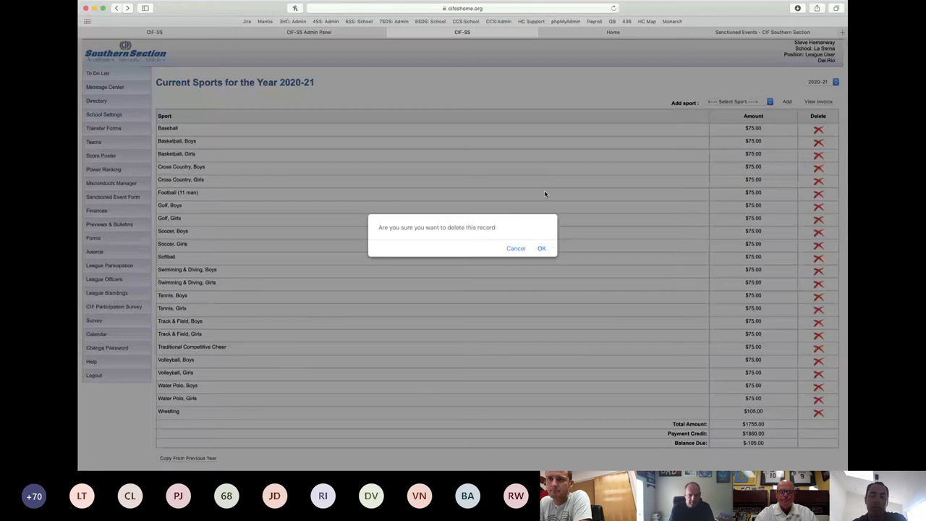
click(543, 248)
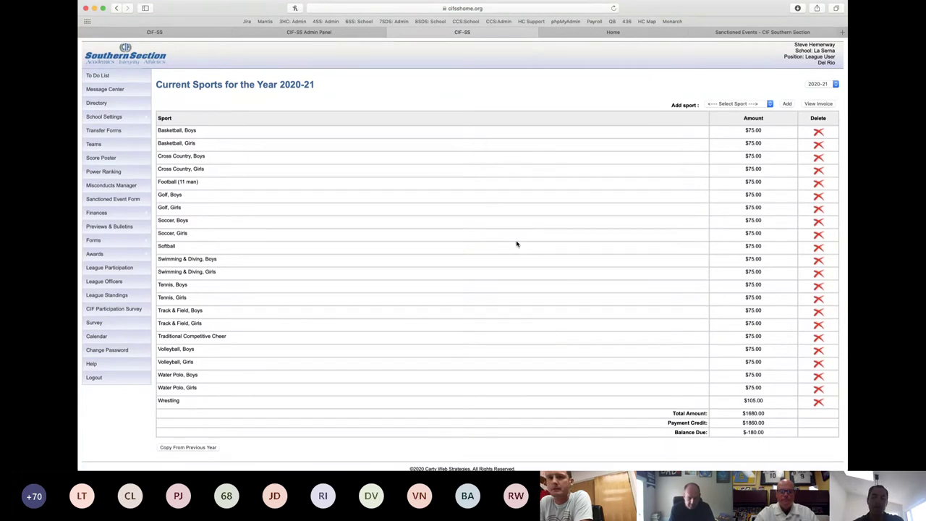
click(739, 103)
click(735, 117)
click(787, 104)
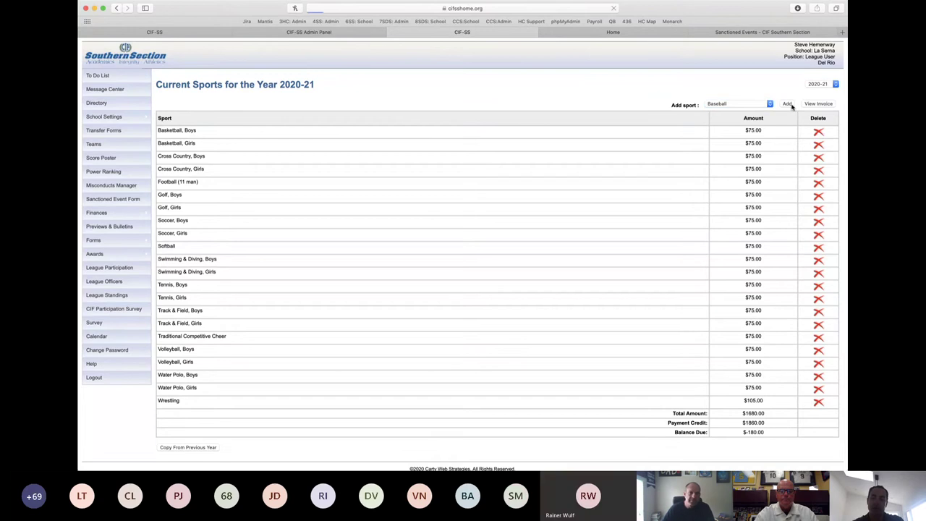
drag(765, 445, 729, 434)
click(729, 434)
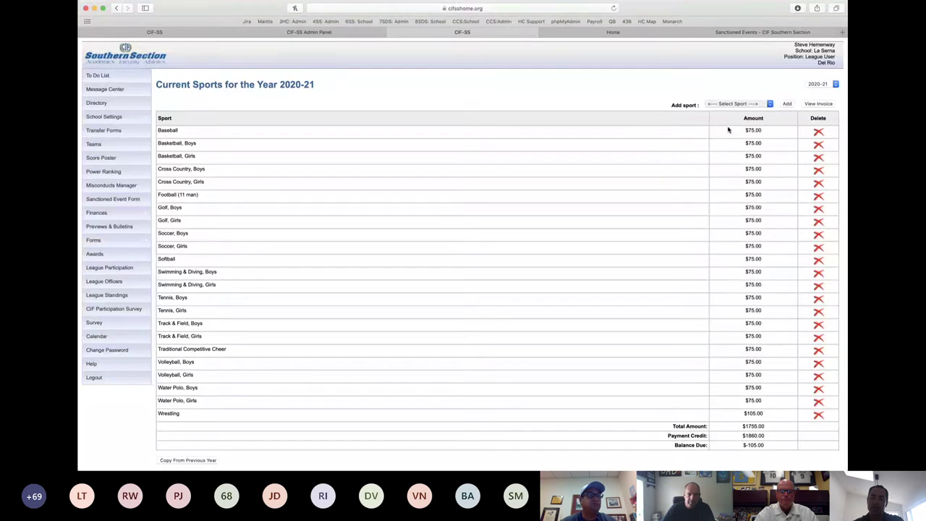
Step: Add Lacrosse, Boys and Gymnastics, then review the updated $1905.00 total
click(739, 155)
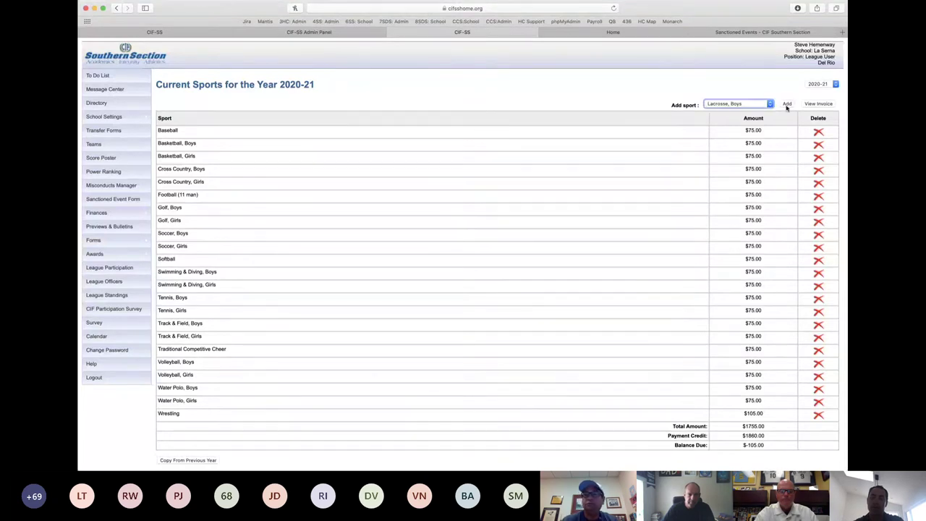
click(787, 104)
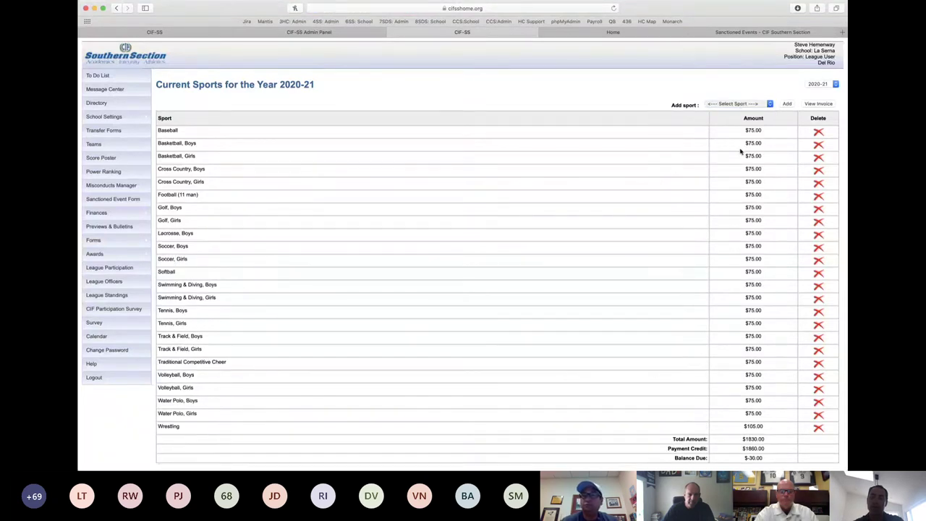
click(764, 133)
click(788, 103)
scroll(729, 176, down, 2)
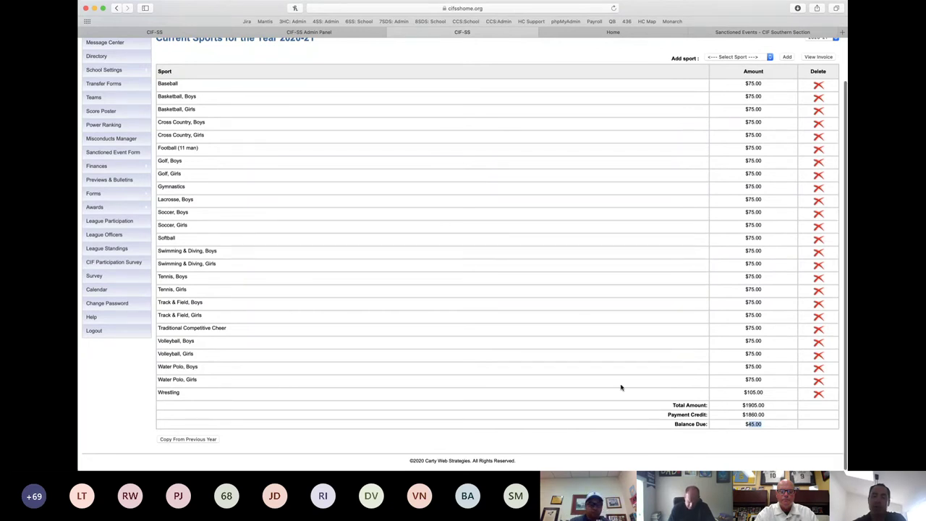
scroll(620, 388, up, 3)
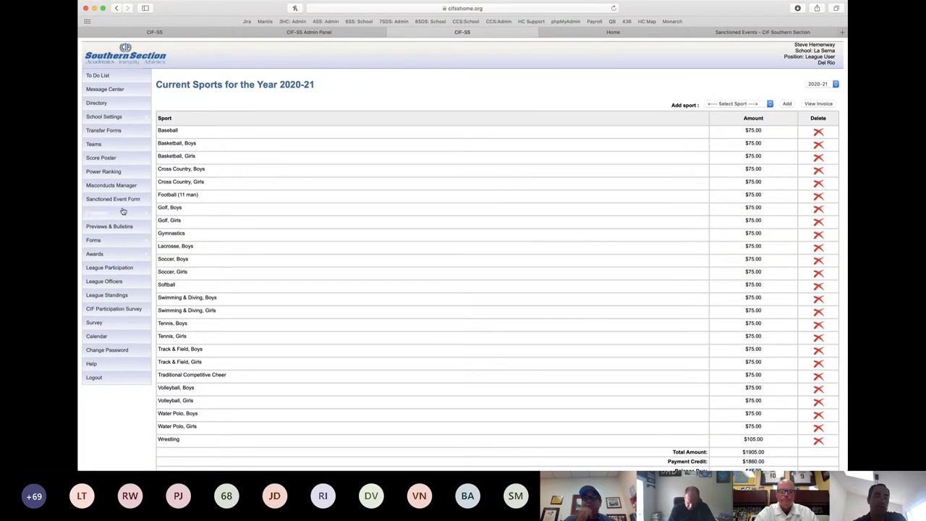
mouse_move(122, 211)
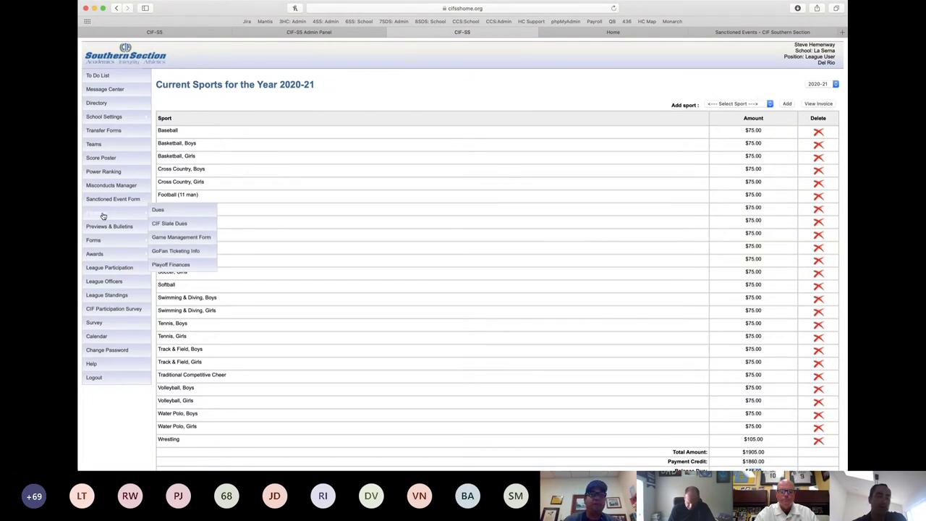
Step: Save 2550 as prior-year enrollment for CIF State Dues, then review and close the $2,244.00 invoice
click(207, 229)
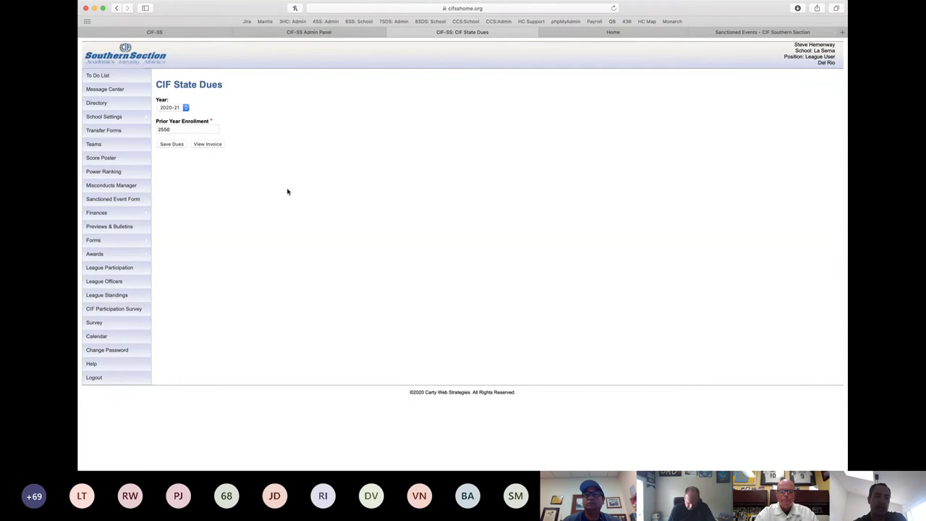
click(198, 129)
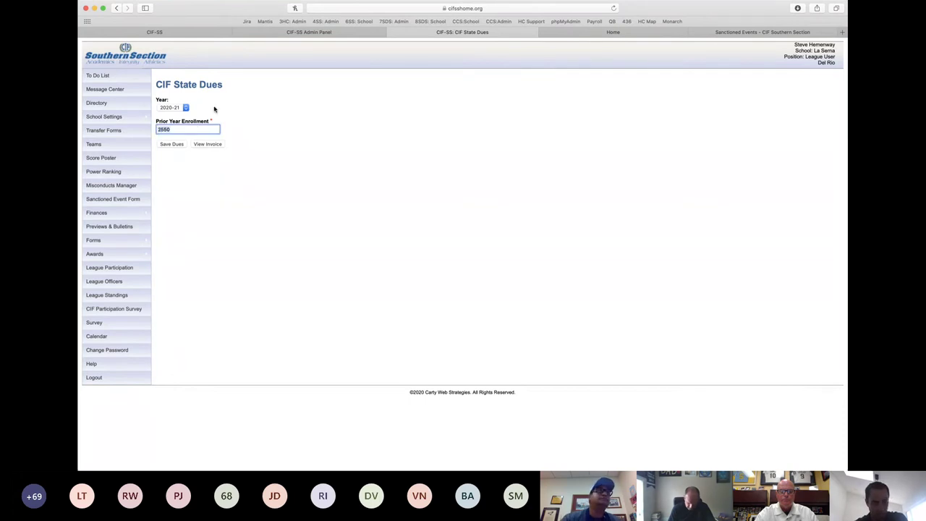
click(172, 145)
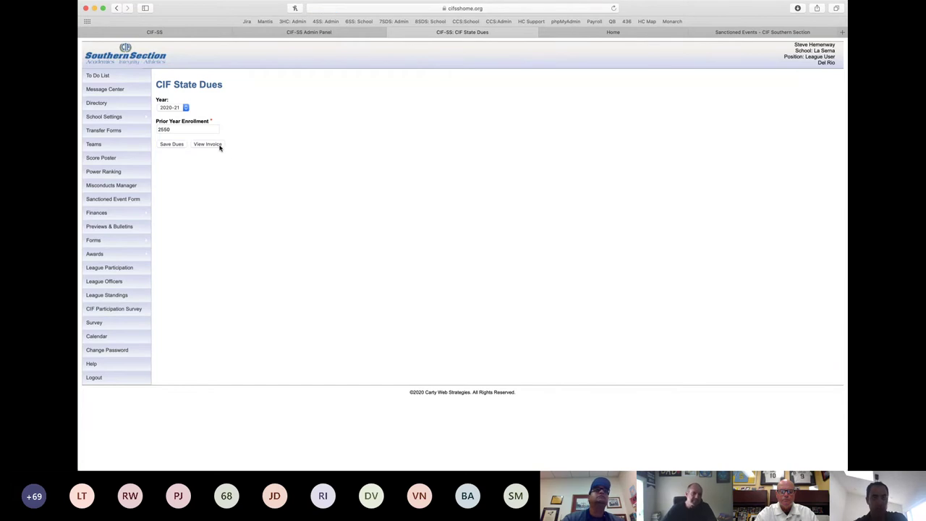
click(209, 144)
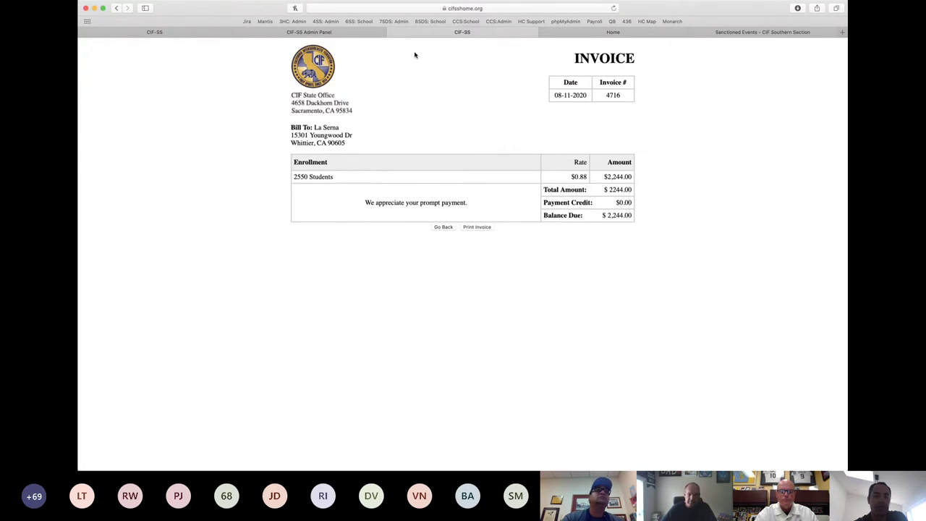
click(392, 32)
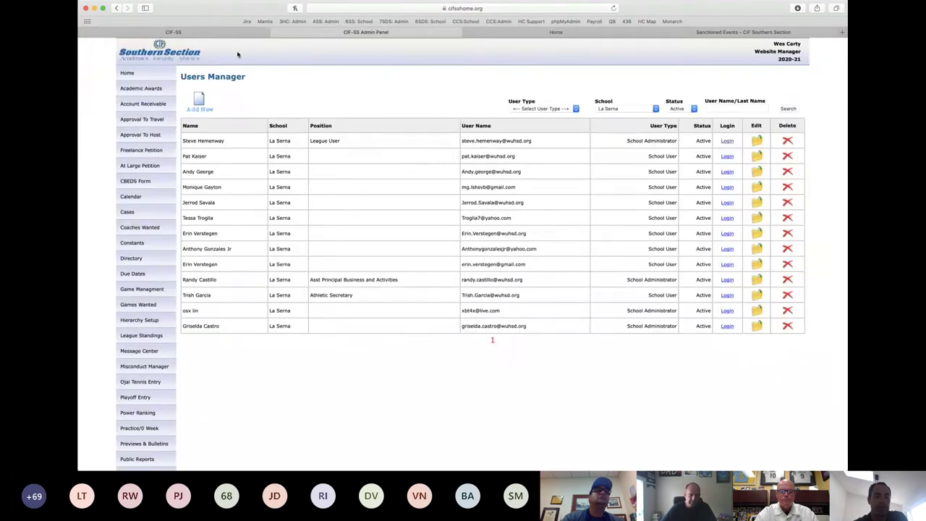
Step: Return to the portal and start a new game management form from the forms list
click(228, 35)
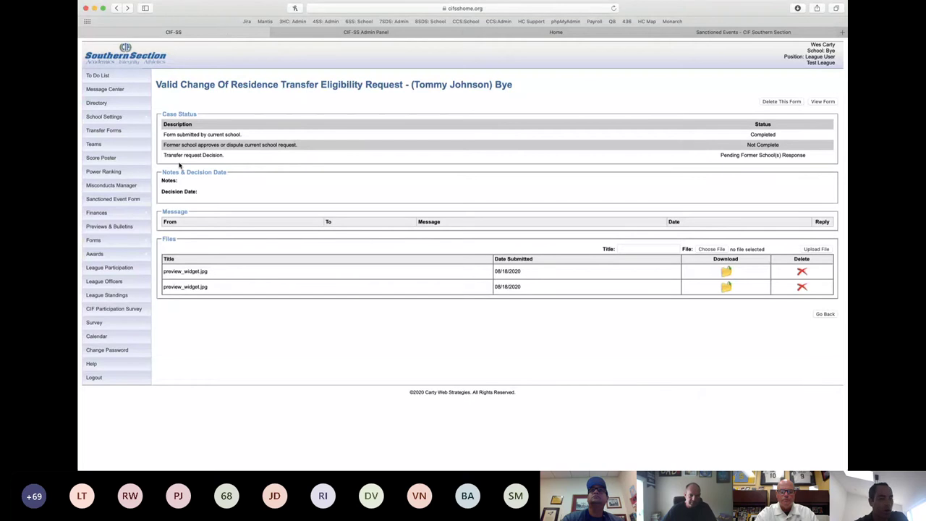
mouse_move(120, 213)
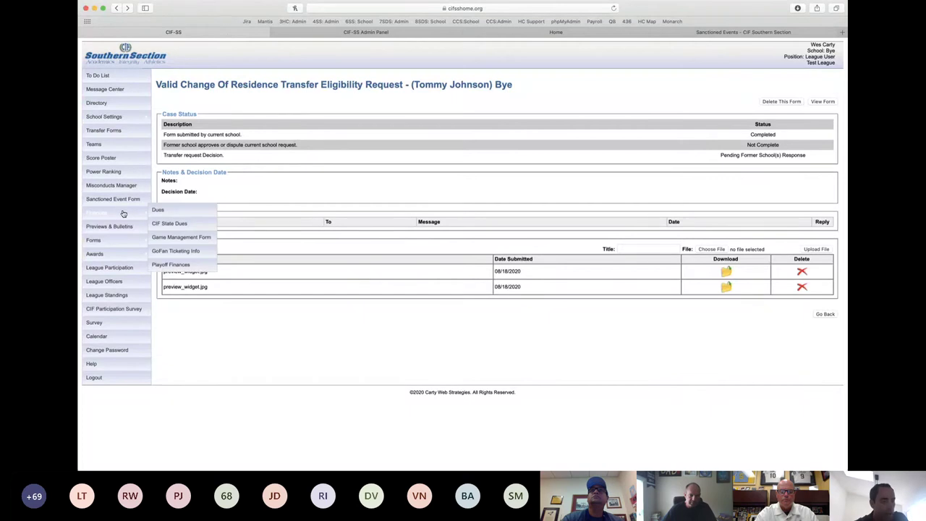
click(196, 239)
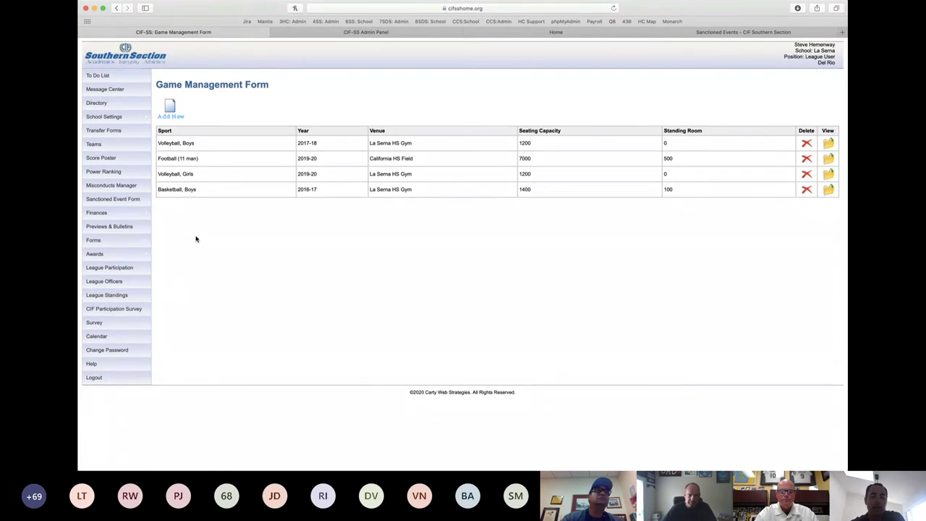
click(171, 110)
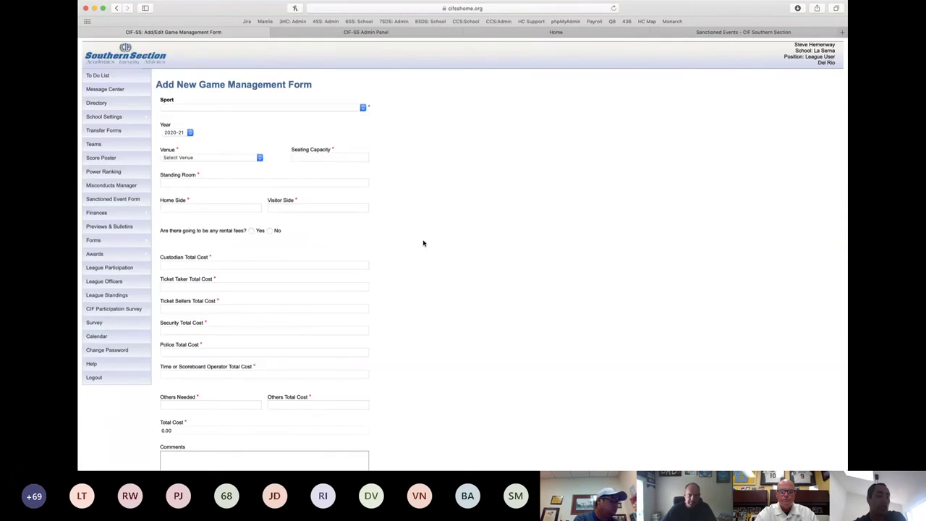
Step: Mark that rental fees apply, look over the rental fee fields, then abandon the form
click(251, 231)
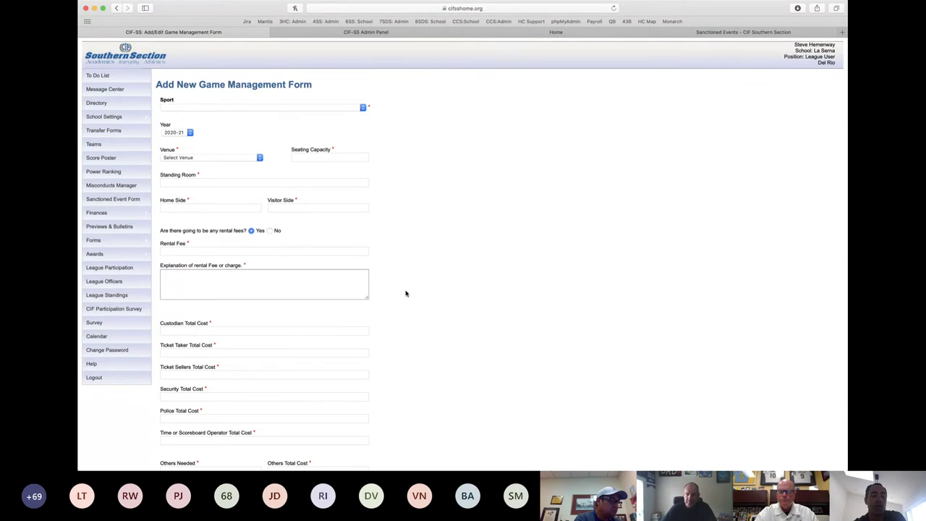
scroll(406, 292, down, 1)
click(337, 265)
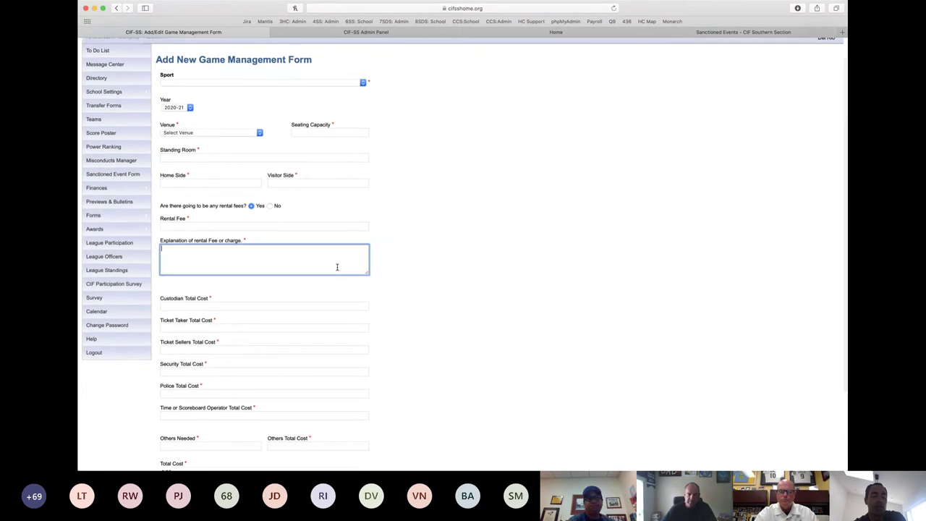
scroll(457, 298, down, 3)
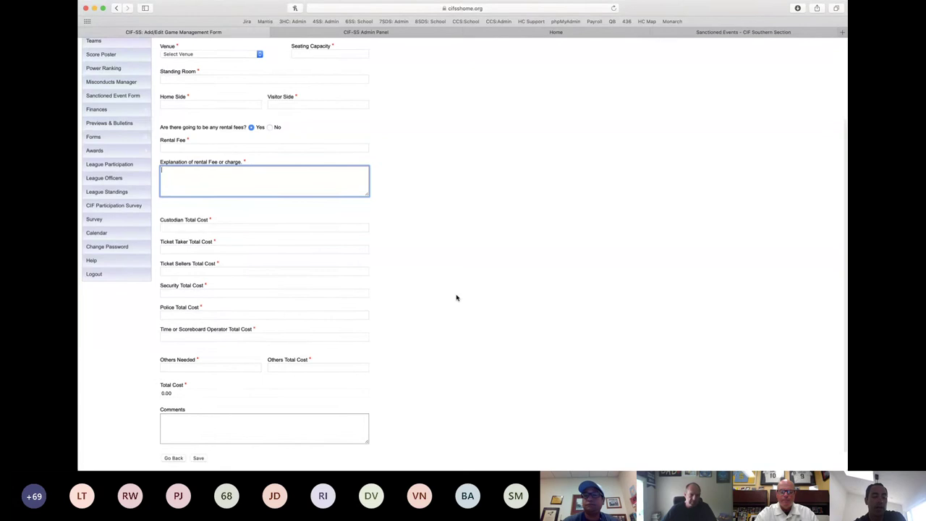
scroll(456, 297, up, 2)
click(333, 195)
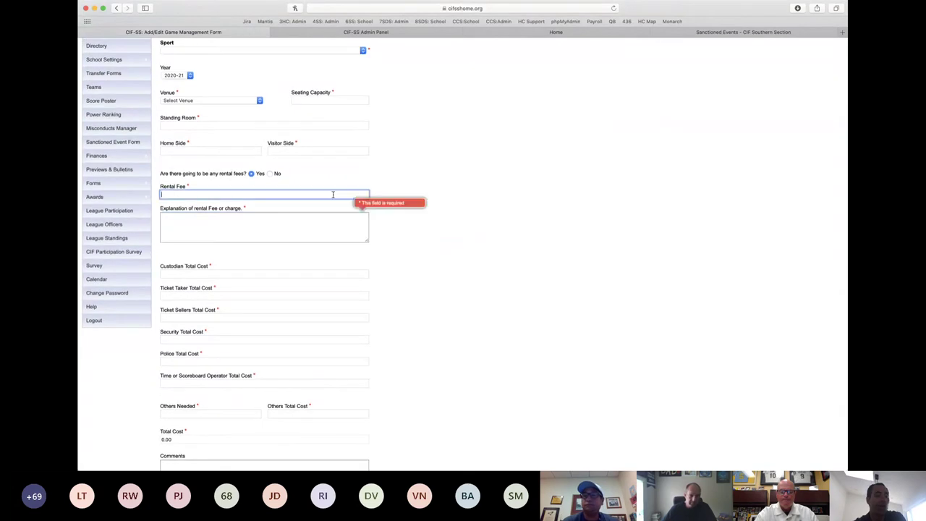
key(Tab)
click(446, 274)
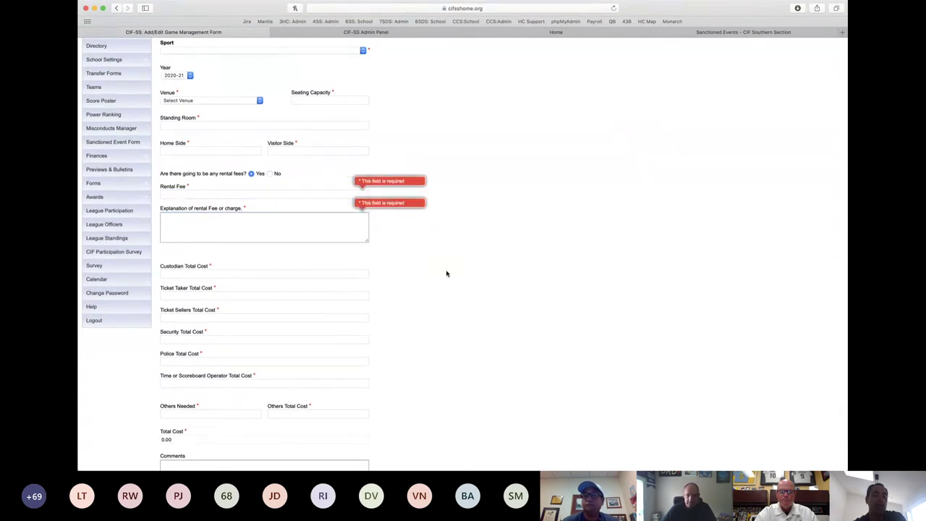
scroll(345, 353, up, 2)
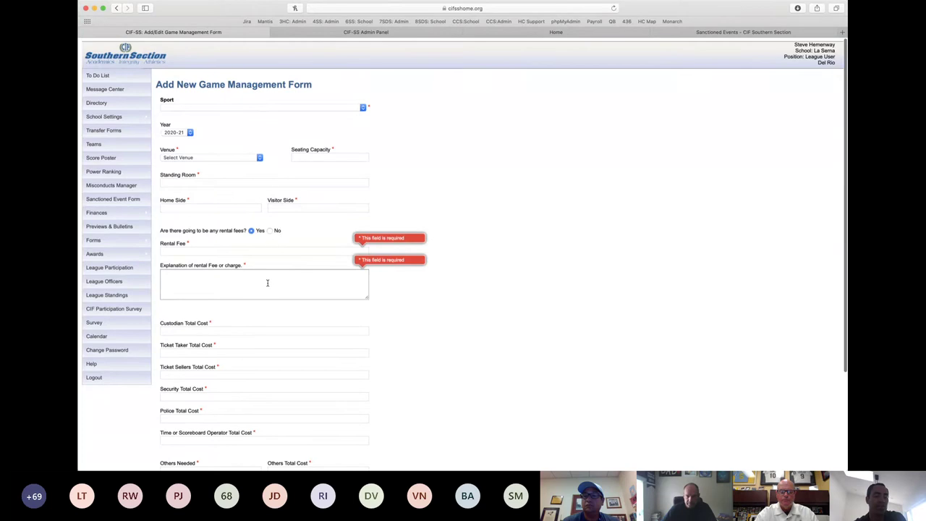
scroll(236, 308, down, 4)
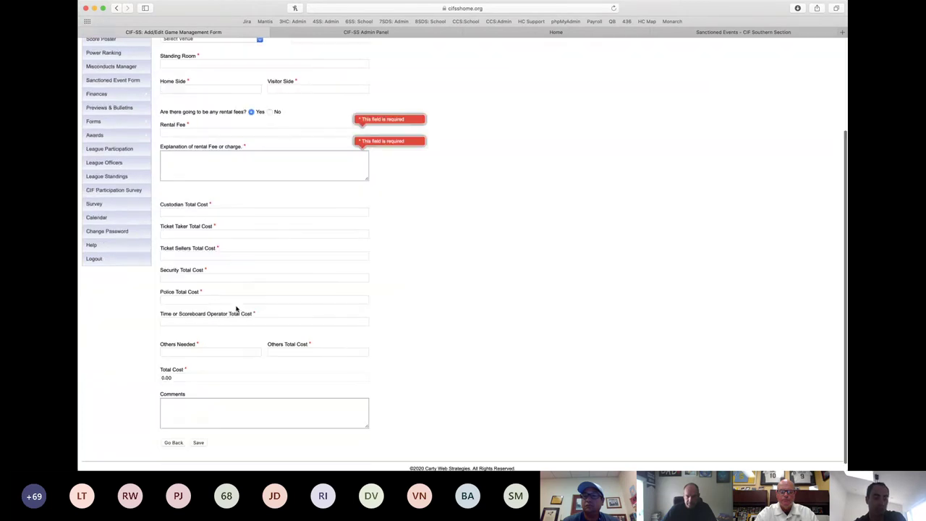
scroll(236, 309, up, 5)
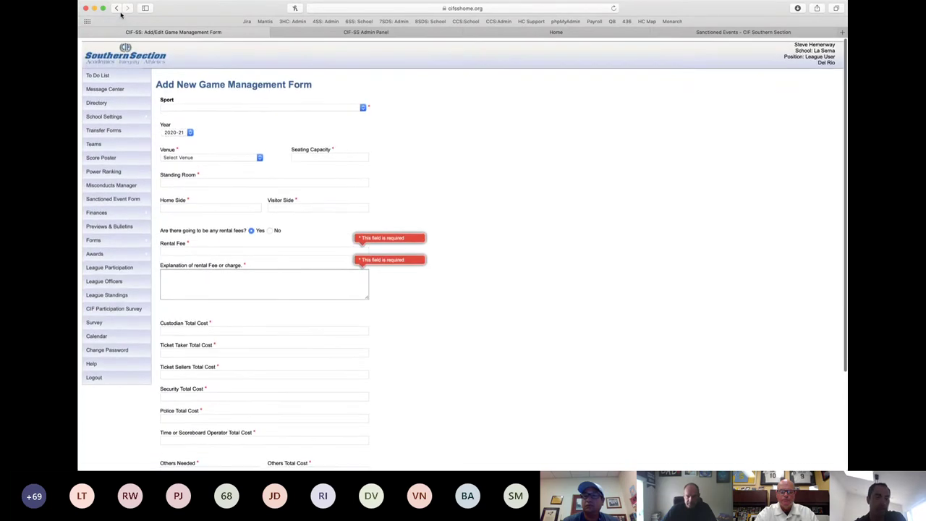
click(117, 9)
Step: Go back and open Finances > Playoff Finances listing La Serna's Fall 2019 and Winter 2020 games
click(117, 9)
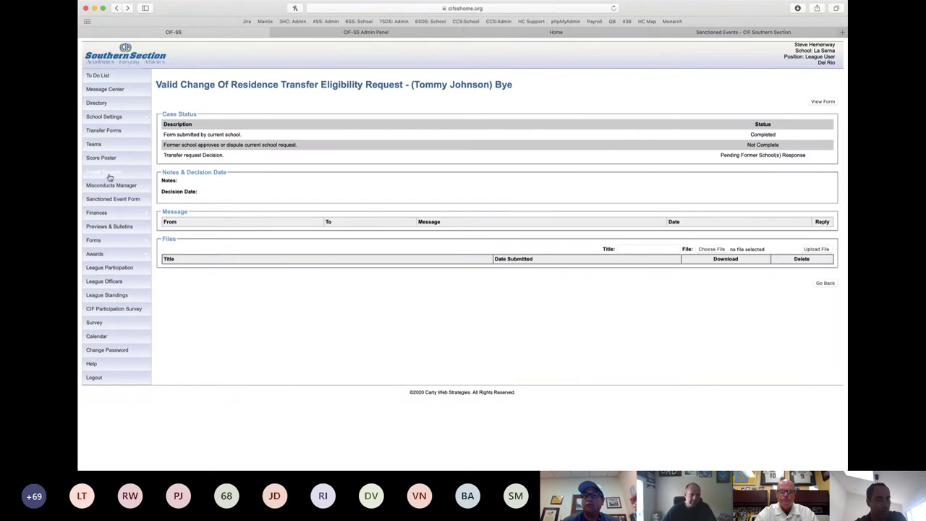
mouse_move(120, 243)
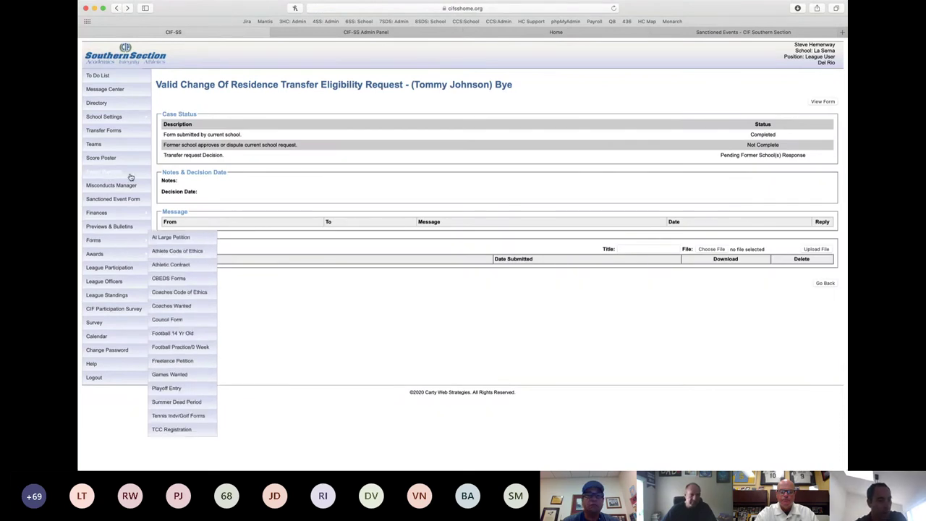
mouse_move(132, 212)
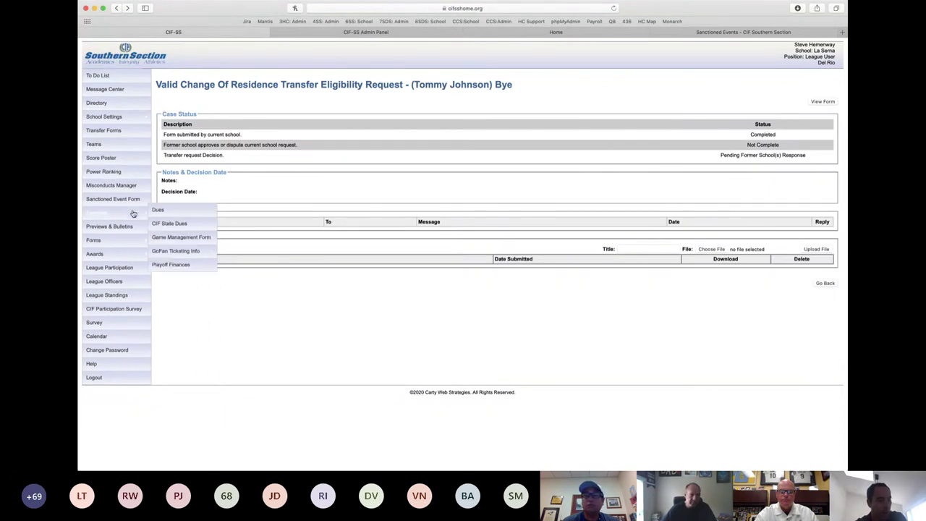
click(194, 270)
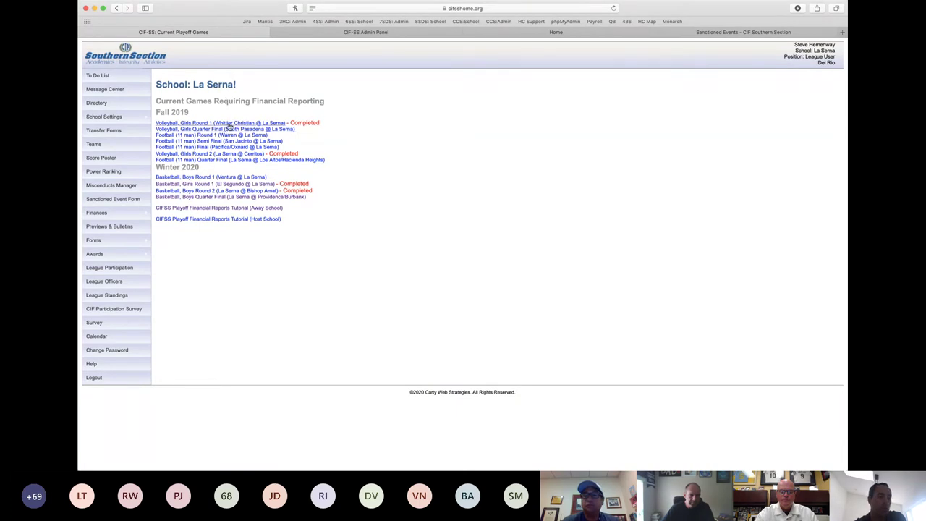
Step: Open the Football Round 1 Warren @ La Serna report and highlight the transportation mileage figures
click(185, 135)
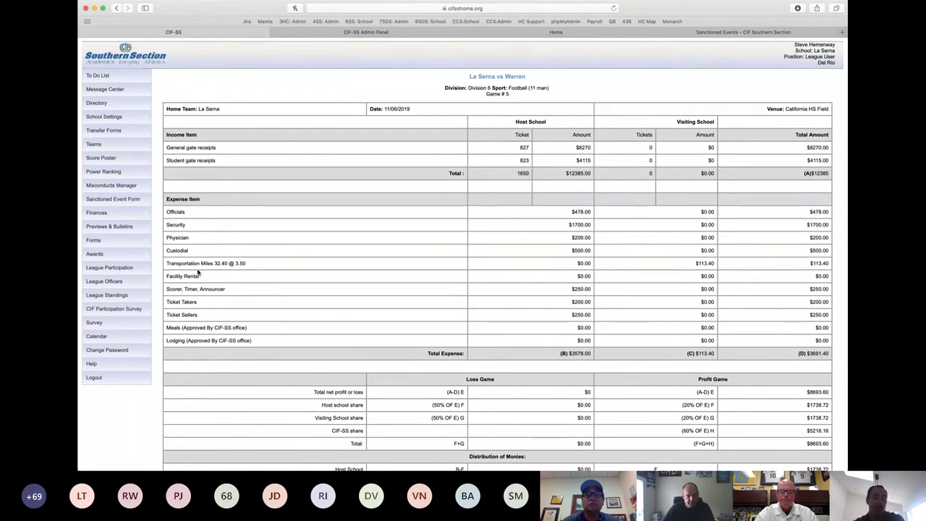
drag(215, 263, 247, 265)
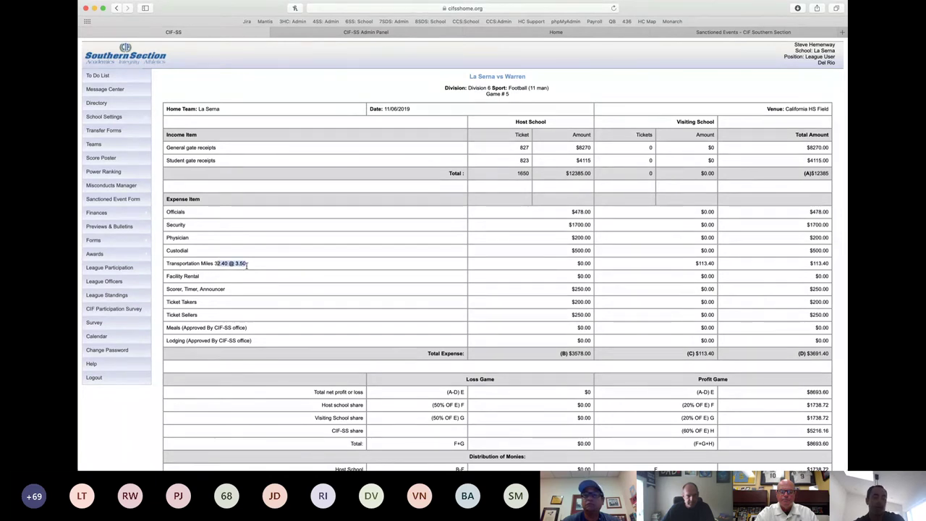
click(235, 266)
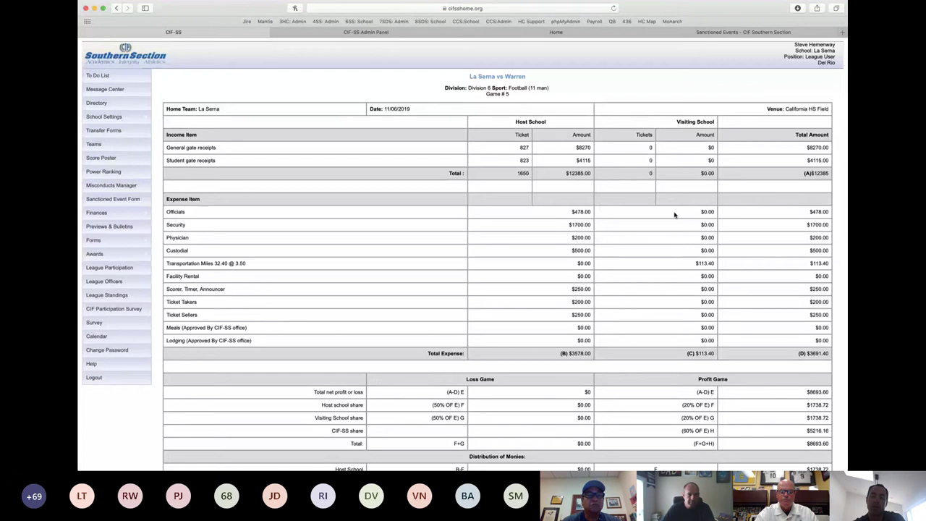
Step: Scroll through the report's figures and highlight the 148 unused general tickets line
scroll(675, 215, down, 1)
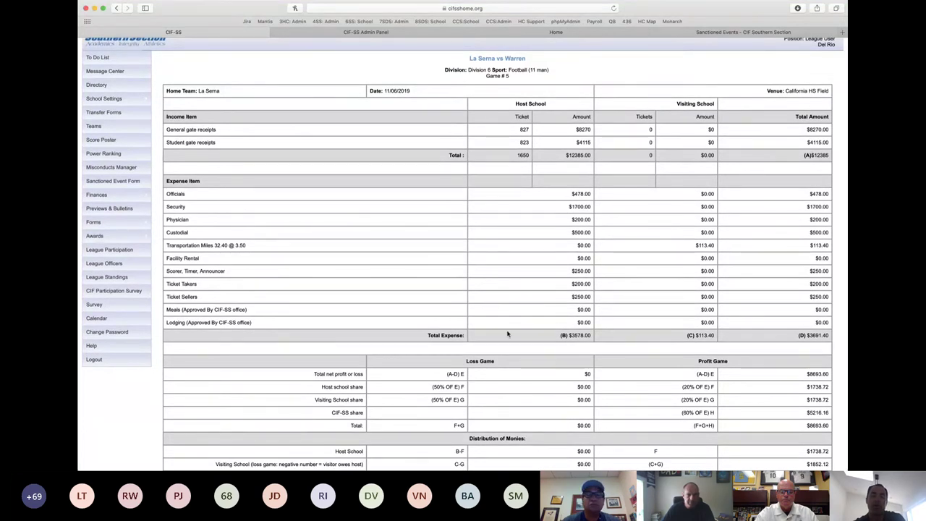
scroll(524, 161, up, 1)
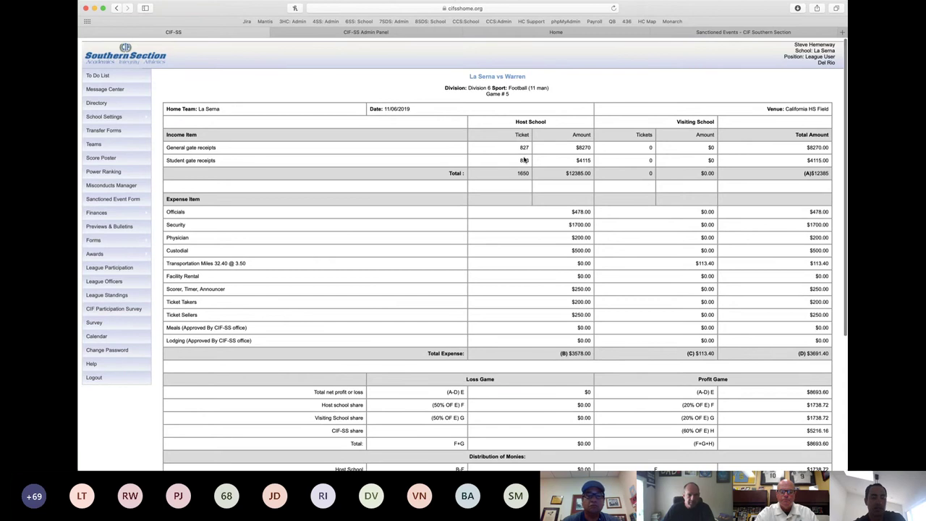
scroll(525, 160, down, 2)
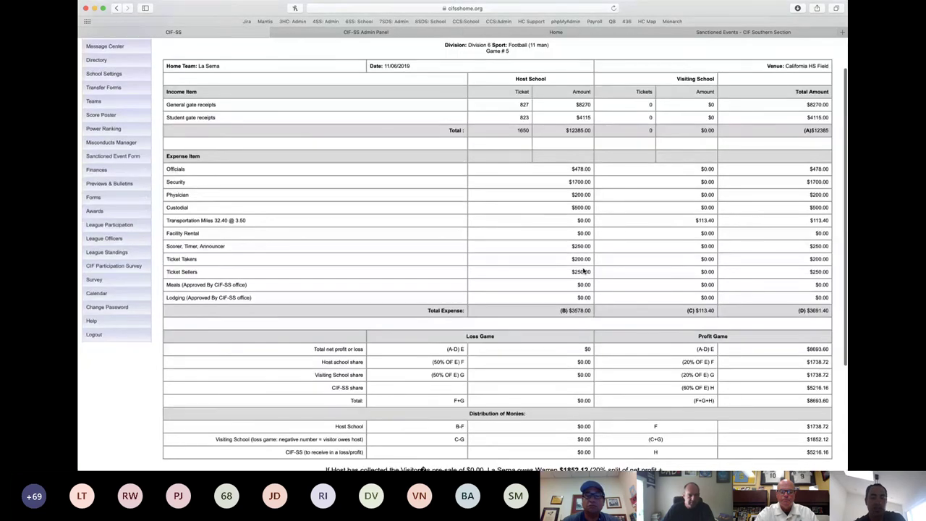
scroll(583, 270, down, 3)
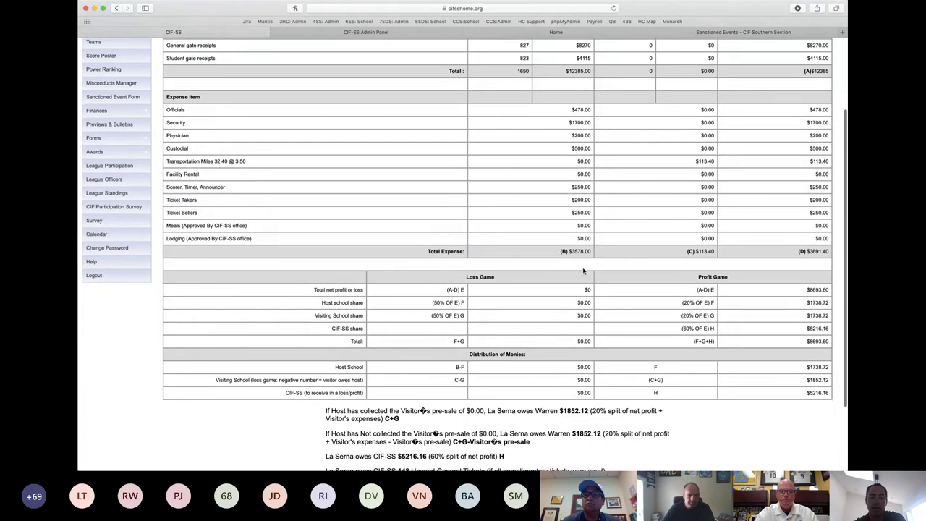
scroll(491, 310, down, 2)
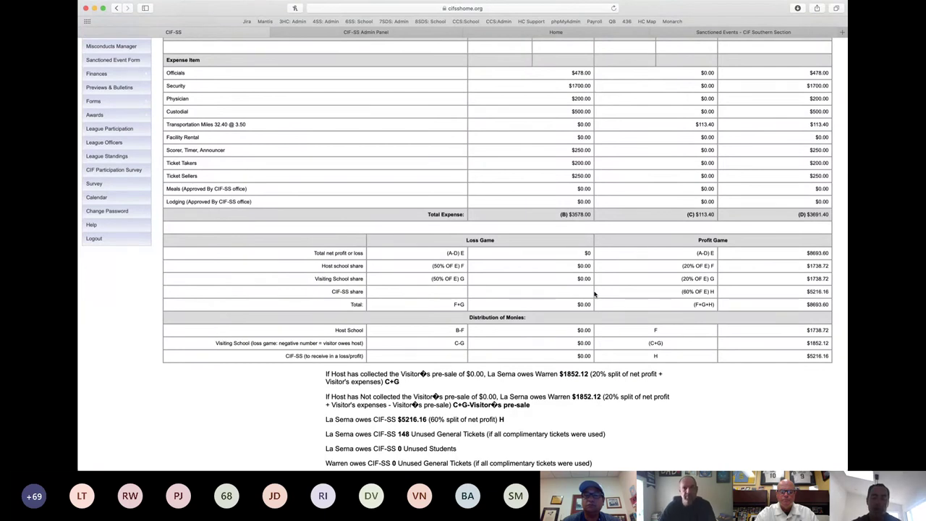
scroll(595, 294, down, 3)
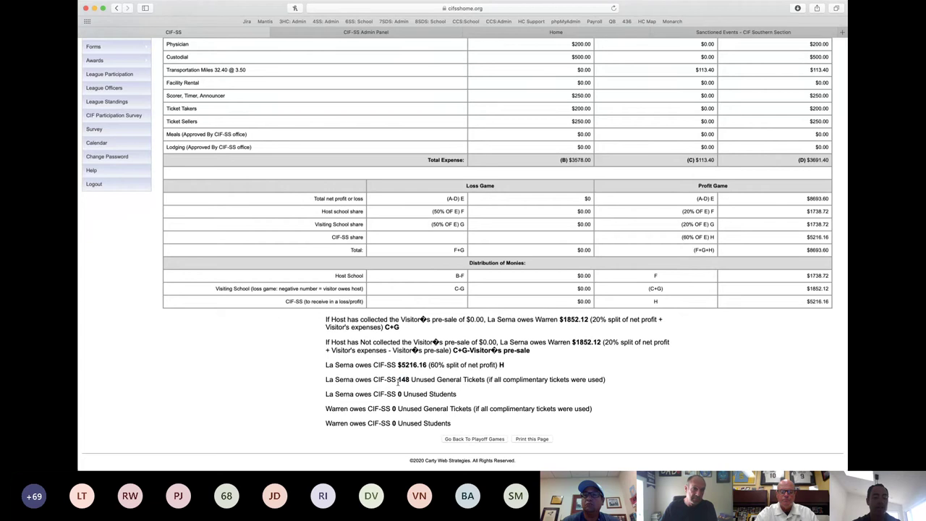
drag(397, 384, 425, 386)
click(458, 387)
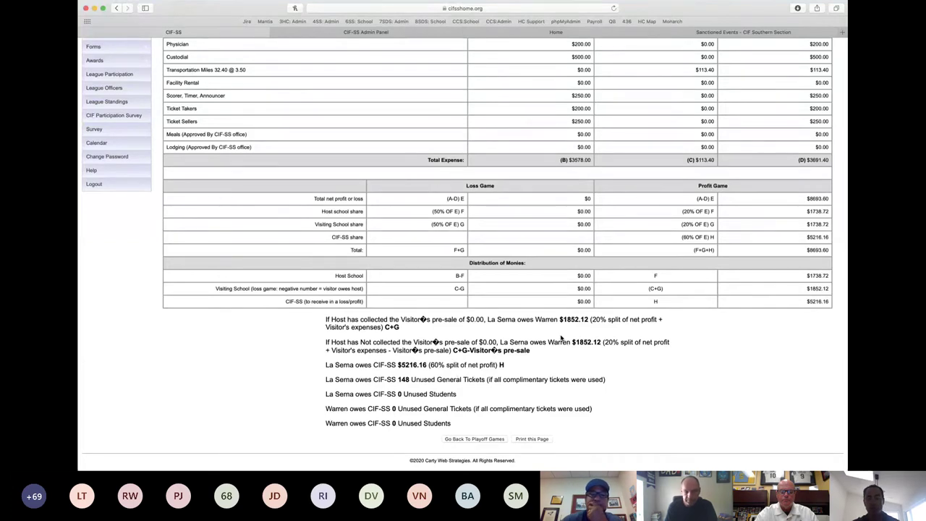
scroll(561, 338, up, 5)
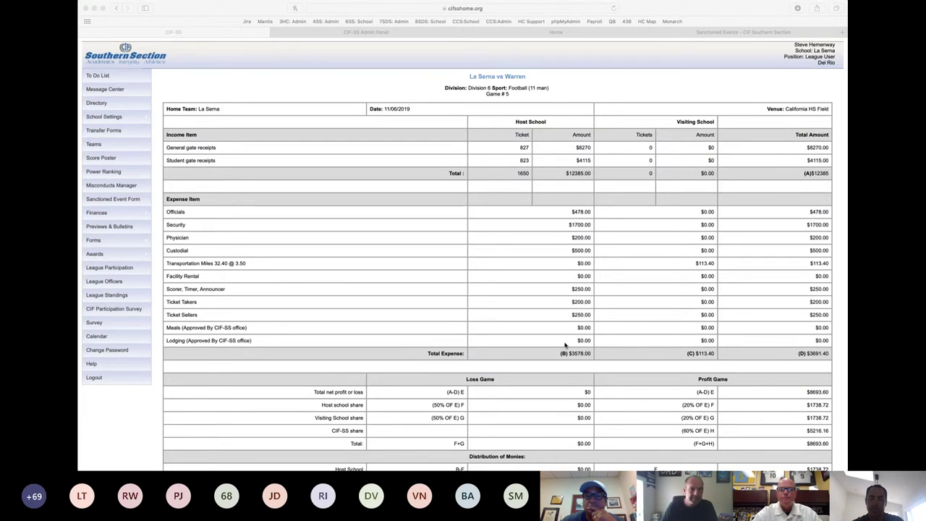
click(430, 270)
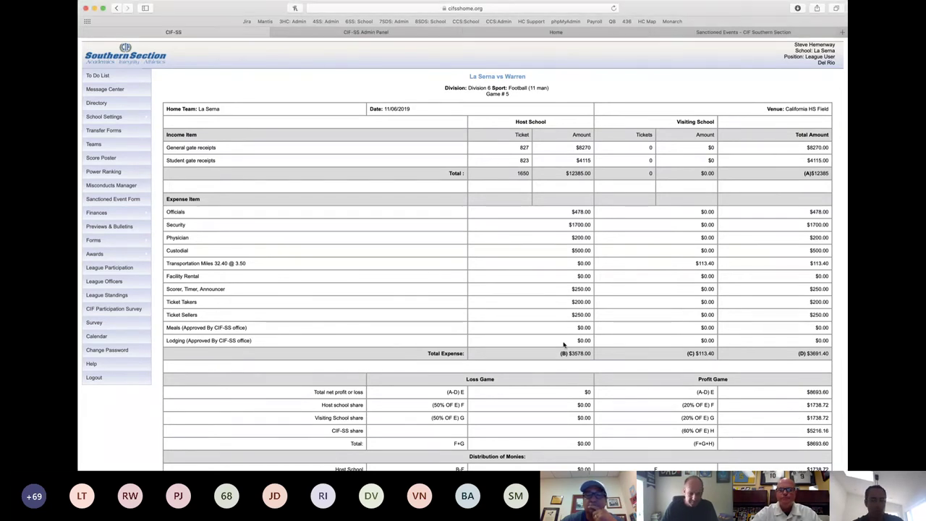
scroll(450, 336, down, 3)
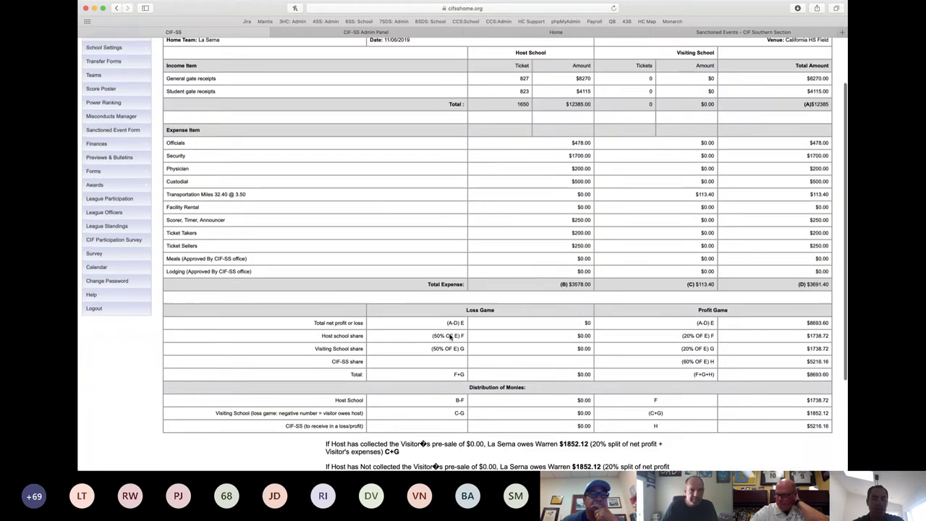
scroll(450, 337, down, 2)
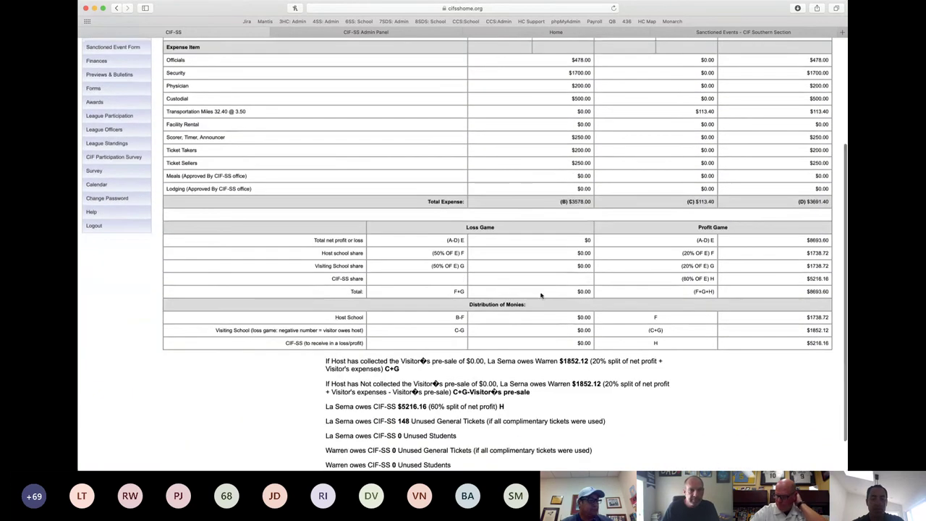
scroll(541, 294, up, 5)
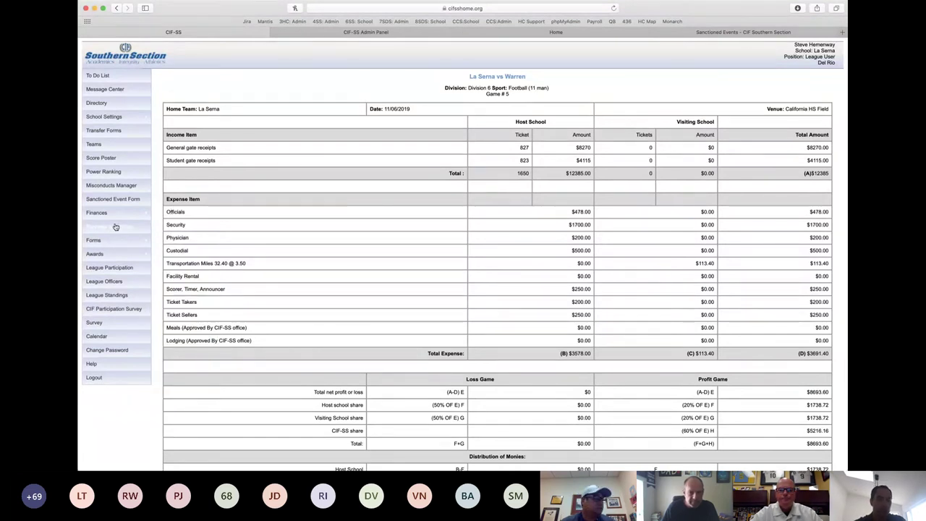
mouse_move(121, 230)
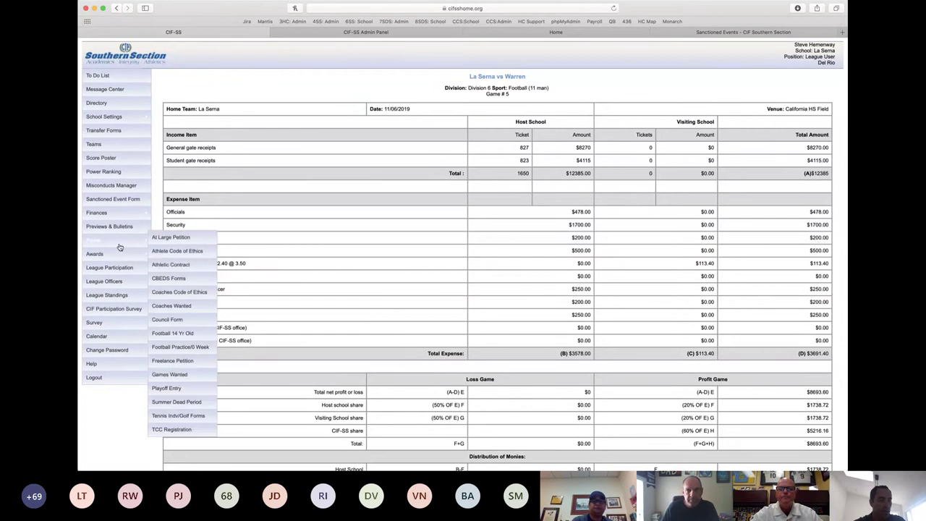
Step: Open the Previews & Bulletins page showing each sport's preview and bulletin folders
click(123, 230)
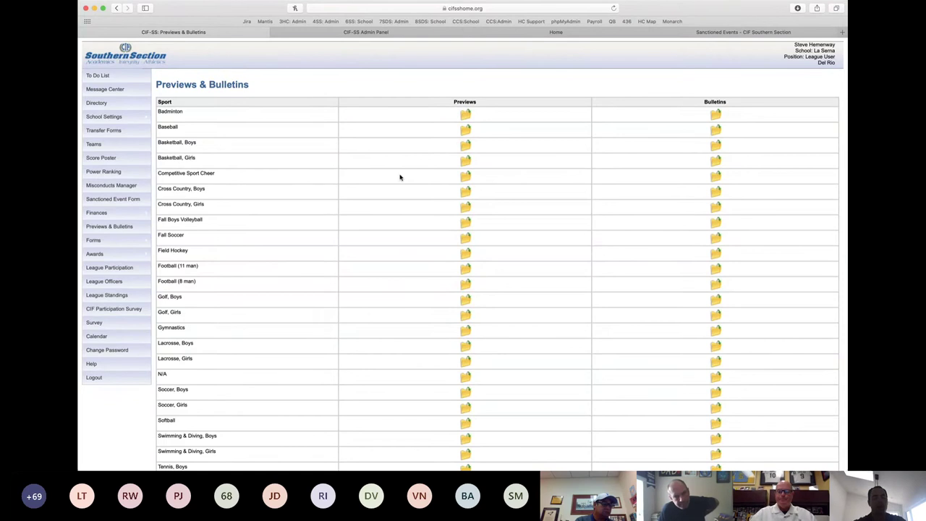
mouse_move(131, 244)
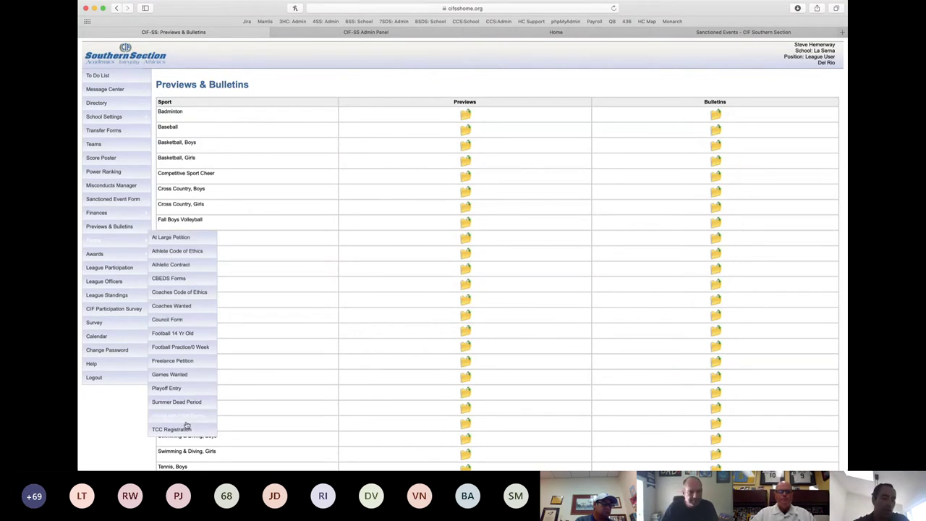
Step: Submit an At Large Petition for Baseball and highlight the red confirmation notice
click(190, 241)
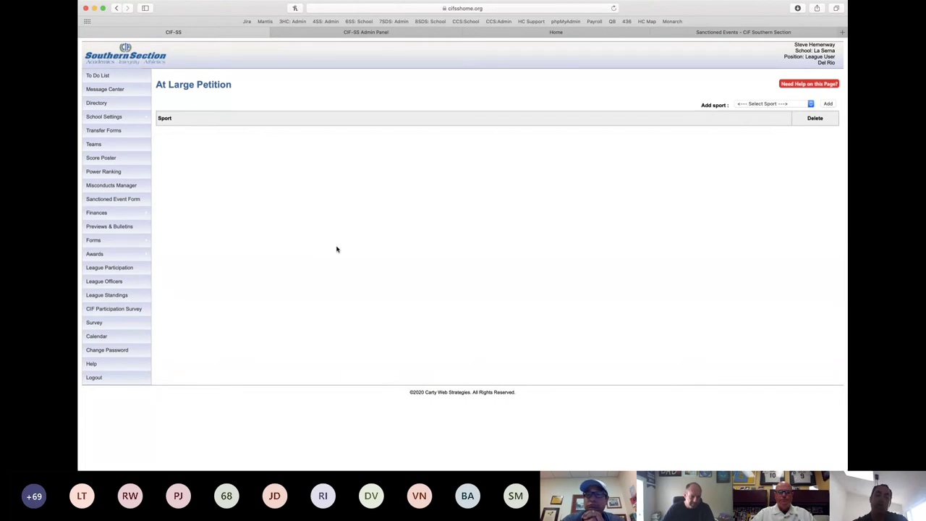
click(769, 105)
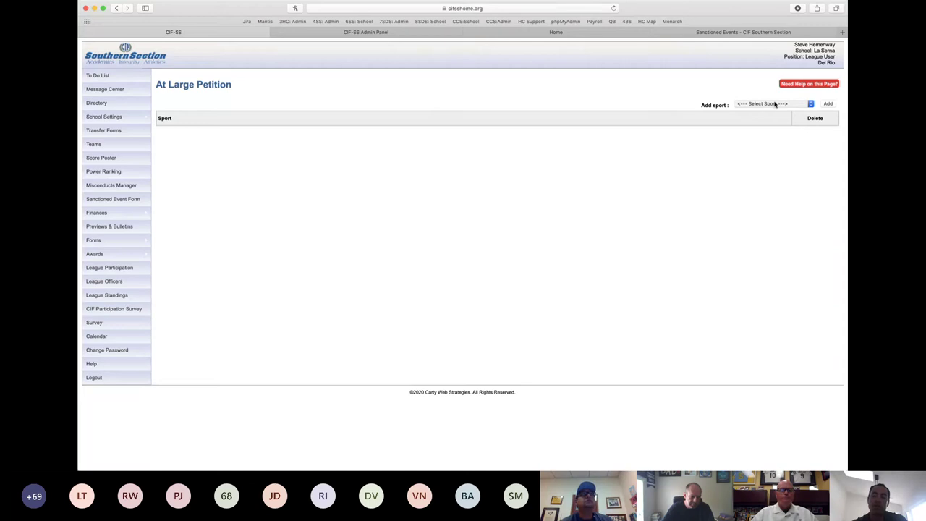
click(770, 120)
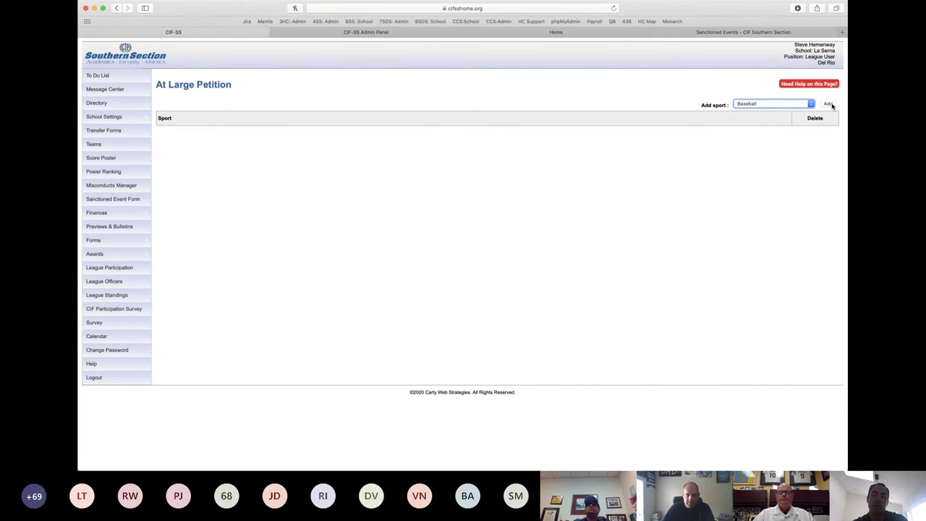
click(829, 104)
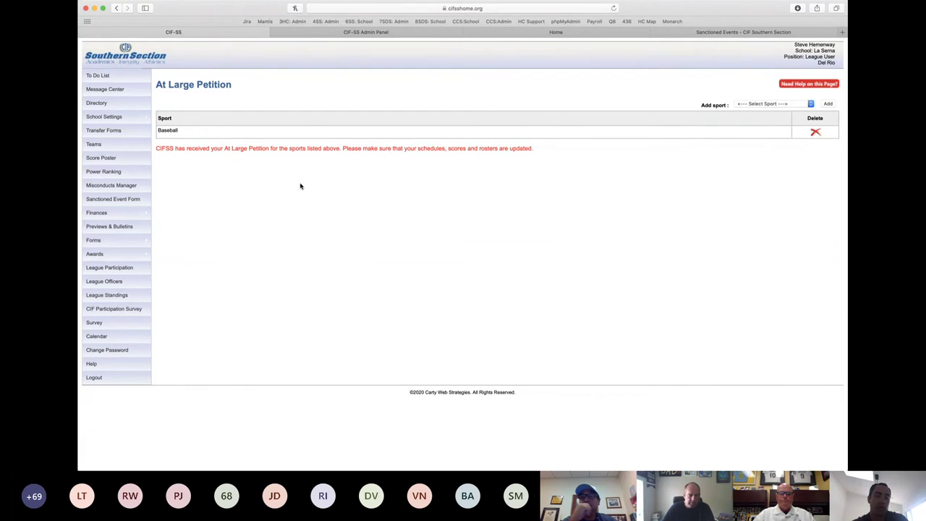
drag(159, 148, 443, 152)
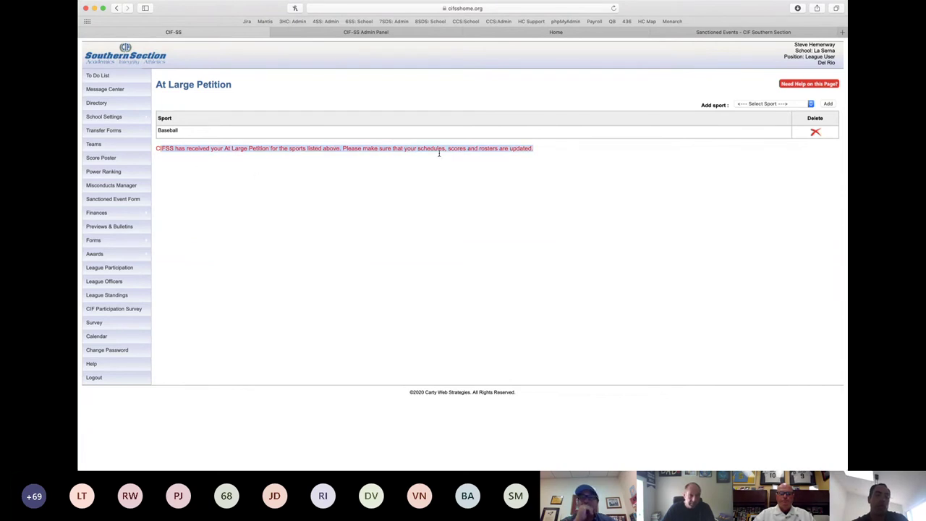
click(457, 213)
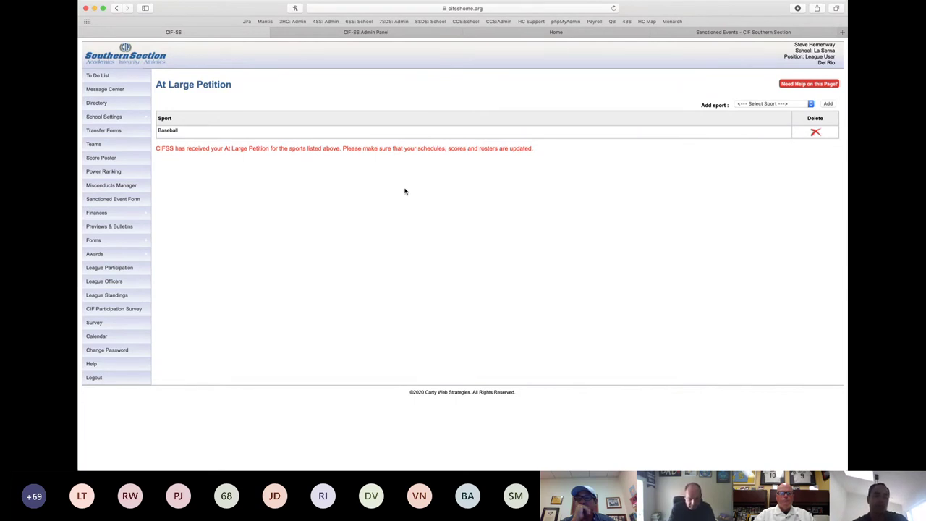
Step: Delete the Baseball petition entry and confirm the removal
click(815, 131)
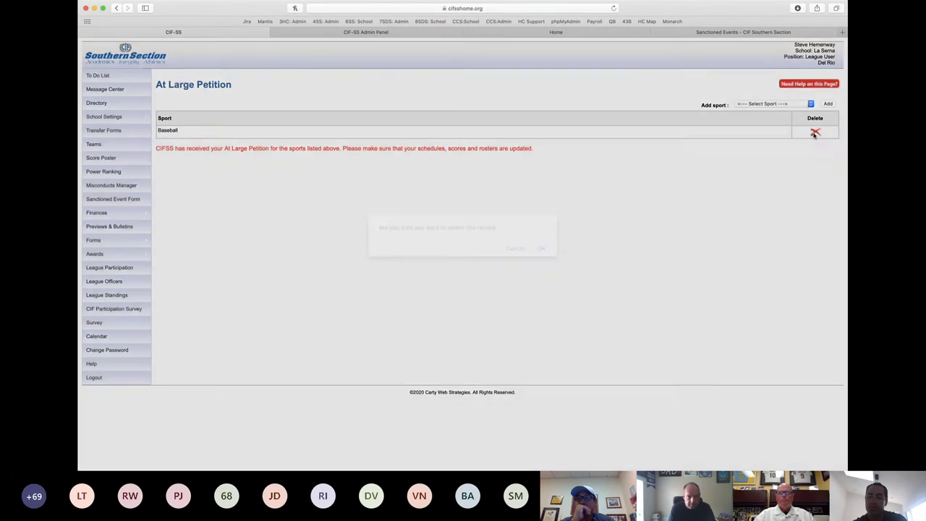
click(541, 250)
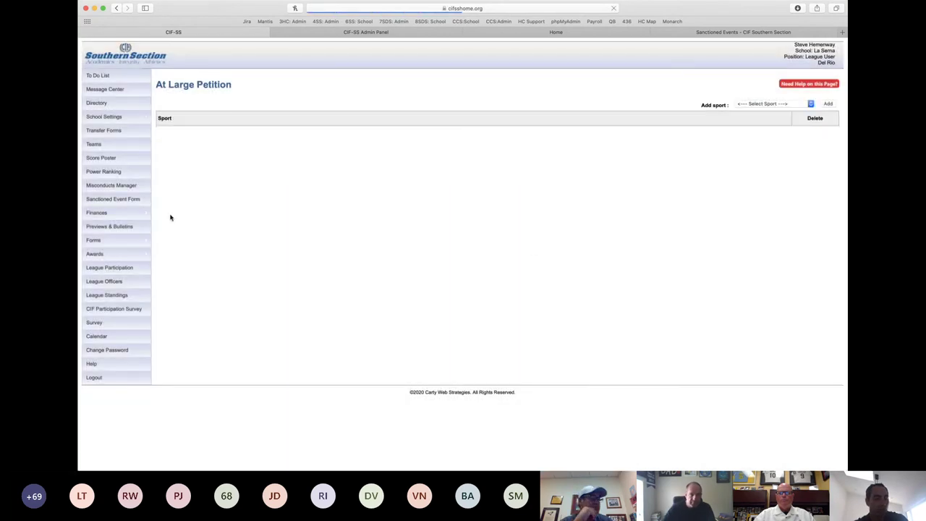
mouse_move(122, 244)
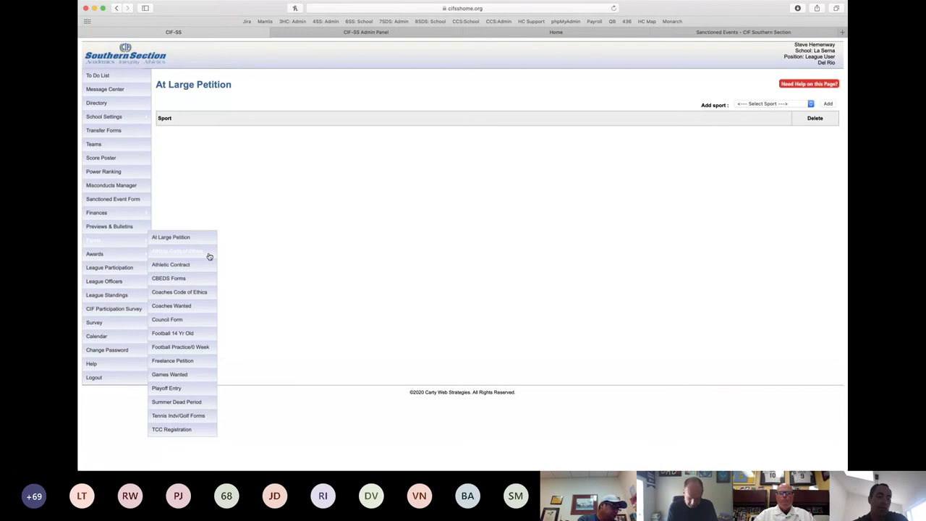
click(208, 256)
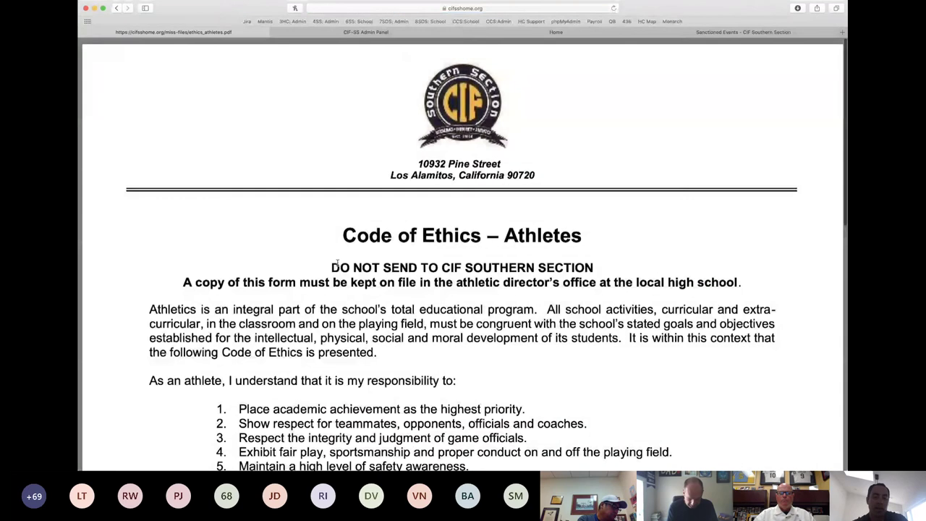
scroll(338, 265, down, 3)
scroll(456, 227, down, 6)
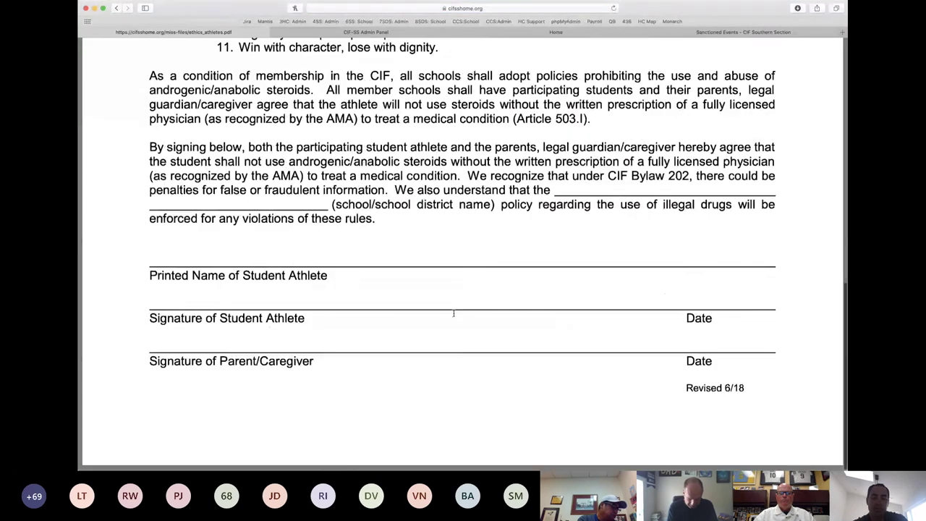
scroll(456, 225, up, 9)
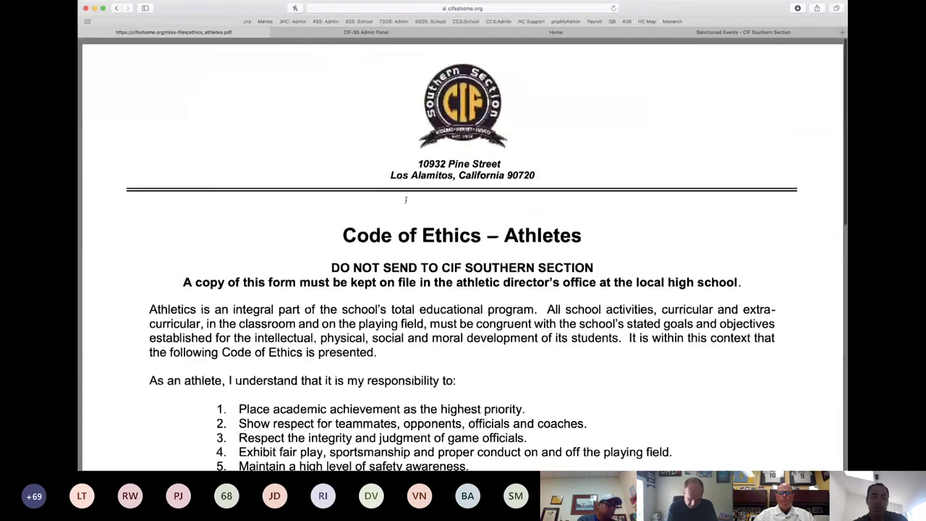
click(116, 9)
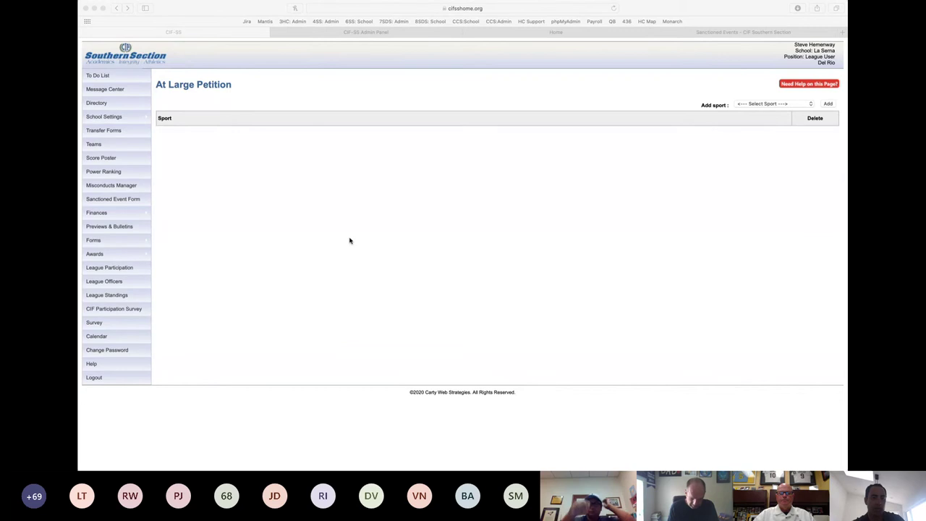
Step: Open Forms > Coaches Wanted to show the 2020-21 school coaching openings
click(395, 217)
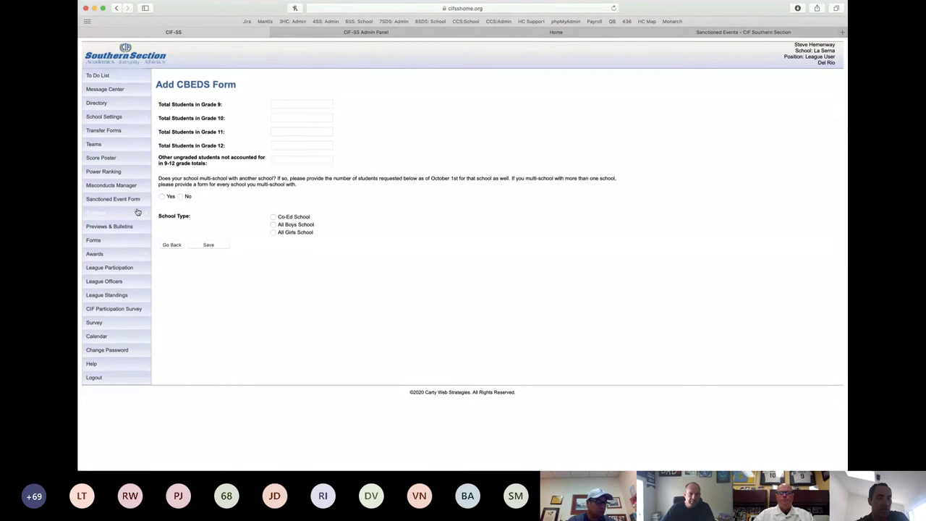
mouse_move(137, 211)
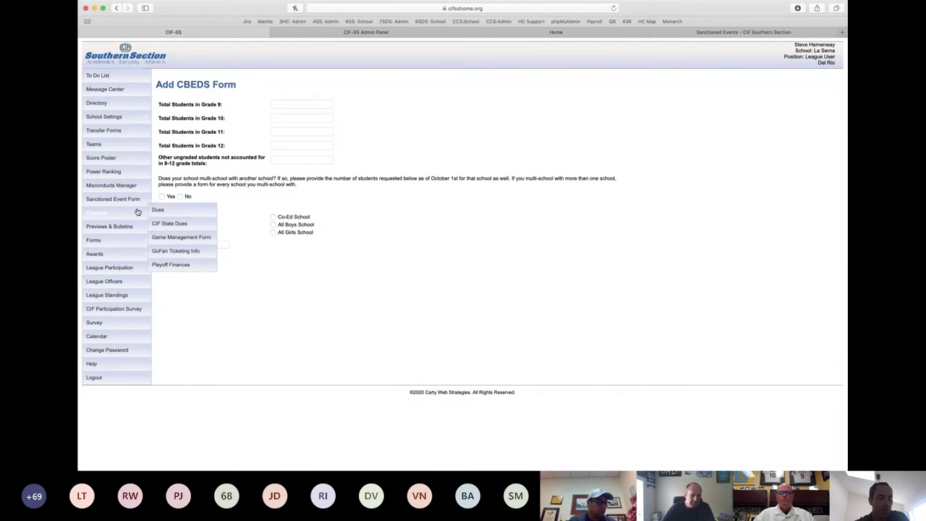
mouse_move(127, 248)
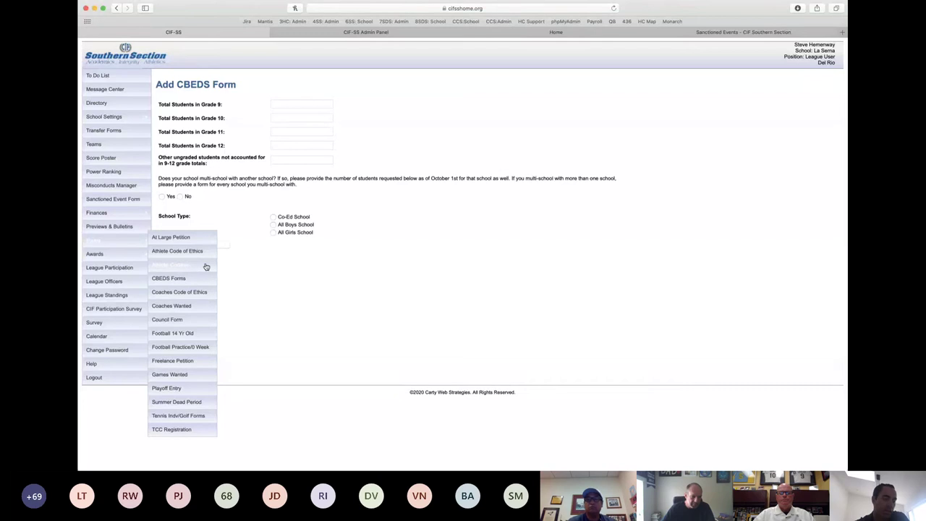
click(201, 307)
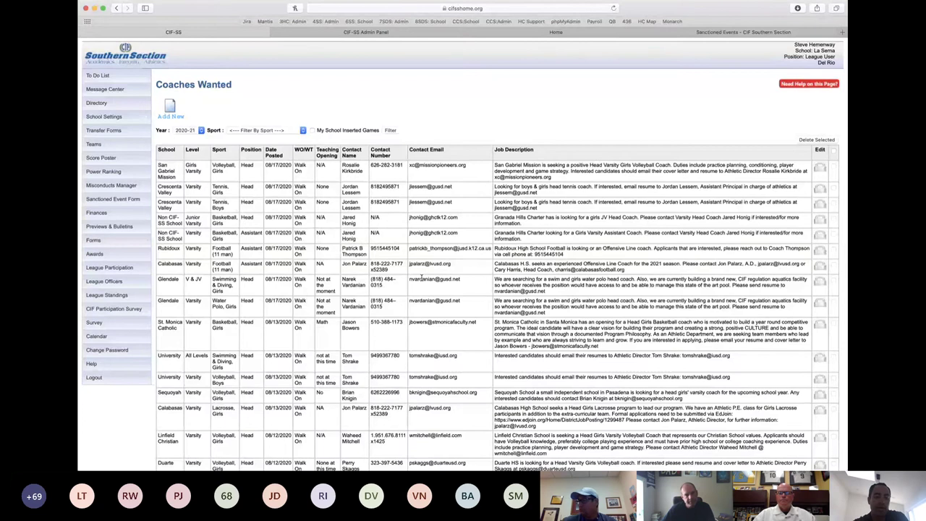
Step: Open a blank Add Coach form prefilled with 2020-21, Badminton, Head and Walk On
click(160, 110)
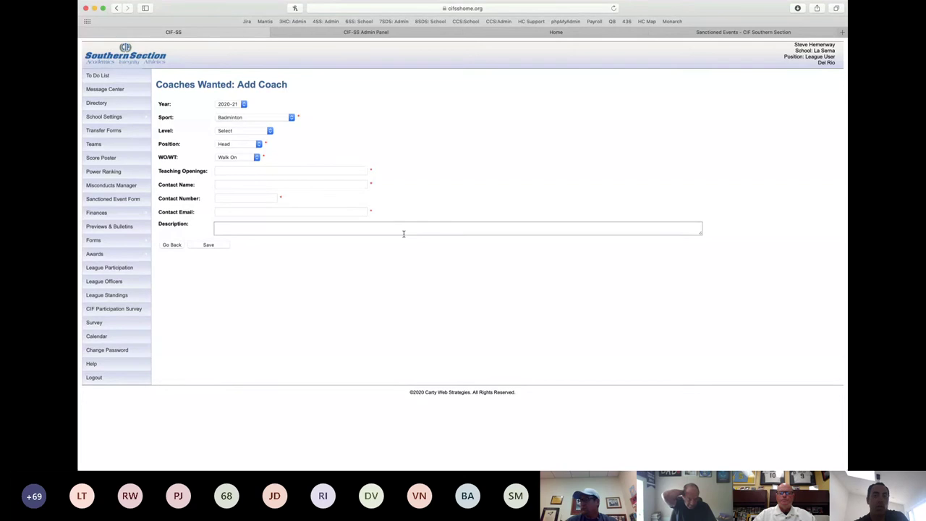
click(608, 32)
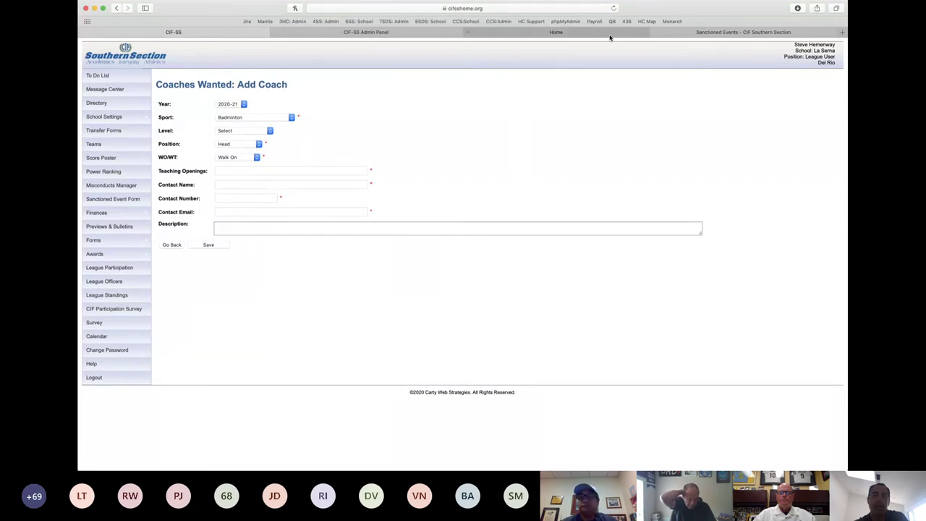
Step: View the public Governance > Coaches Wanted page on cifss.org, then return to the portal's listings
click(695, 32)
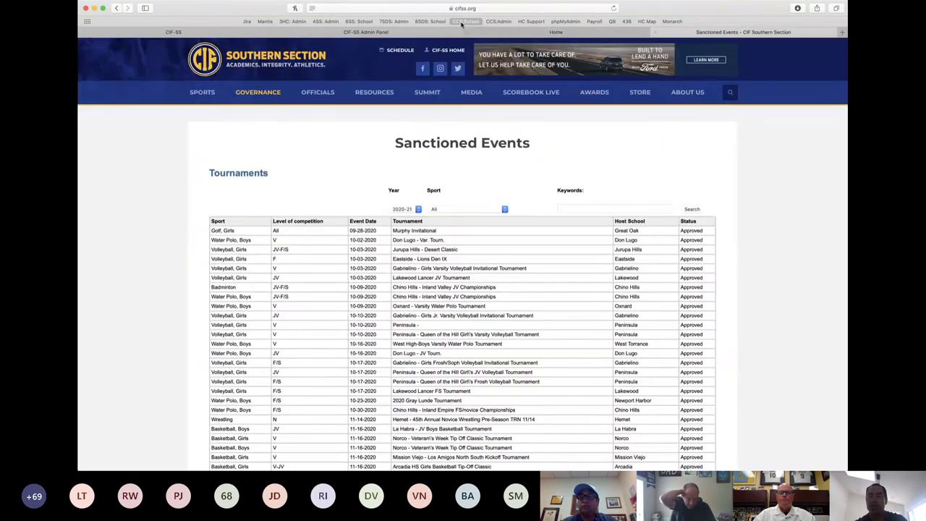
mouse_move(273, 94)
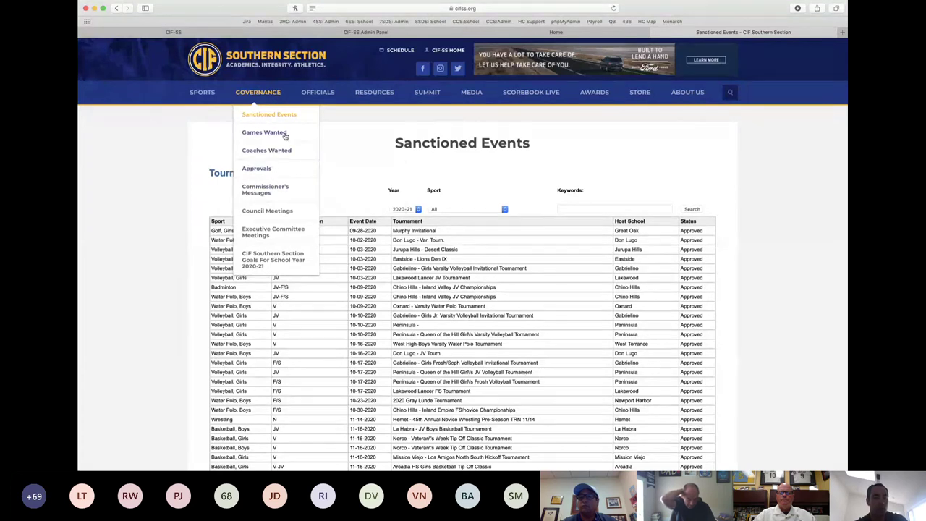
click(278, 151)
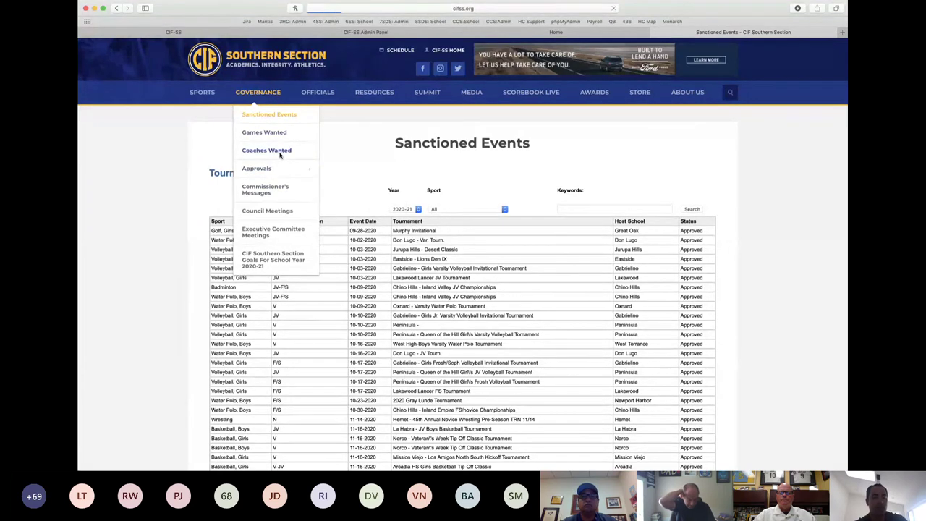
scroll(428, 377, down, 2)
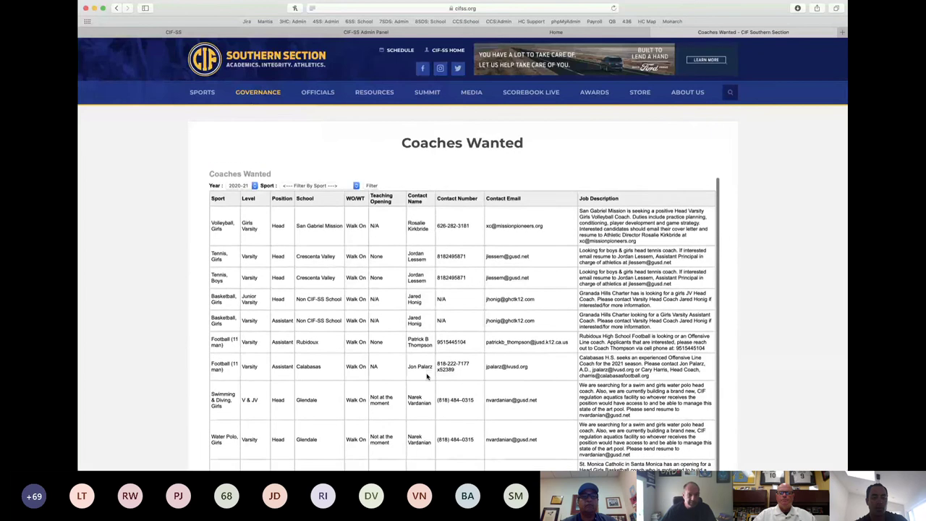
scroll(434, 289, up, 2)
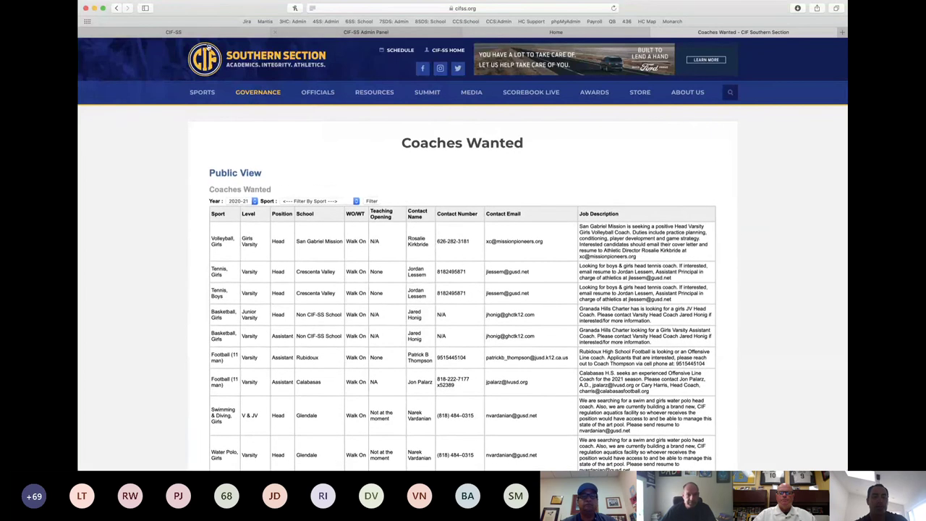
click(197, 33)
scroll(192, 195, left, 5)
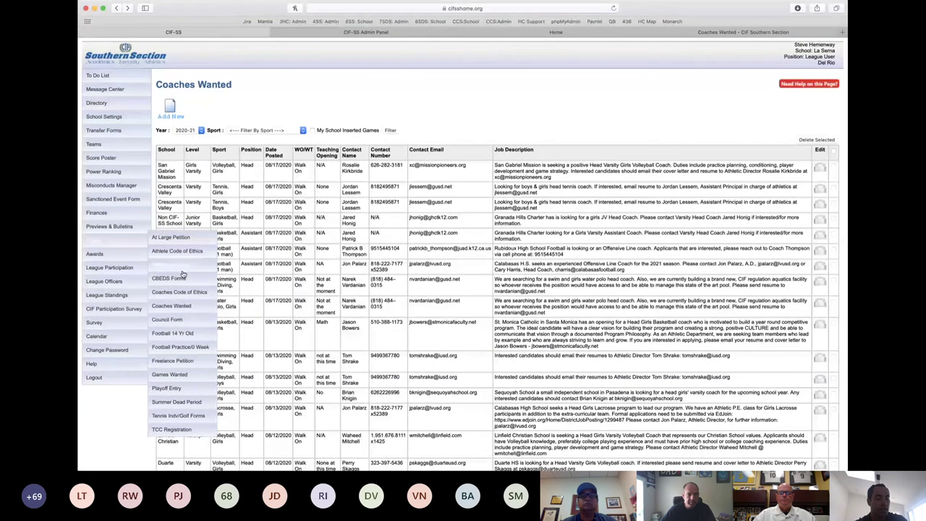
Step: Open Forms > Games Wanted and highlight the note on the school's game post
click(183, 375)
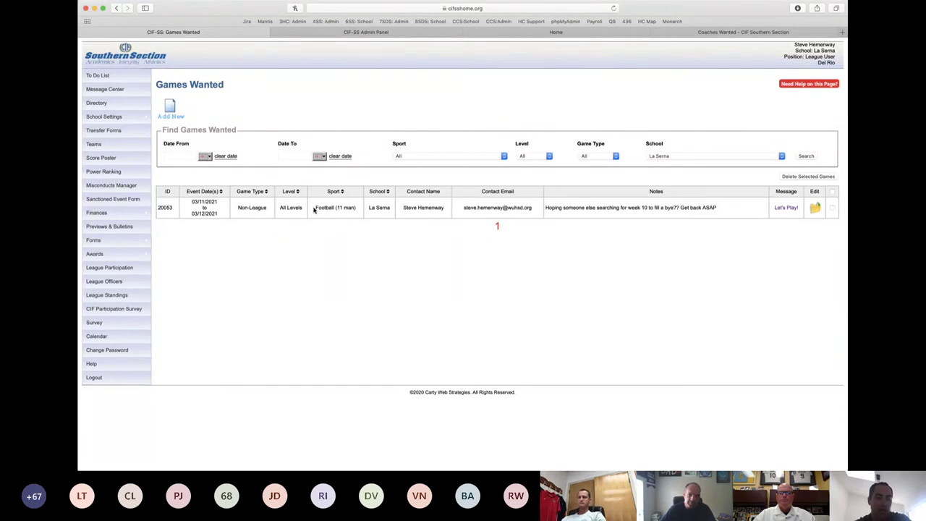
drag(548, 208, 717, 209)
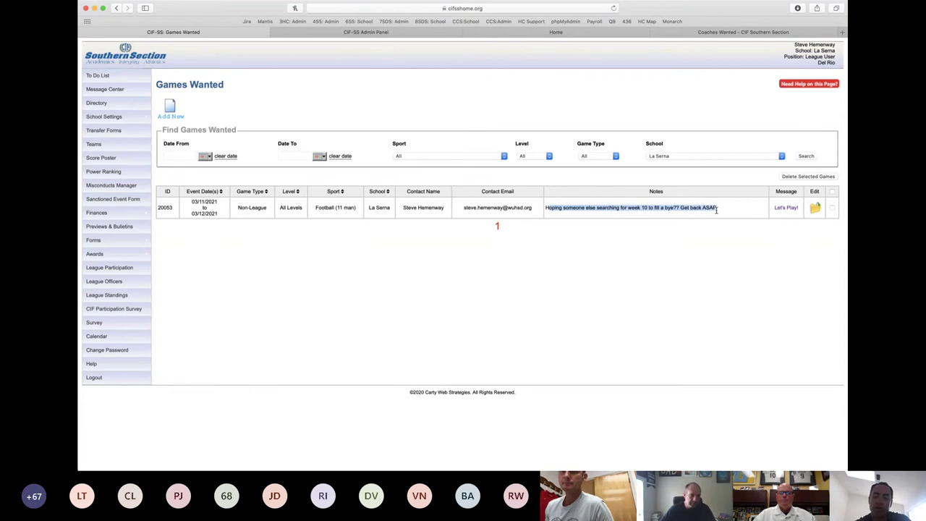
click(716, 209)
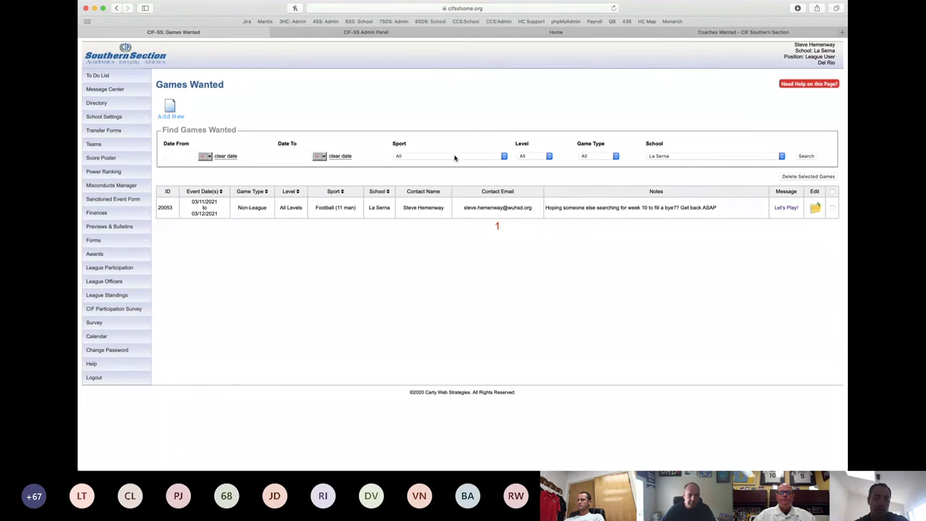
Step: Filter Games Wanted to Football (11 man) posts from all schools
click(465, 235)
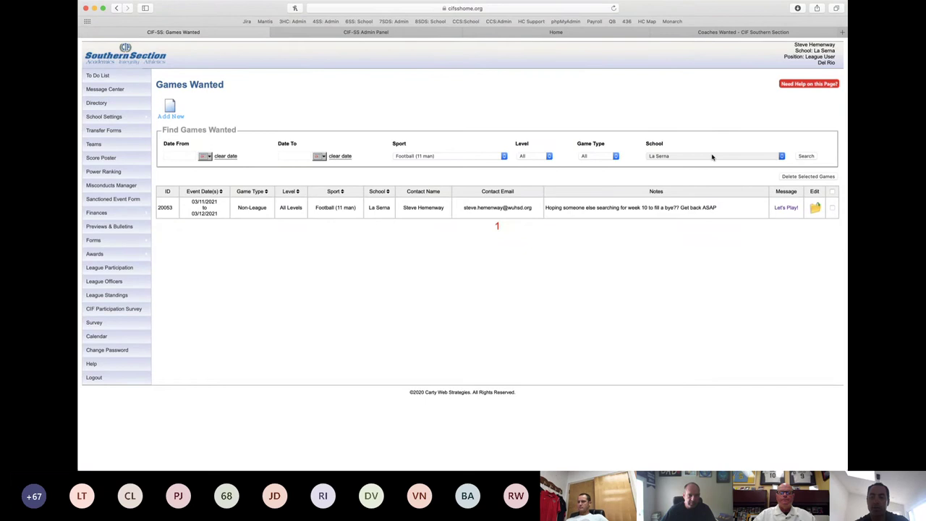
click(839, 118)
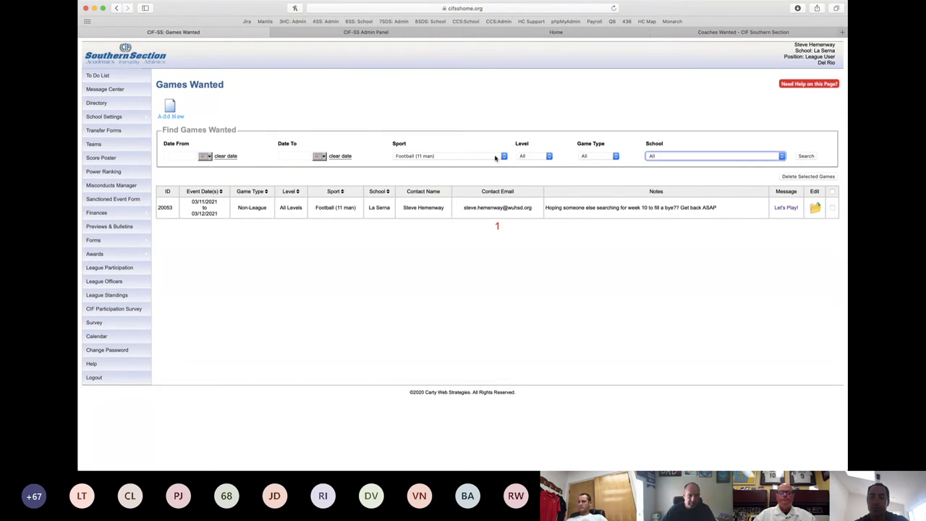
click(806, 156)
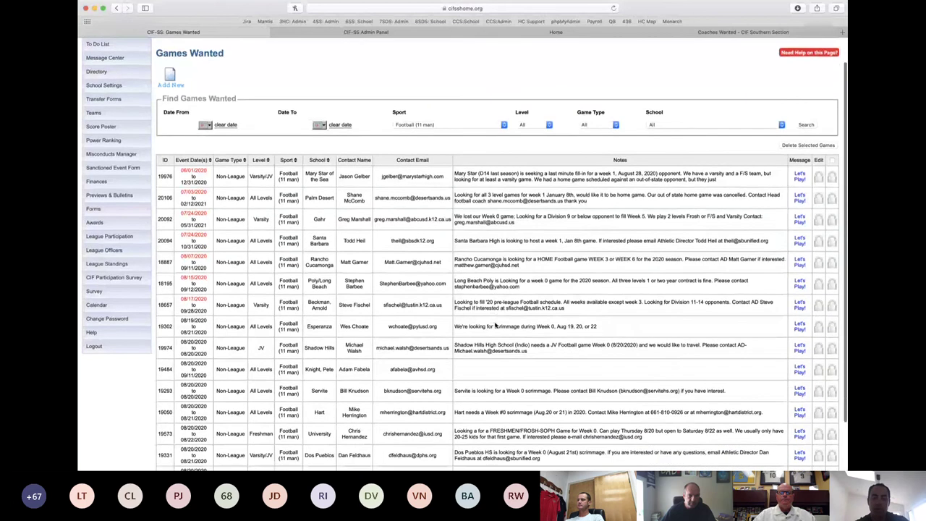
scroll(448, 275, down, 2)
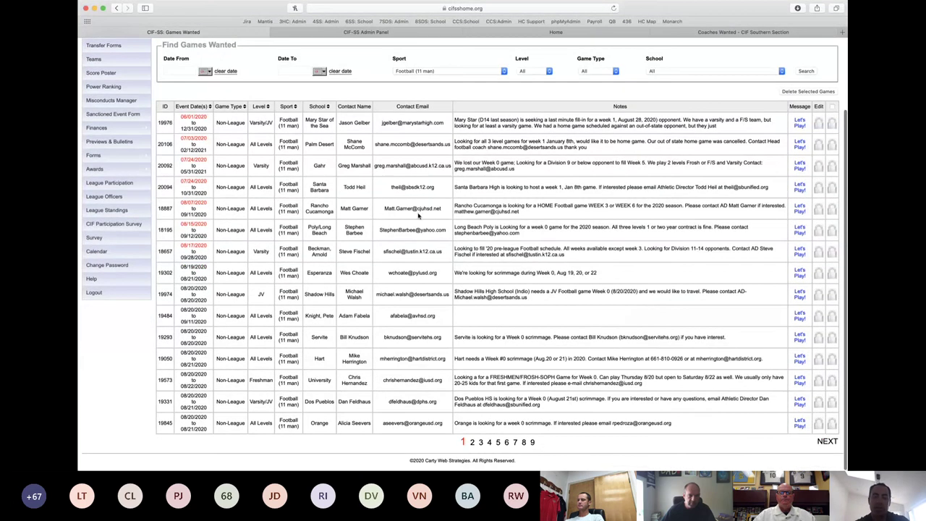
Step: Start a reply to Esperanza's week 0 scrimmage post, then return to the Games Wanted list
click(799, 272)
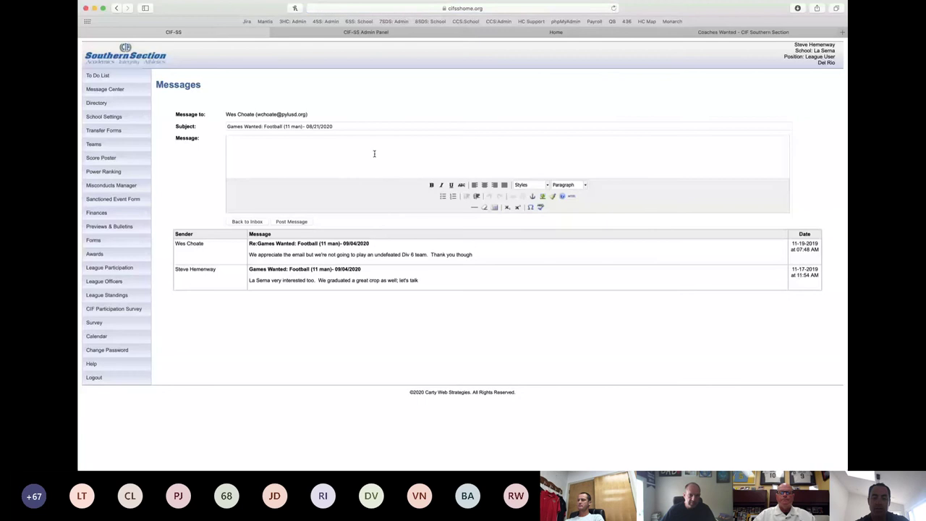
click(323, 147)
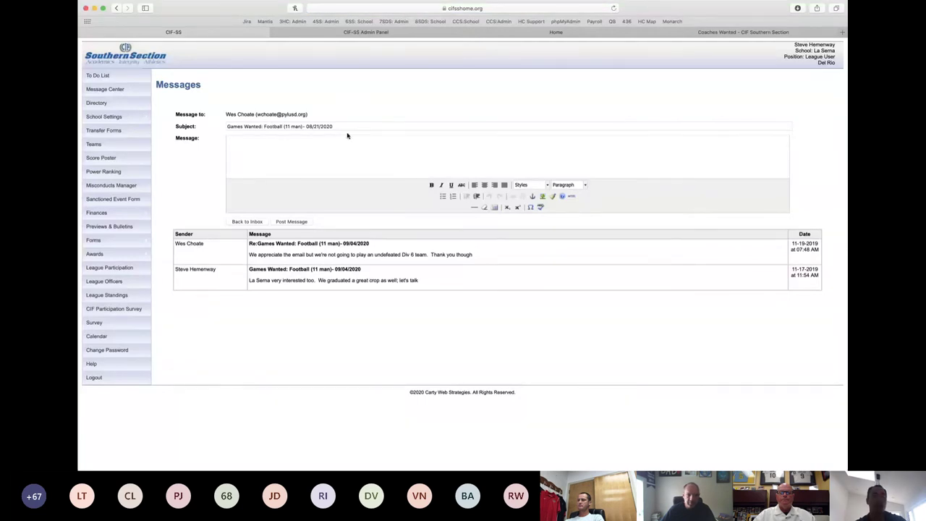
key(super+bracketleft)
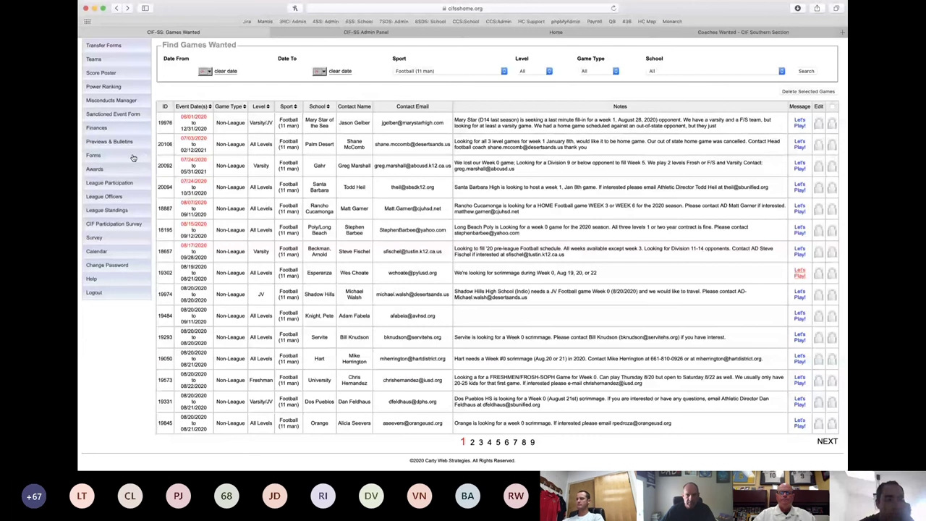
scroll(345, 234, up, 2)
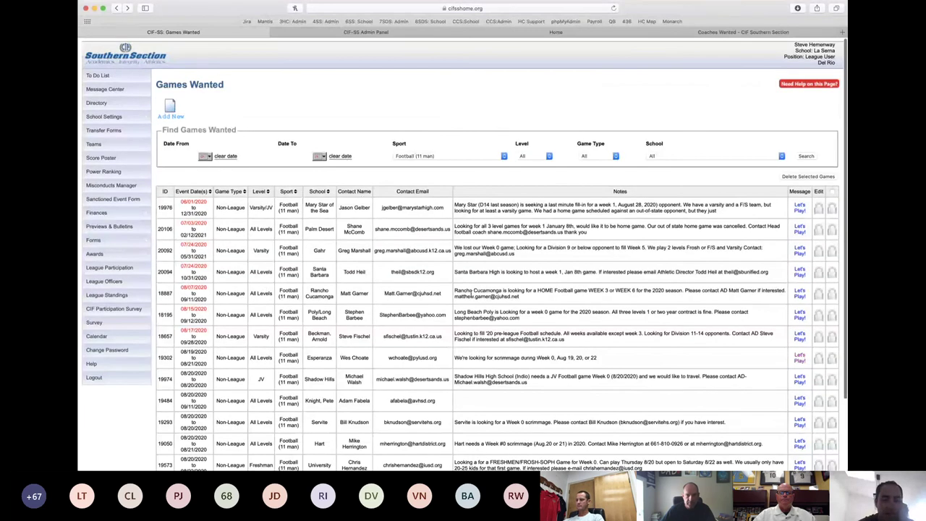
scroll(420, 275, down, 1)
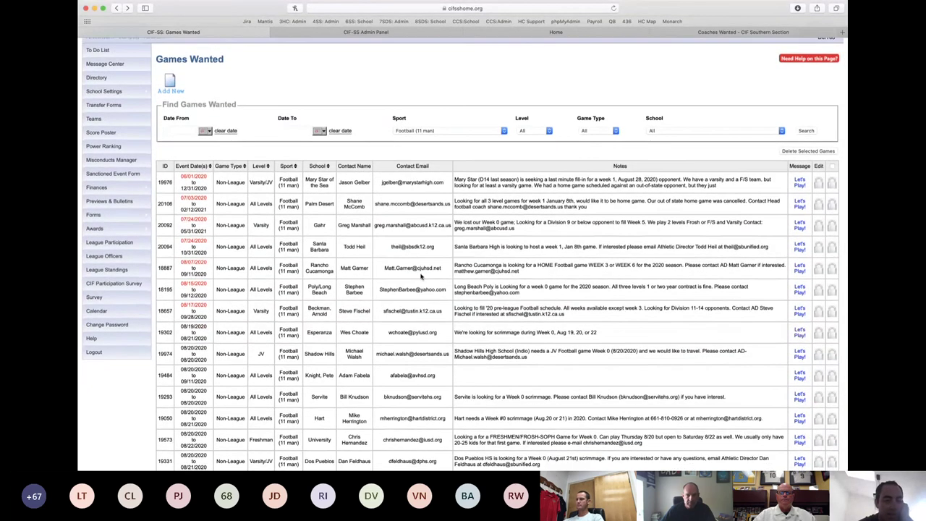
mouse_move(131, 215)
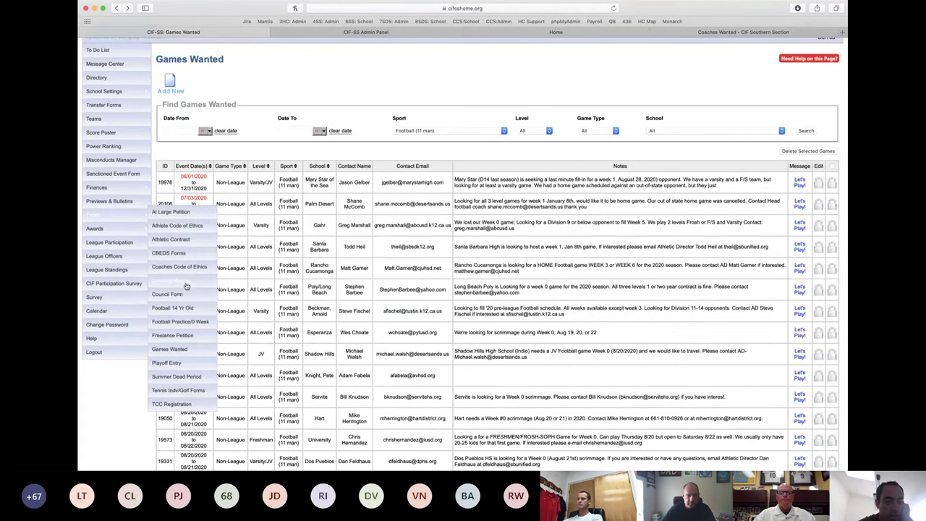
click(193, 310)
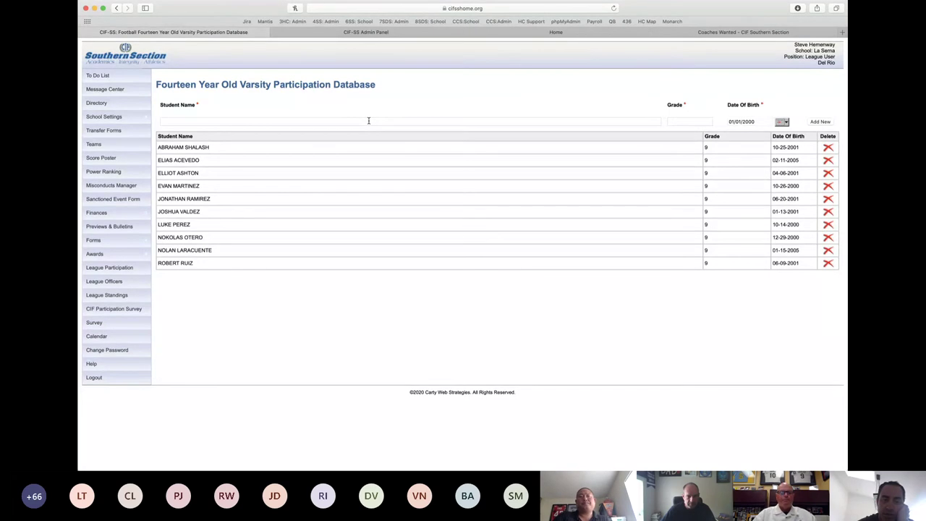
click(368, 121)
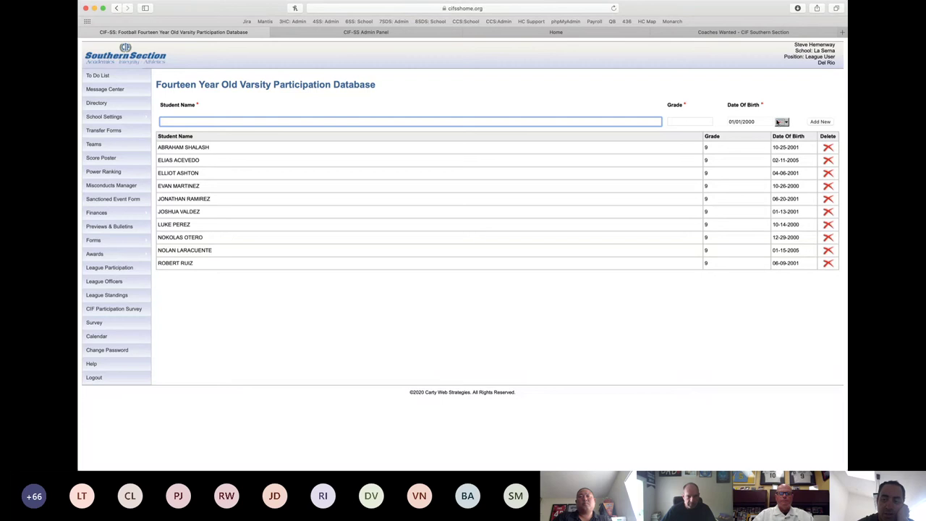
click(183, 344)
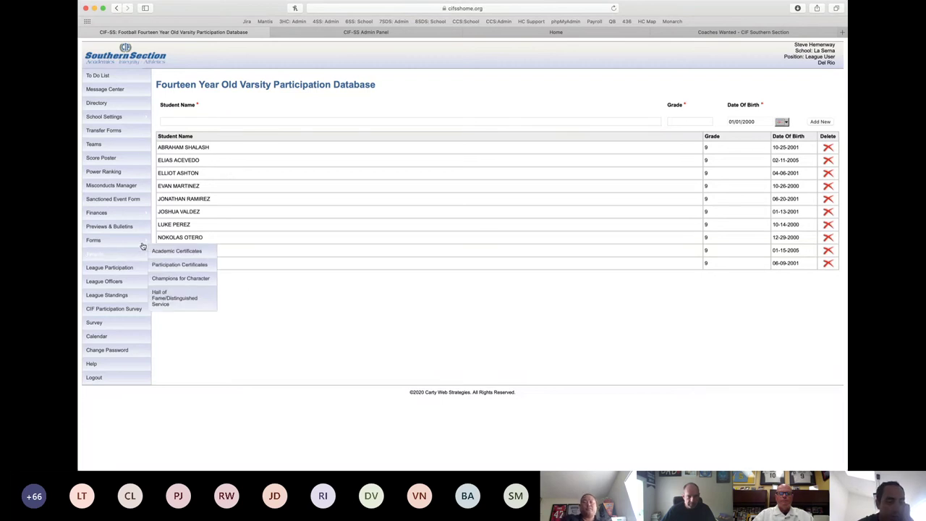
Step: Open the Football Practice/0 Week form showing the 2014-15 entry against Ralston Valley, Colorado
mouse_move(145, 241)
click(187, 353)
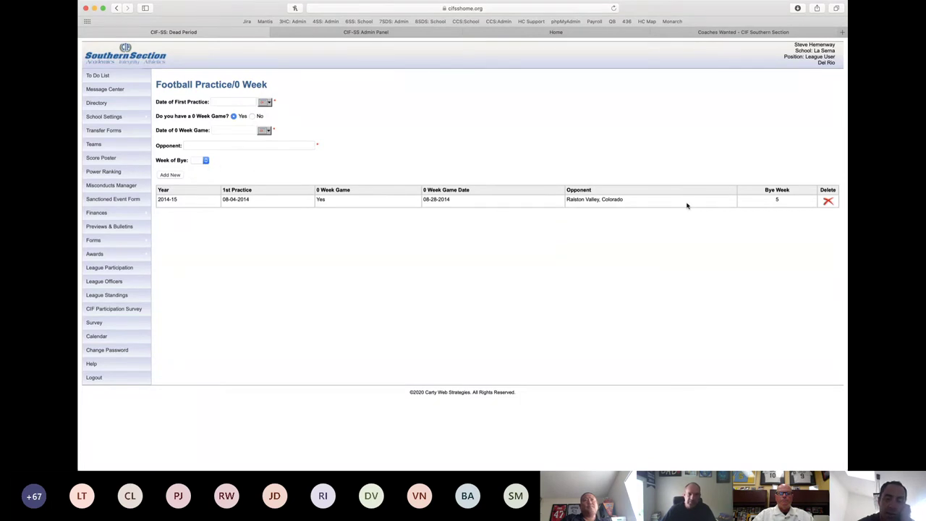
mouse_move(103, 247)
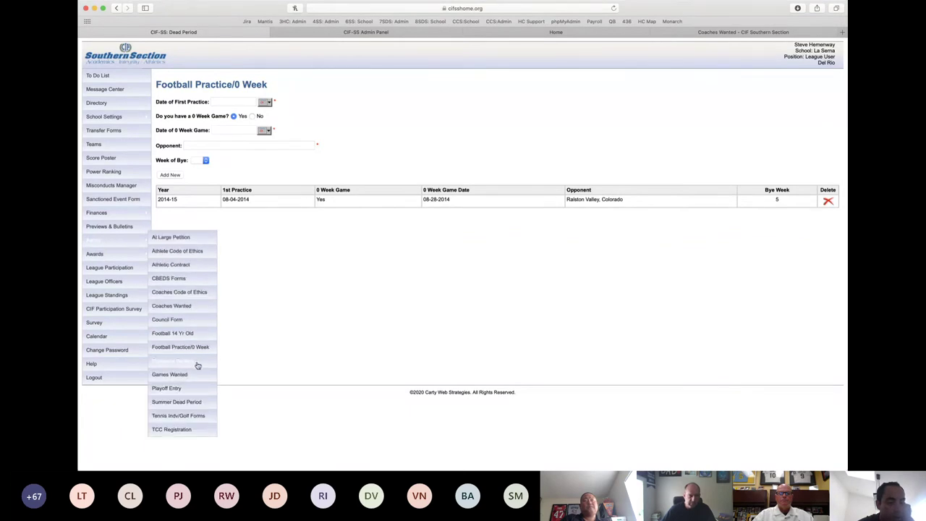
Step: Add a Baseball petition on the Freelance Petition page
click(195, 361)
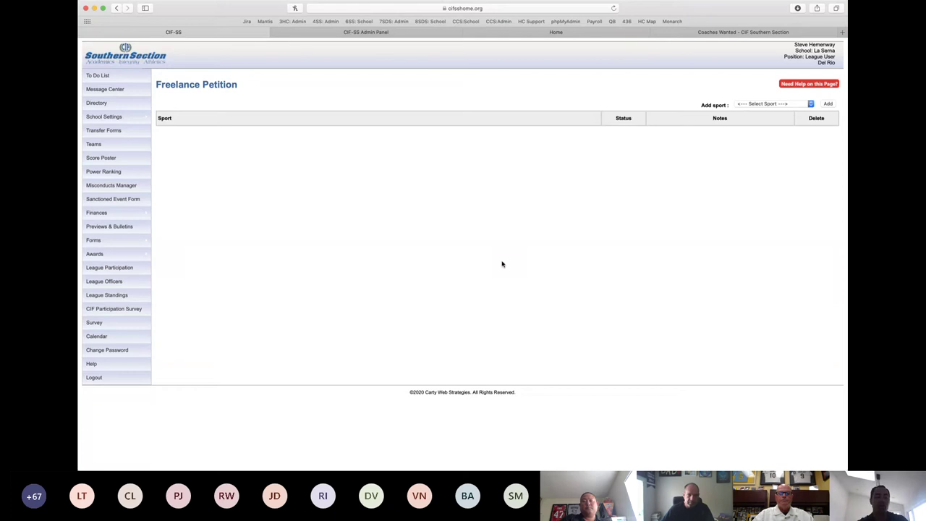
click(770, 107)
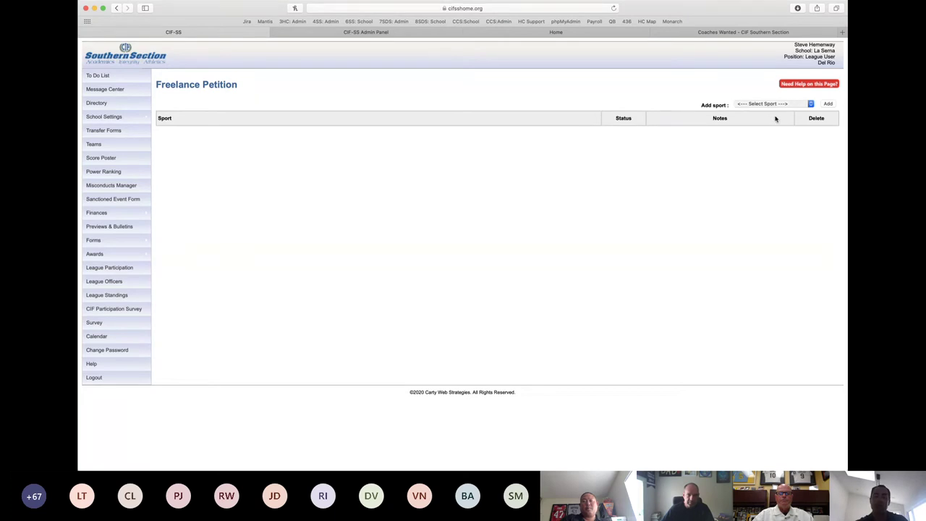
click(773, 121)
click(829, 105)
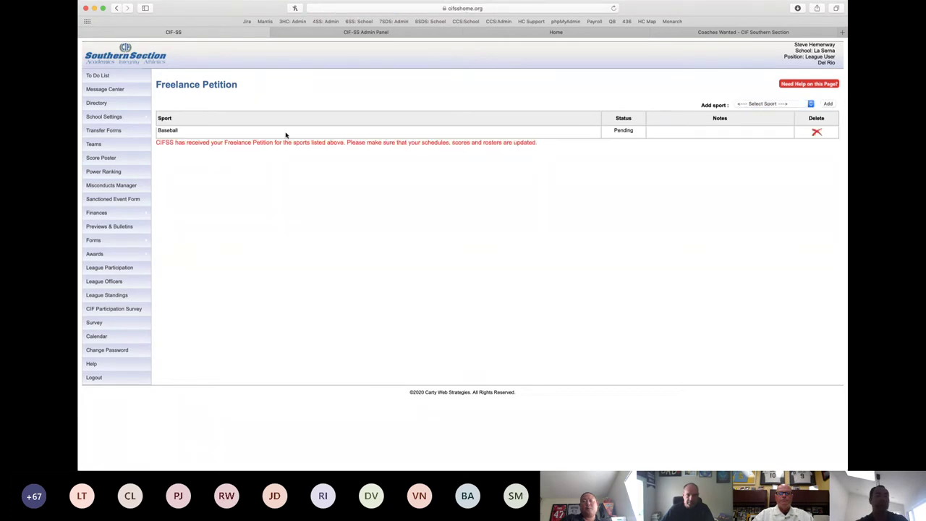
Step: Delete the Baseball petition so no sports remain listed
drag(349, 144, 527, 151)
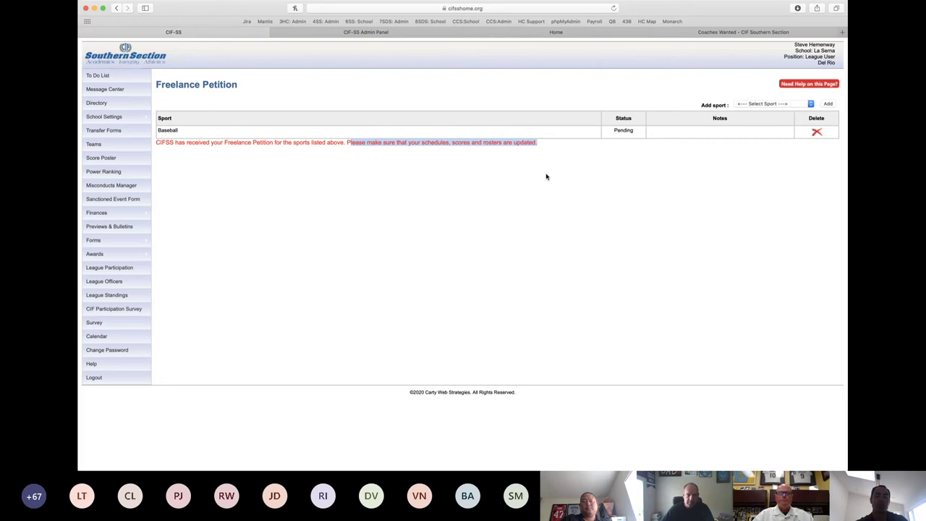
click(575, 211)
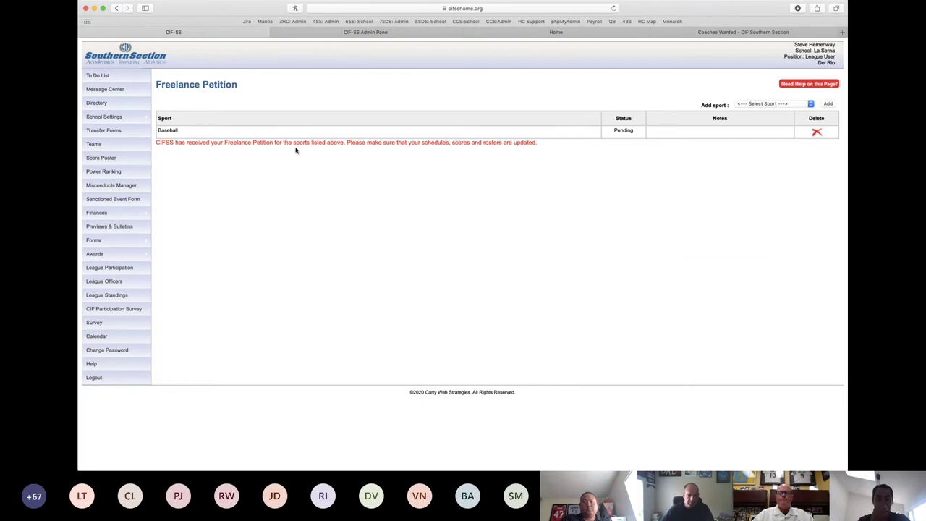
click(817, 133)
click(542, 248)
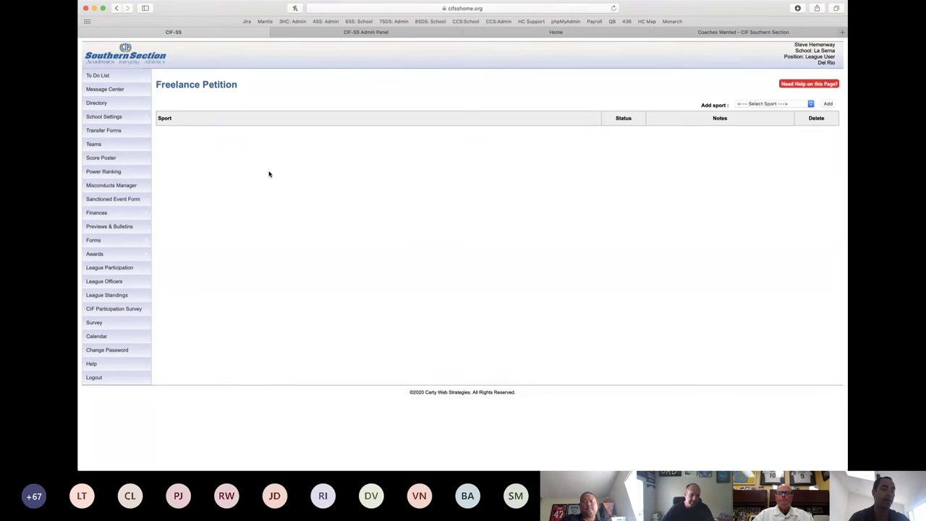
mouse_move(131, 244)
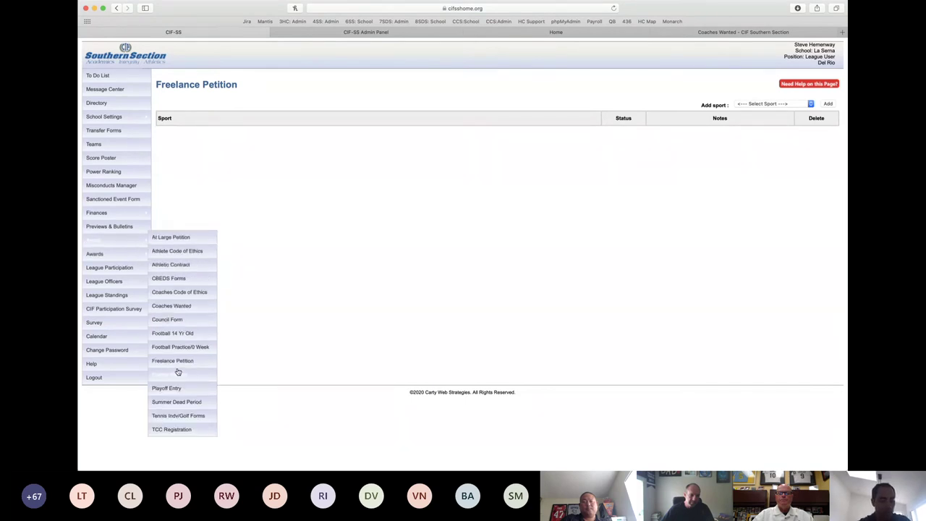
Step: Open the Traditional Competitive Cheer playoff entry and set rows 1–3 to places 1, 2, 3
click(200, 391)
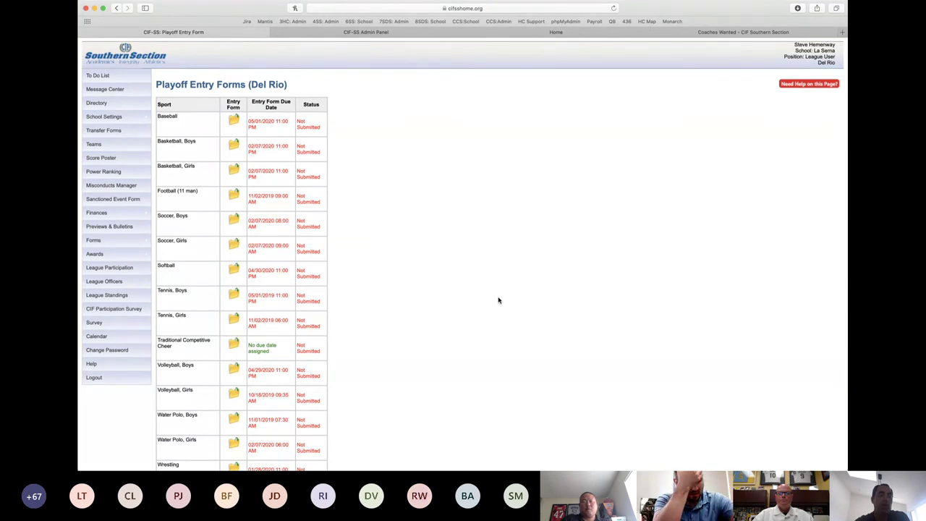
click(234, 347)
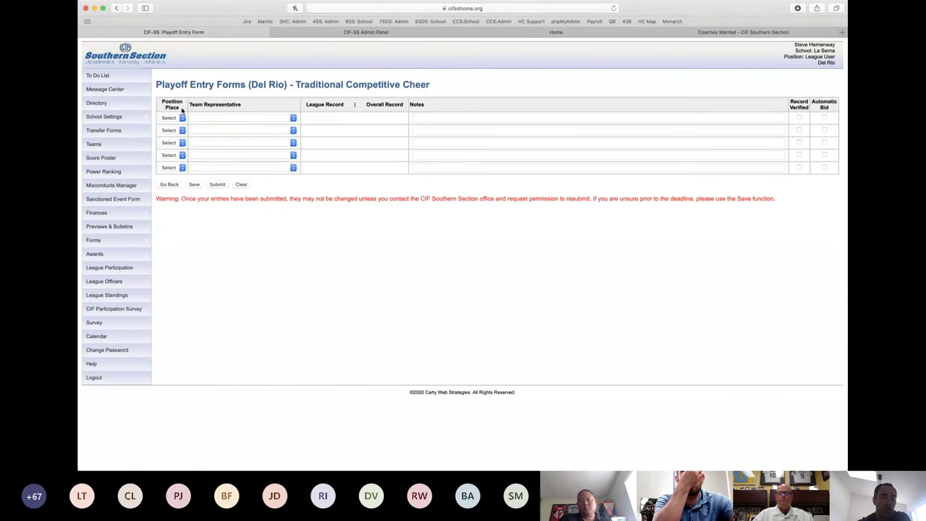
click(172, 129)
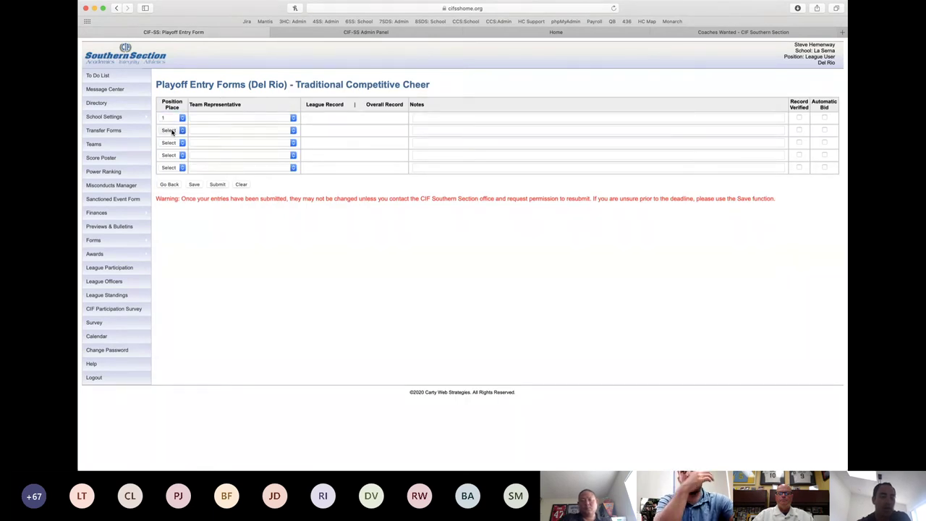
click(174, 153)
click(172, 142)
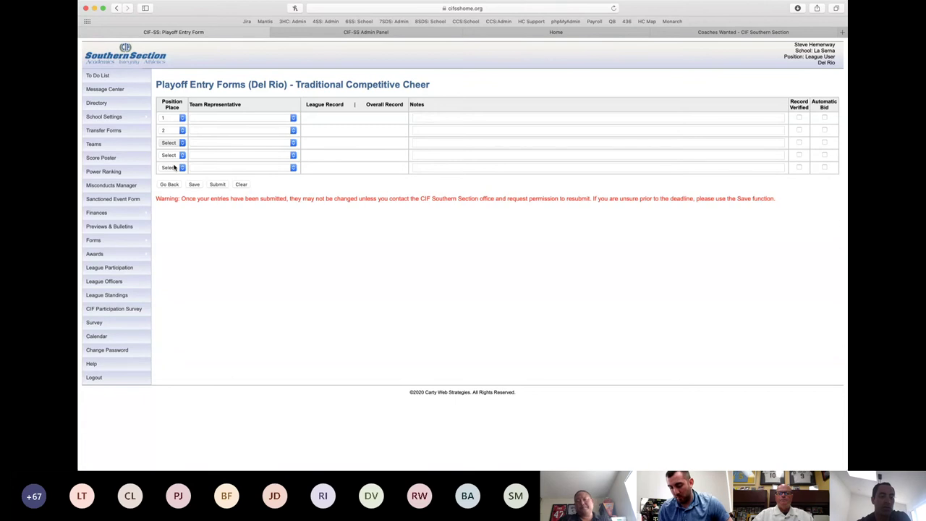
click(176, 167)
Step: Assign California, El Rancho and La Serna to places 1–3
click(244, 119)
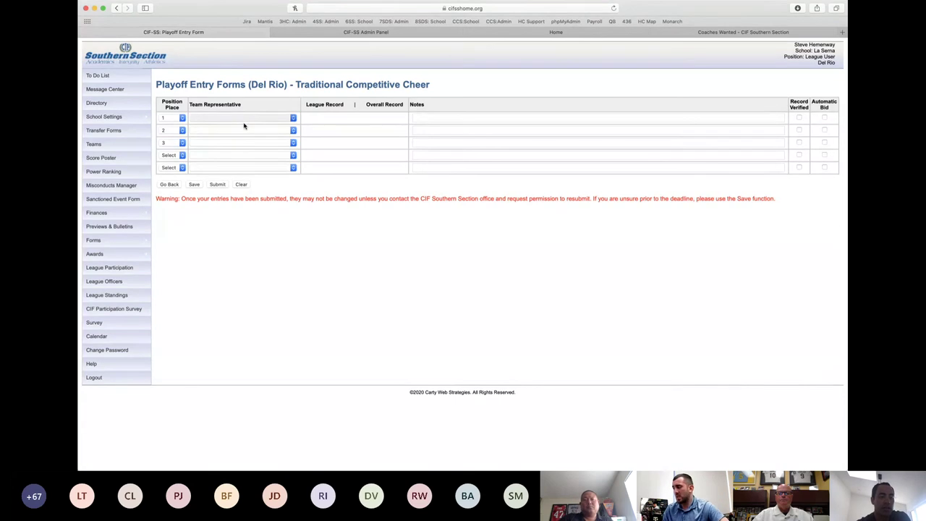
click(255, 131)
click(256, 130)
click(345, 123)
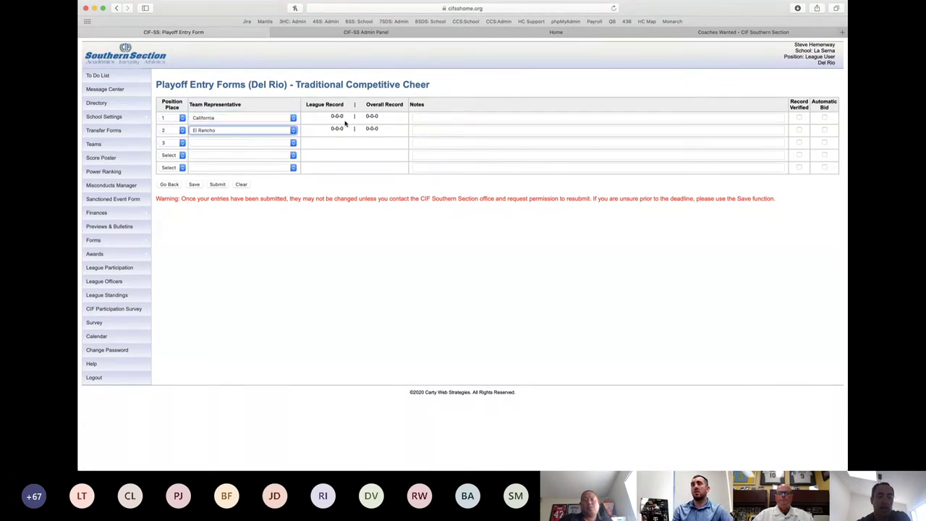
click(238, 143)
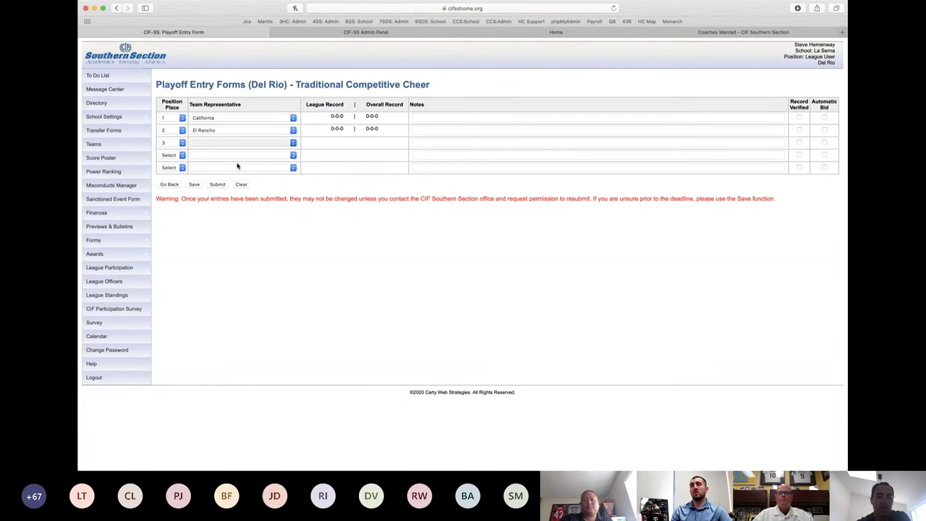
click(238, 166)
Step: Give California and La Serna automatic bids and return to the playoff list
click(825, 118)
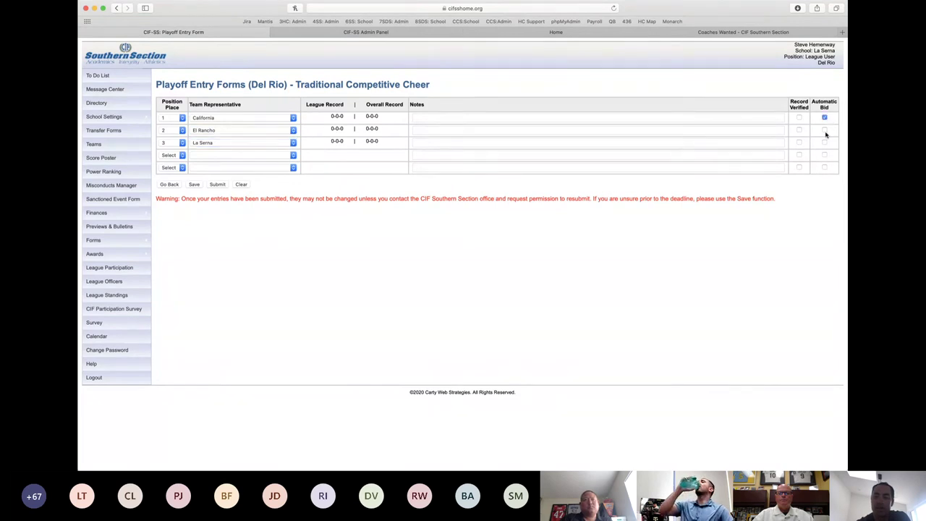
click(825, 143)
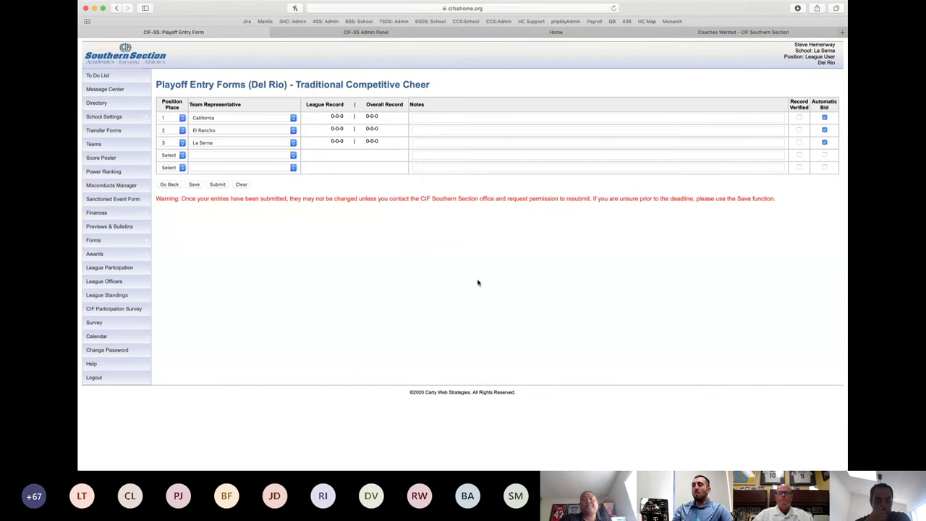
key(super+bracketleft)
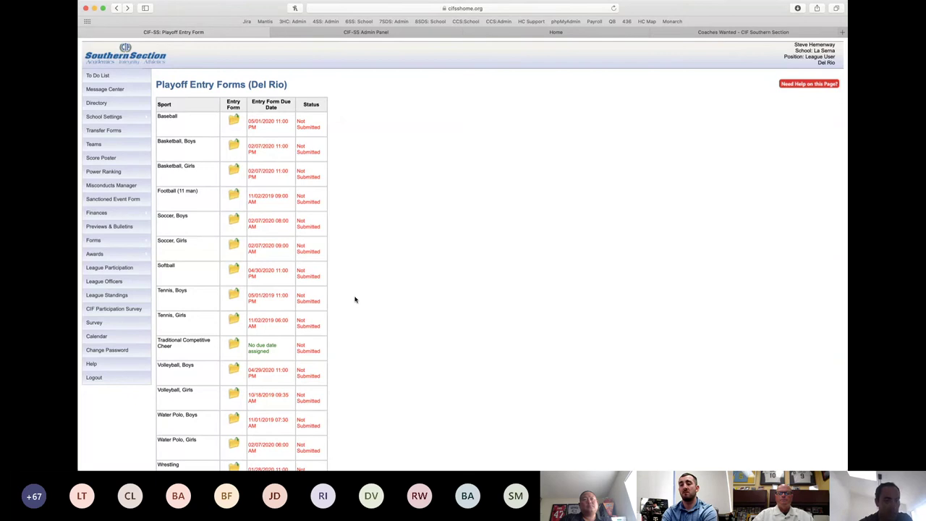
Step: Open the Summer Dead Period page and review the 14 consecutive days rule and past periods
mouse_move(132, 246)
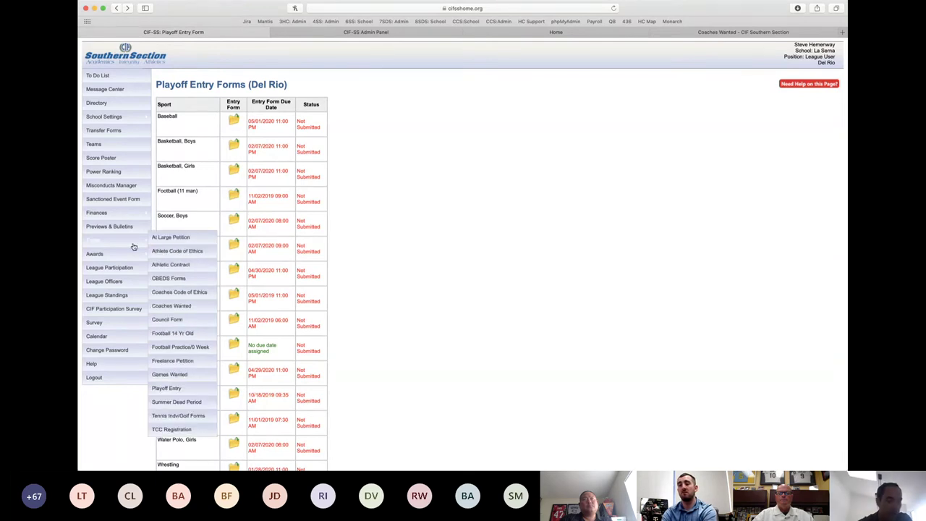
click(203, 405)
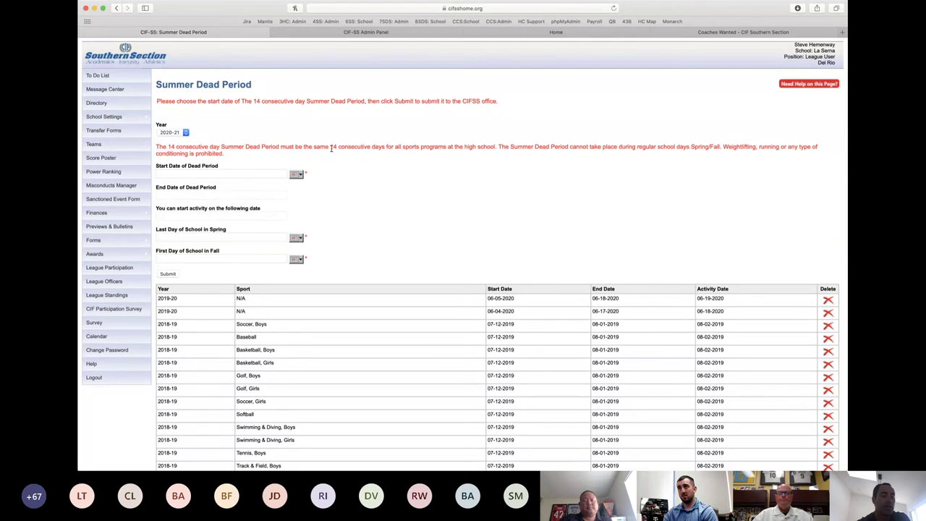
drag(331, 148, 339, 149)
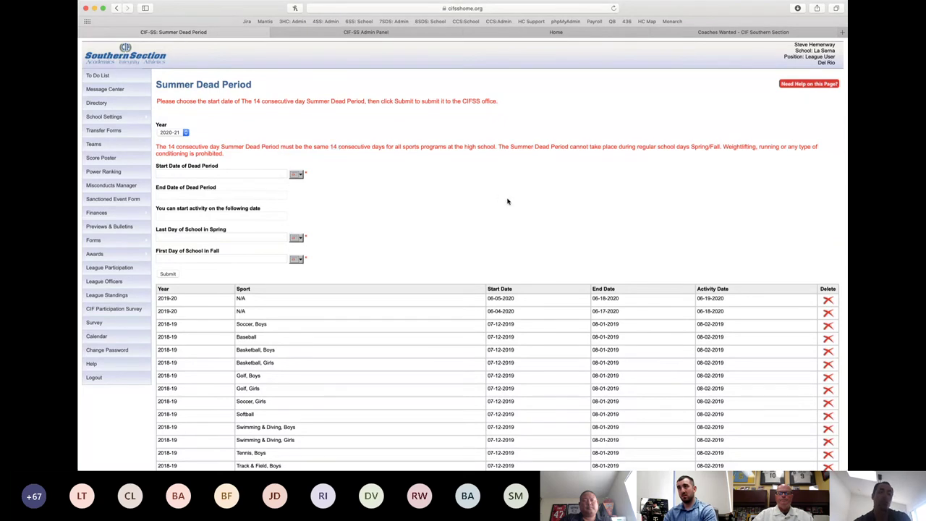
scroll(507, 201, down, 3)
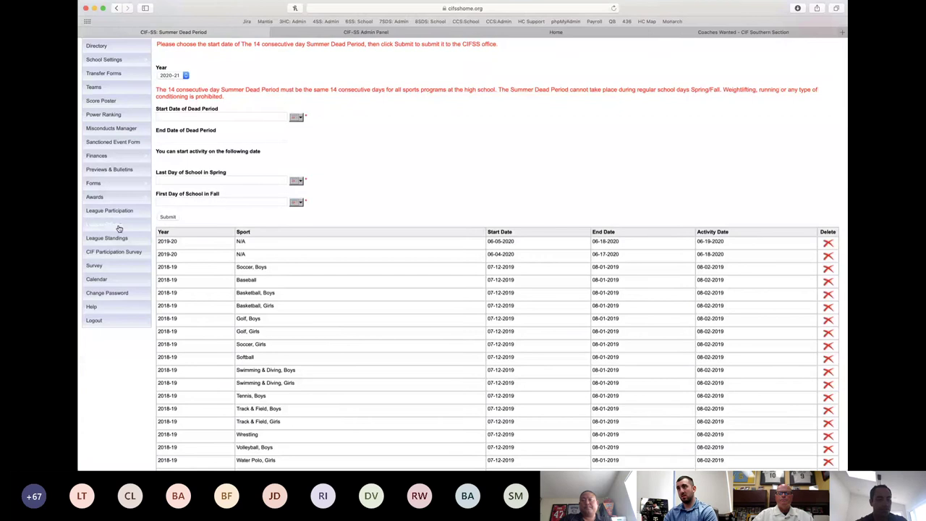
mouse_move(139, 190)
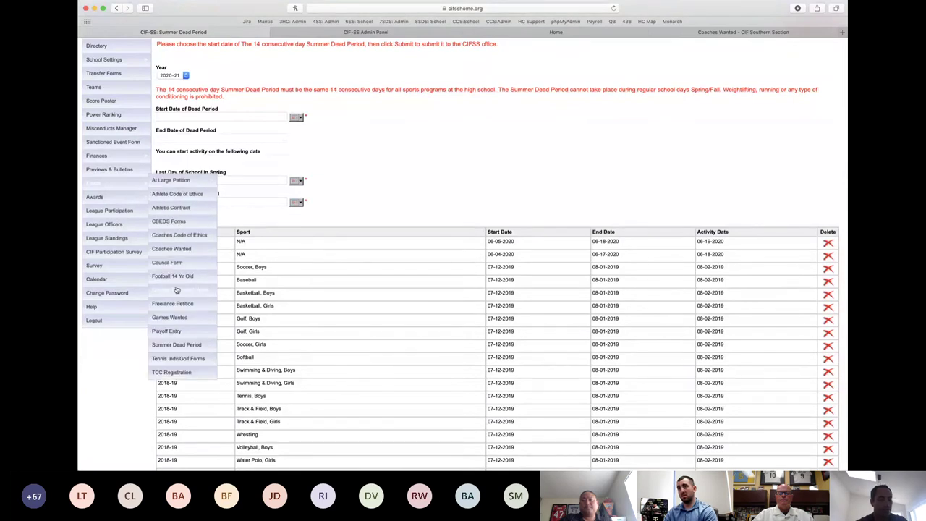
Step: In the Tennis Boys/Girls Singles Form Manager, add a new Tennis Boys Singles entry
click(193, 361)
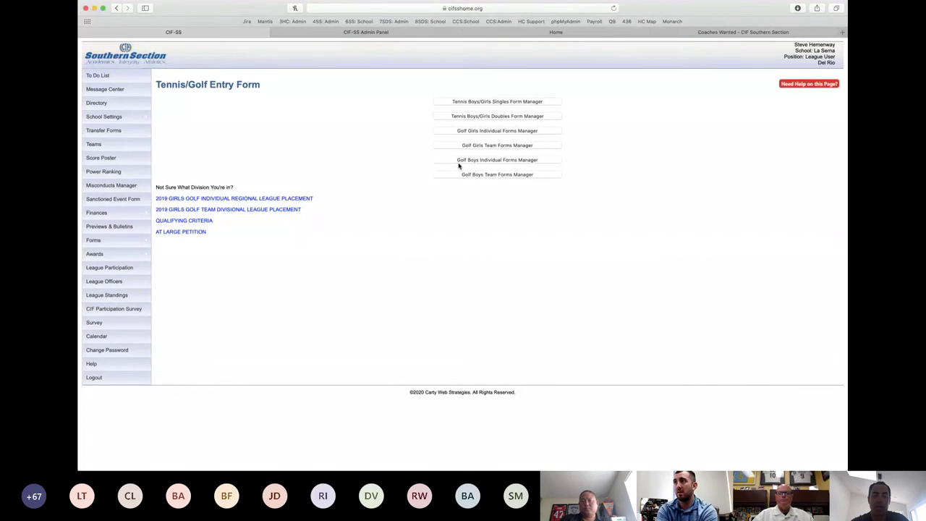
click(509, 102)
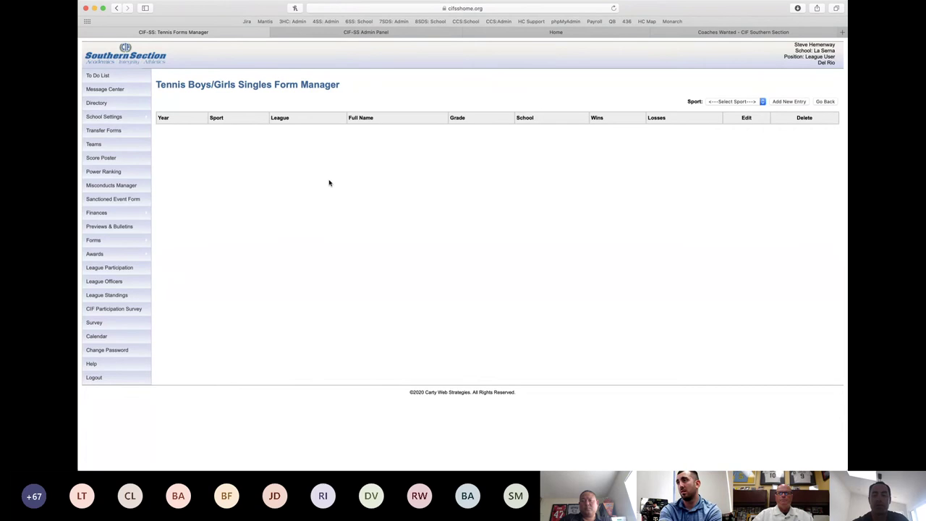
click(750, 101)
click(751, 109)
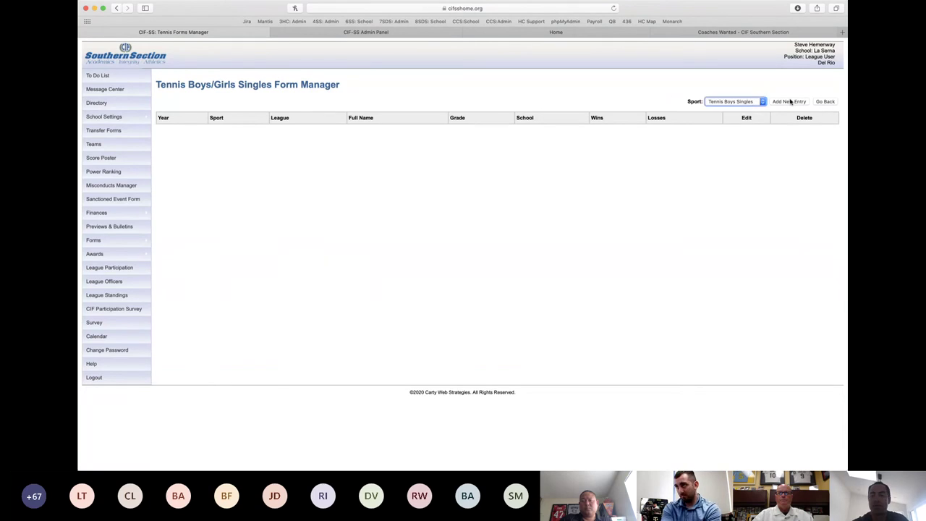
click(791, 102)
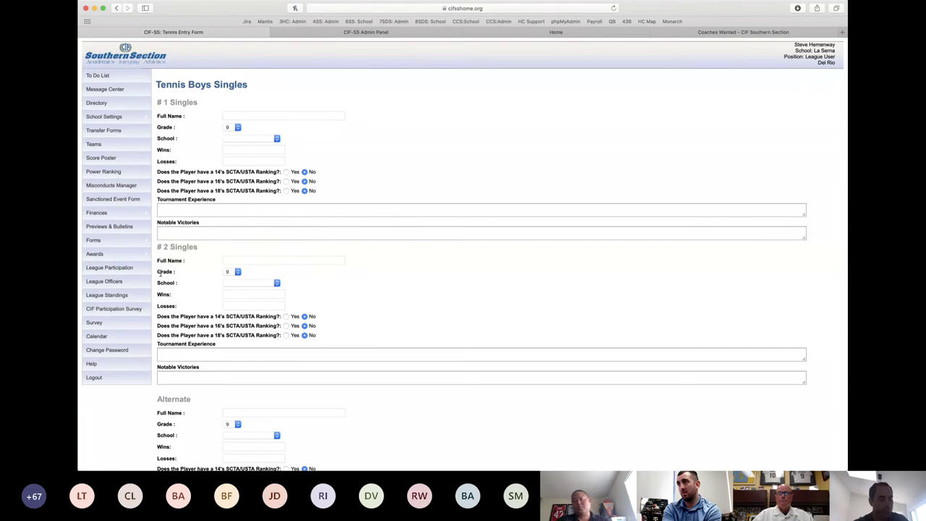
mouse_move(141, 238)
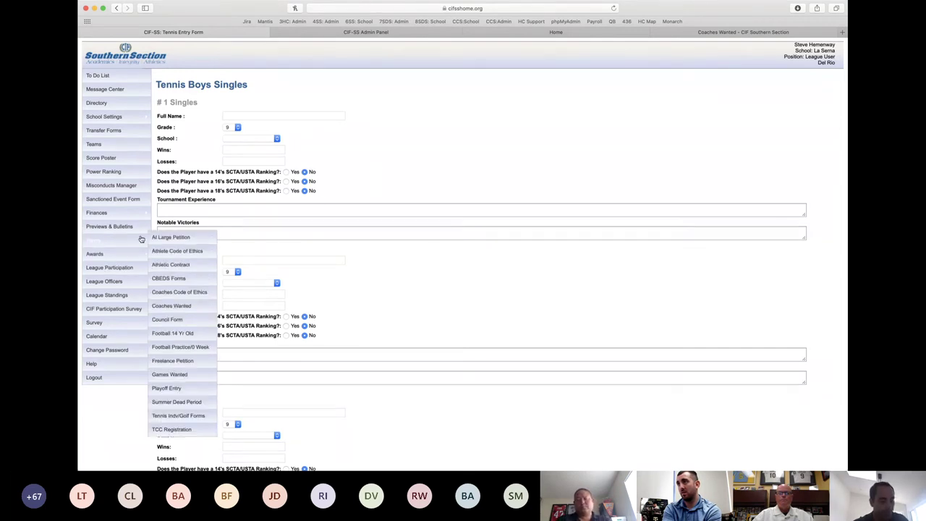
Step: Open the TCC cheer registration form, then close it to return to the Tennis entry form
click(185, 431)
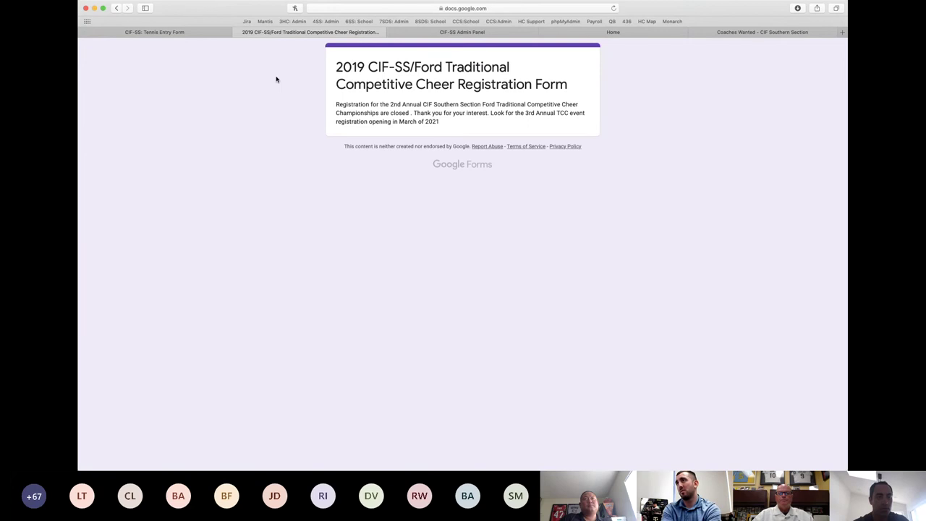
click(222, 33)
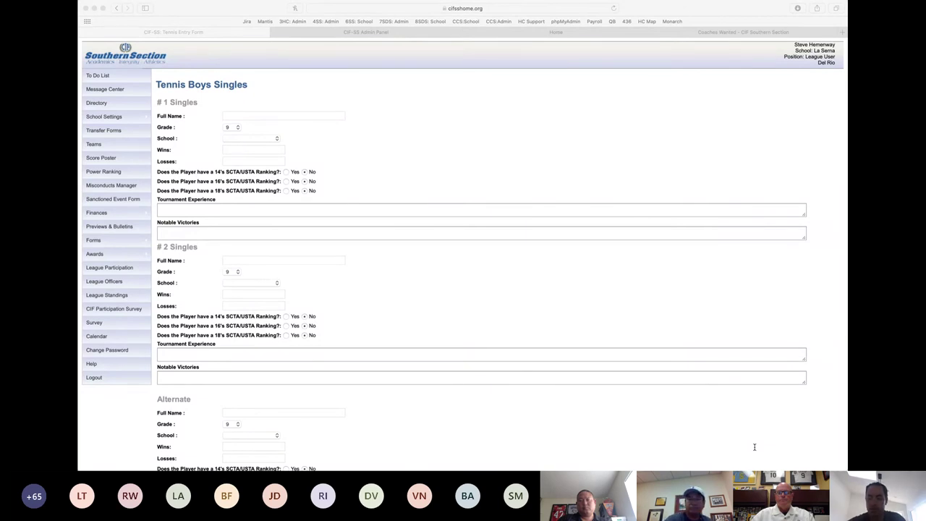
Step: Go to Awards > Academic Certificates and download the Male Athlete of the Year certificate
click(564, 301)
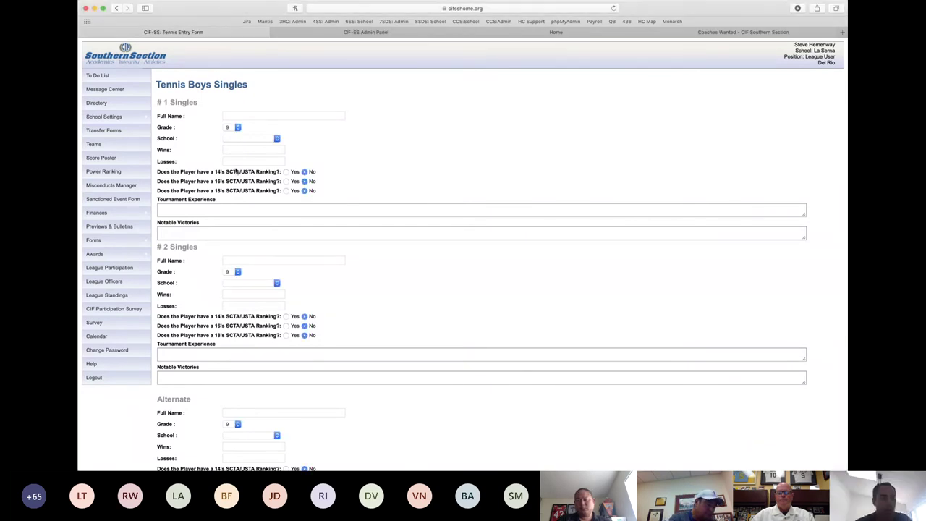
mouse_move(99, 260)
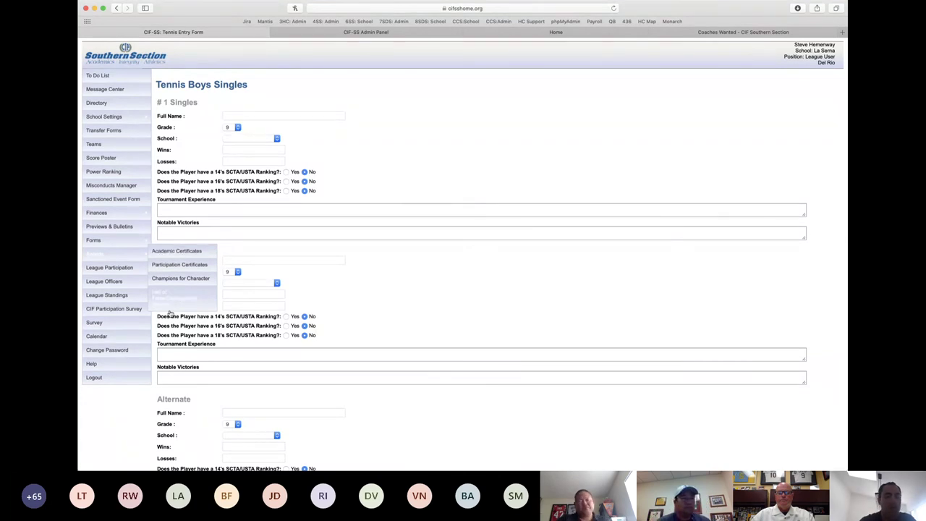
click(196, 253)
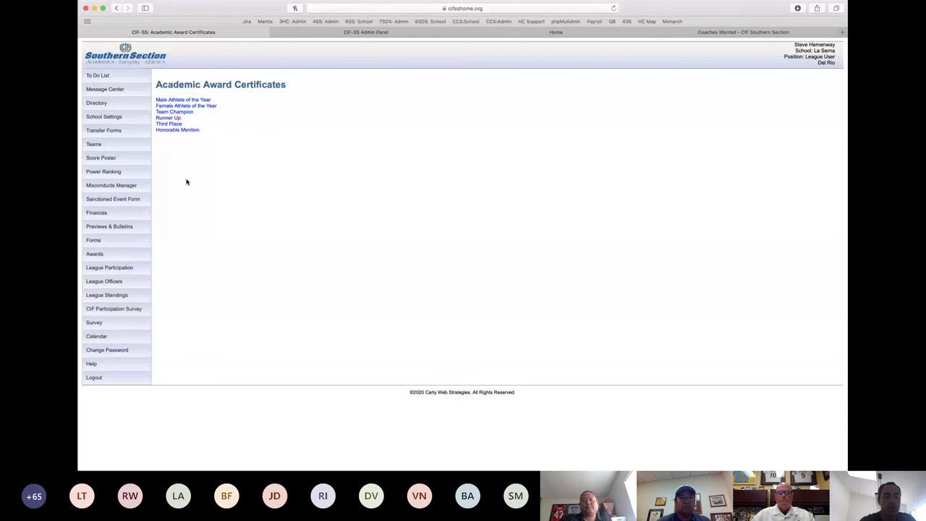
click(185, 101)
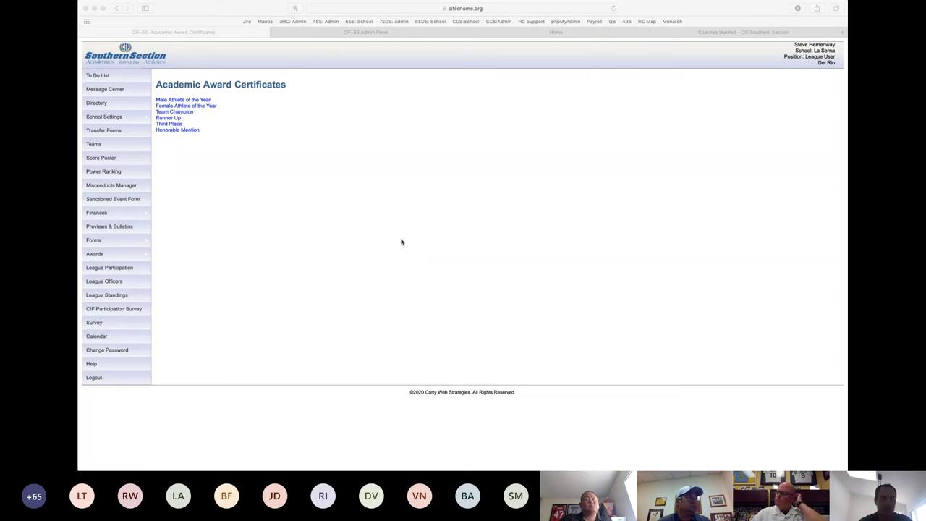
click(349, 217)
mouse_move(115, 253)
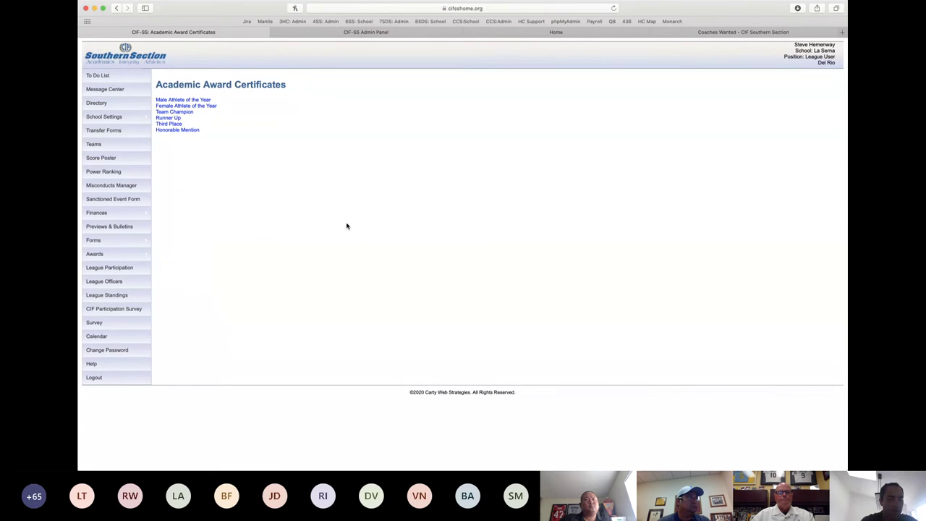
Step: View League Participation, then search the League Directory for 'del' to show Del Rio
click(97, 267)
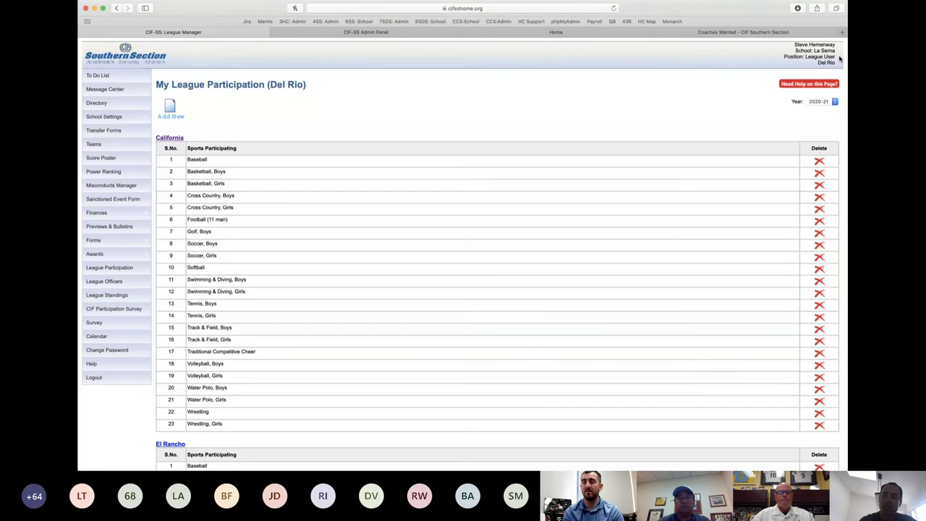
drag(835, 58, 799, 56)
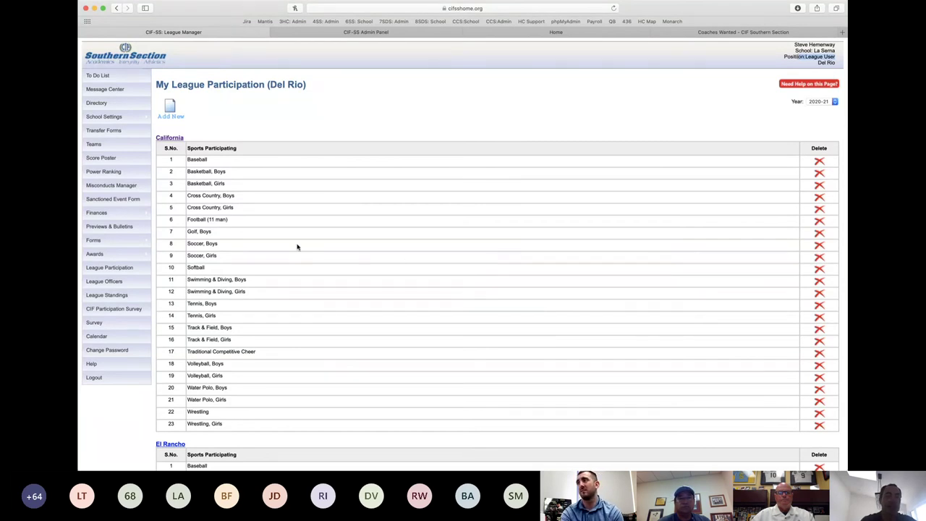
click(127, 107)
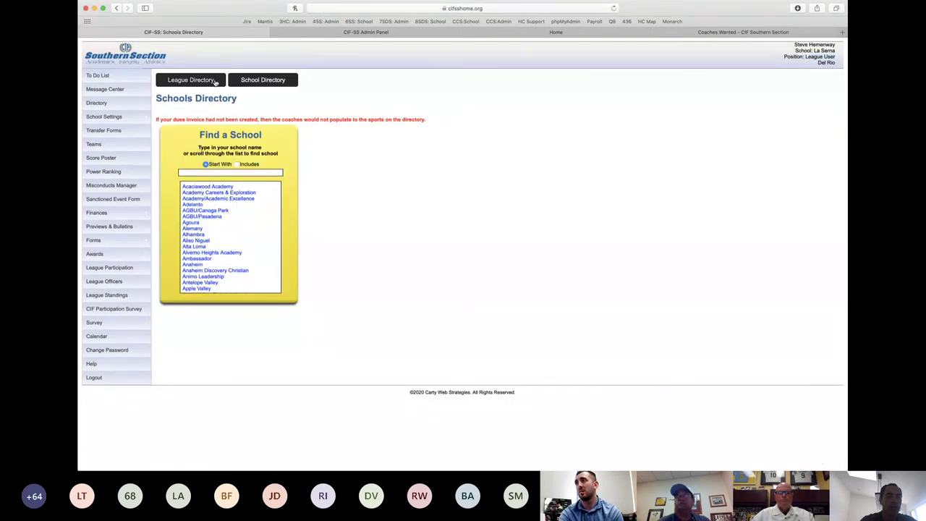
click(215, 81)
click(216, 159)
text(de)
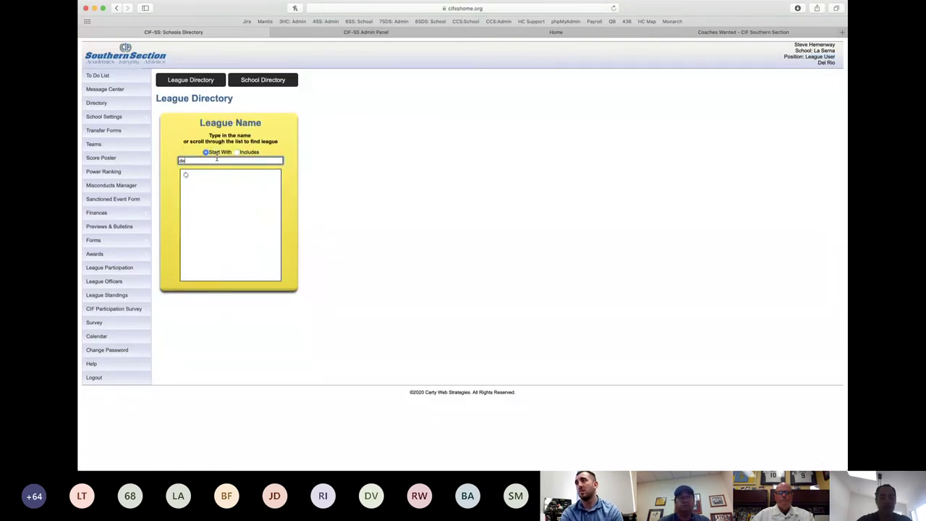
text(l)
click(191, 175)
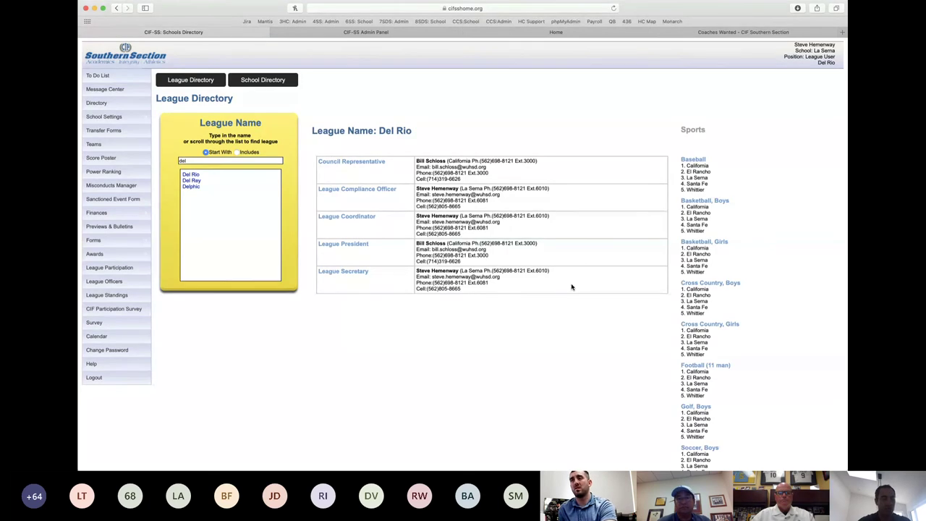
Step: Return to League Participation and open the Del Rio League Officers page
click(125, 269)
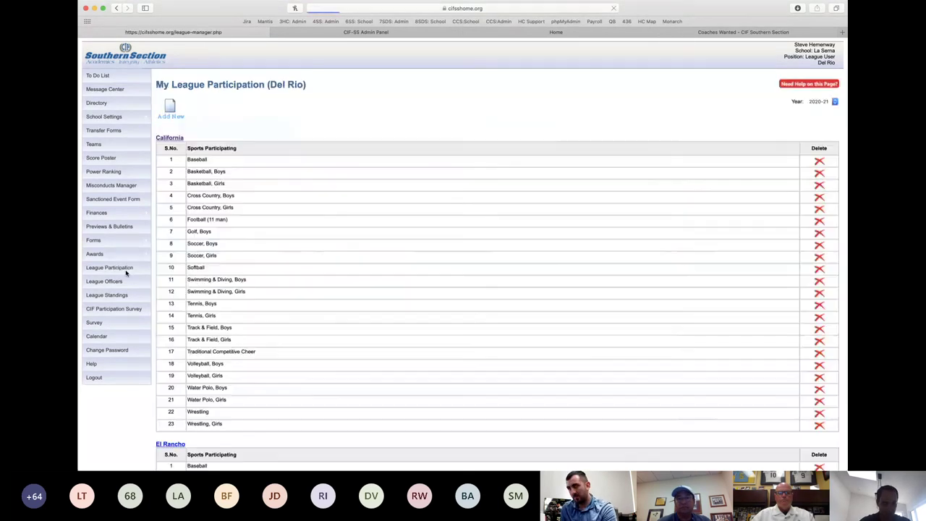
scroll(332, 295, down, 5)
scroll(332, 295, up, 3)
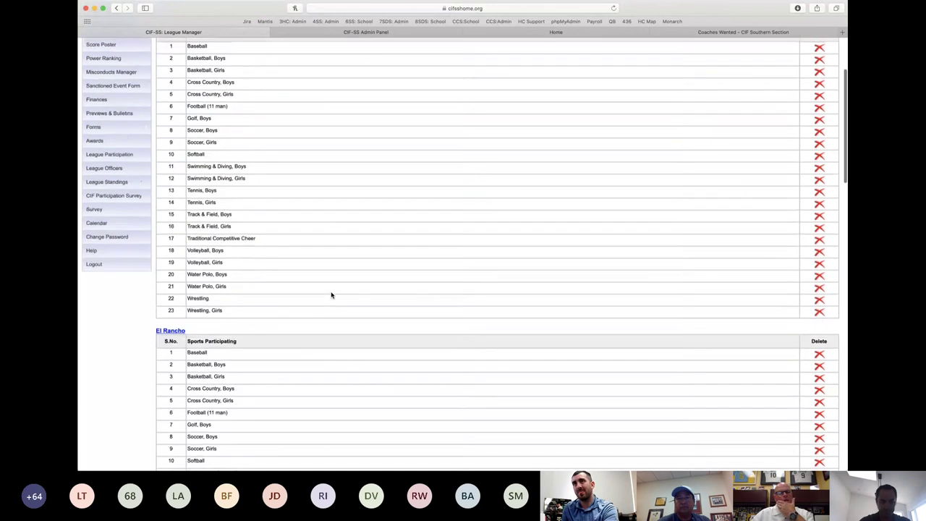
scroll(331, 295, up, 1)
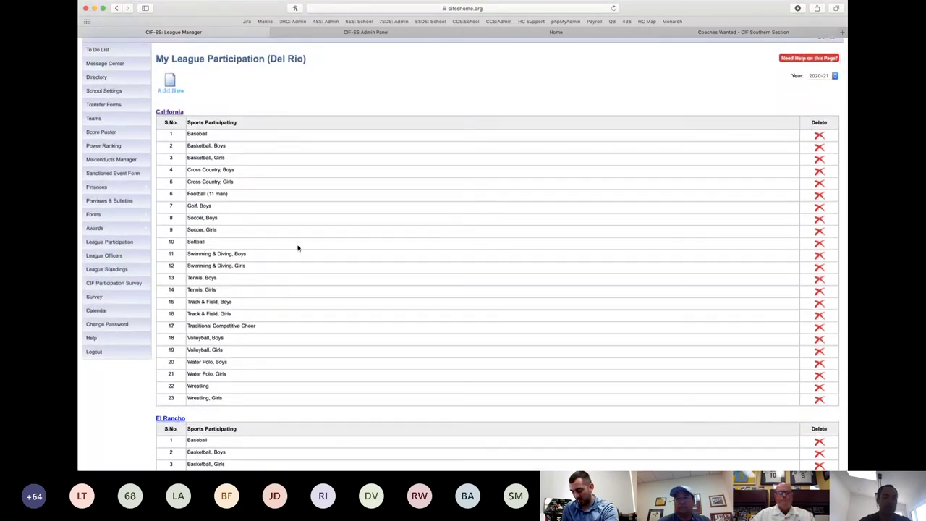
scroll(297, 249, up, 2)
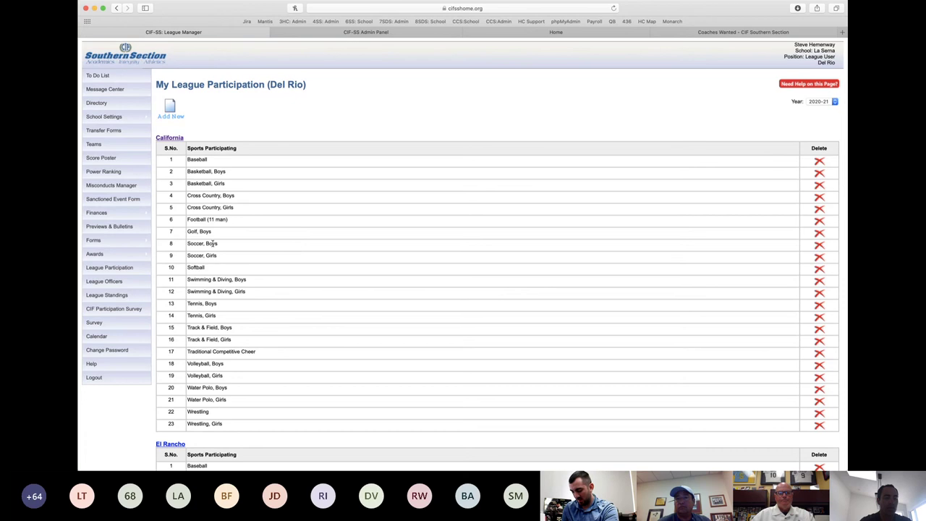
click(128, 285)
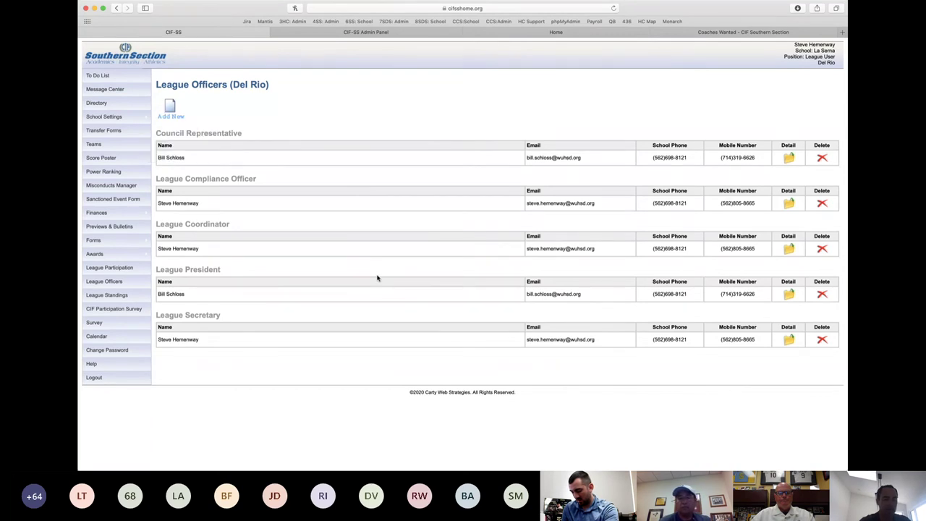
Step: Load 2019-20 Basketball, Boys league standings in a new tab, then close it
click(104, 296)
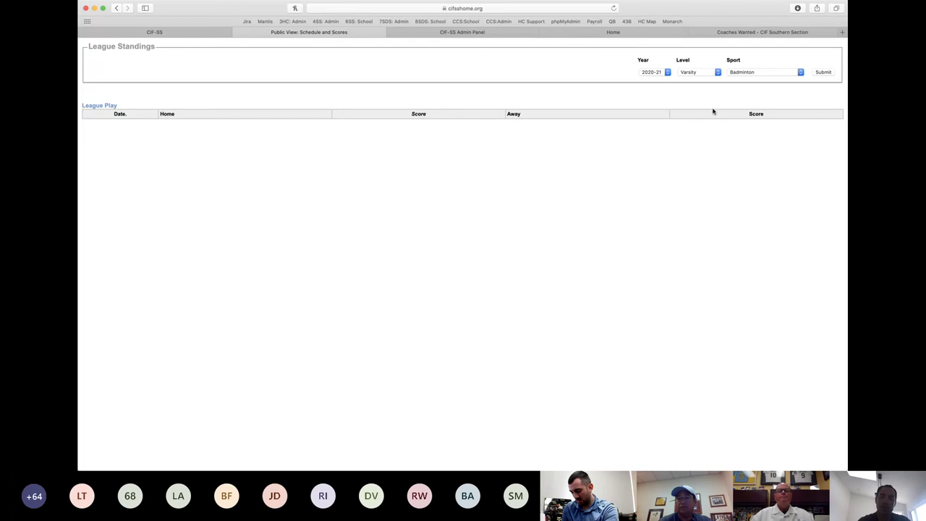
click(745, 73)
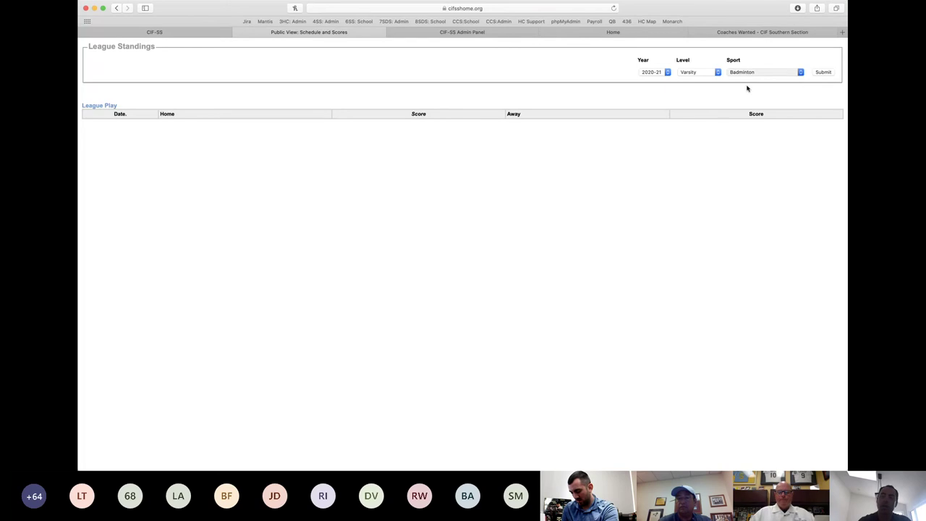
click(746, 82)
click(655, 72)
click(657, 83)
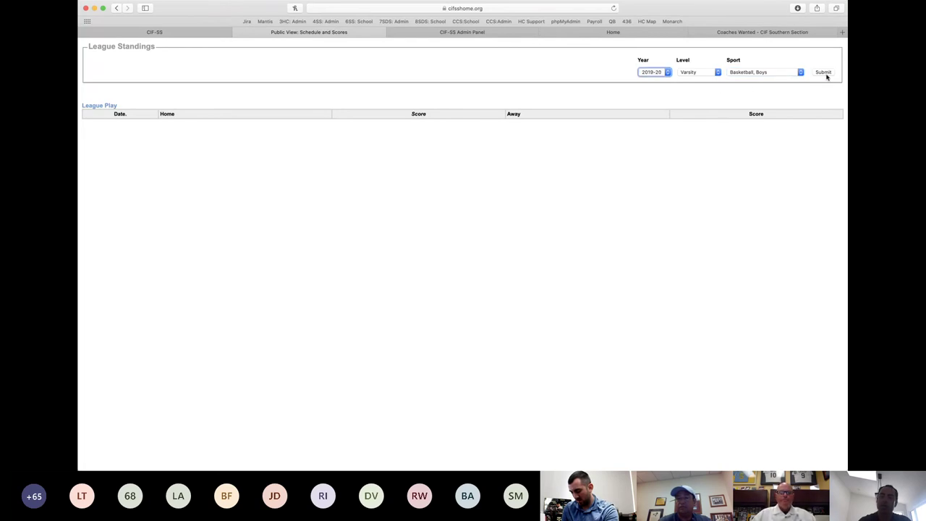
click(824, 72)
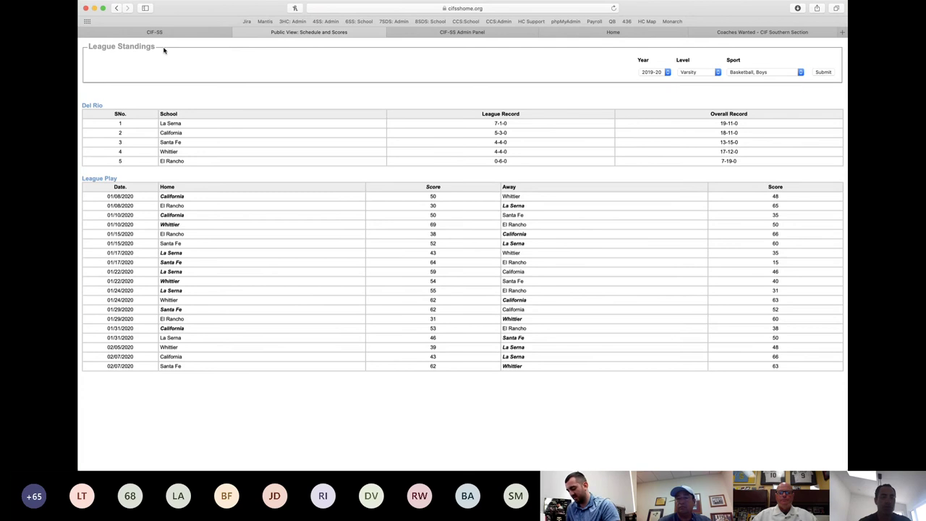
key(super+w)
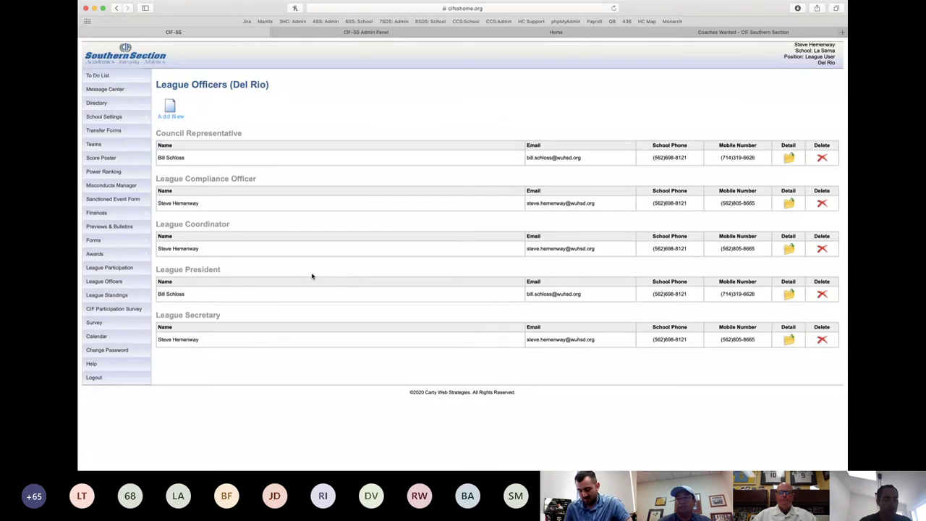
Step: Scroll through the CIF-SS Participation Survey form, then bring up the Surveys list
click(134, 308)
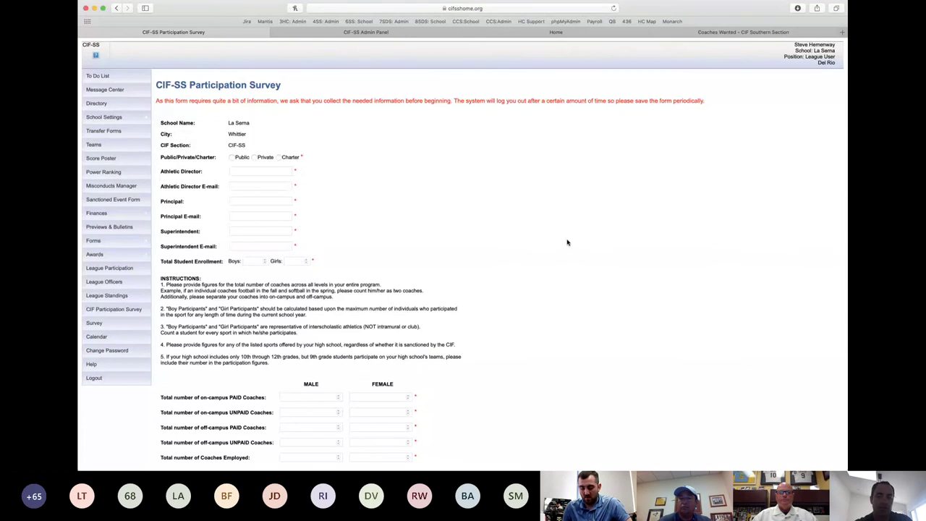
scroll(568, 243, down, 7)
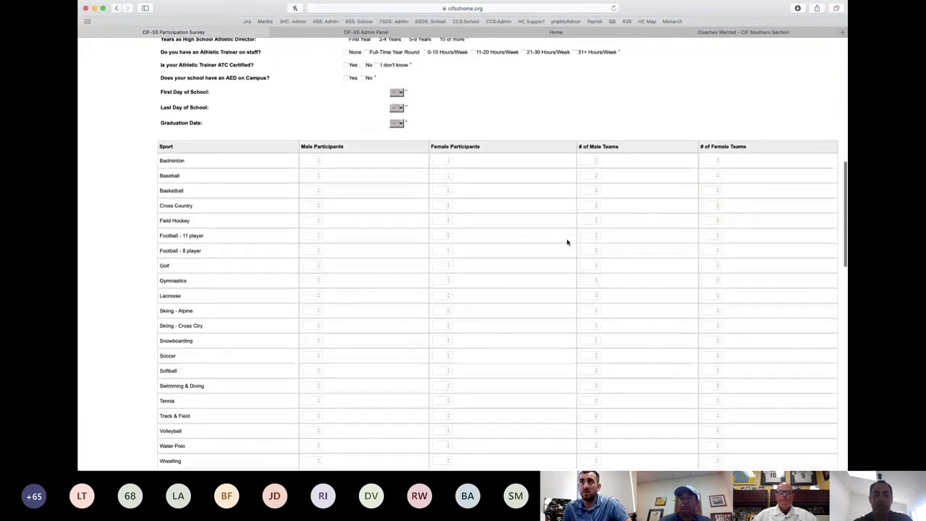
scroll(568, 242, down, 15)
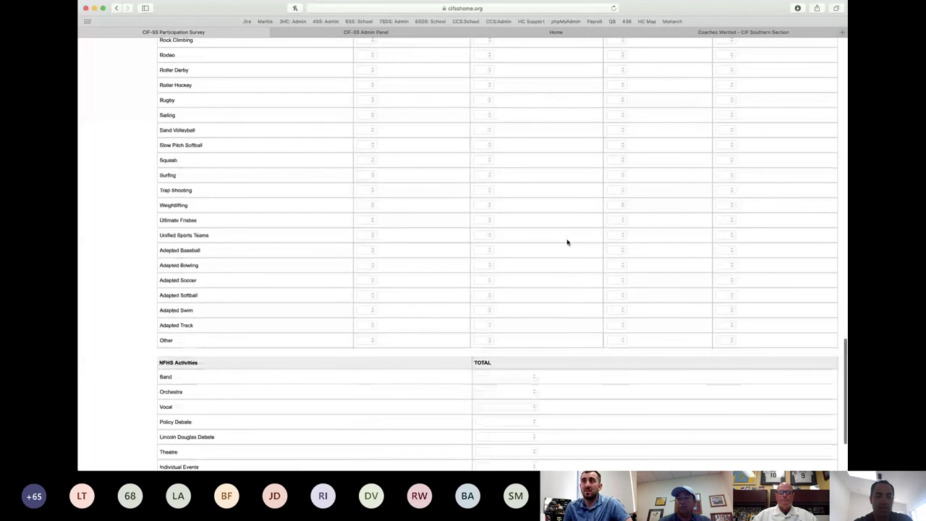
scroll(568, 242, up, 9)
scroll(567, 242, down, 1)
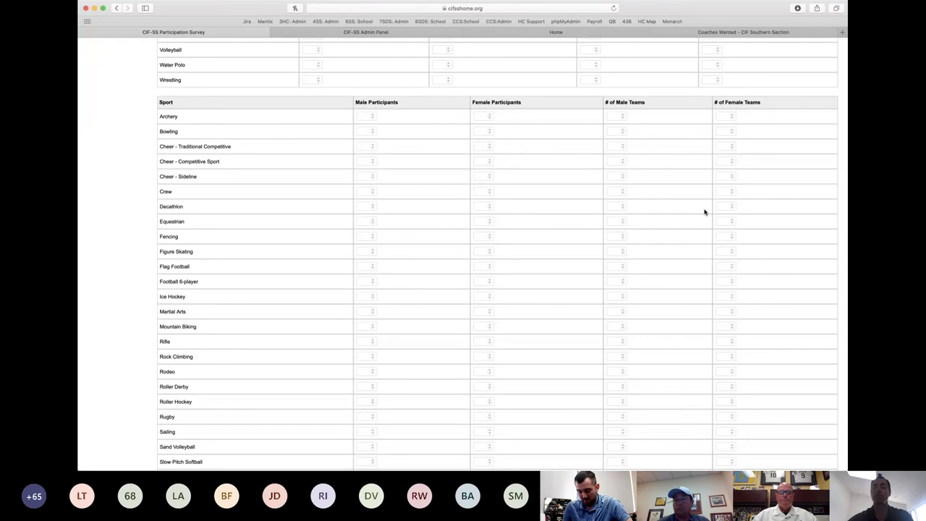
scroll(234, 332, up, 5)
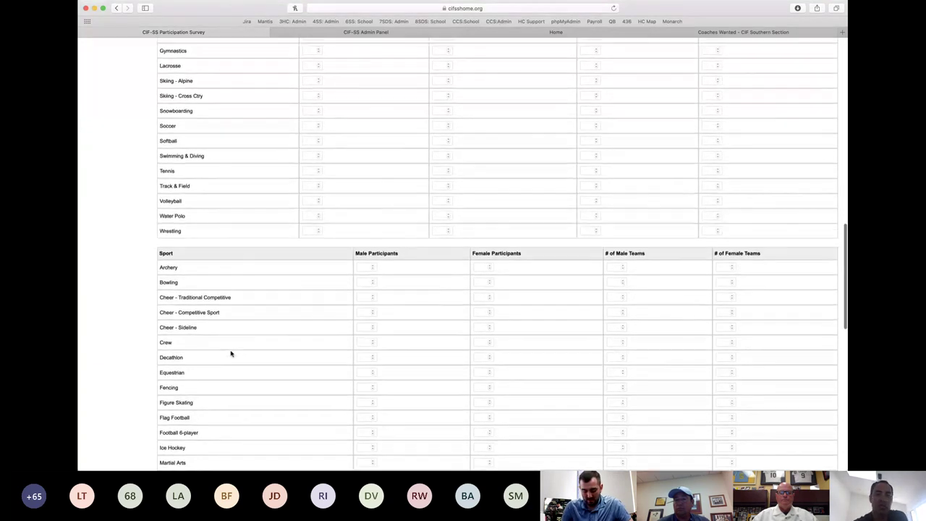
scroll(230, 353, up, 5)
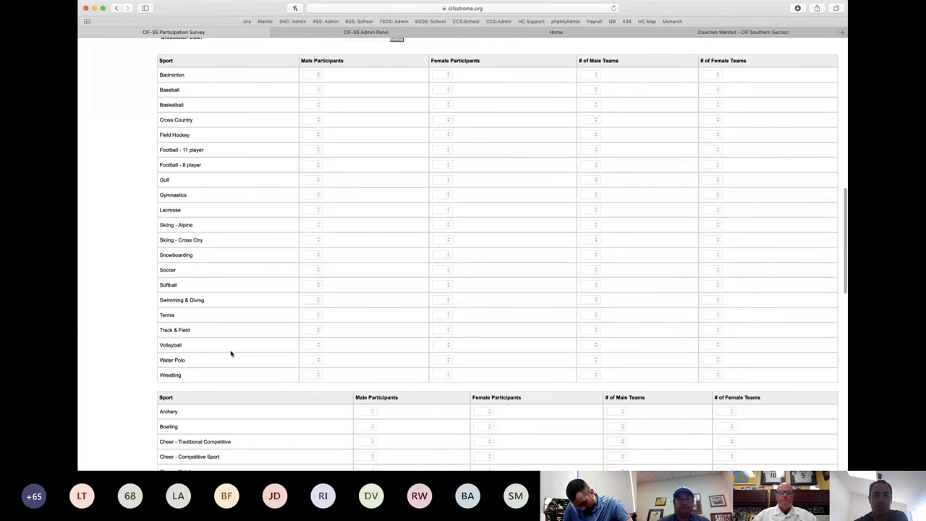
scroll(231, 353, up, 15)
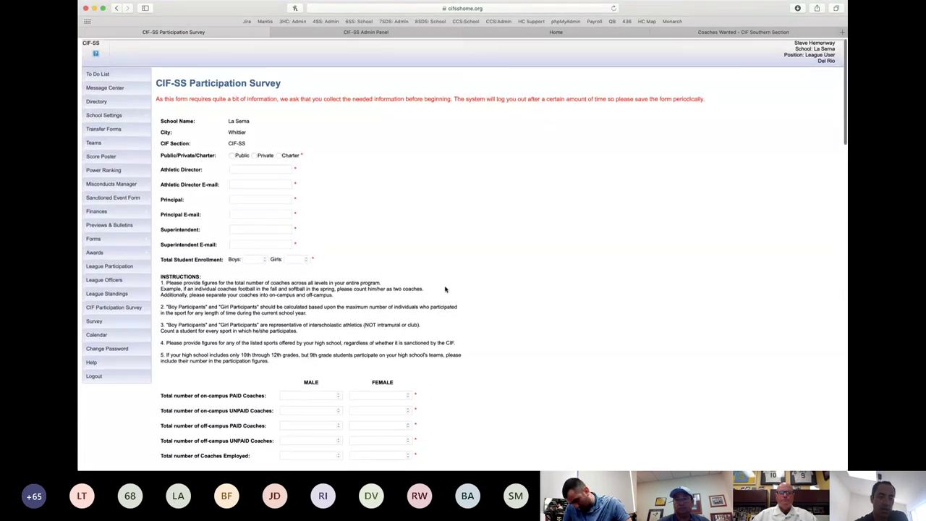
scroll(445, 290, down, 2)
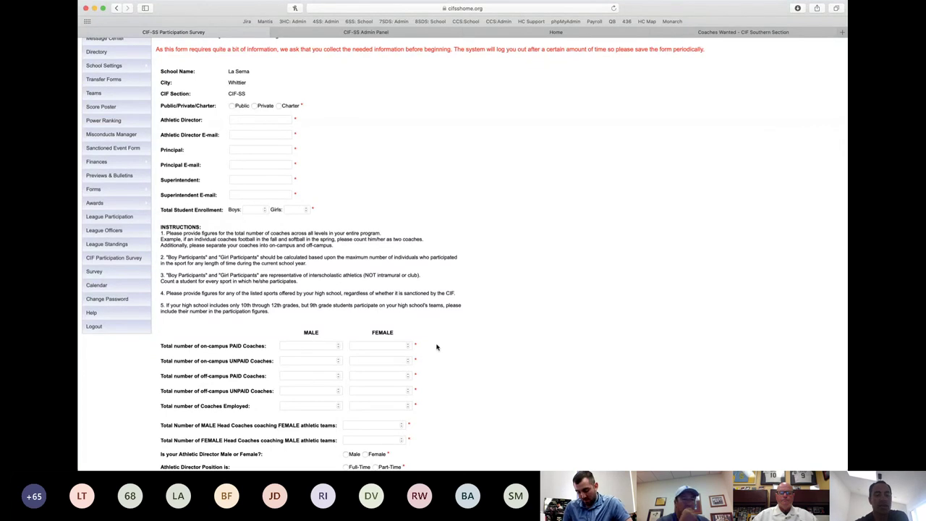
scroll(437, 347, down, 3)
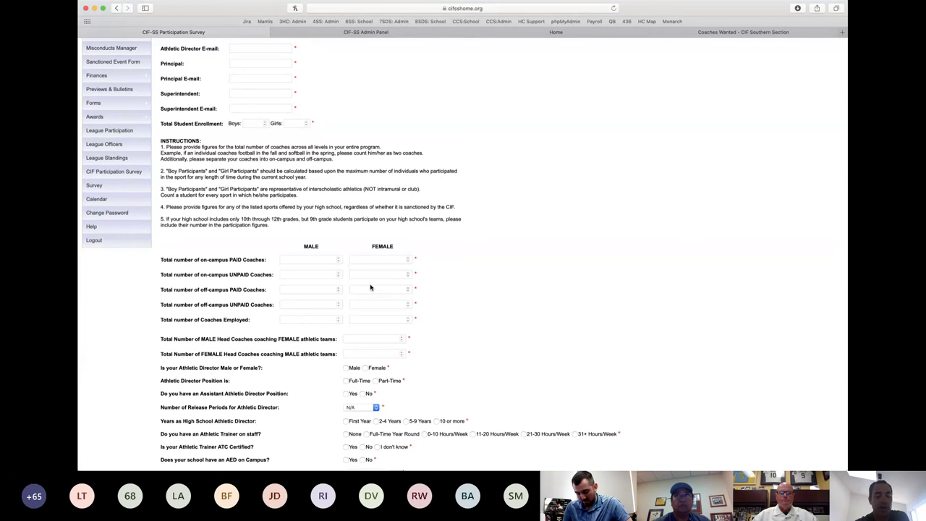
scroll(370, 287, down, 20)
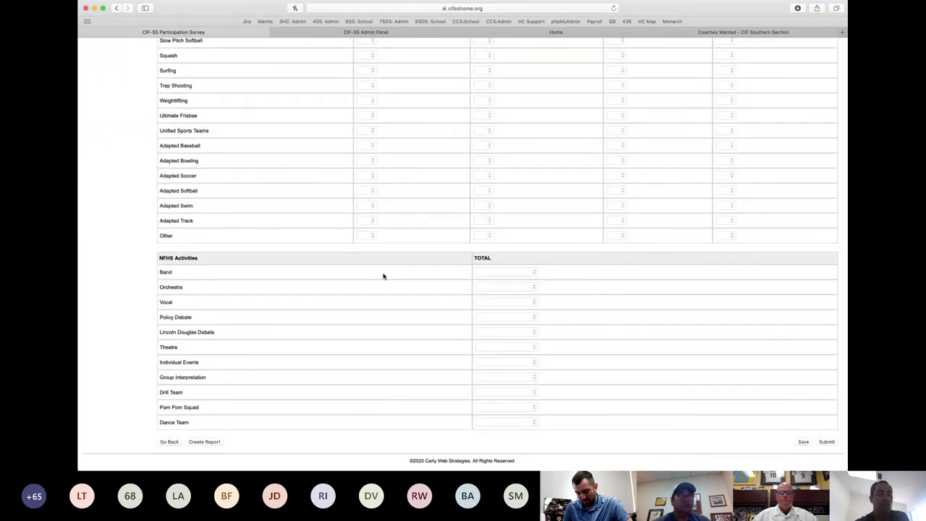
scroll(384, 276, up, 1)
scroll(383, 275, down, 1)
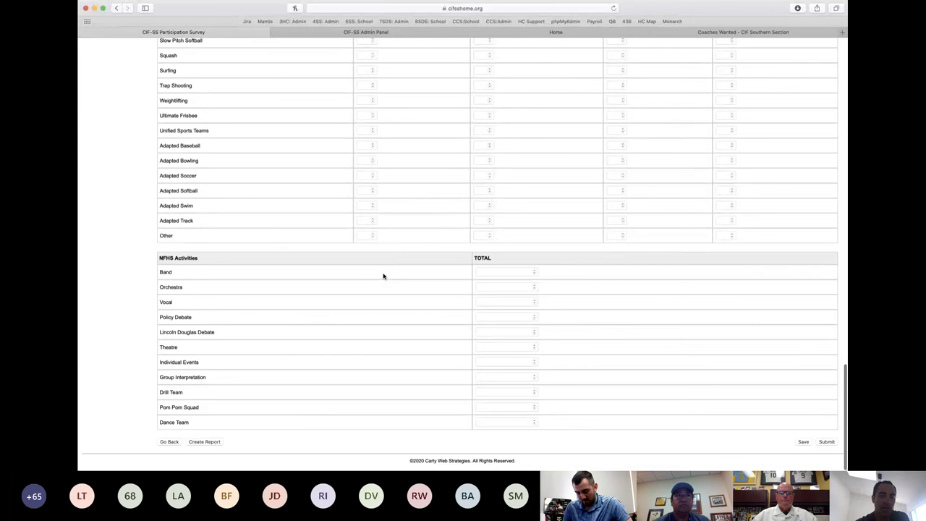
scroll(317, 180, up, 5)
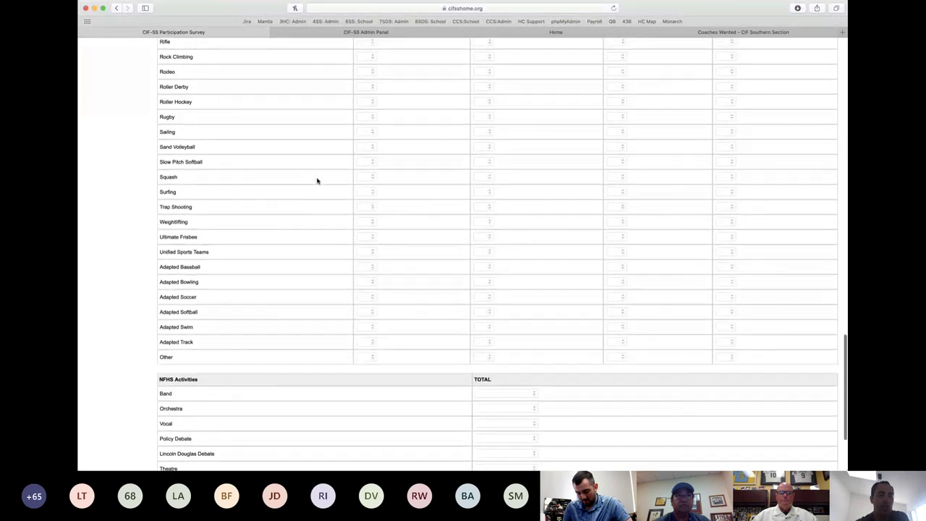
scroll(316, 180, up, 10)
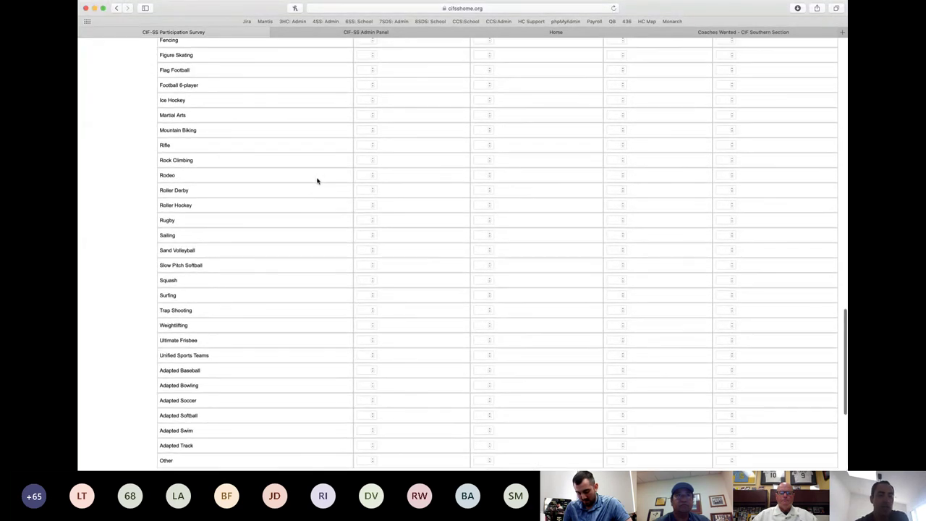
scroll(317, 180, up, 20)
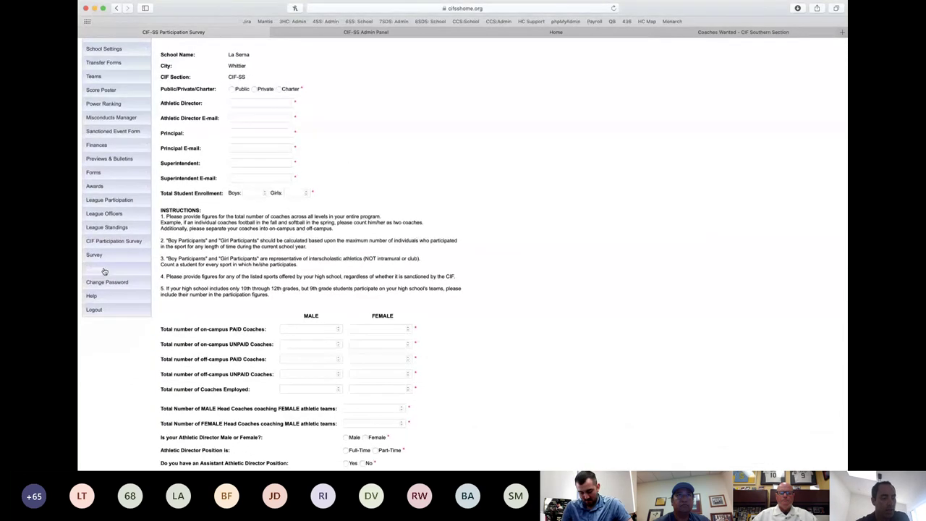
click(109, 257)
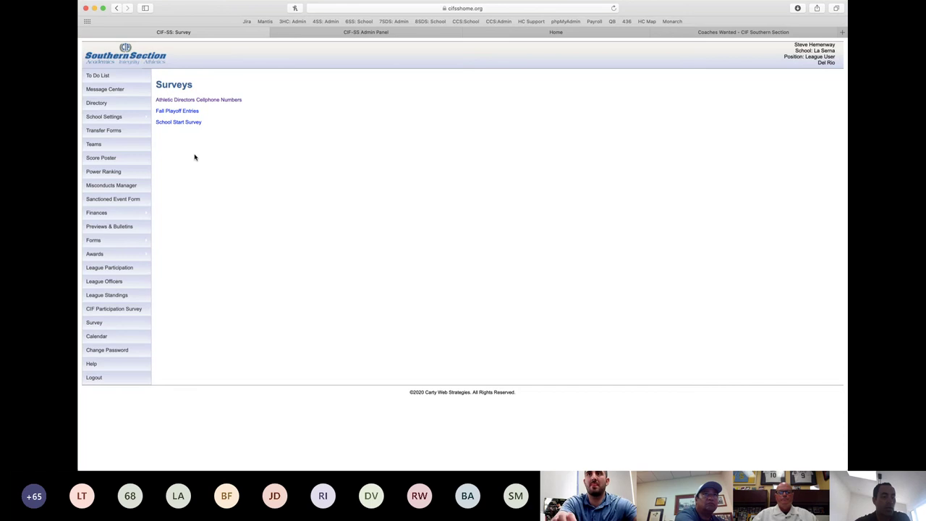
Step: Submit the School Start Survey with answer 1
click(173, 123)
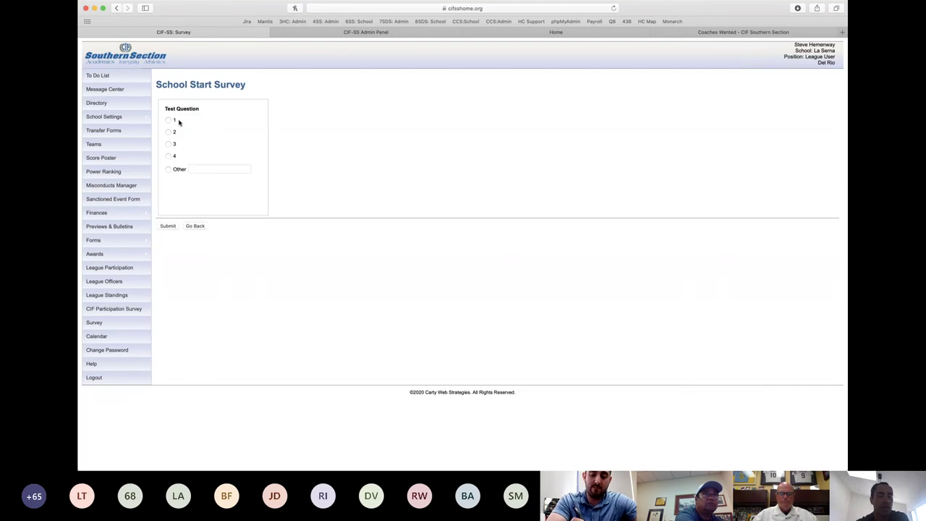
click(168, 120)
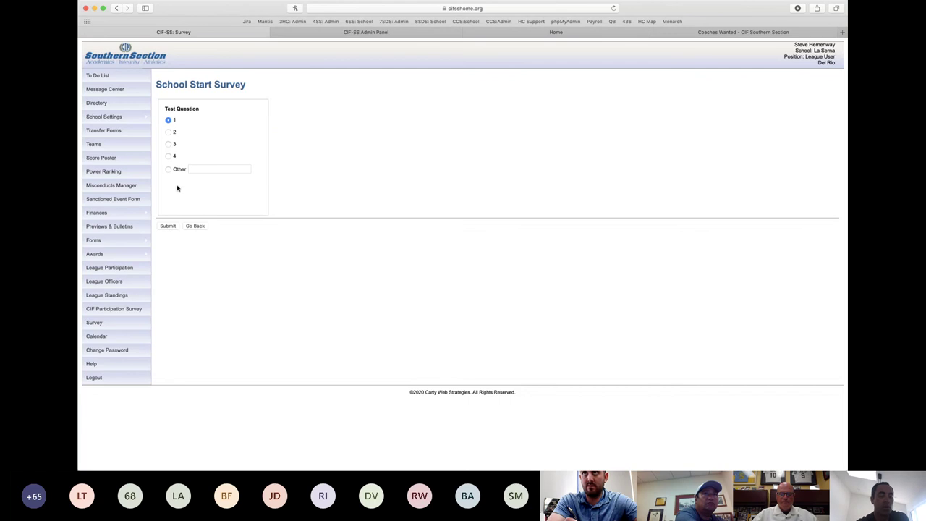
click(169, 226)
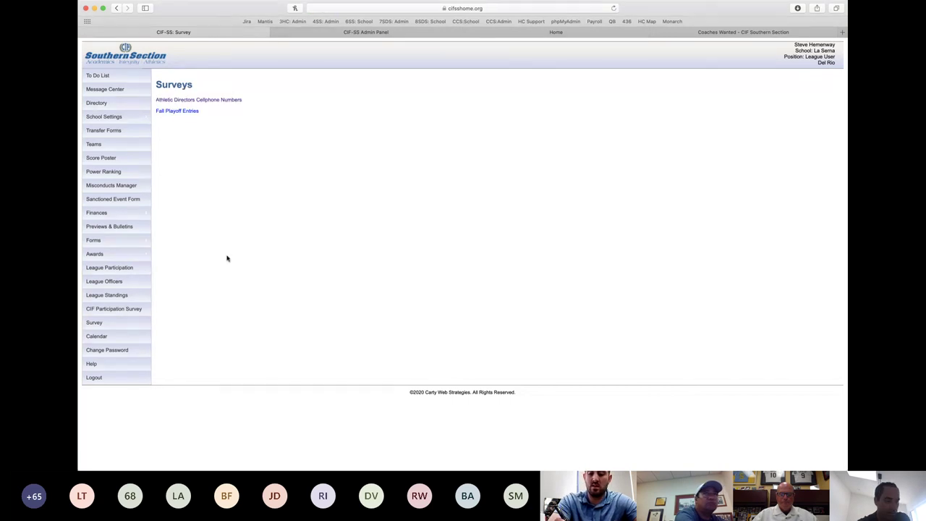
Step: Page the calendar forward to November 2020 and back to August 2020, then open Change Password
click(126, 335)
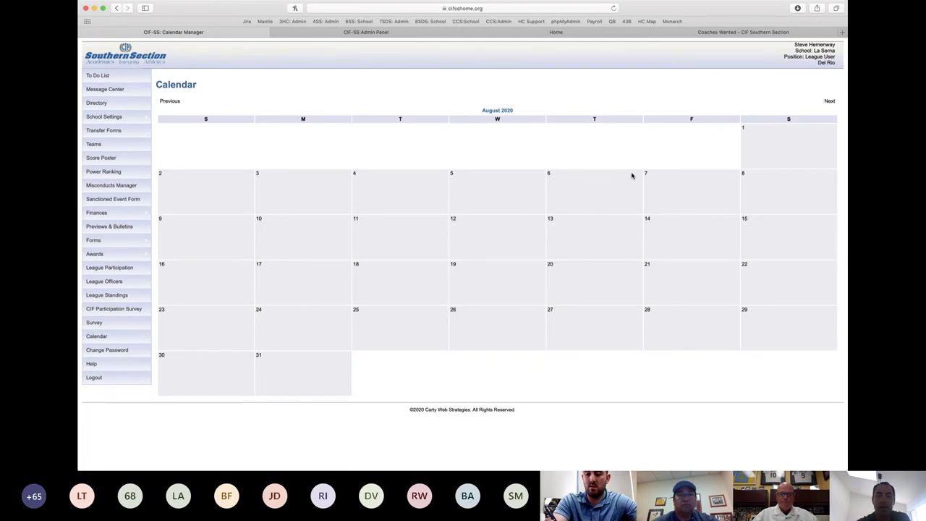
click(830, 103)
click(830, 103)
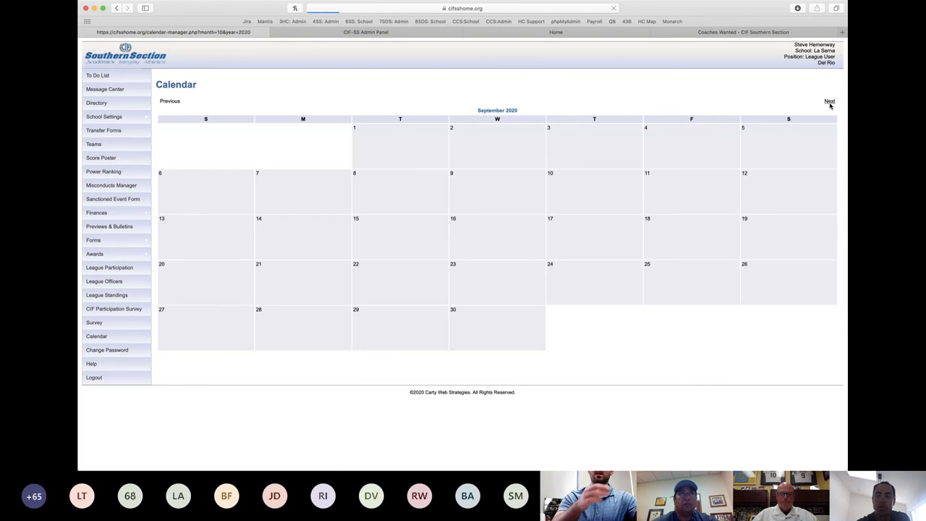
click(830, 102)
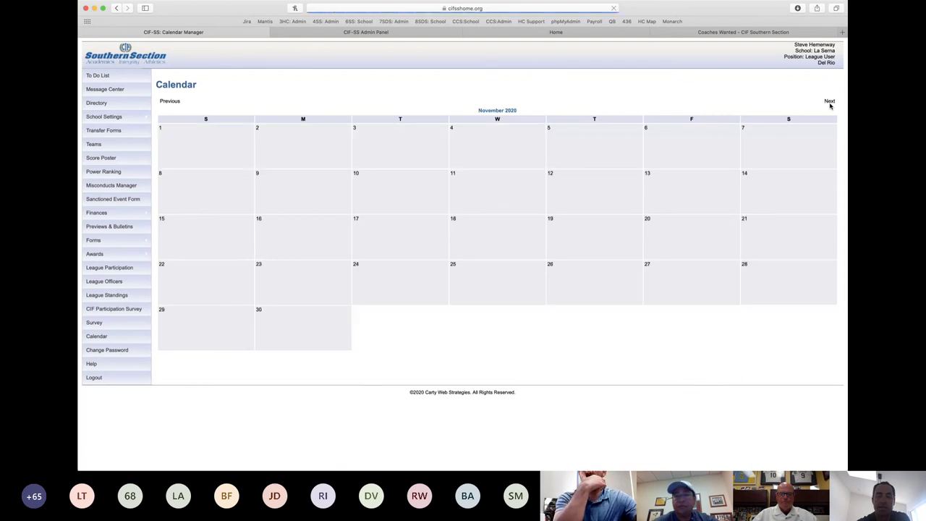
click(170, 102)
click(171, 102)
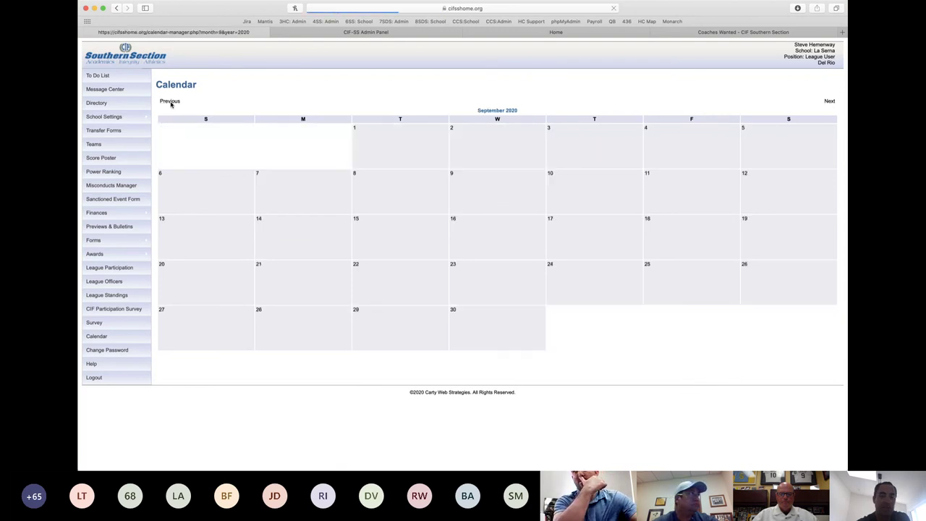
click(170, 102)
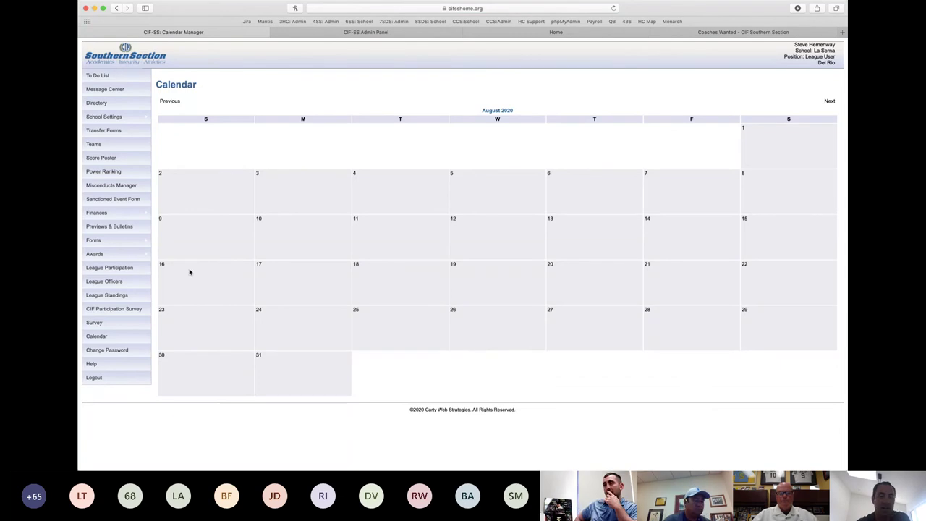
click(105, 354)
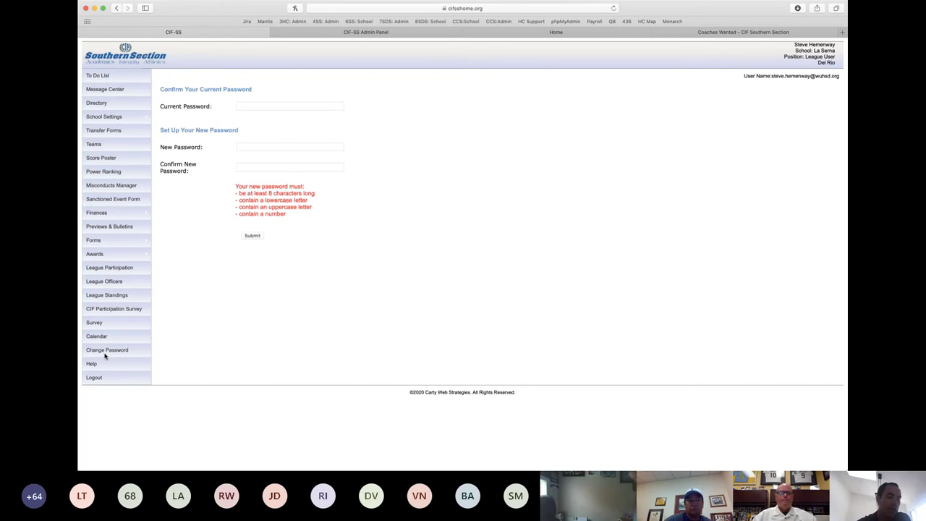
Step: Leave the password form for the portal's Help page and open the Home Campus support website
click(286, 107)
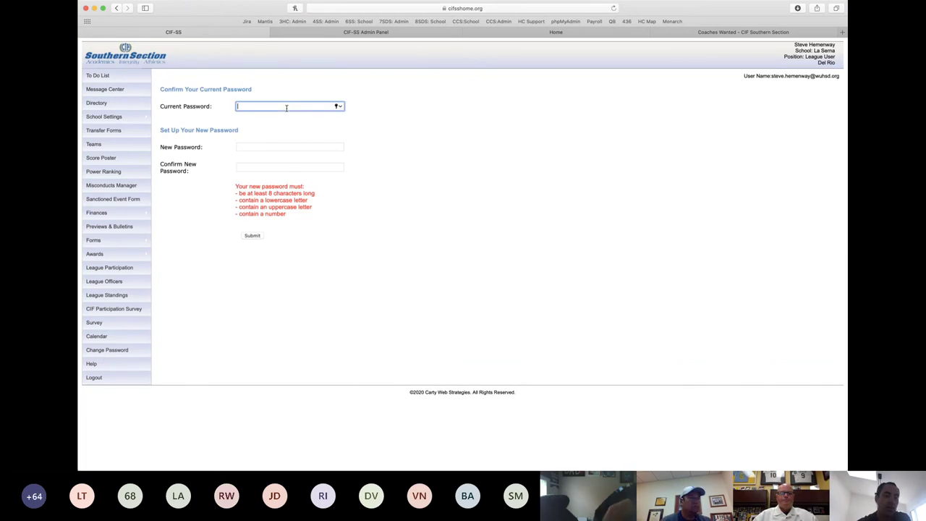
click(209, 161)
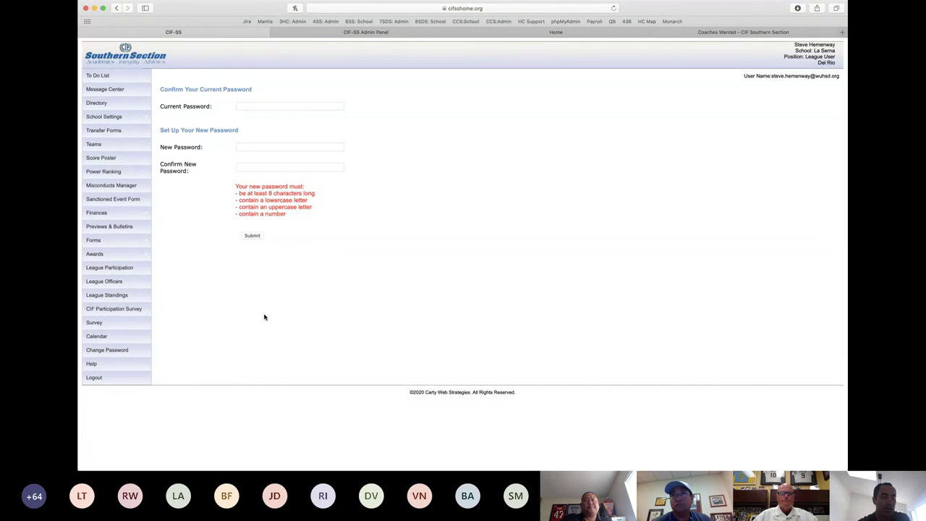
click(111, 371)
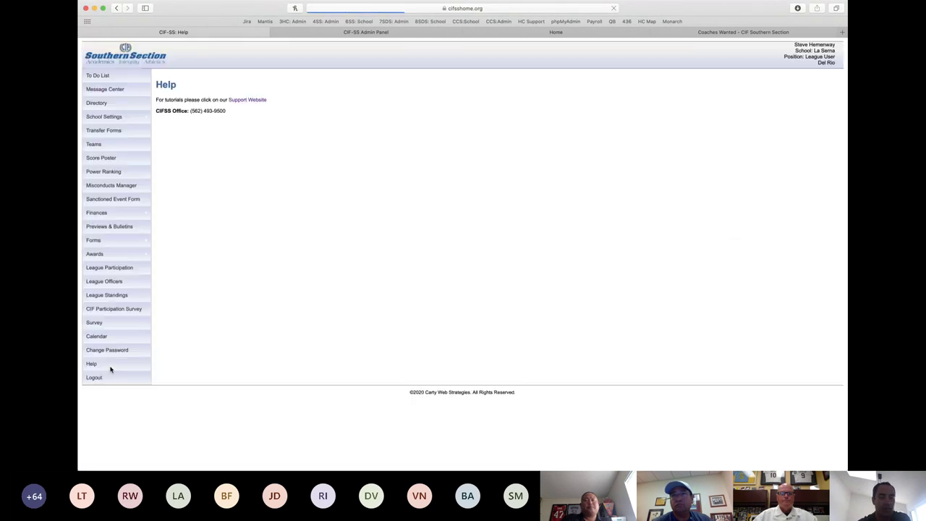
click(254, 100)
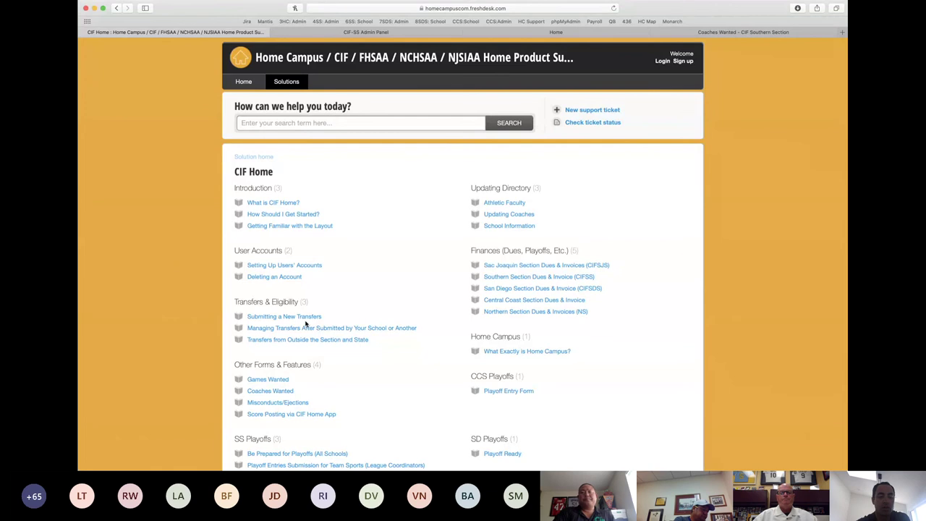
Step: Open the Athletic Faculty help article and scroll through its contents
click(517, 208)
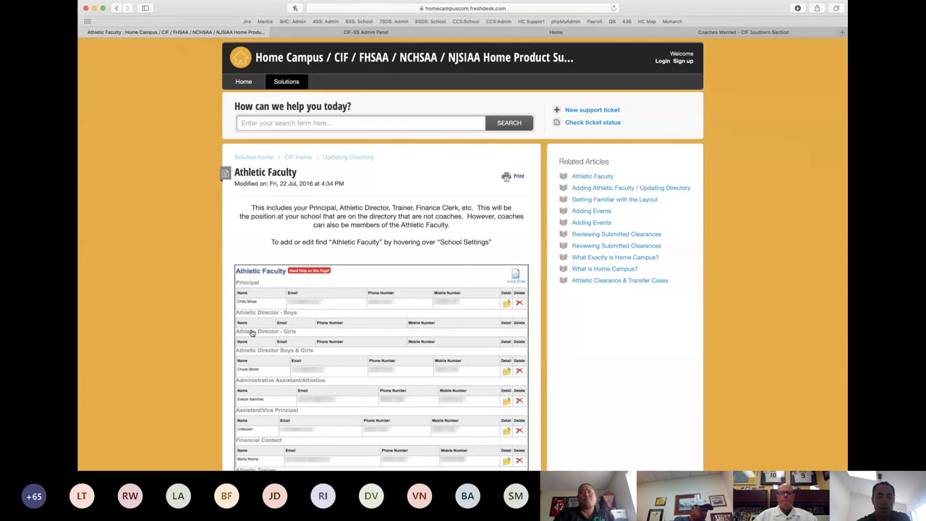
scroll(438, 244, down, 1)
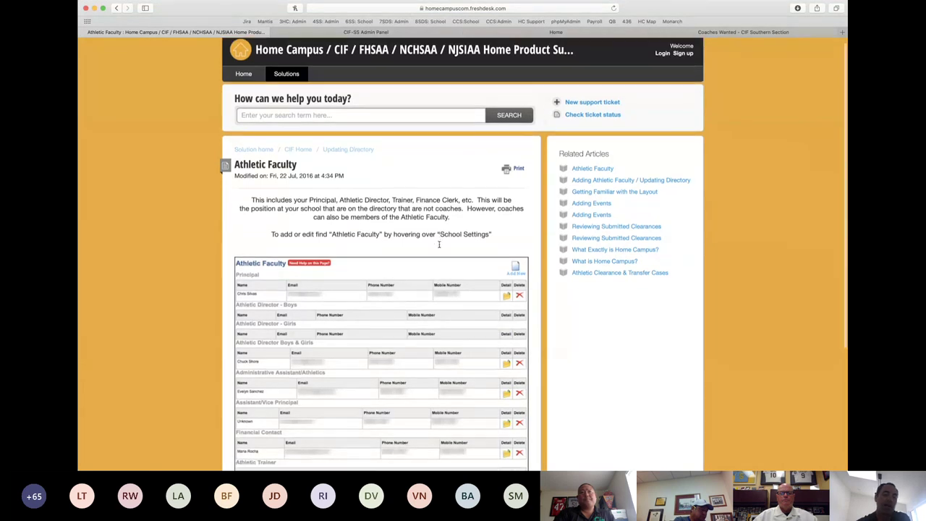
scroll(367, 298, down, 3)
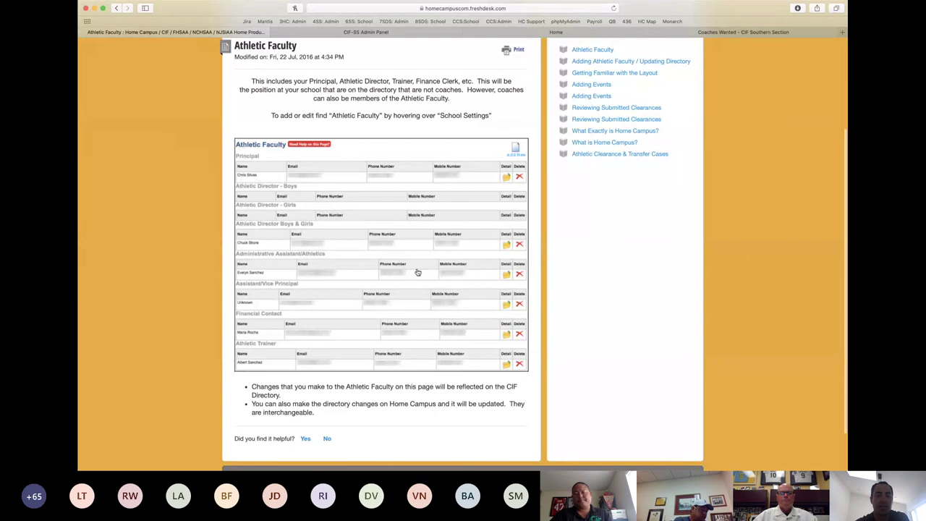
scroll(415, 271, up, 3)
Step: Return through the CIF Home article list to the portal and open the To Do List page
click(117, 8)
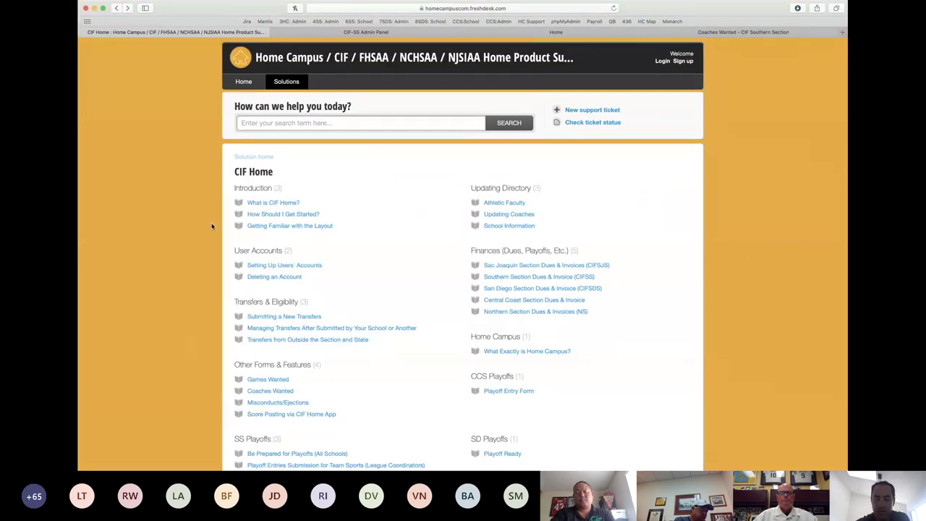
scroll(212, 226, down, 2)
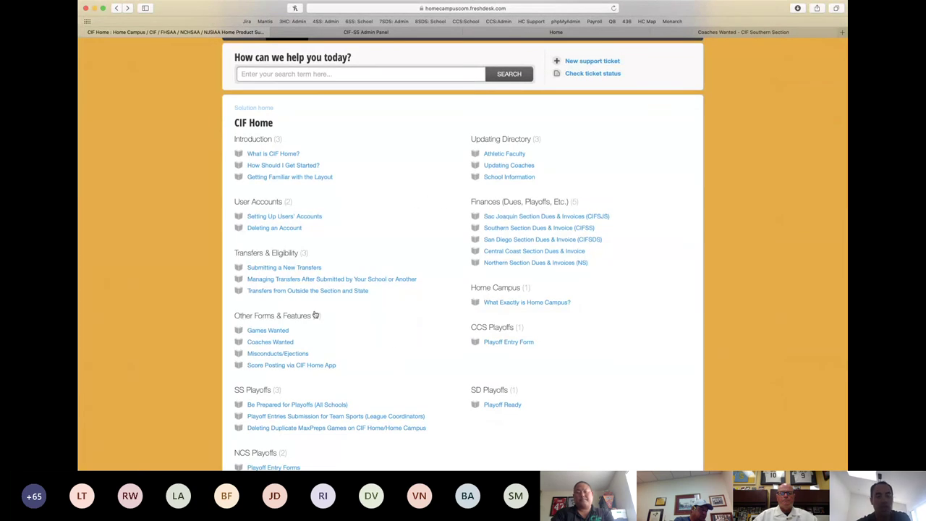
scroll(391, 343, down, 3)
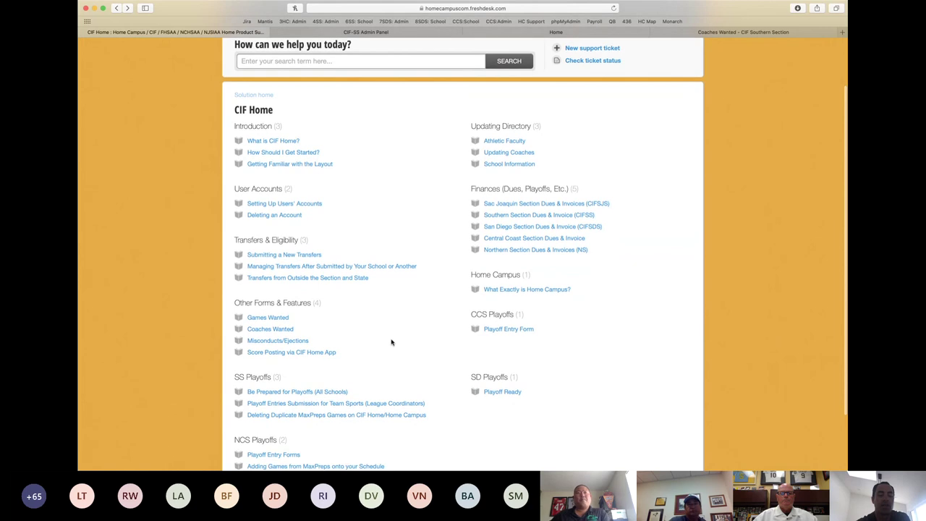
scroll(391, 343, up, 3)
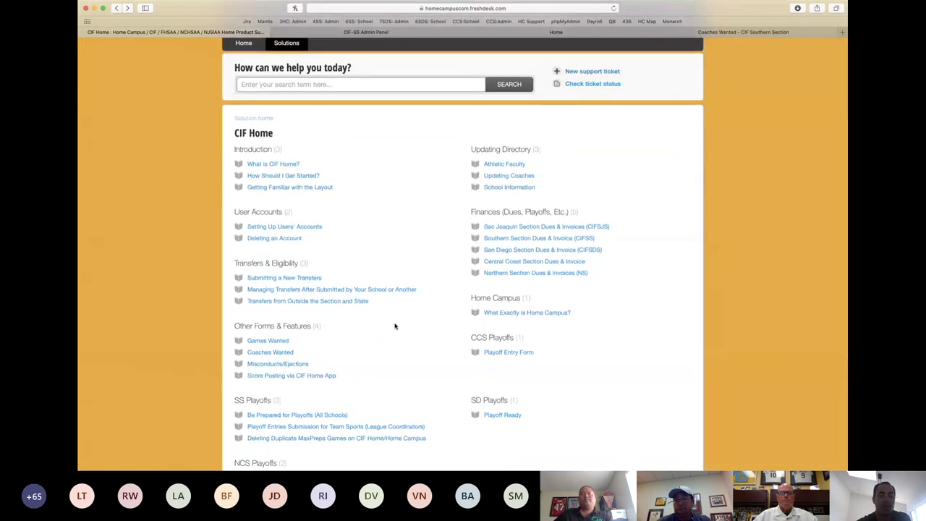
click(172, 285)
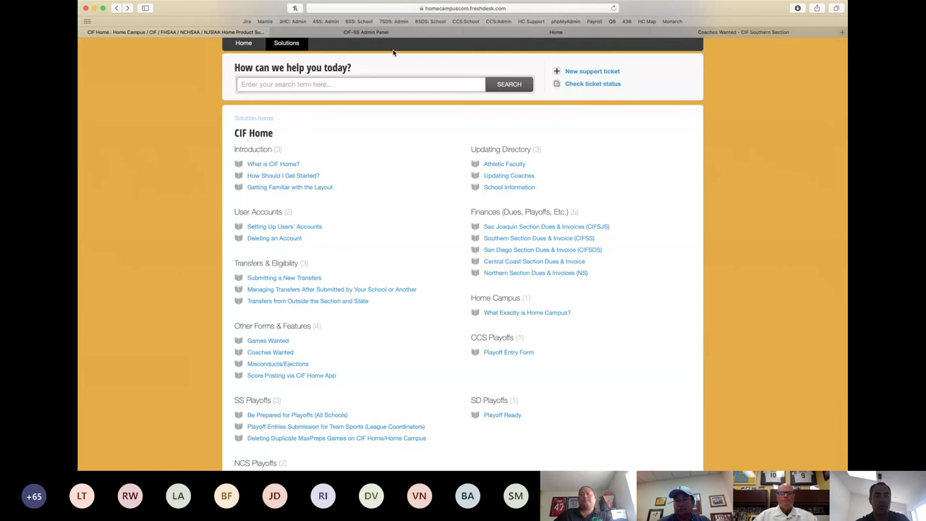
click(118, 8)
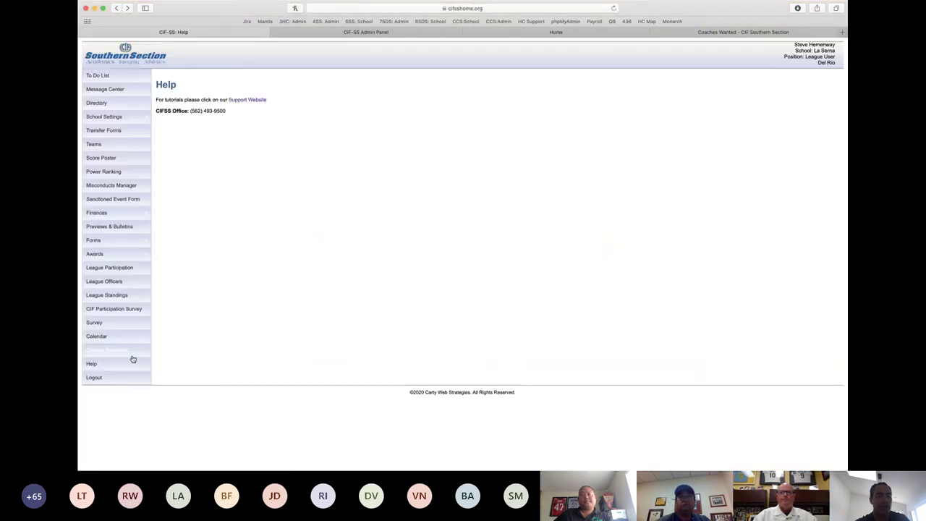
click(140, 75)
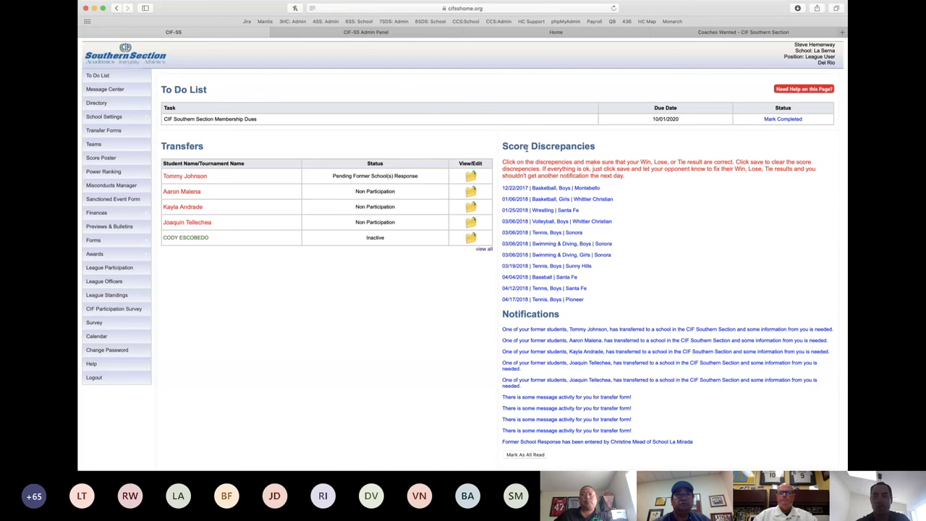